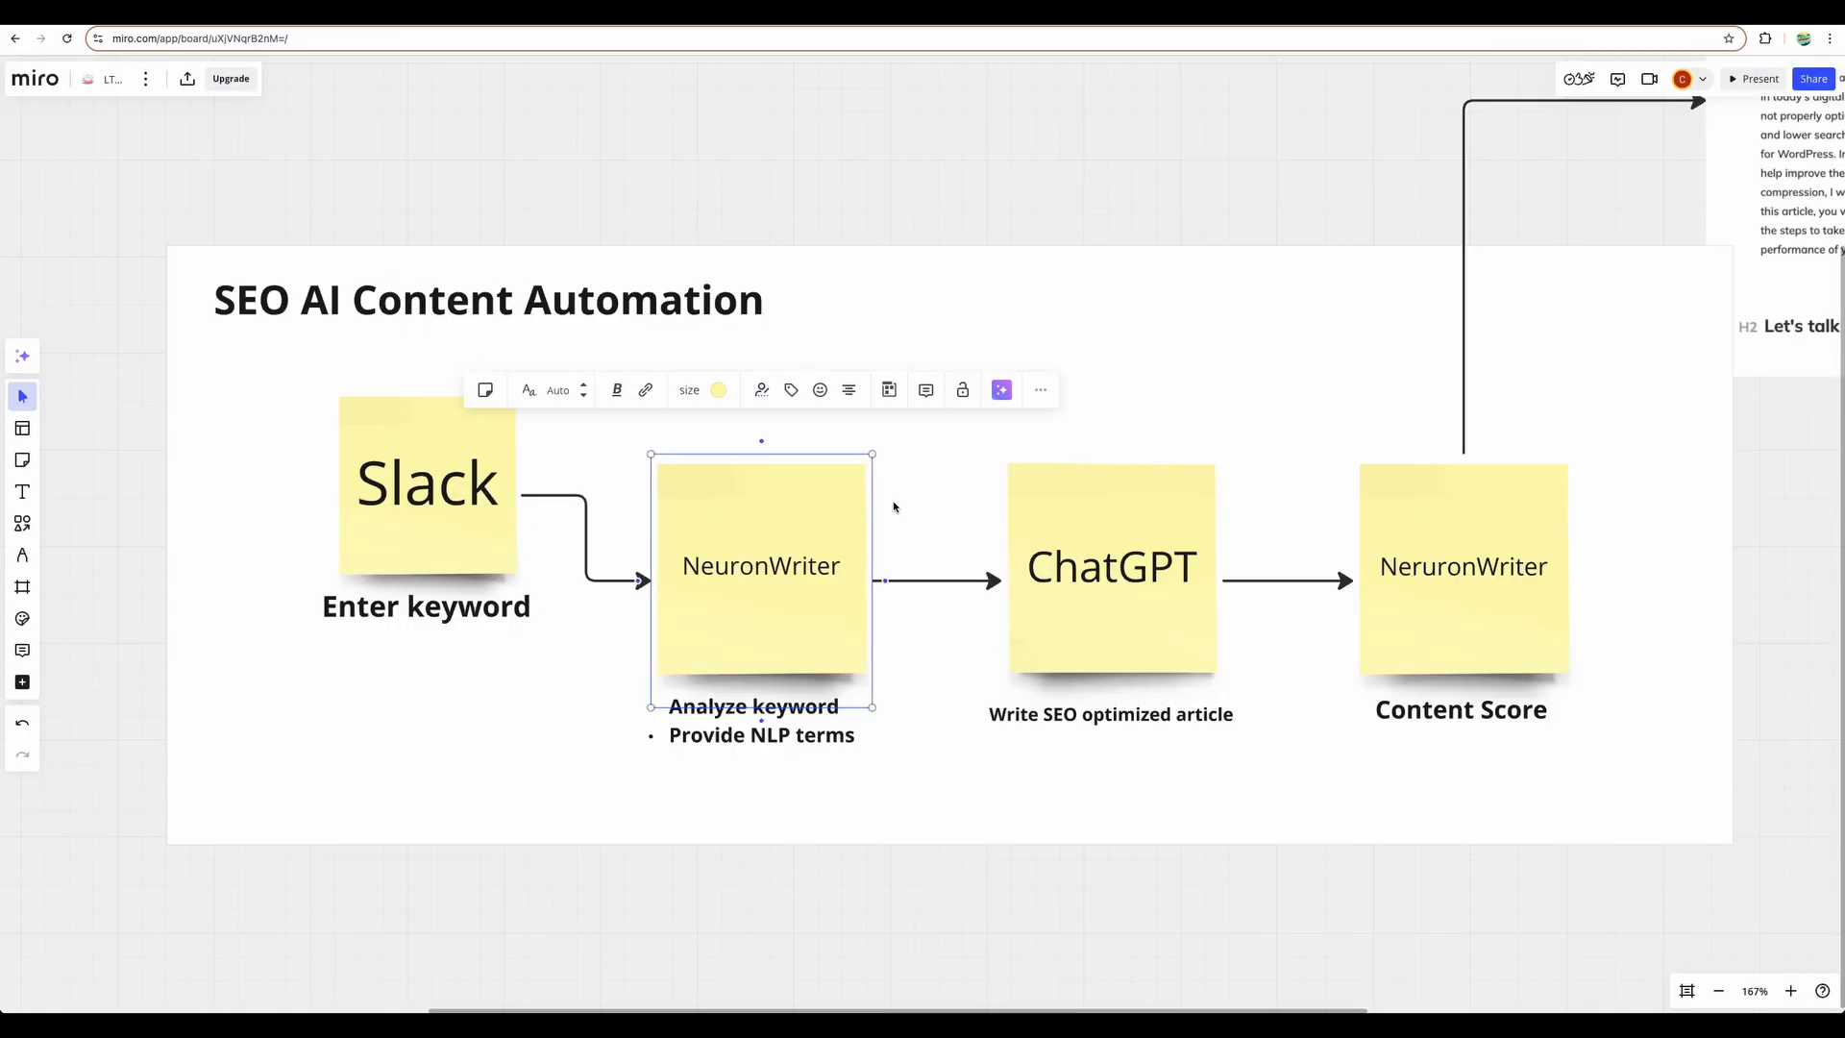
# - Clear the selection from the NeuronWriter $99 lifetime deal note
pyautogui.click(912, 498)
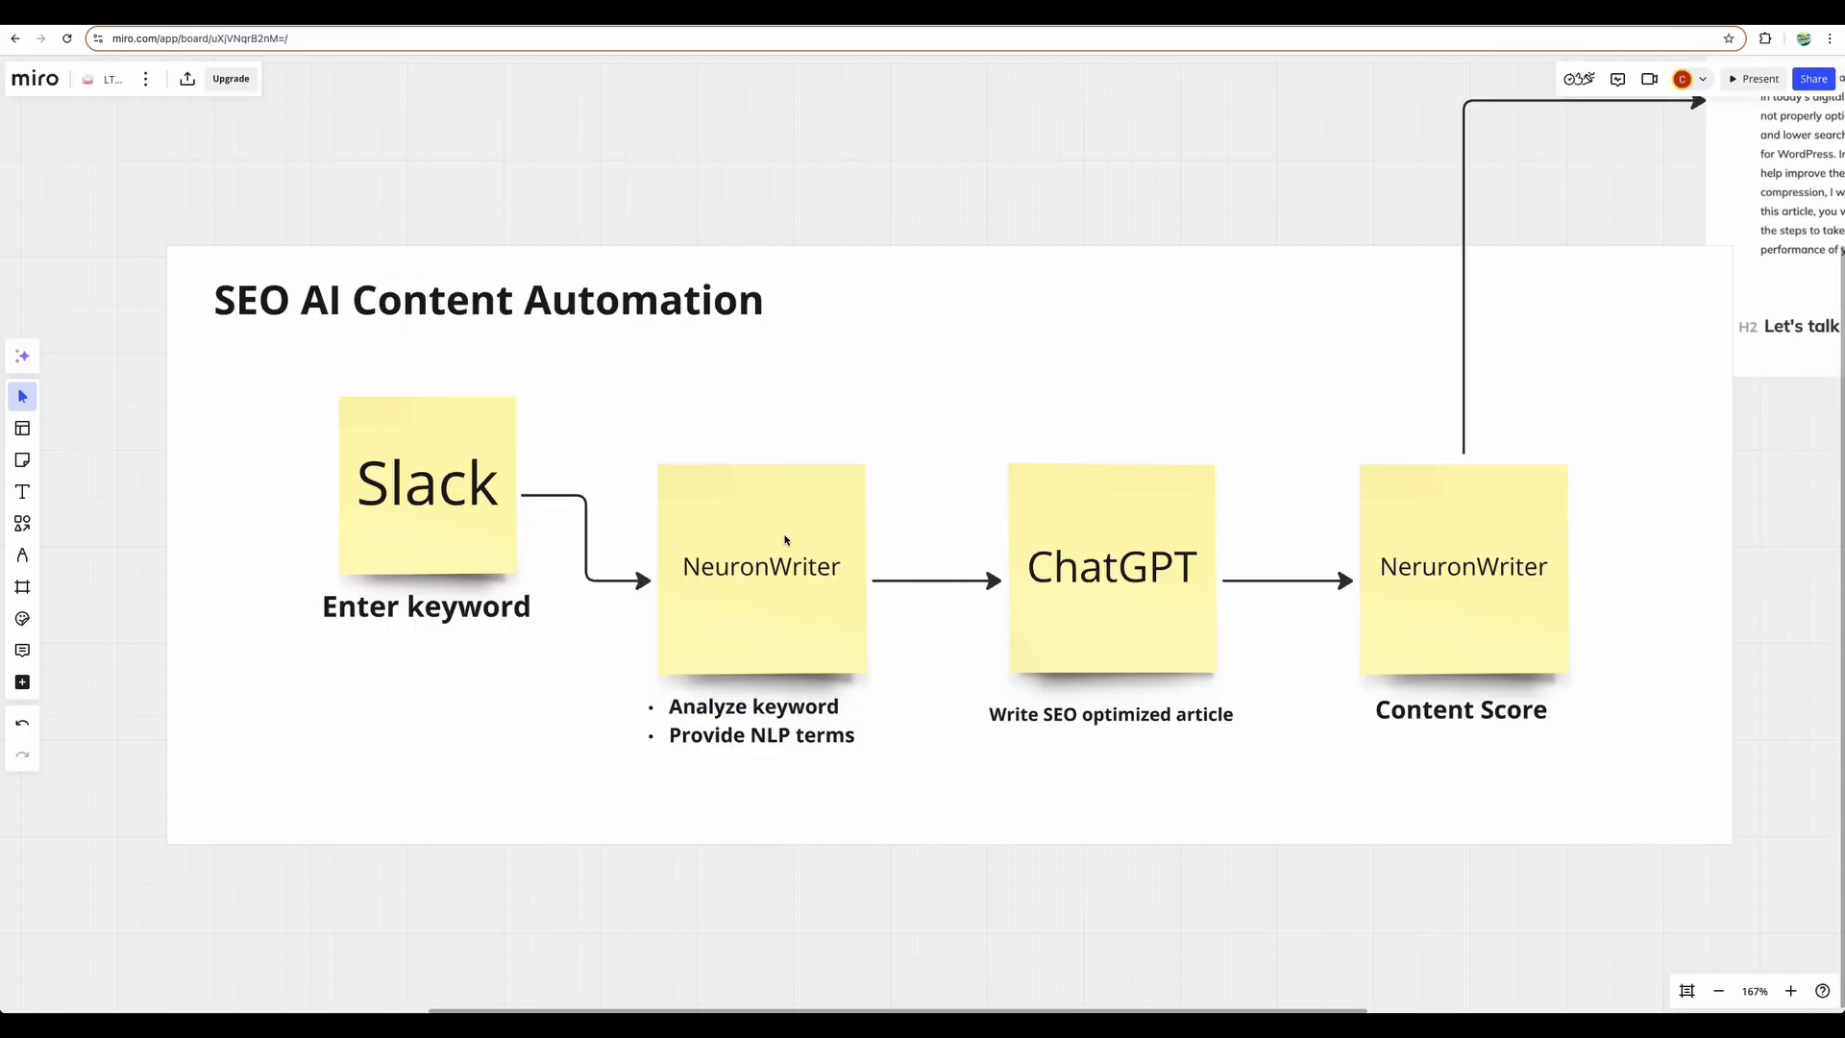
pyautogui.click(761, 551)
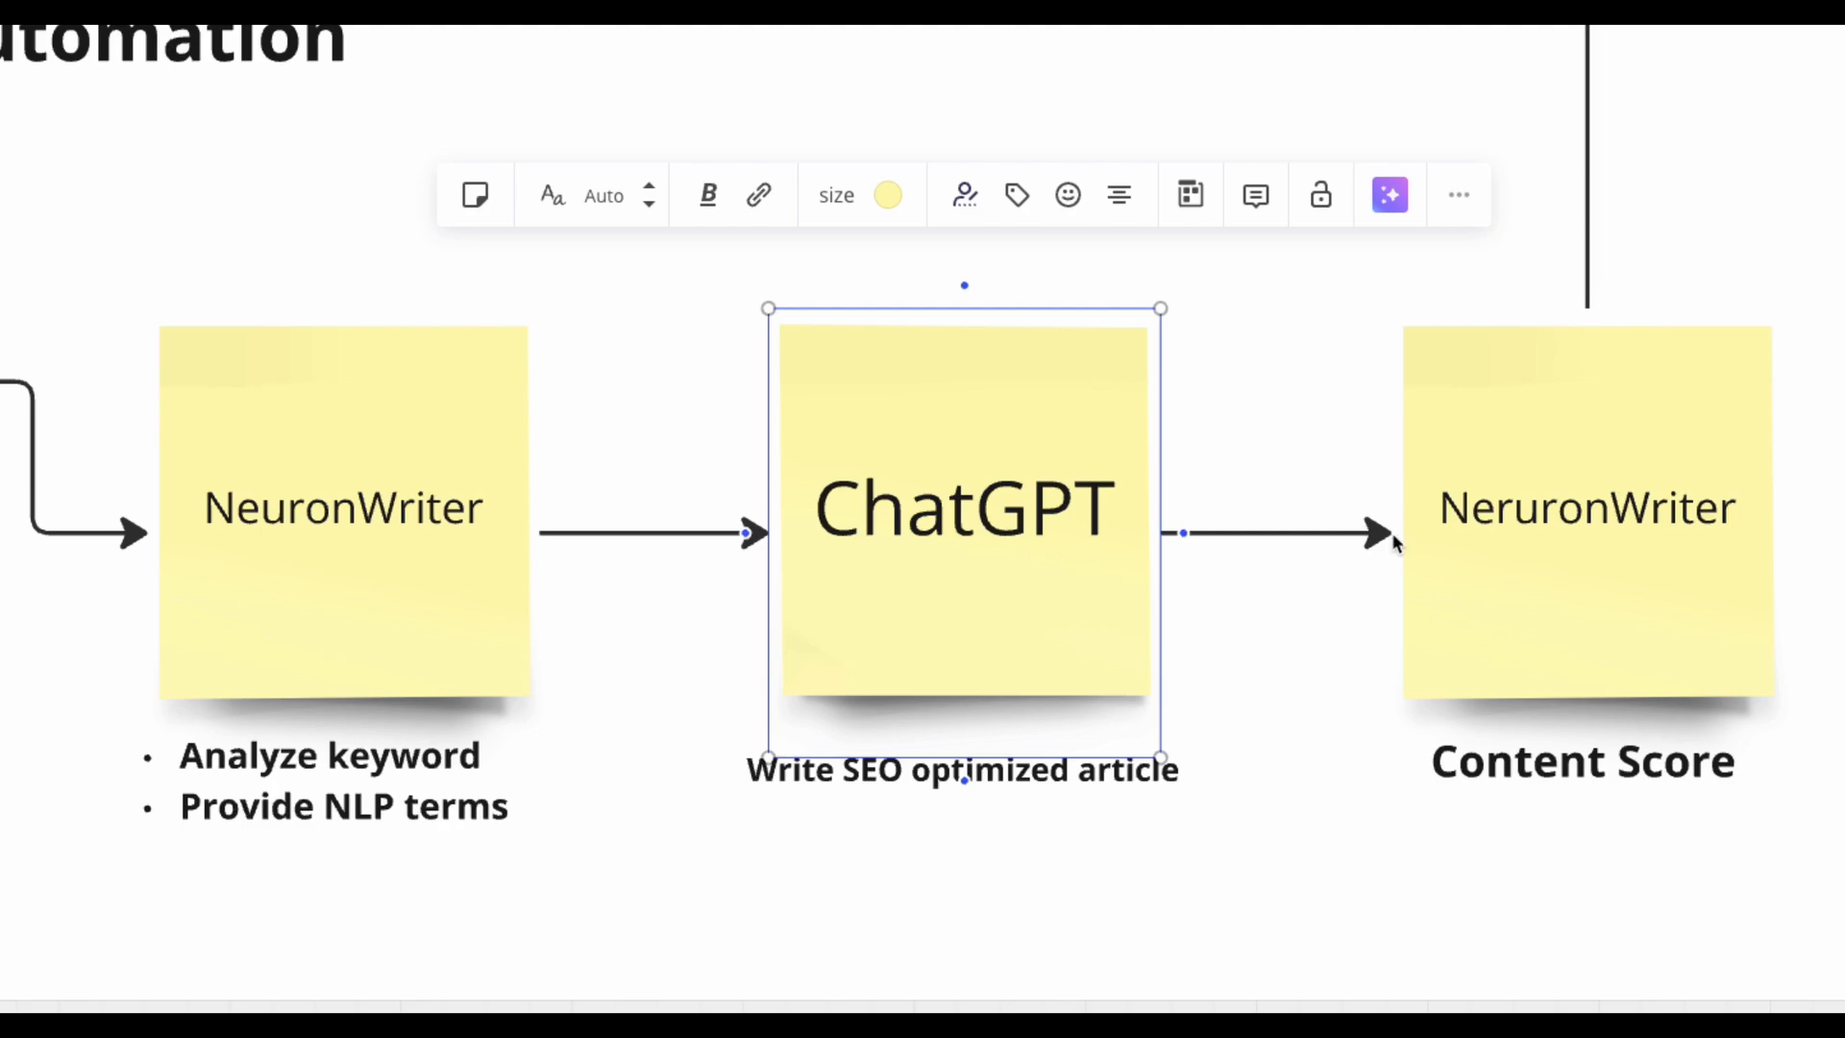
pyautogui.click(1514, 528)
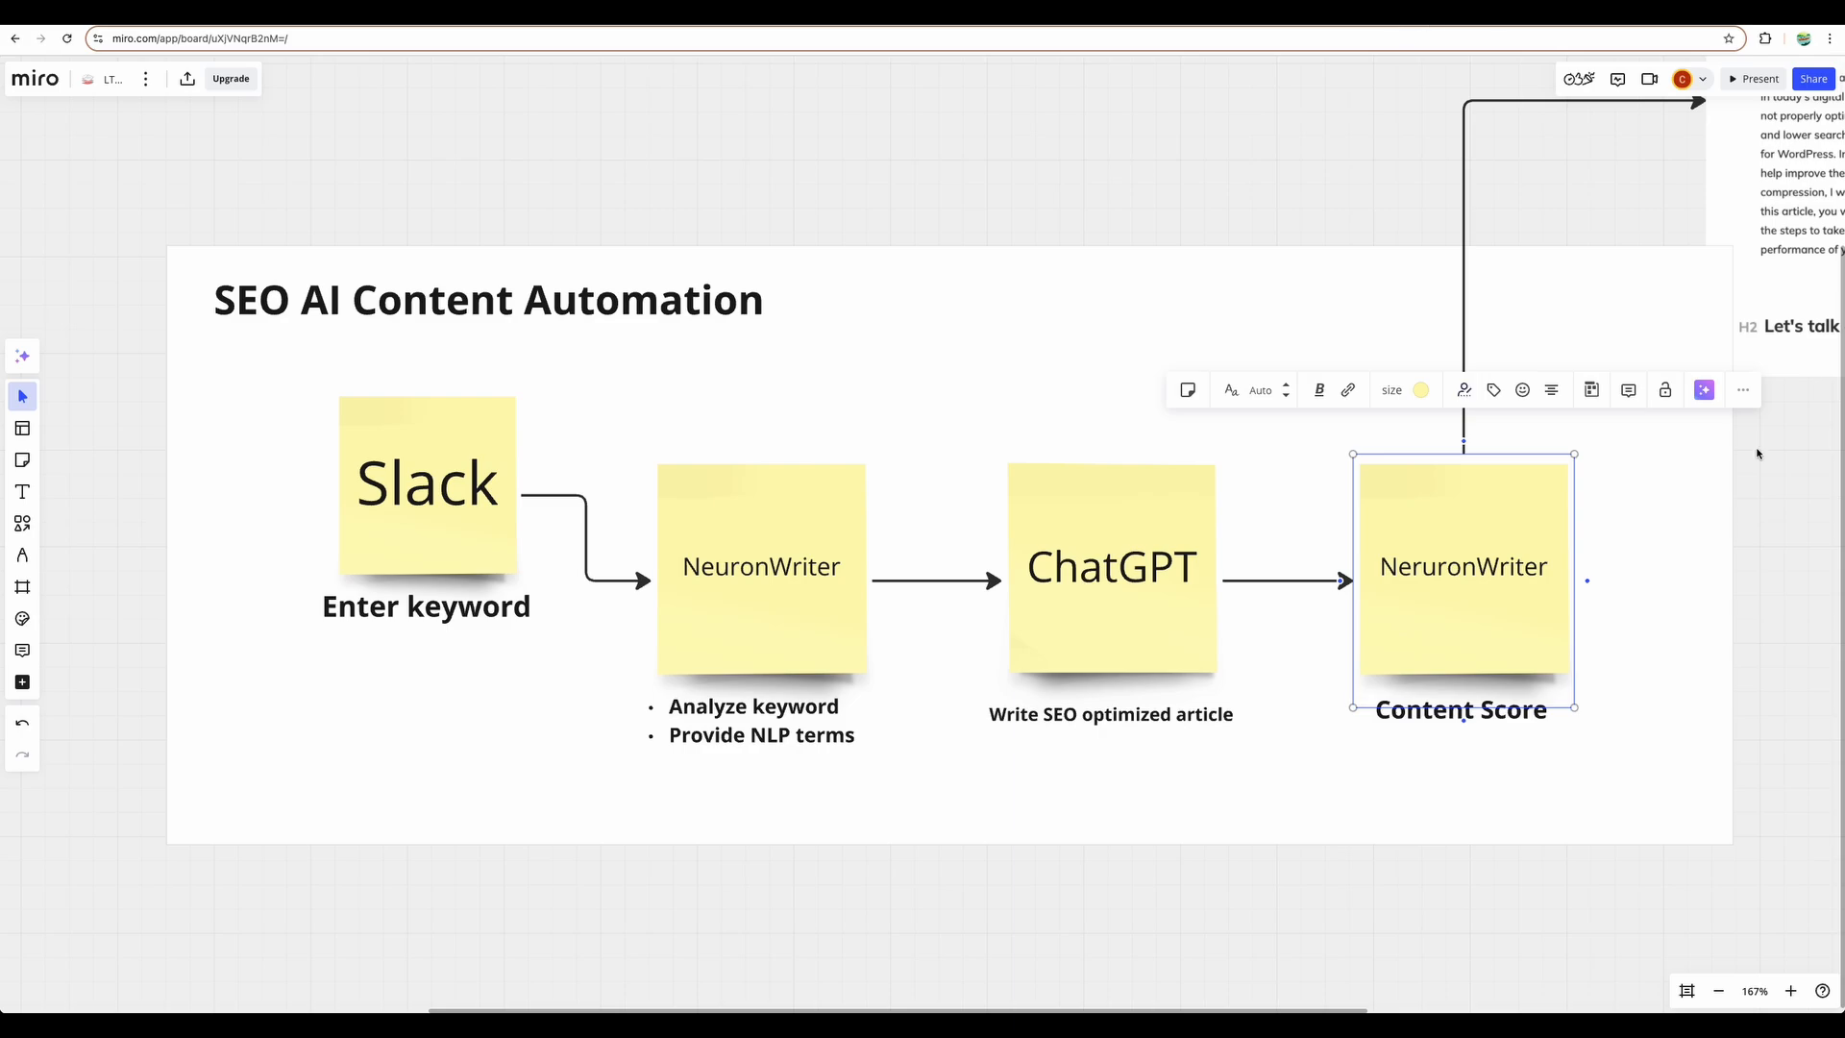
pyautogui.moveTo(1758, 454); pyautogui.dragTo(1615, 465)
pyautogui.hscroll(-2, 998, 207)
pyautogui.click(998, 206)
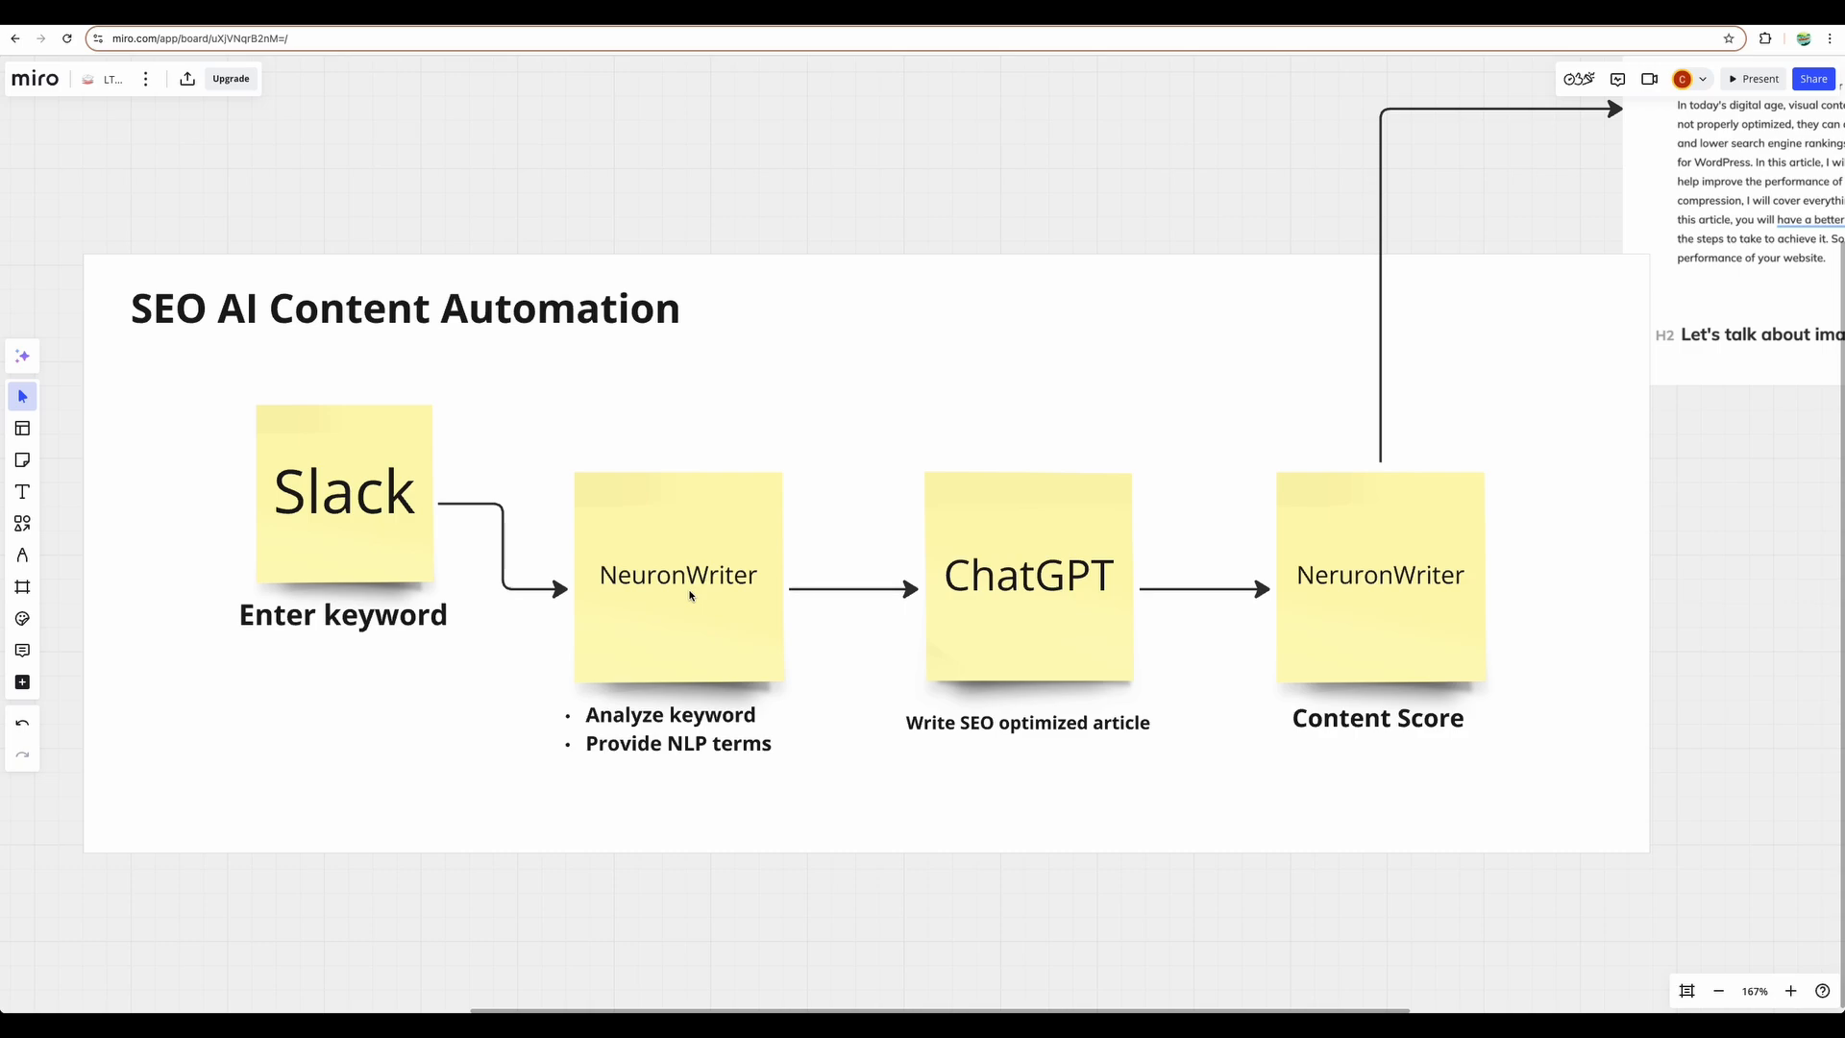
pyautogui.click(689, 595)
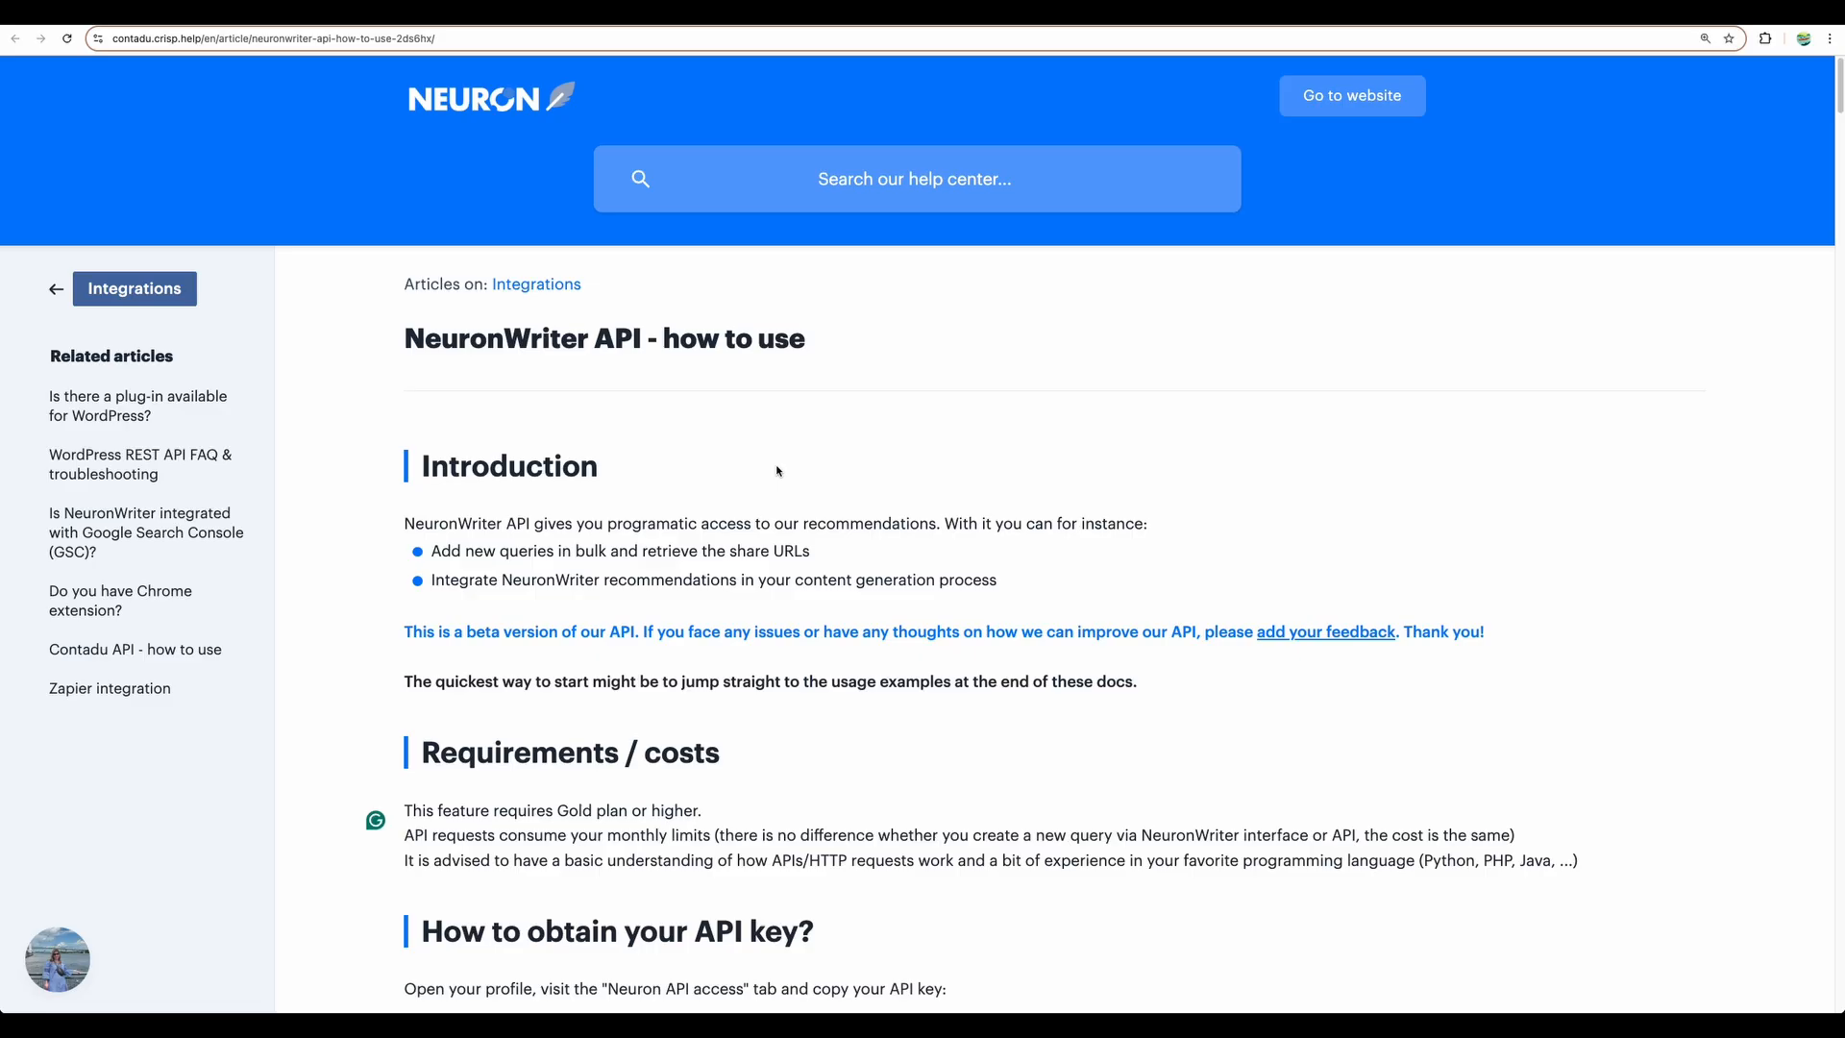
pyautogui.scroll(-7, 777, 470)
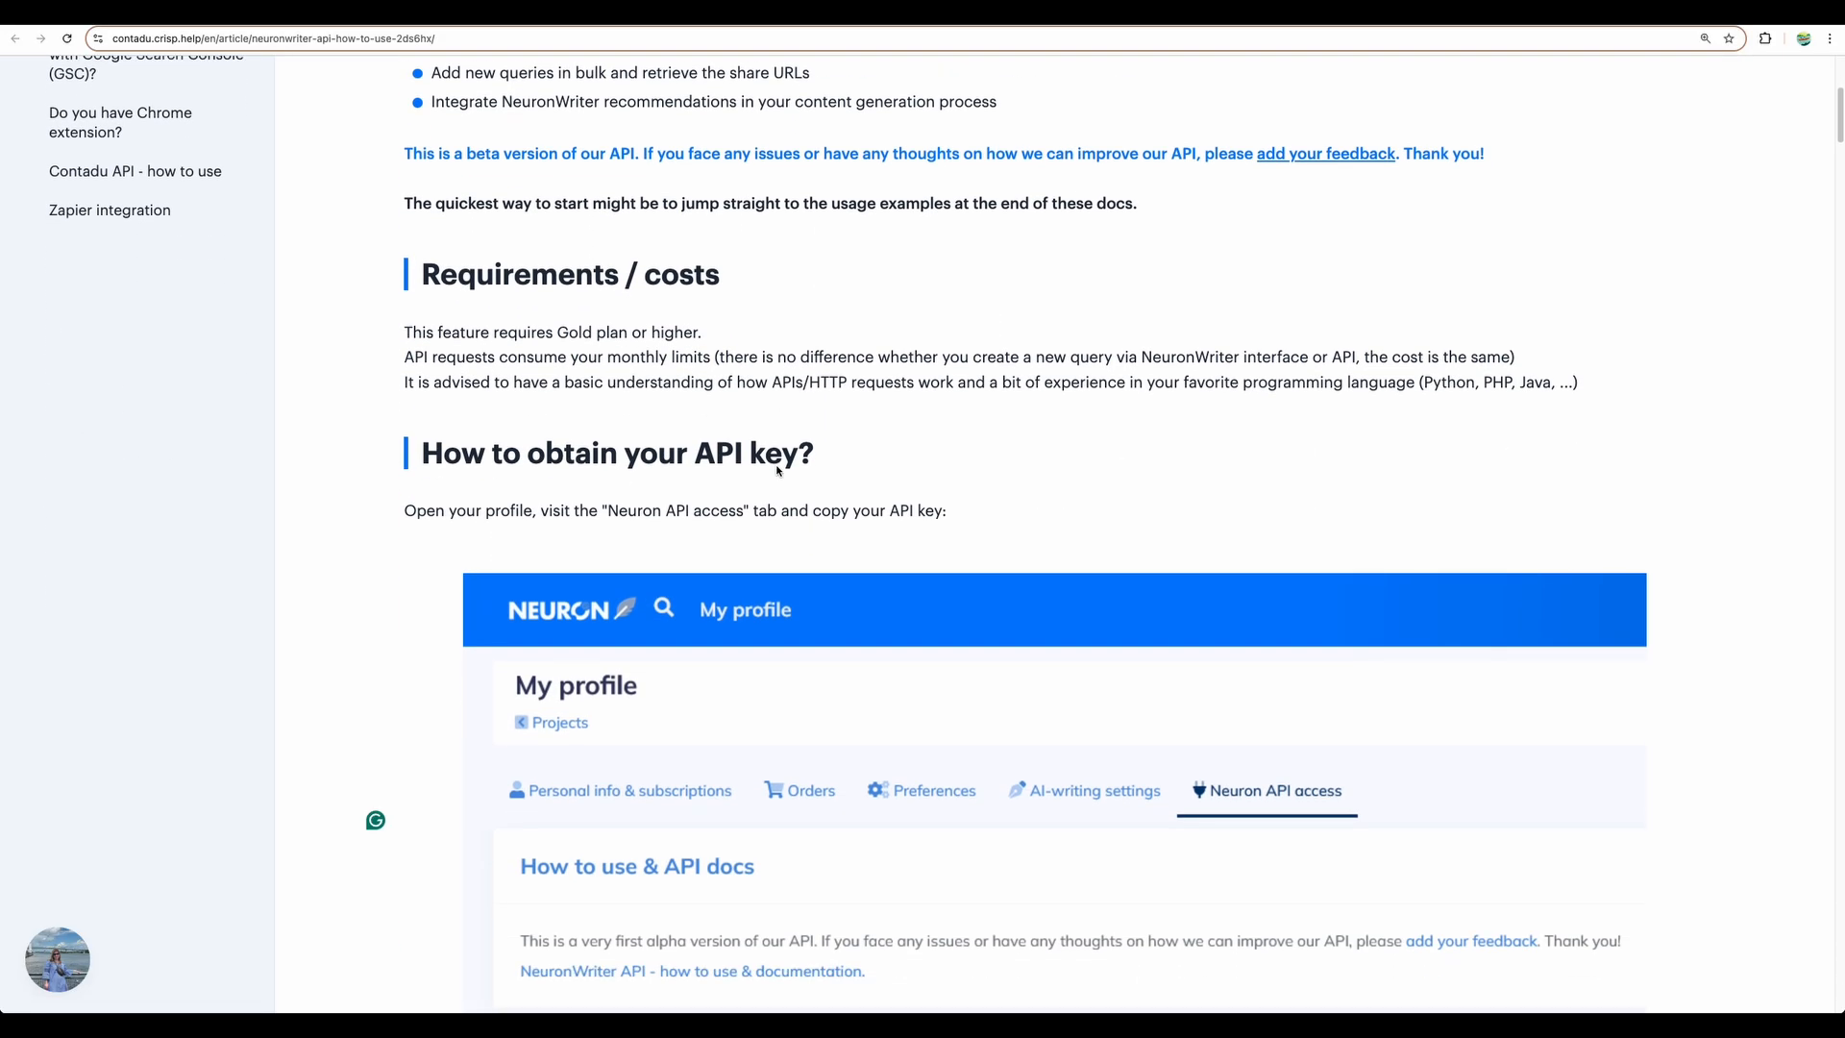
# - Scroll the NeuronWriter API article past the API key and endpoint sections to /new-query
pyautogui.scroll(-3, 778, 471)
pyautogui.scroll(-5, 403, 523)
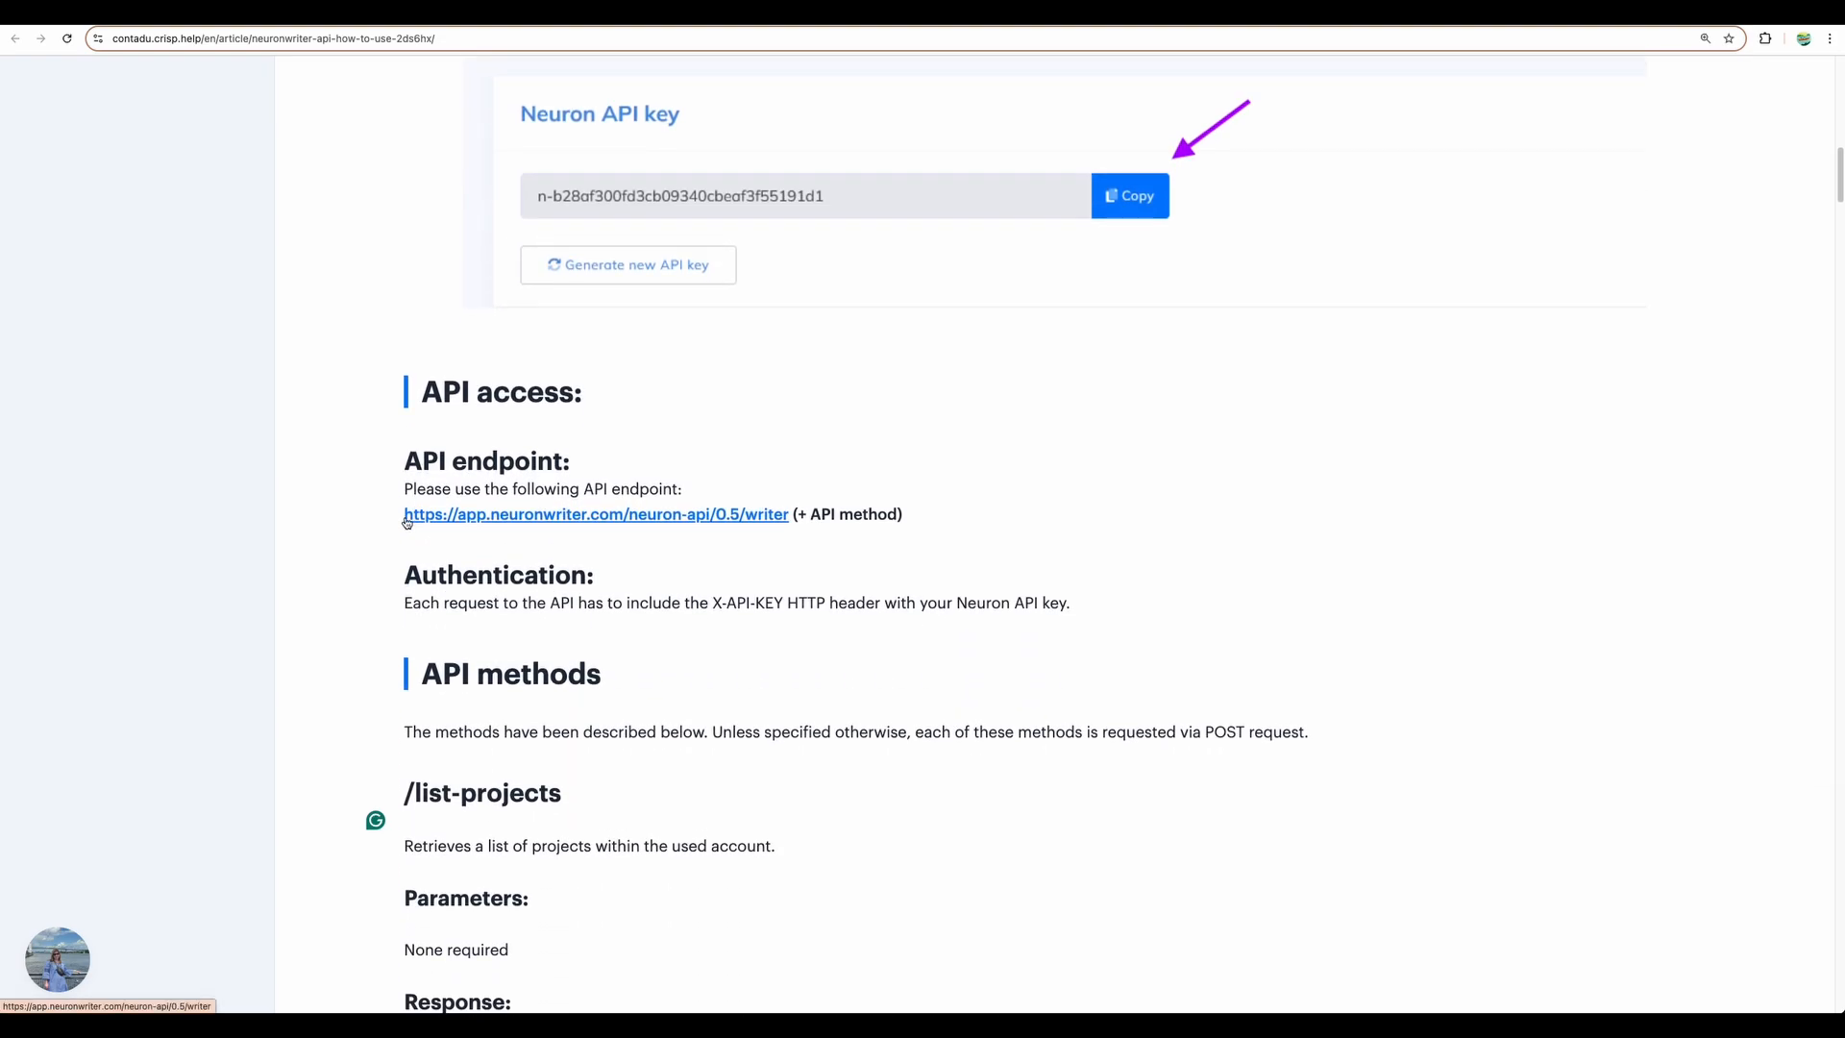
pyautogui.scroll(-6, 1105, 410)
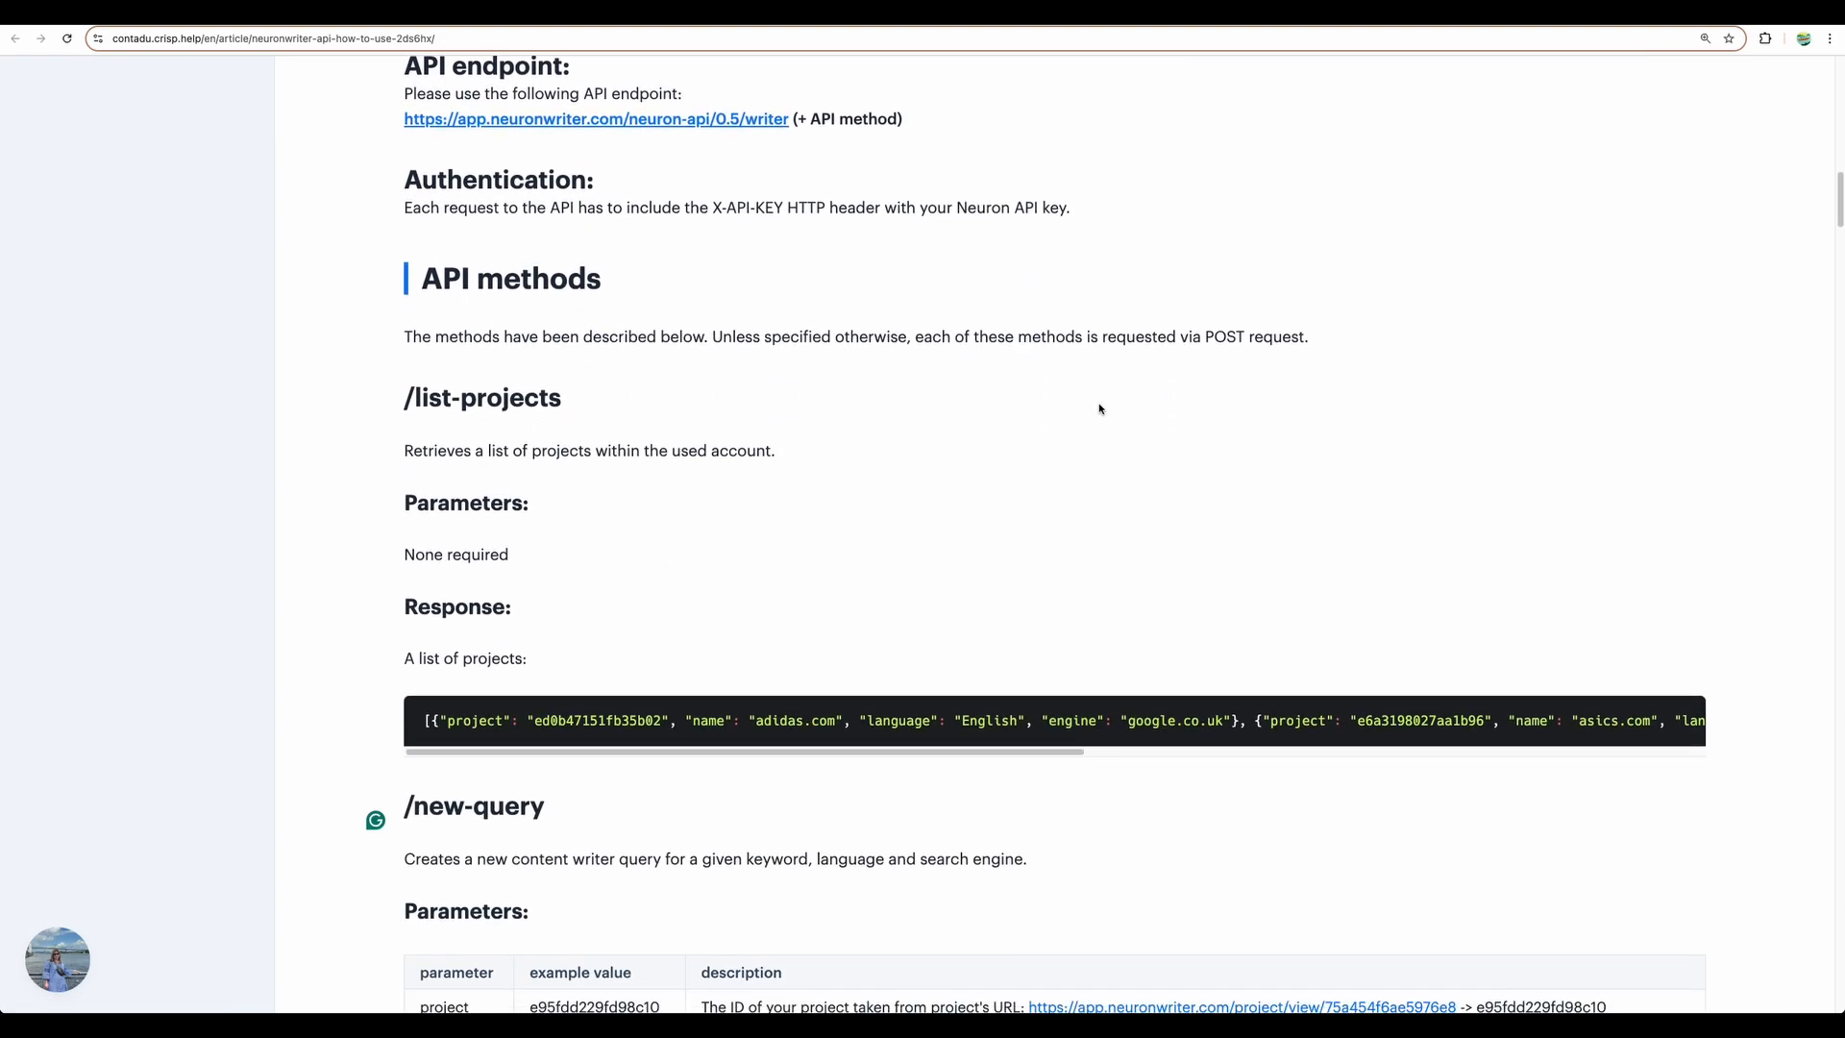
pyautogui.moveTo(402, 569); pyautogui.dragTo(568, 580)
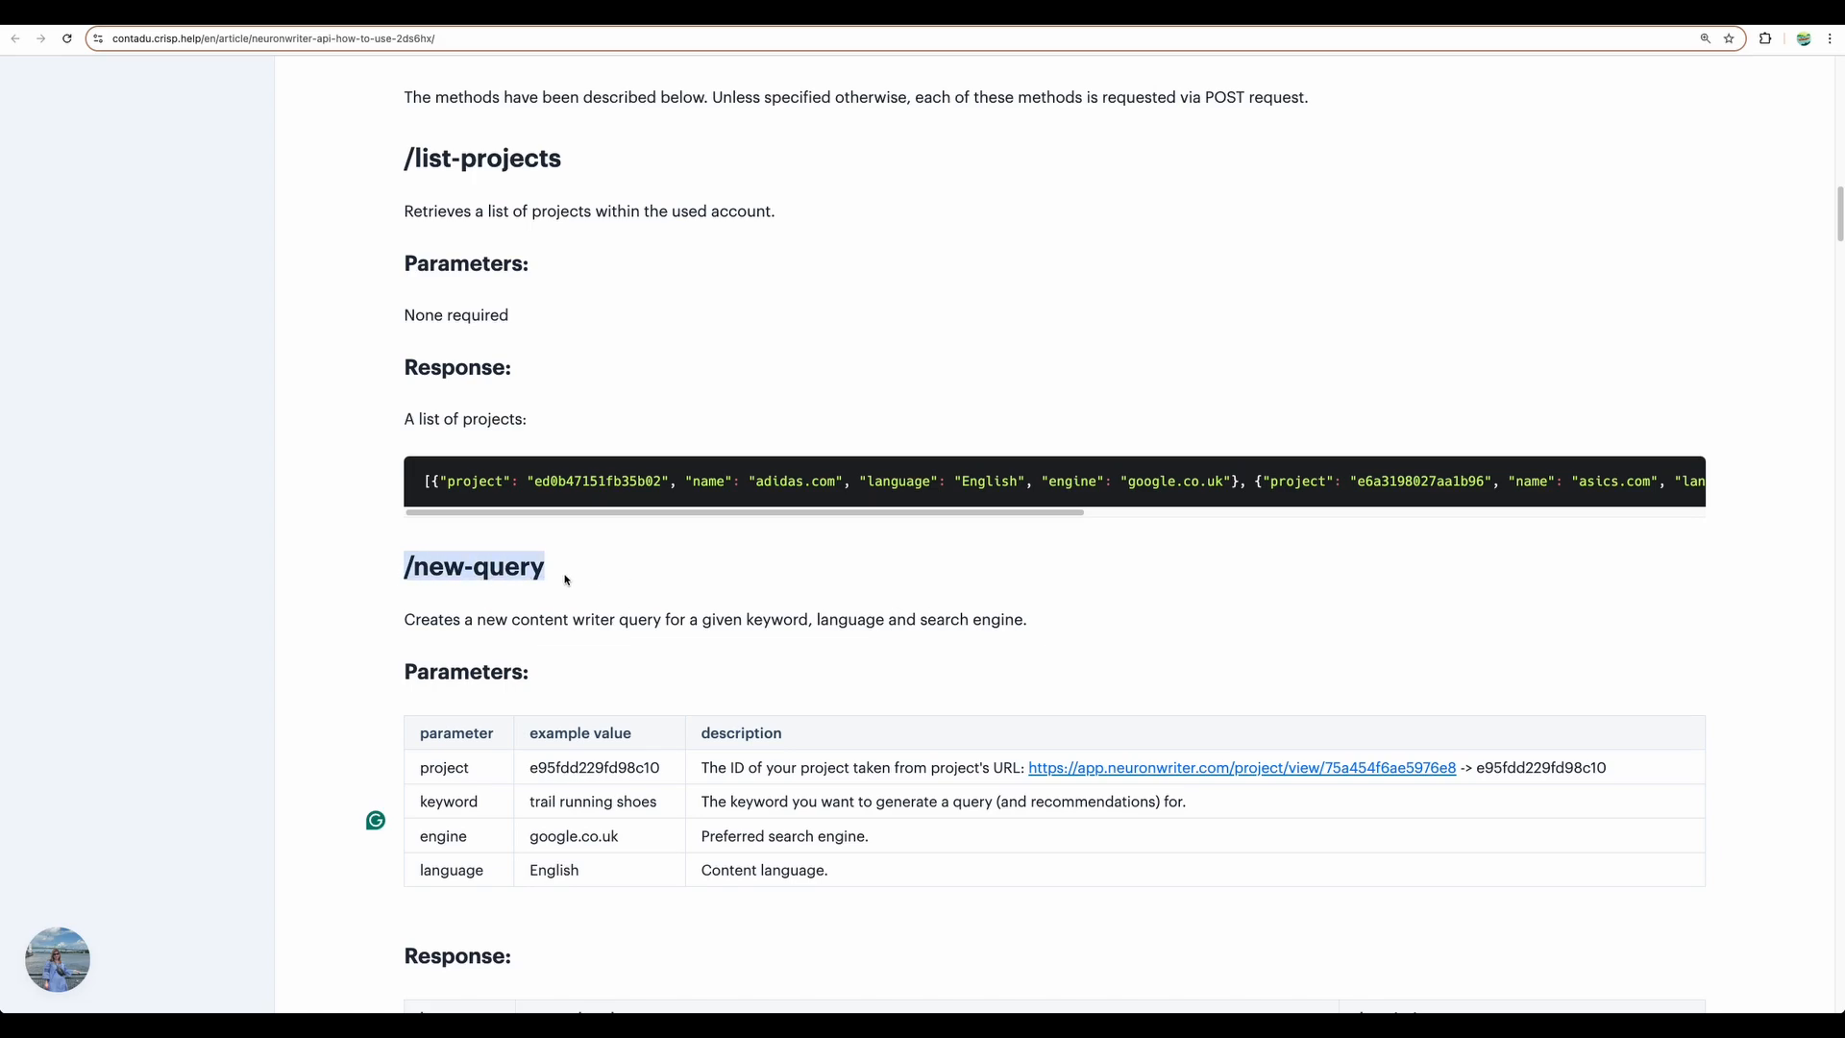
pyautogui.scroll(-1, 562, 538)
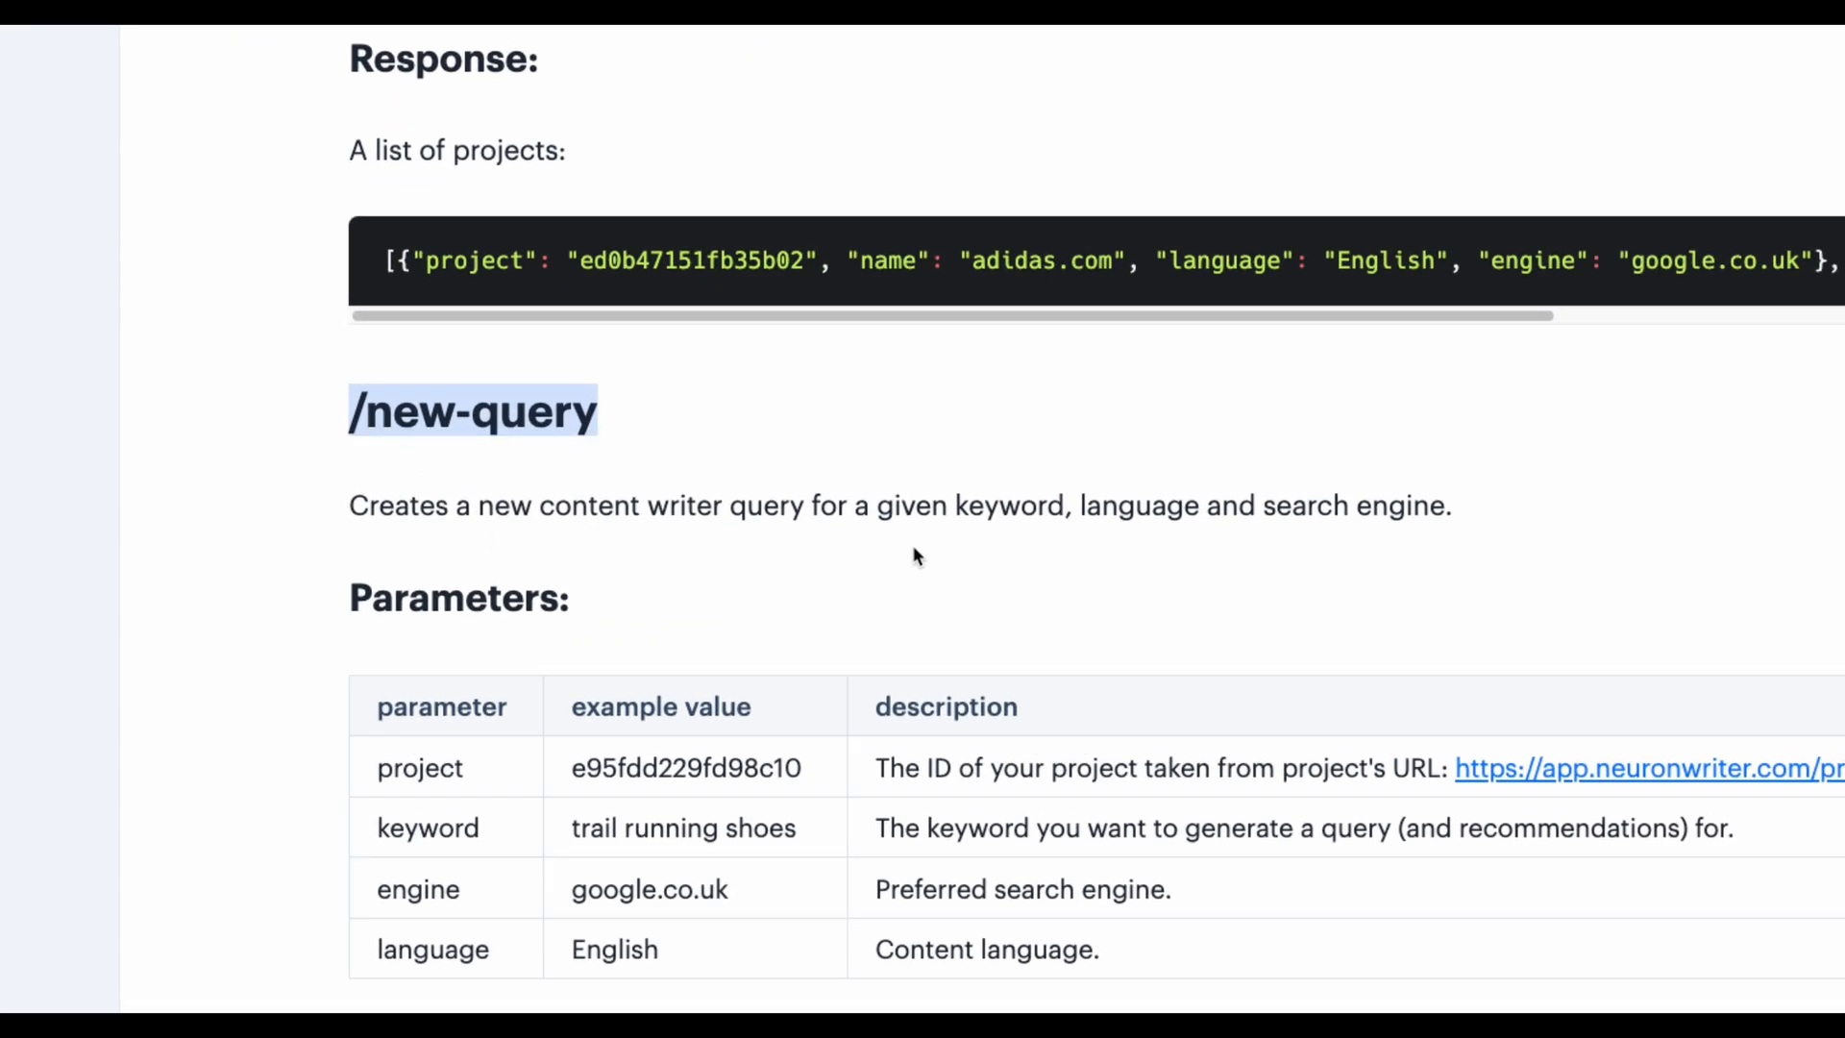
pyautogui.scroll(-3, 636, 509)
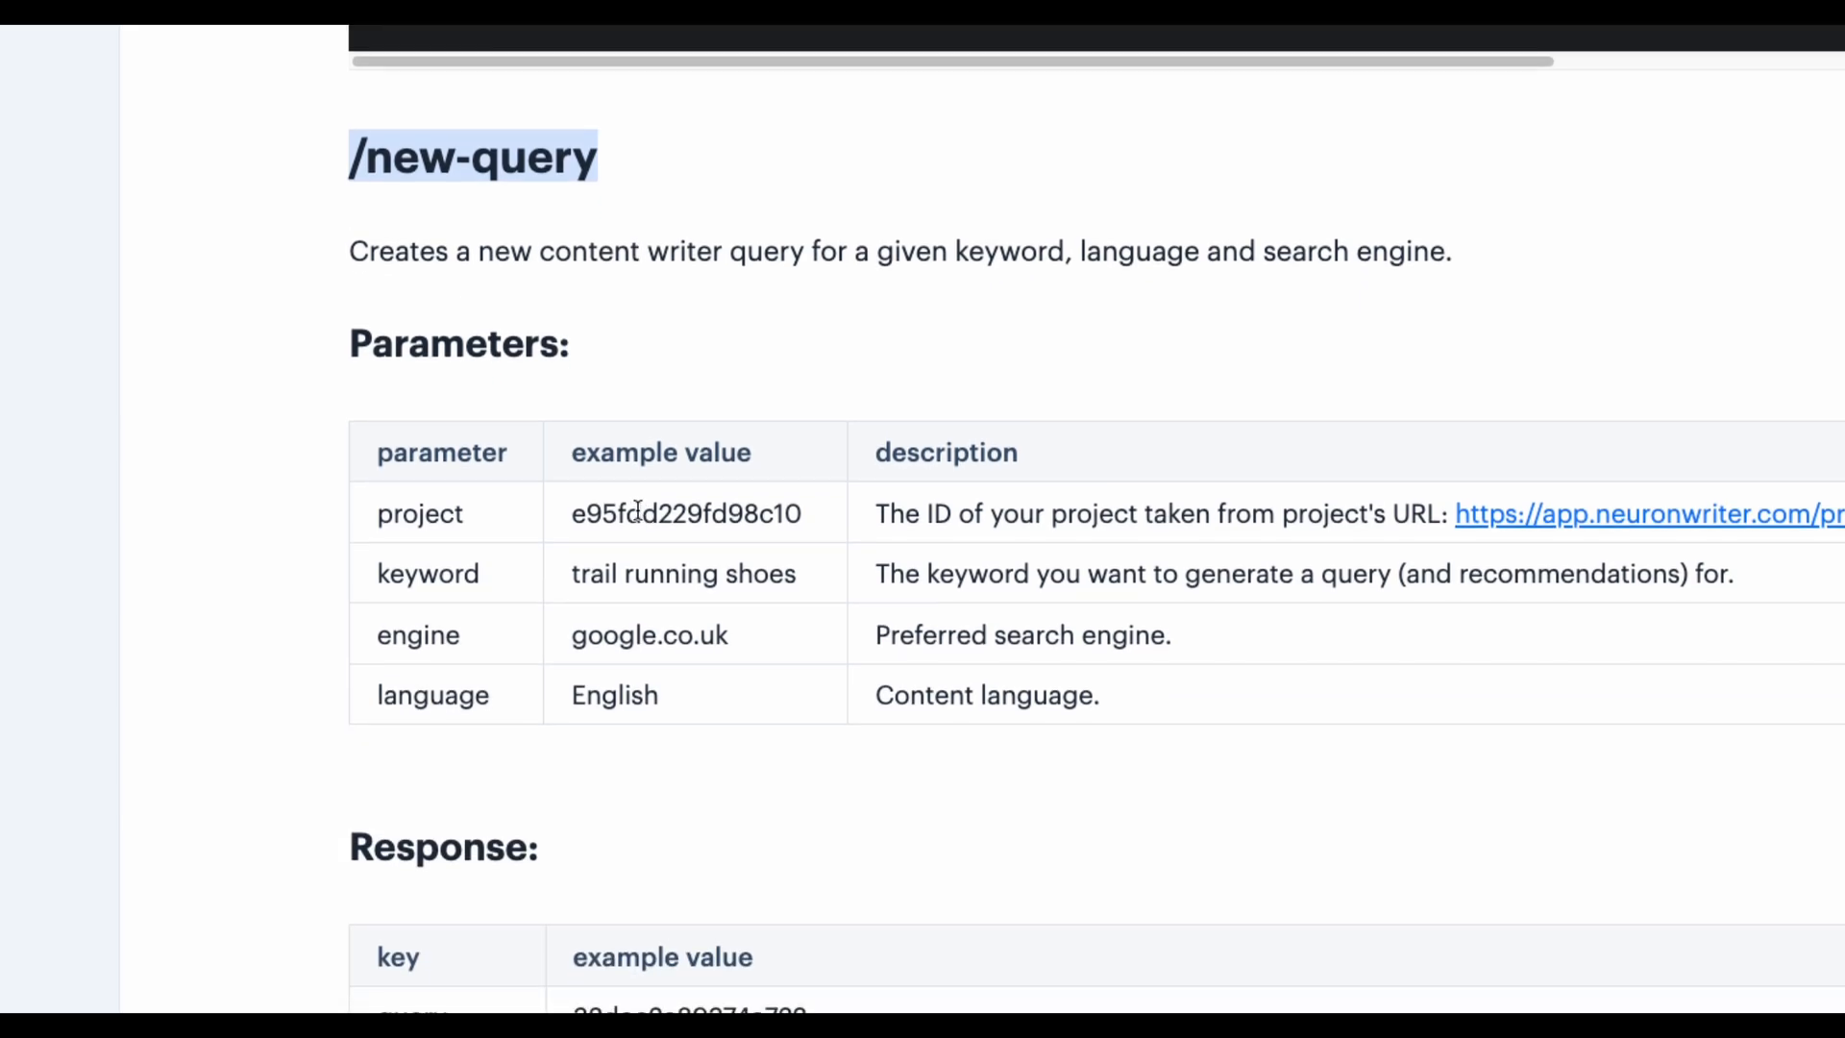
pyautogui.scroll(1, 638, 459)
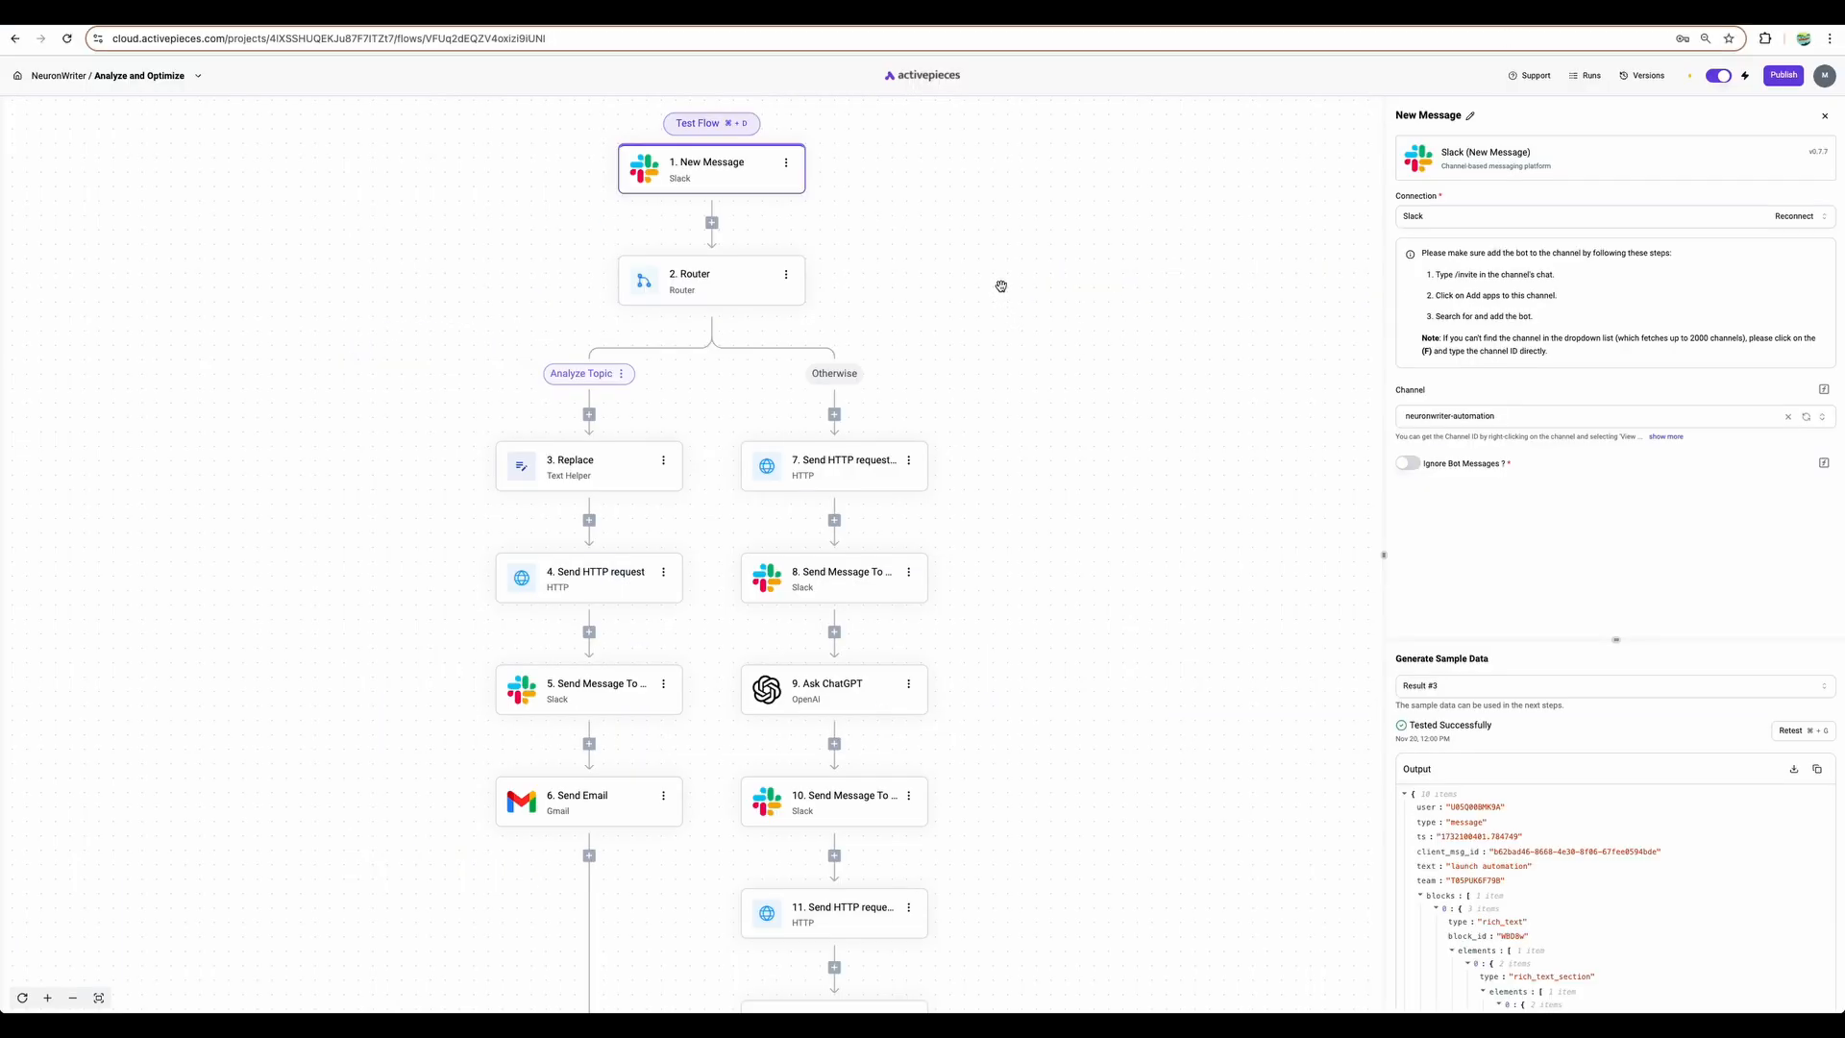
pyautogui.scroll(-3, 998, 298)
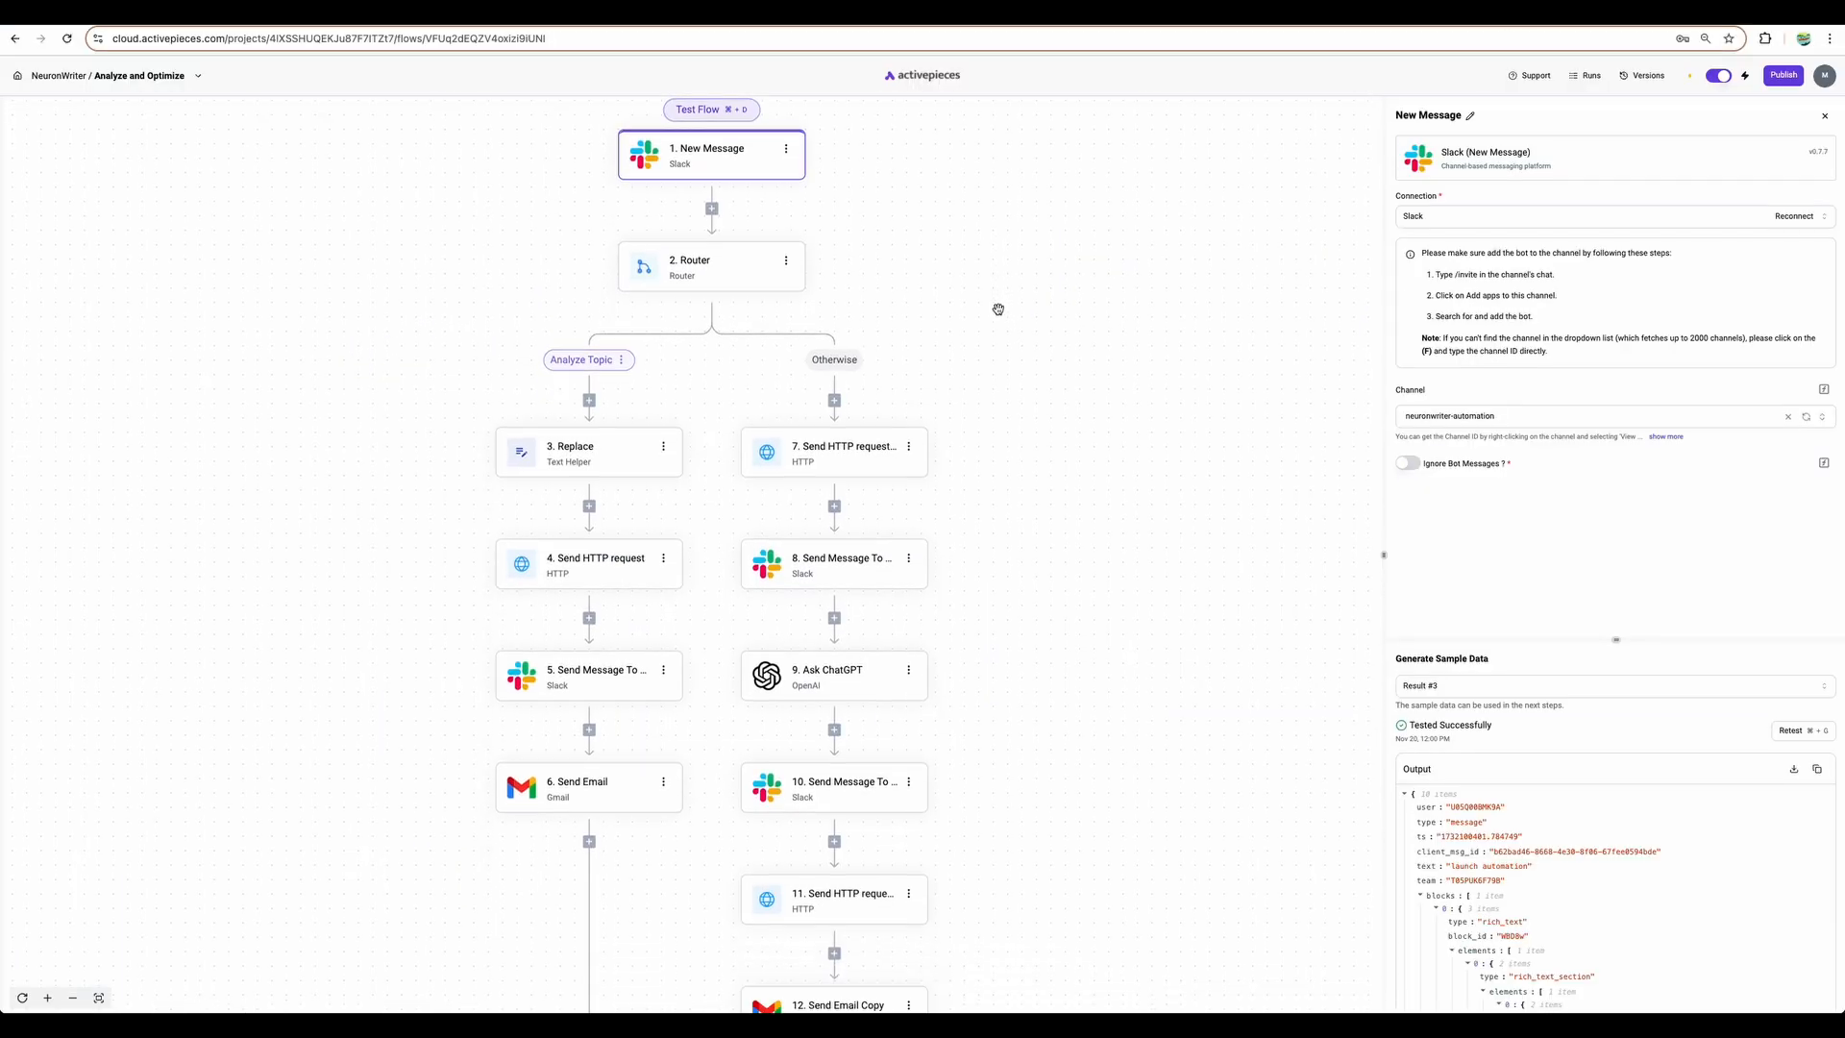
pyautogui.scroll(2, 994, 312)
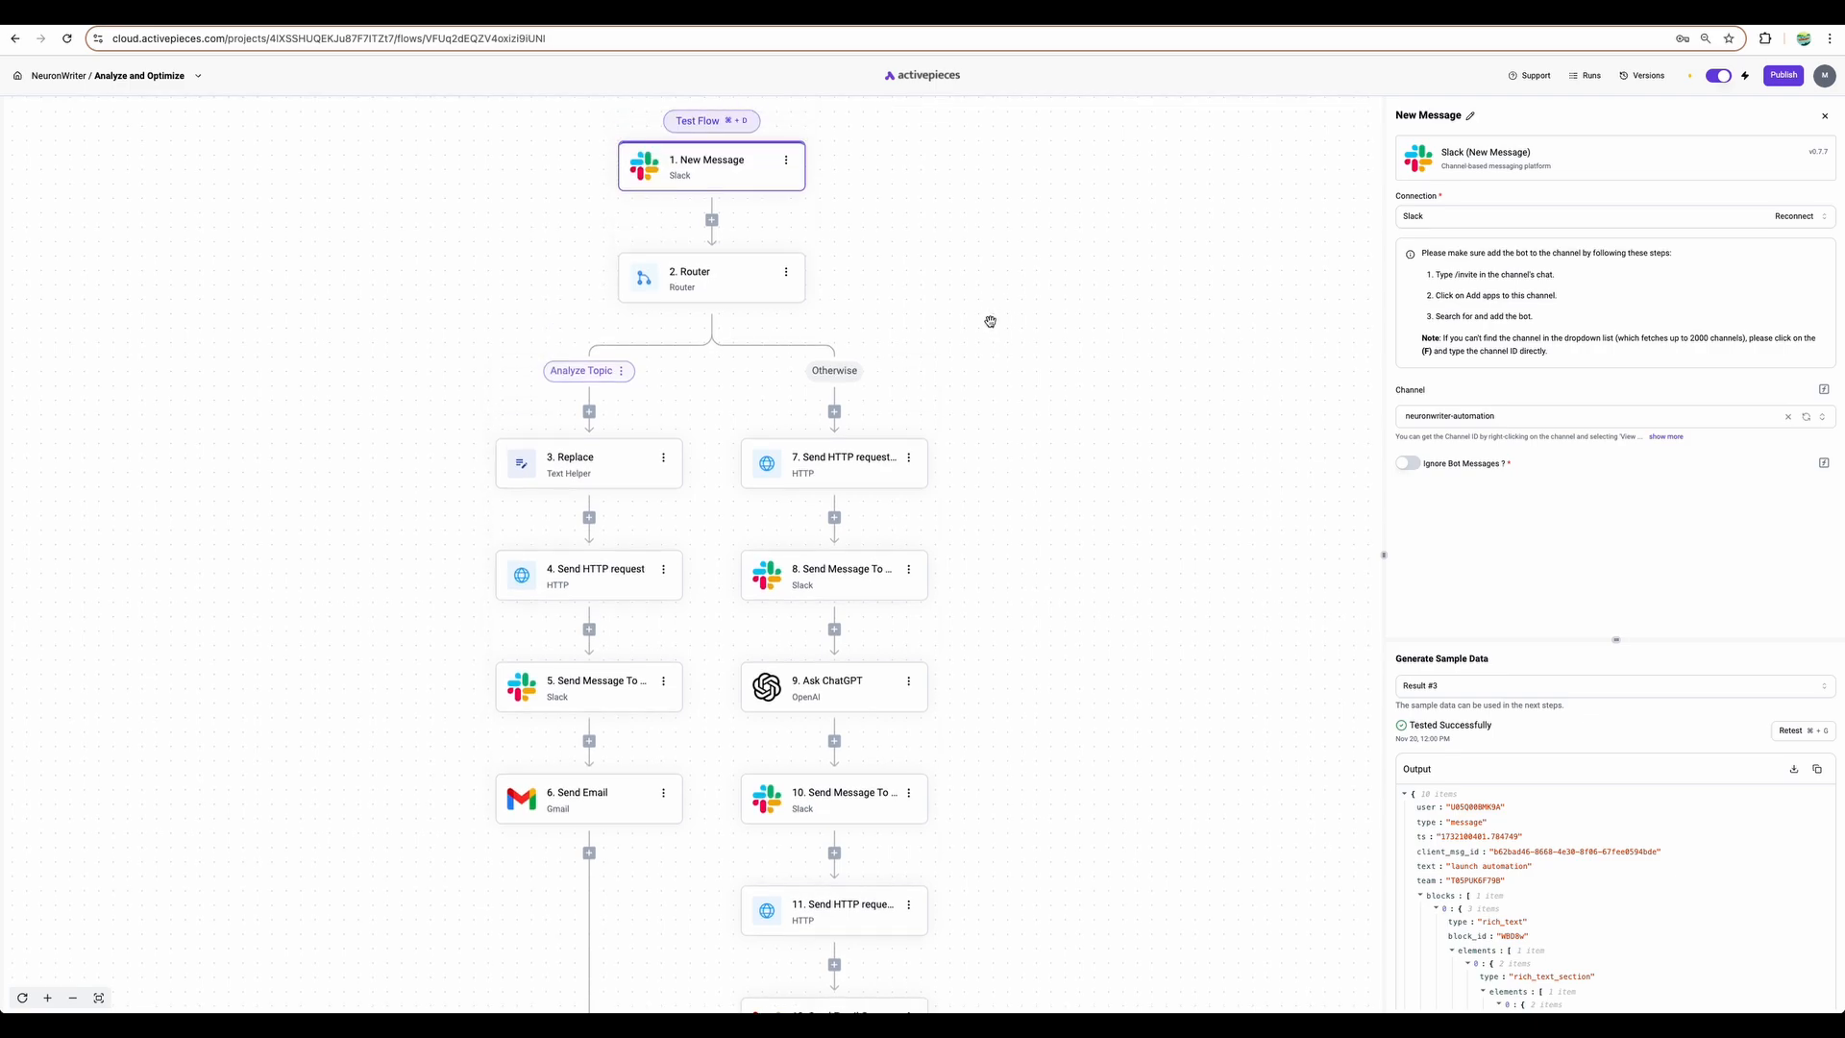
pyautogui.scroll(3, 972, 312)
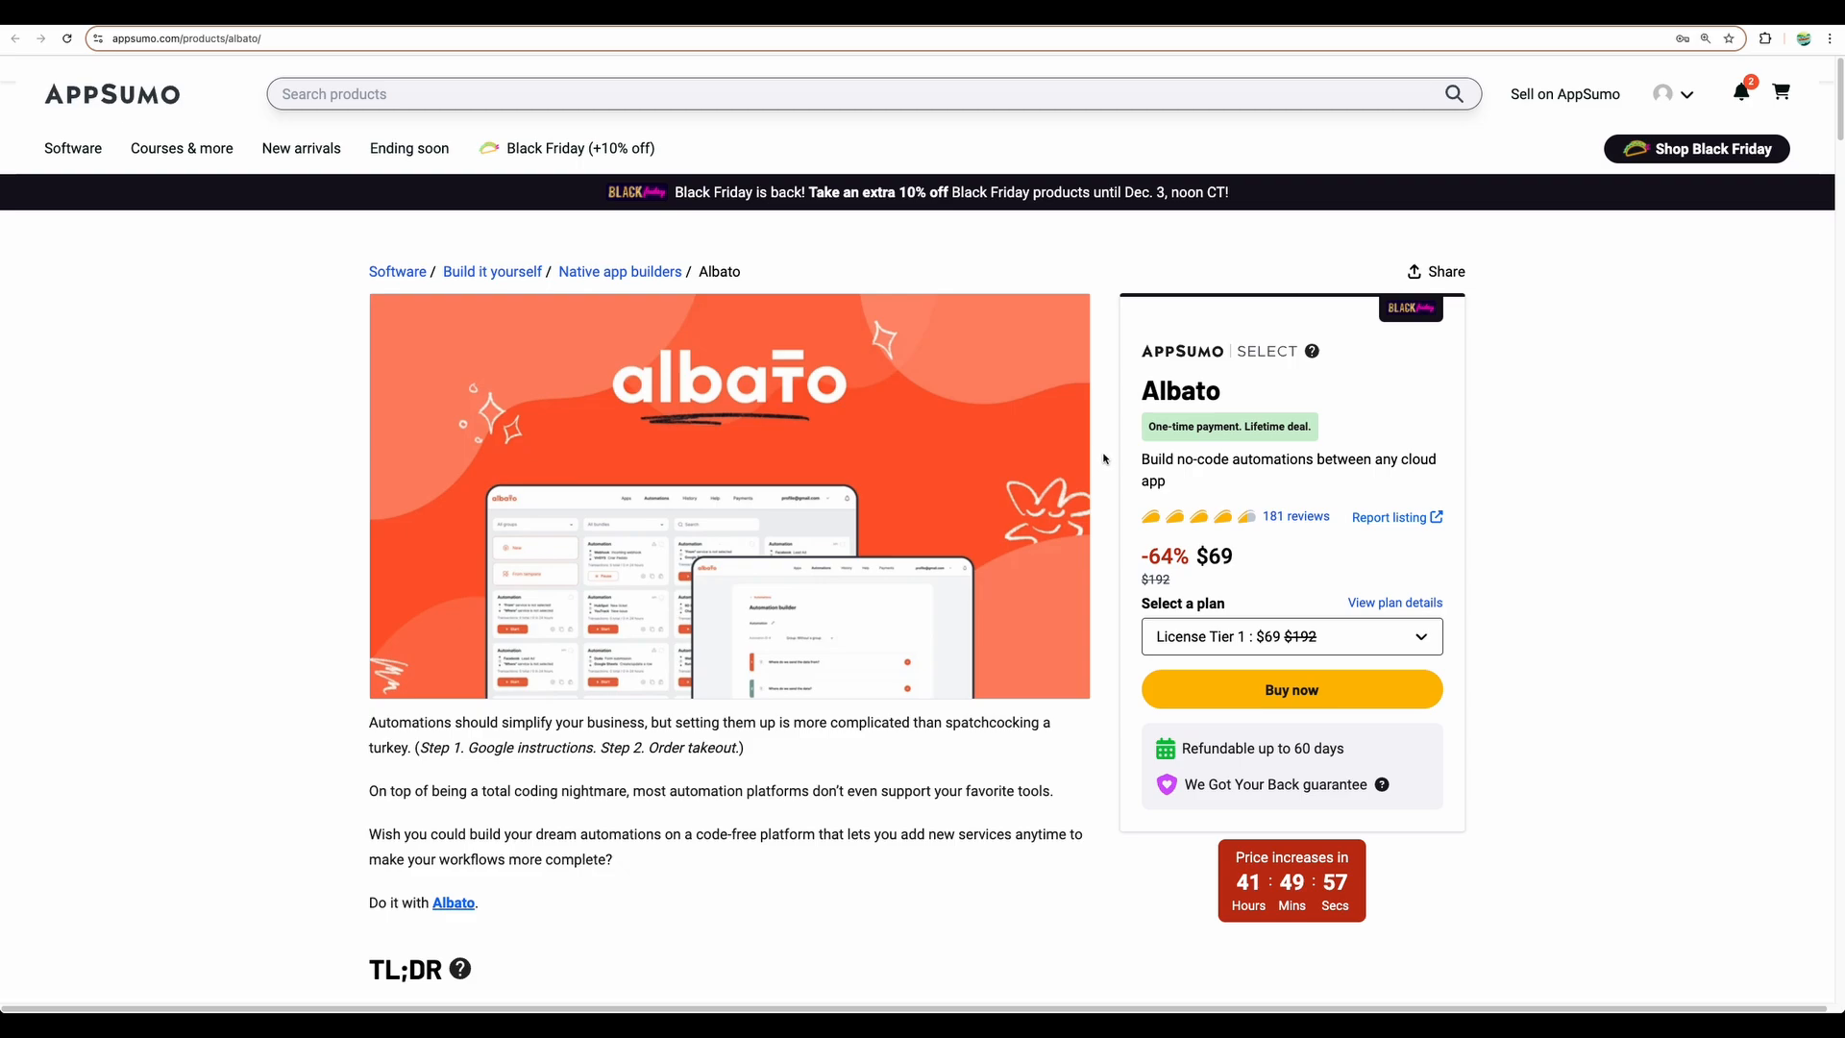
pyautogui.scroll(-2, 1103, 458)
pyautogui.scroll(2, 1100, 460)
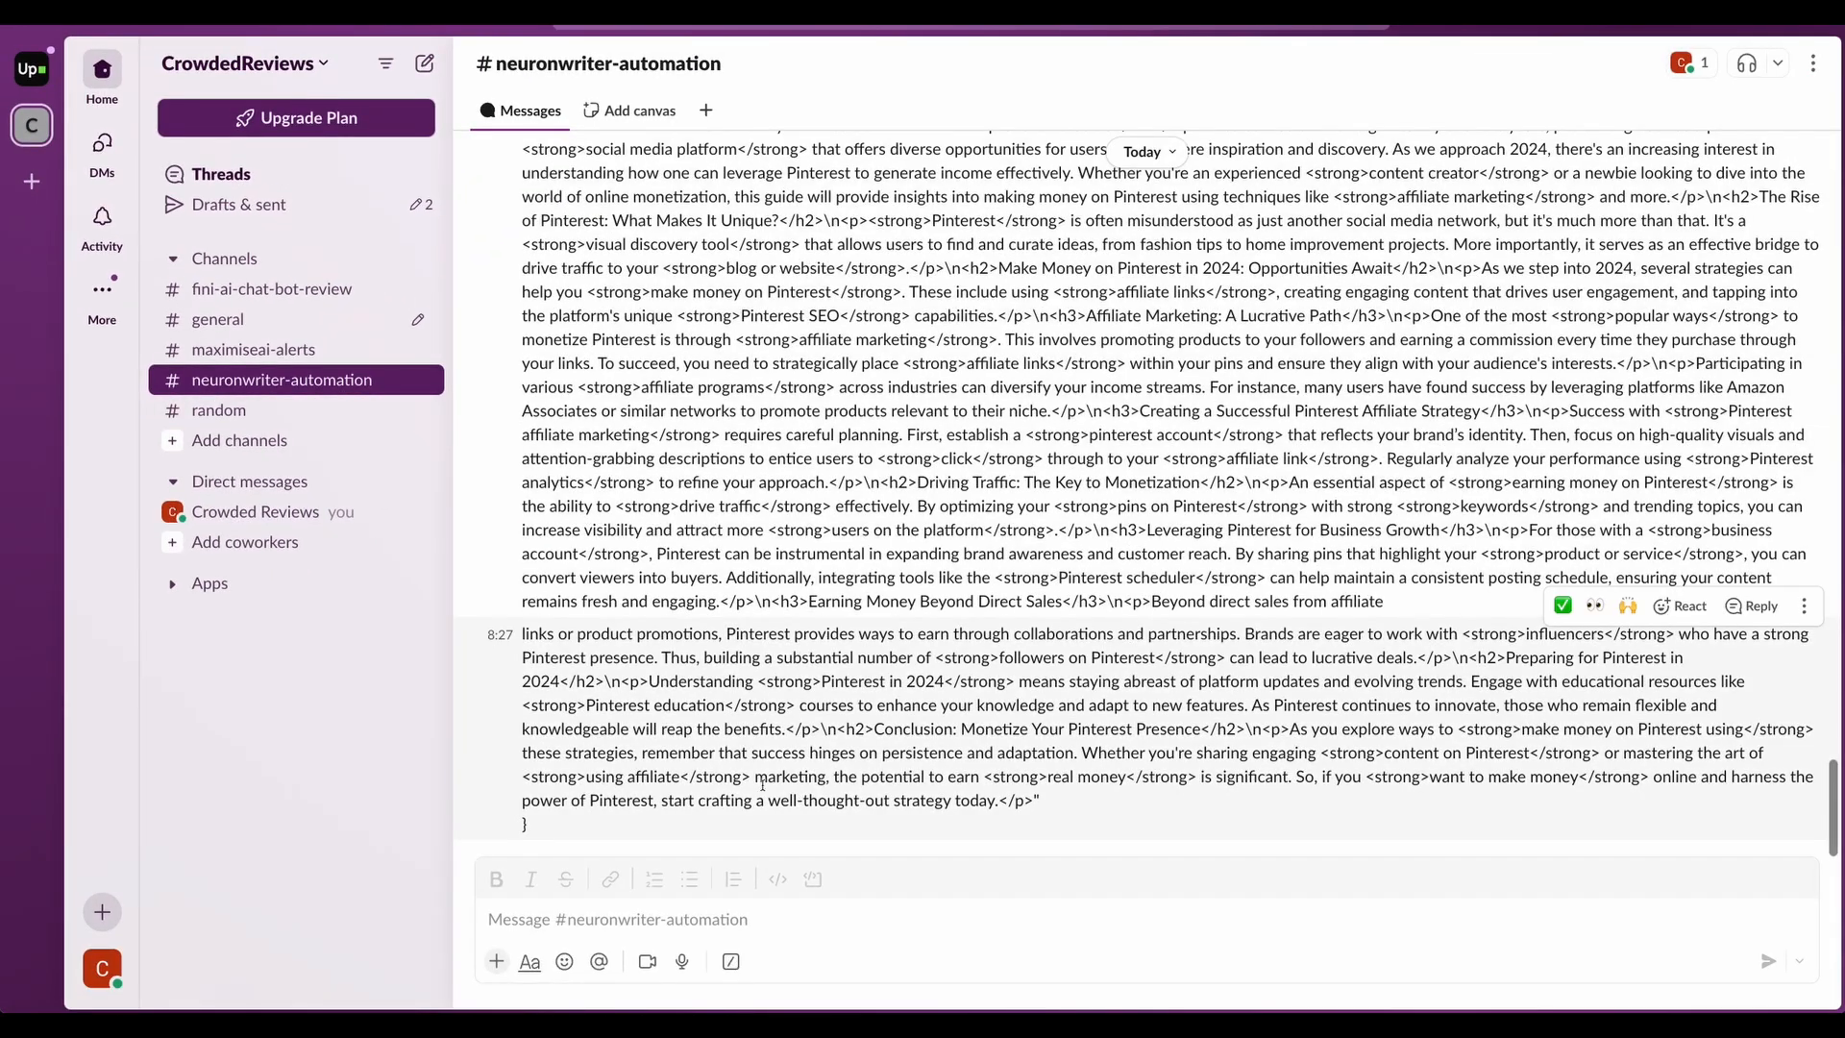
# - Post 'analyze topic: how to make money on pinterest in 2024' and mark the query ID in the bot's reply
pyautogui.click(689, 921)
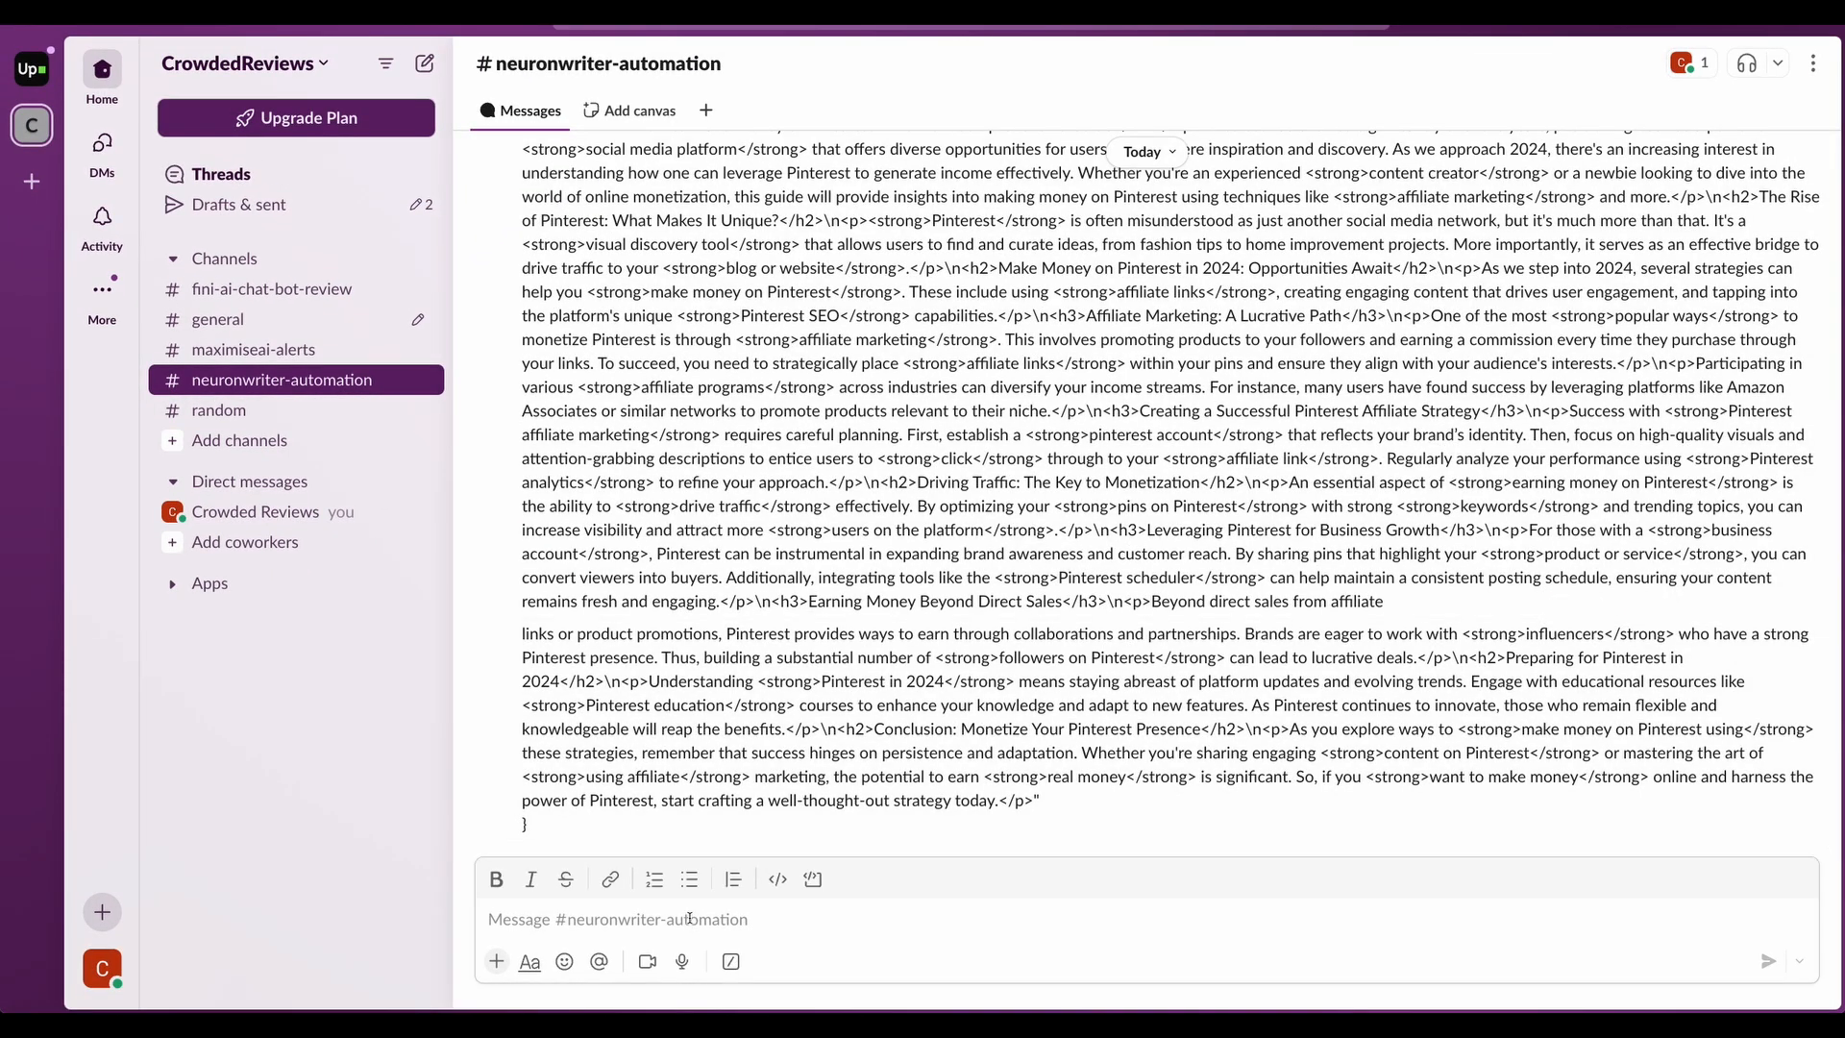
pyautogui.write('analyze topic:')
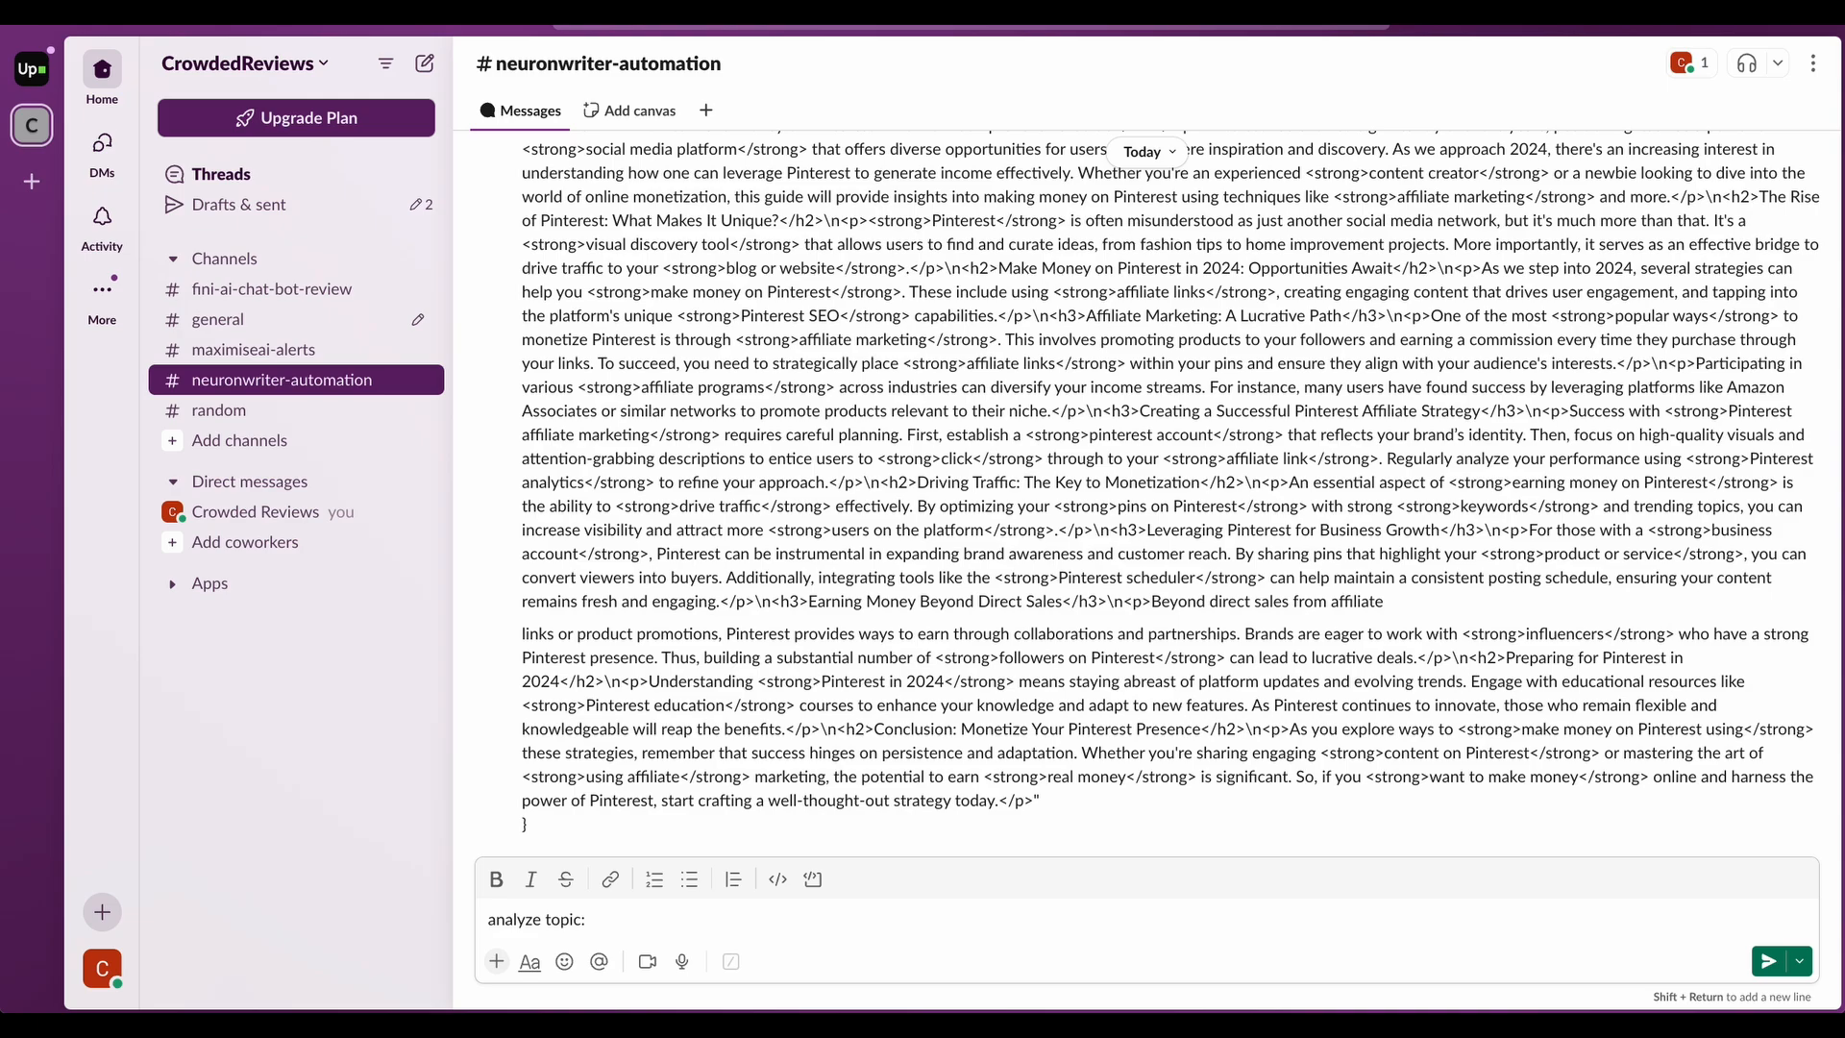
pyautogui.write('how to make money on pinterest in 2024')
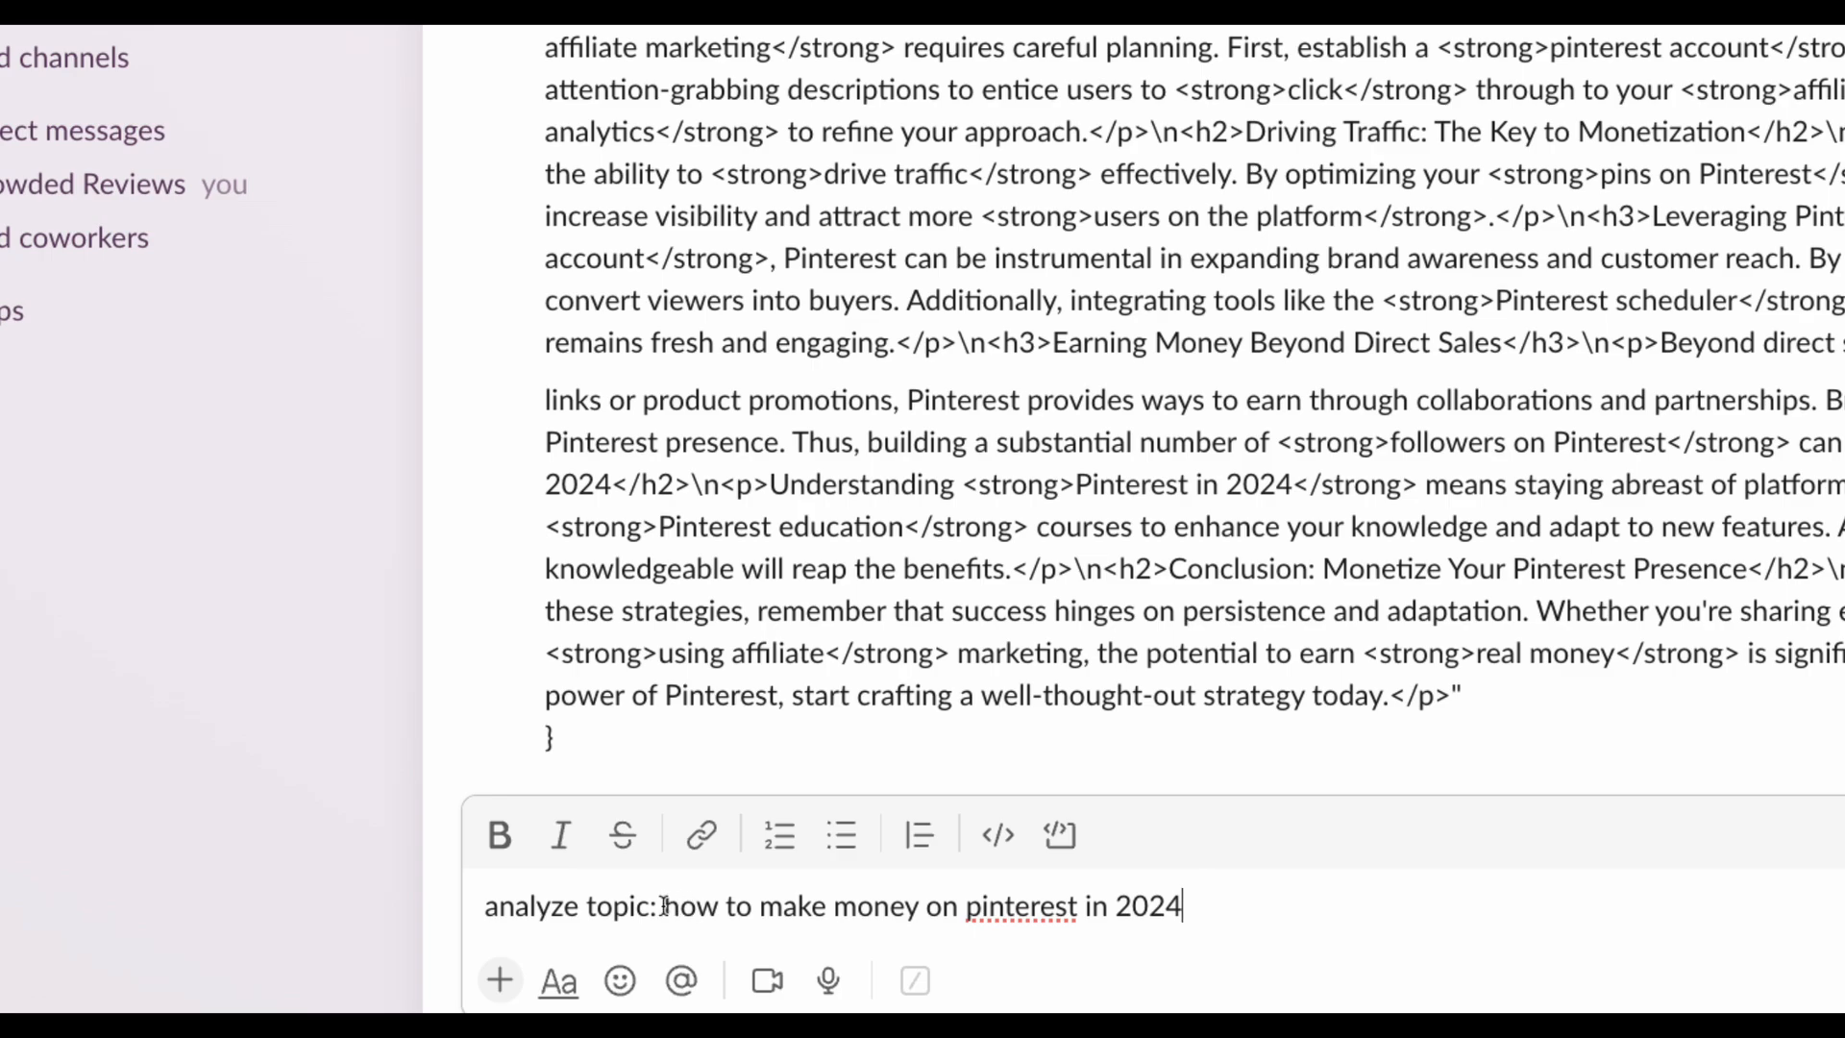
pyautogui.moveTo(665, 907); pyautogui.dragTo(1189, 908)
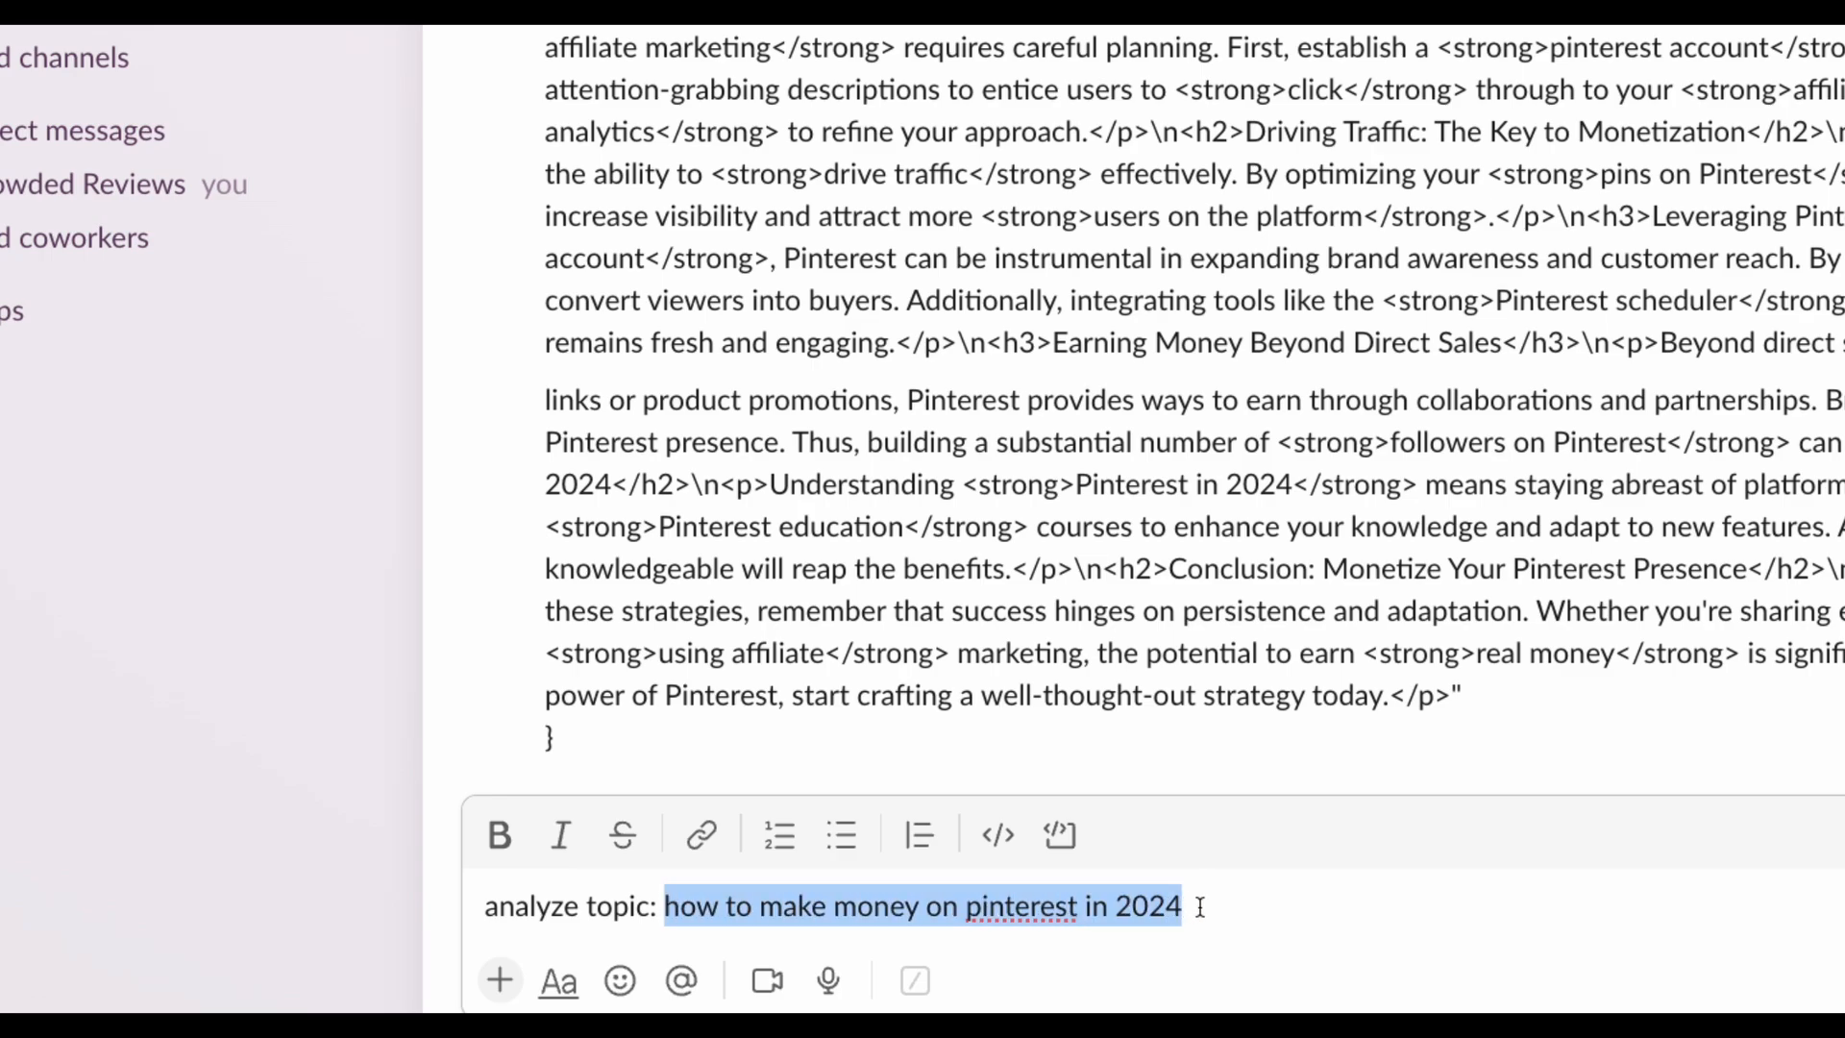
pyautogui.click(1197, 907)
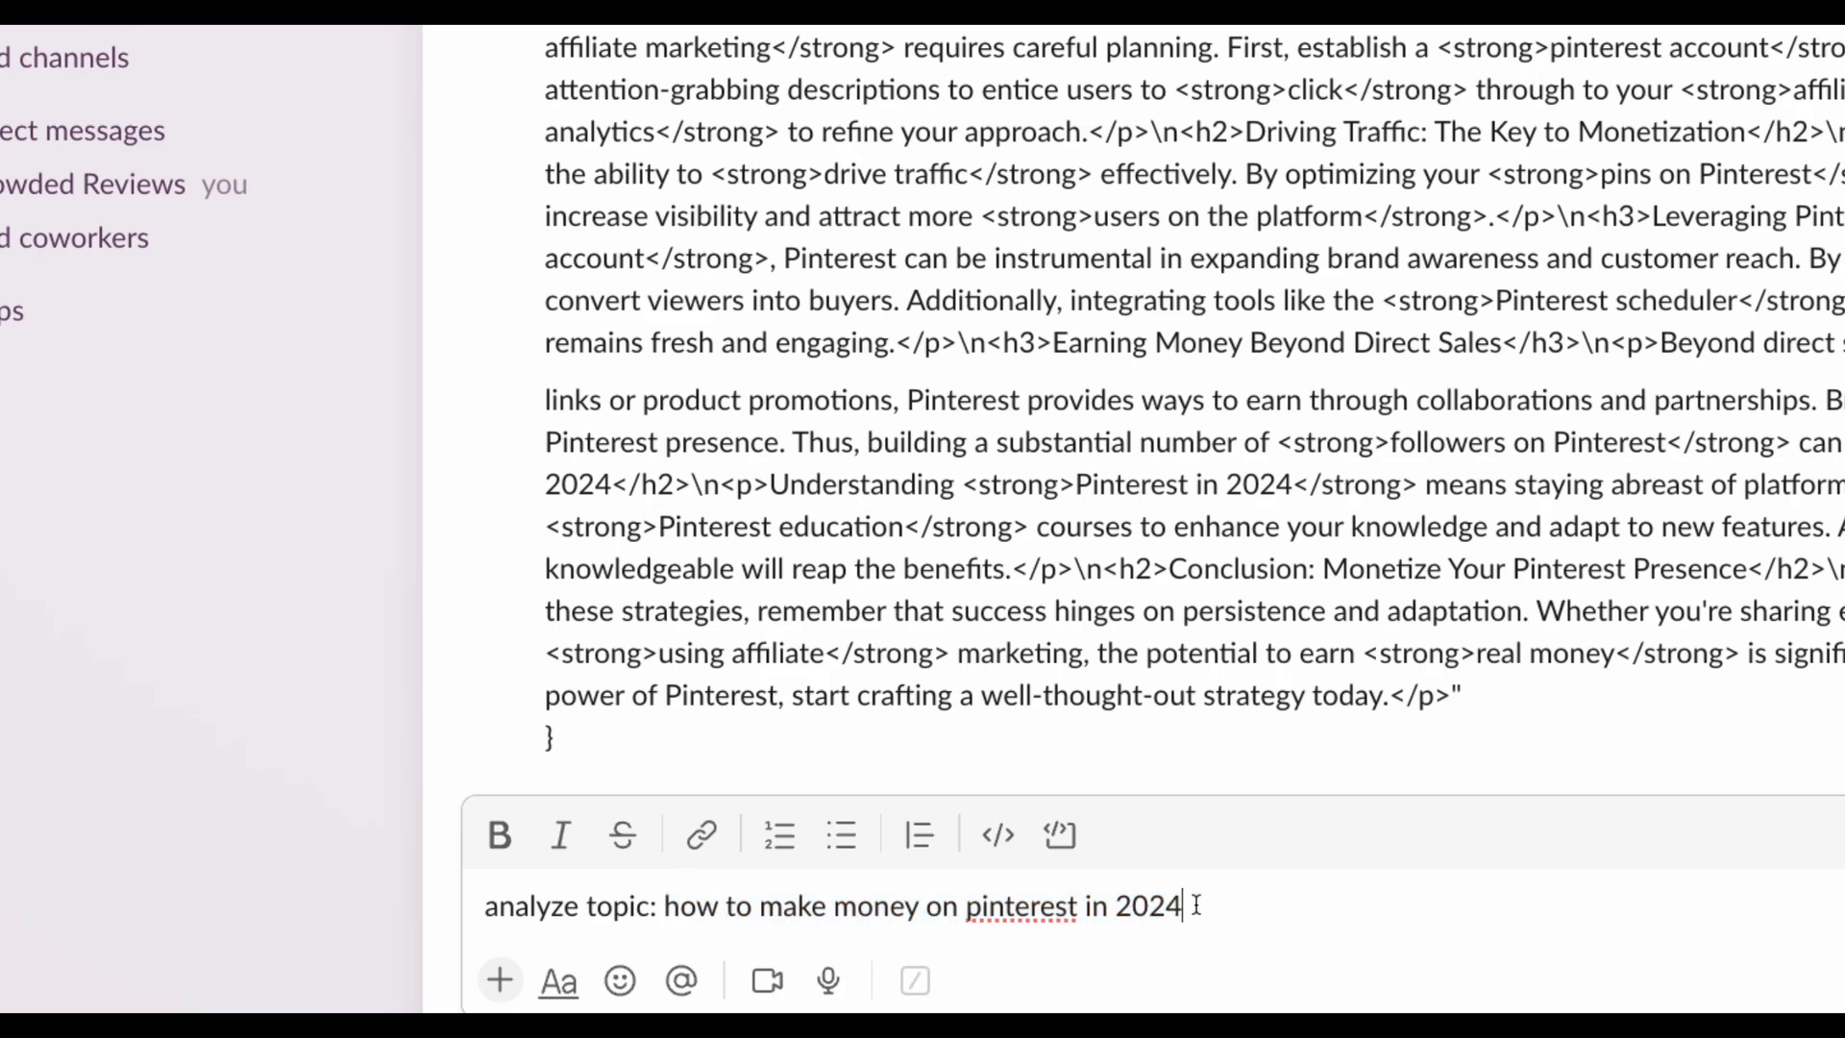
pyautogui.press('Return')
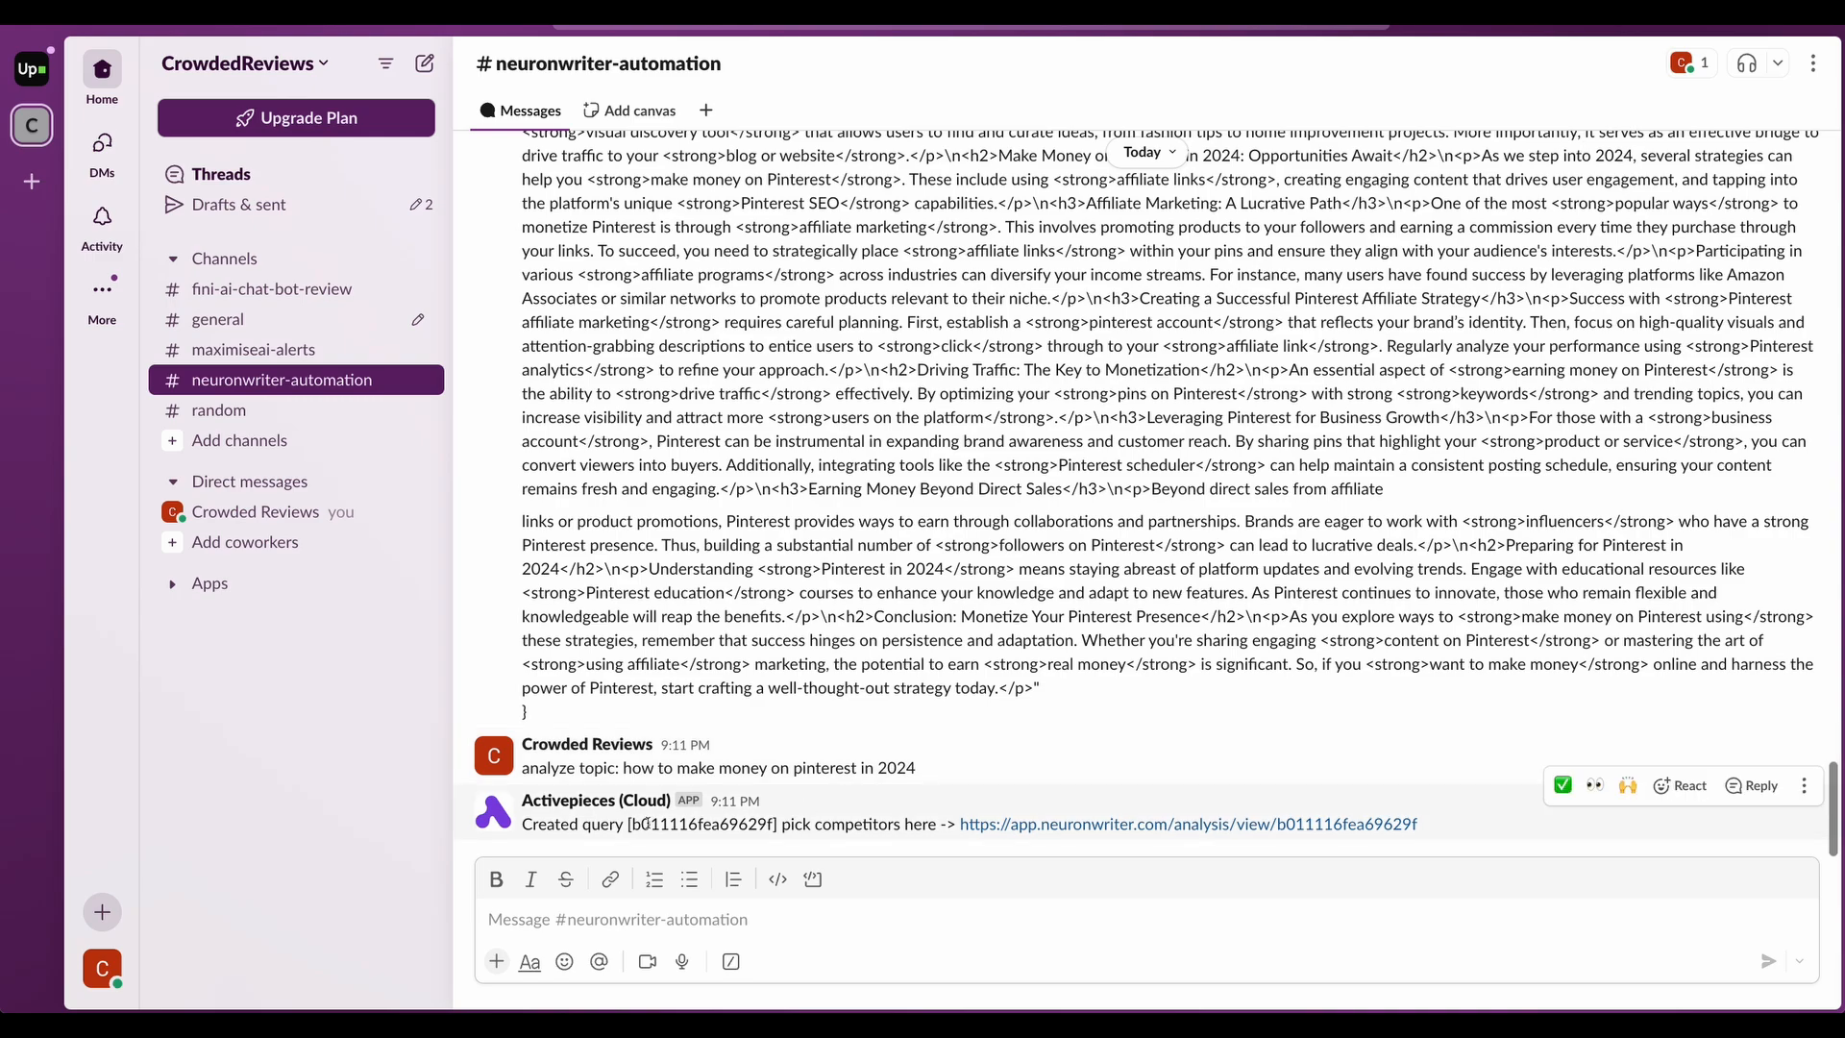
pyautogui.moveTo(632, 824); pyautogui.dragTo(824, 826)
pyautogui.click(924, 824)
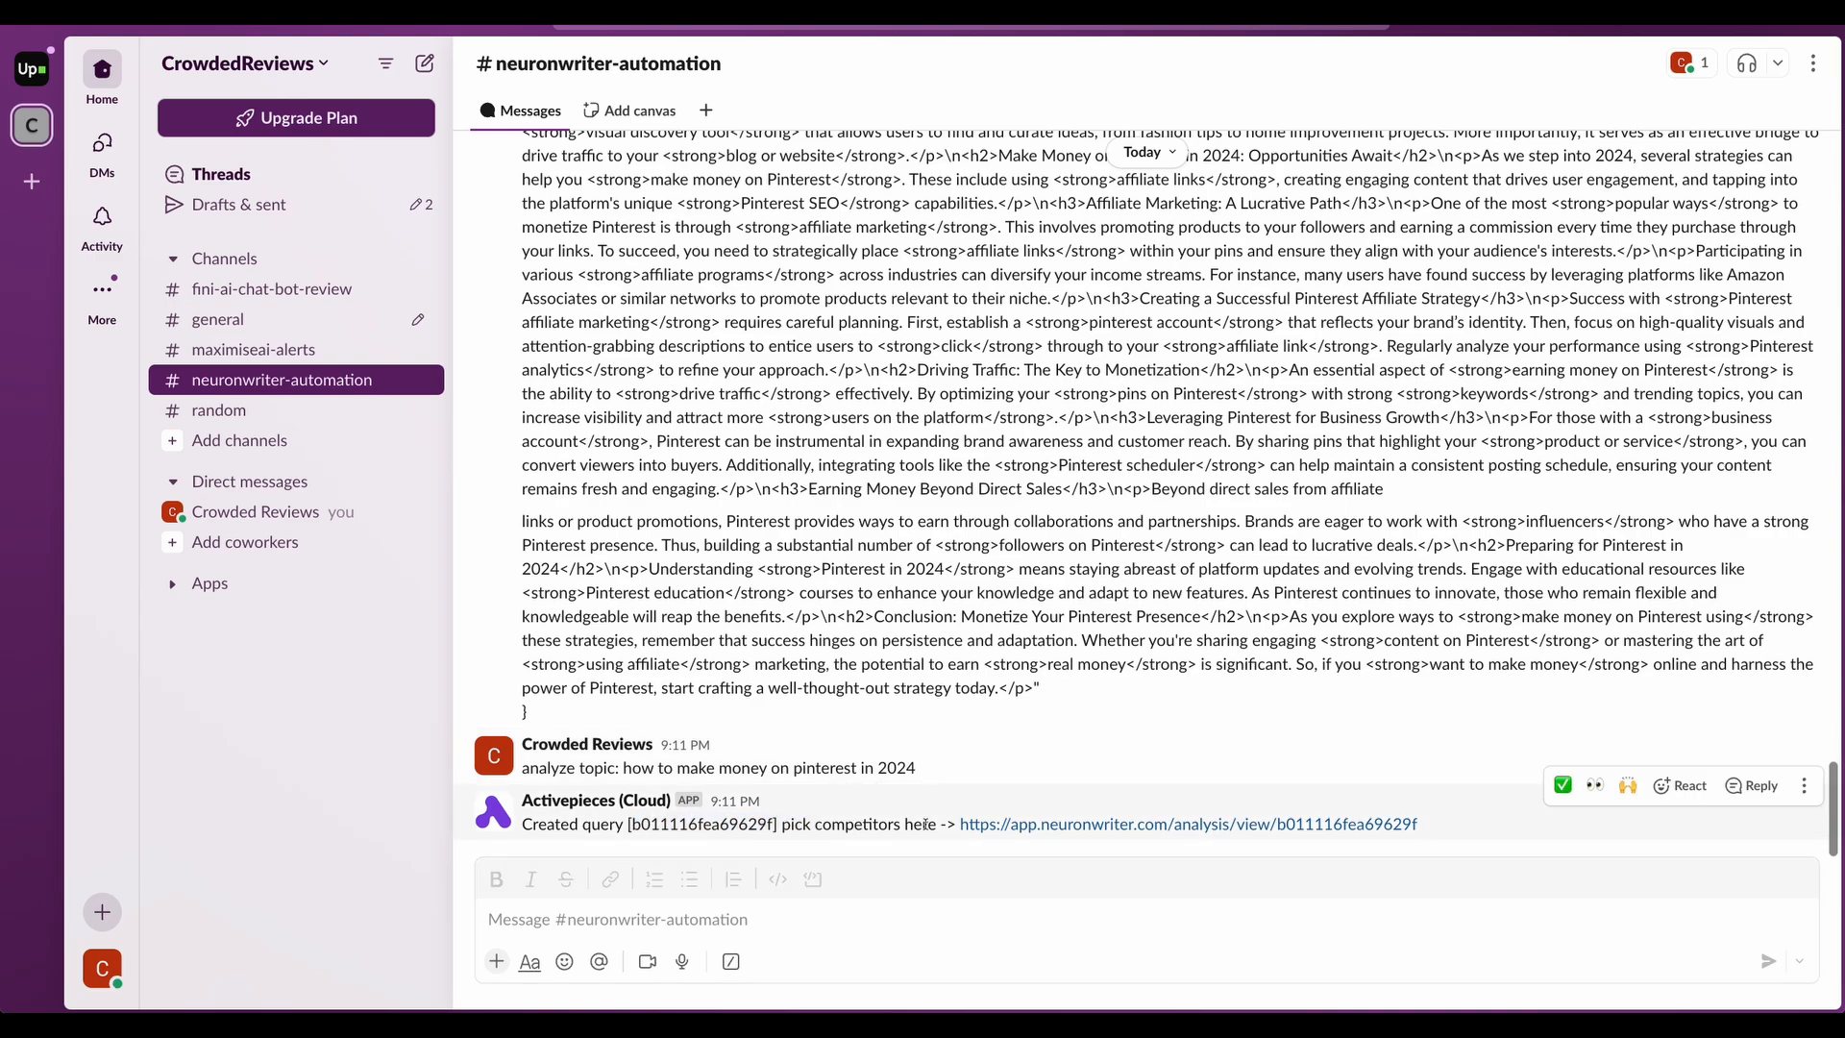
# - Open the new query's NeuronWriter analysis from the bot's link and confirm the top 10 competitors
pyautogui.click(1052, 825)
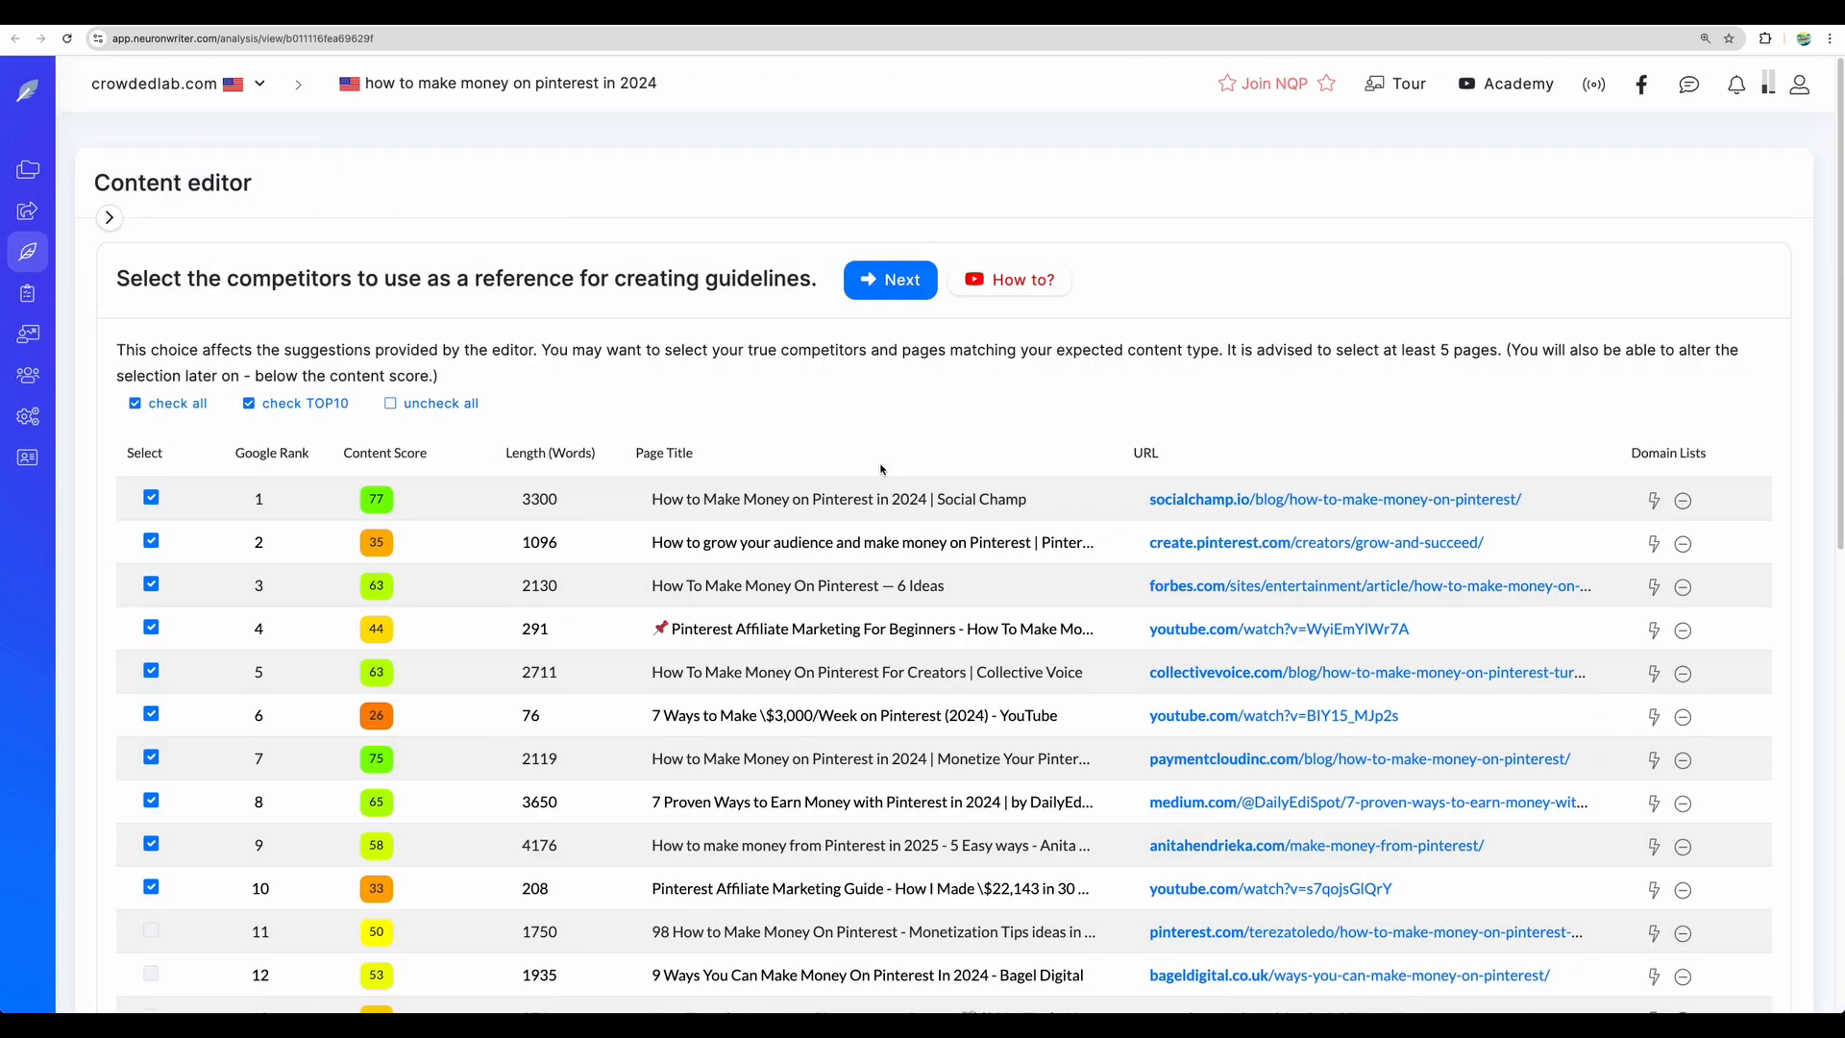
pyautogui.scroll(-3, 884, 461)
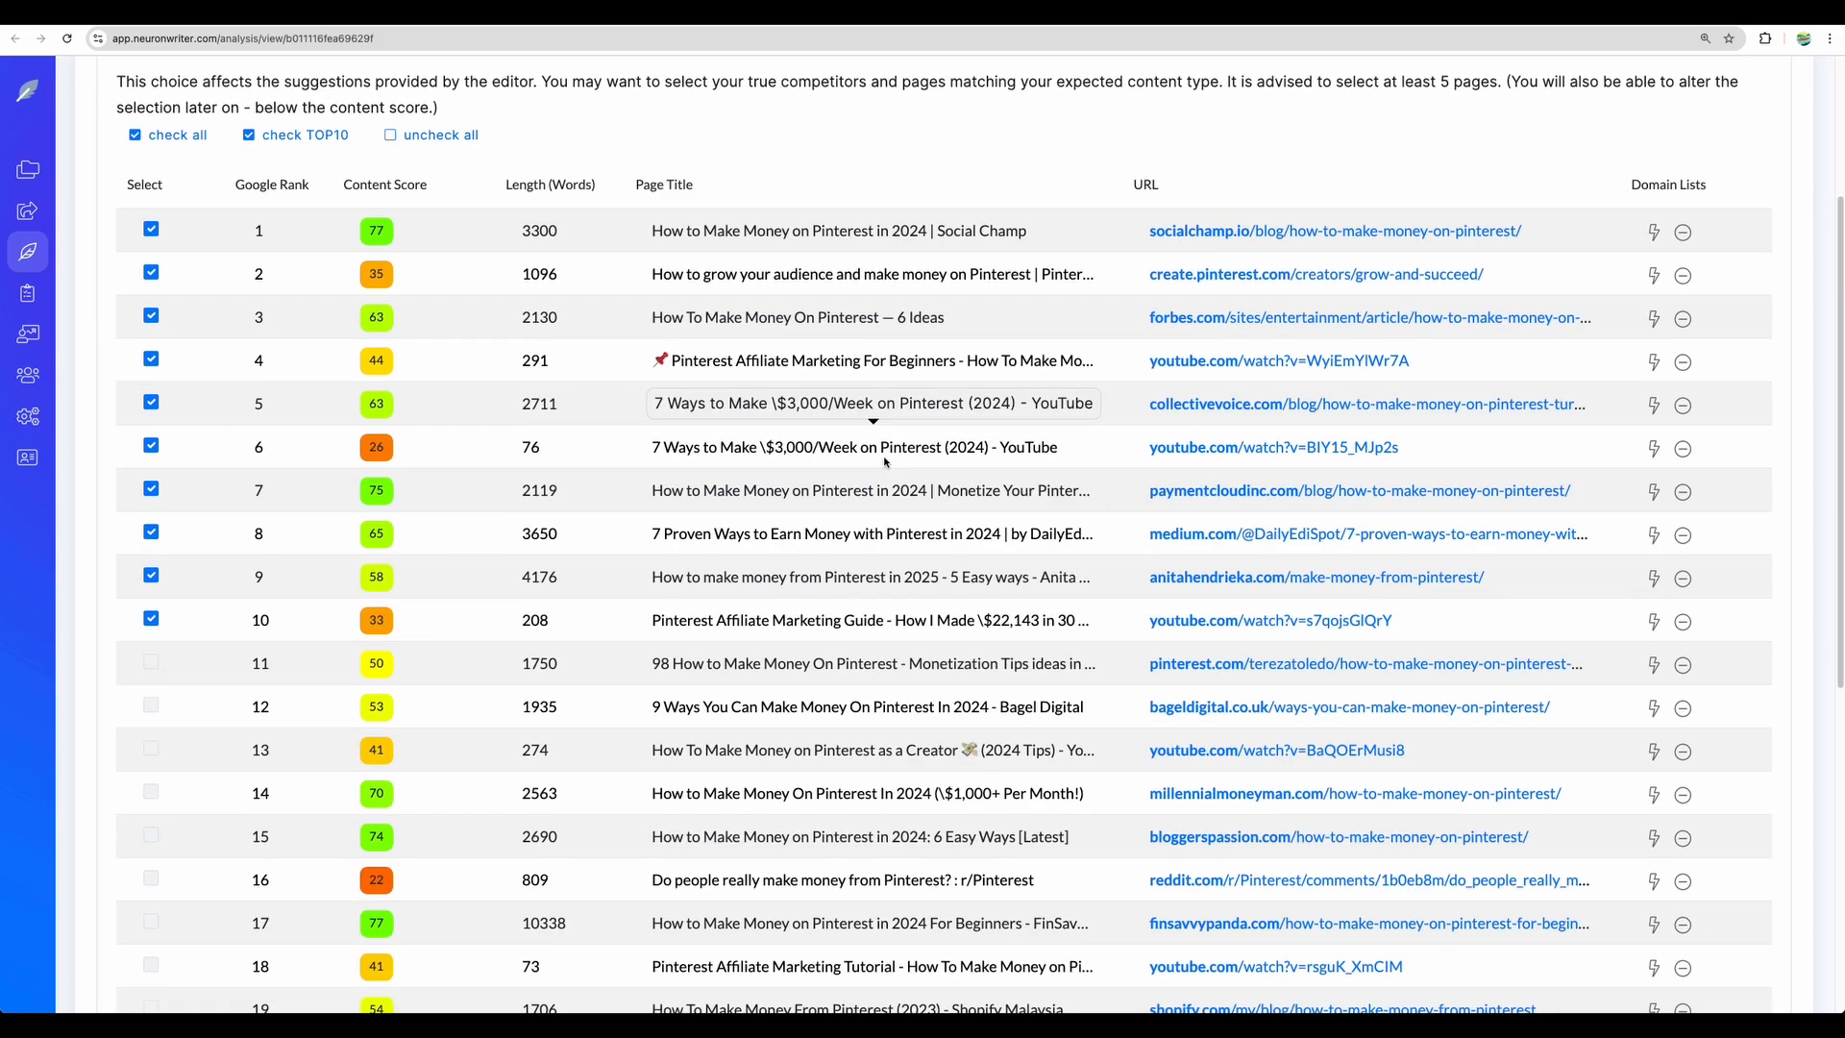
pyautogui.scroll(3, 884, 460)
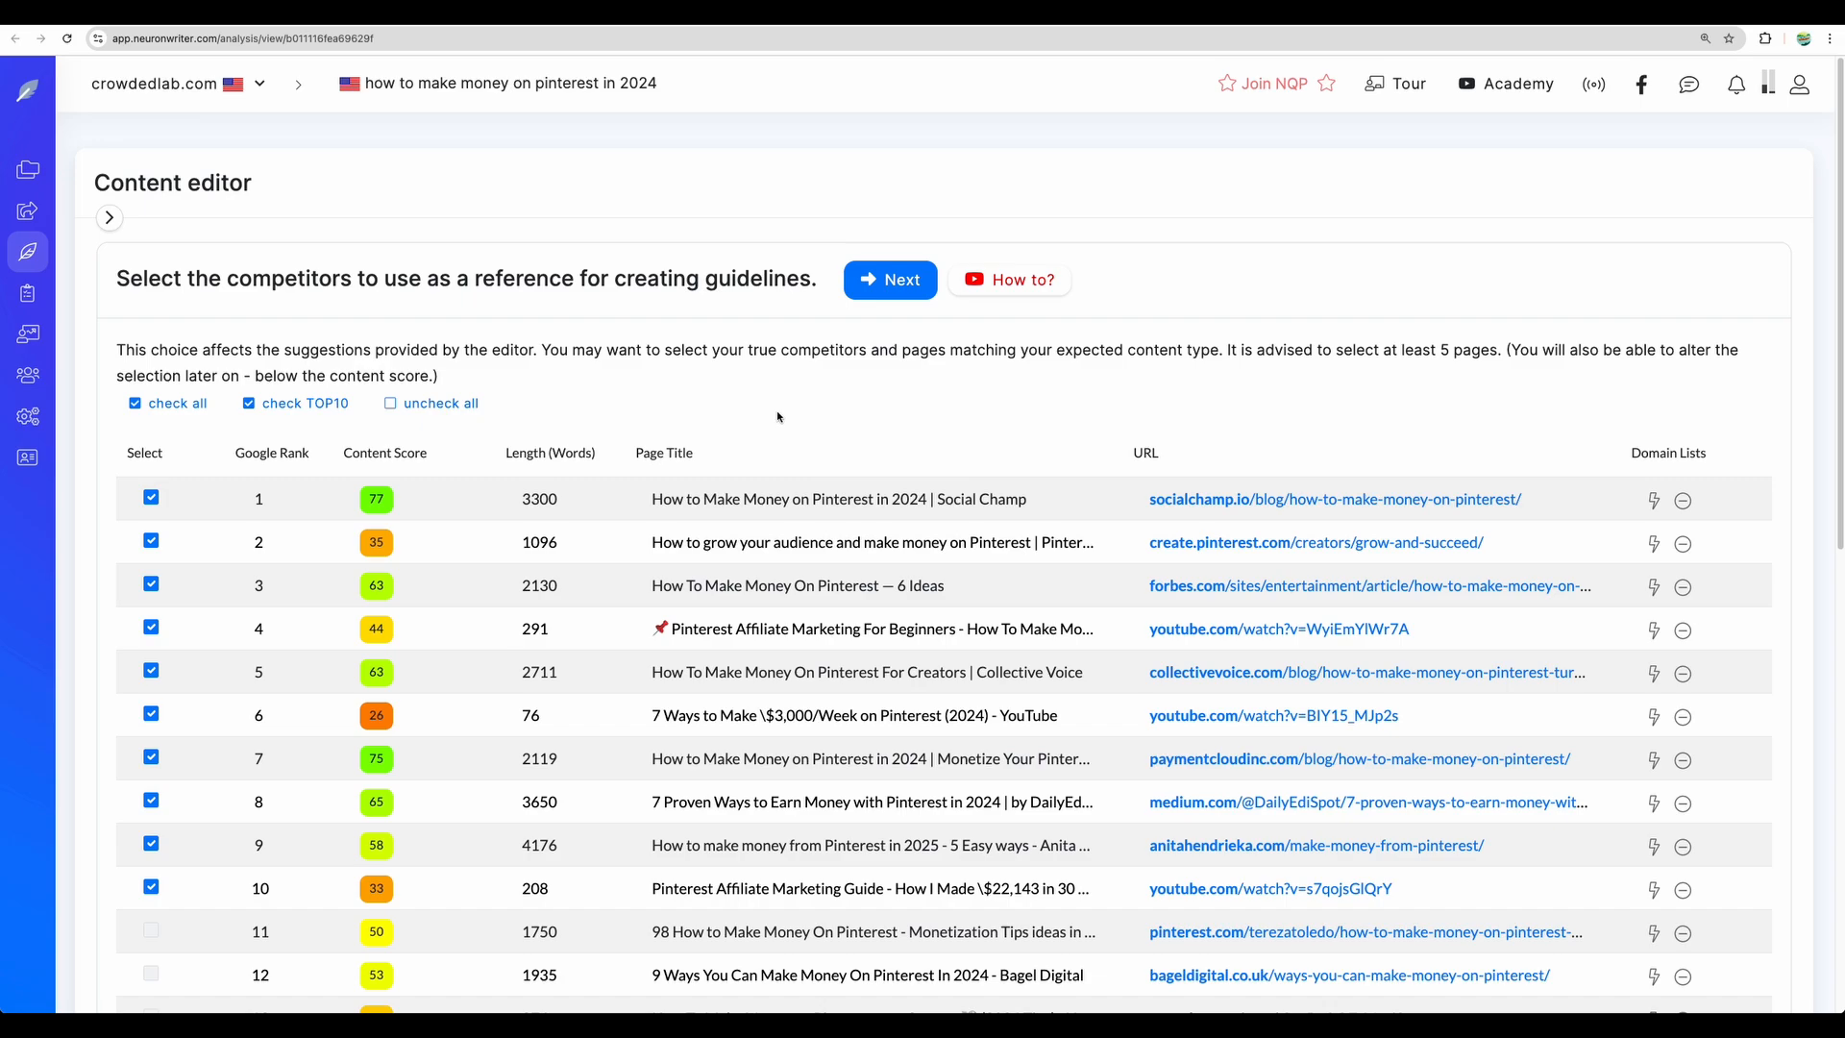
pyautogui.scroll(-2, 777, 417)
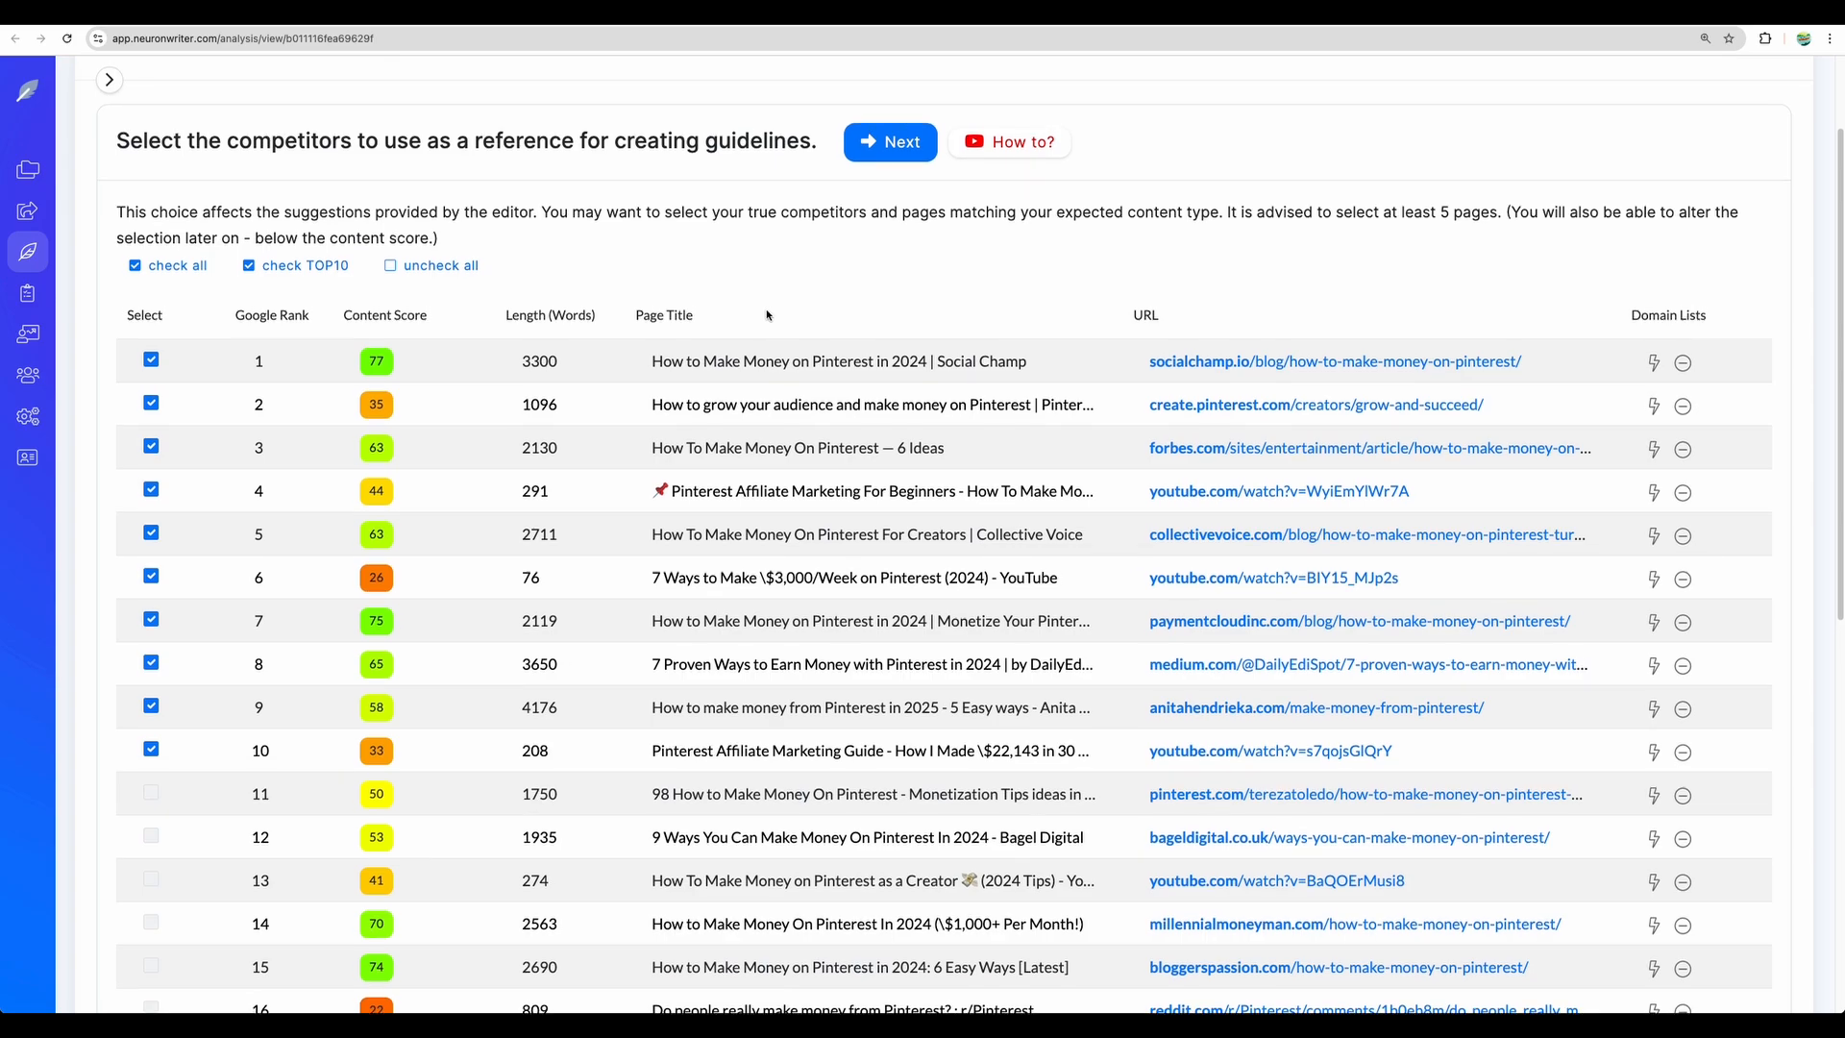
pyautogui.scroll(3, 797, 250)
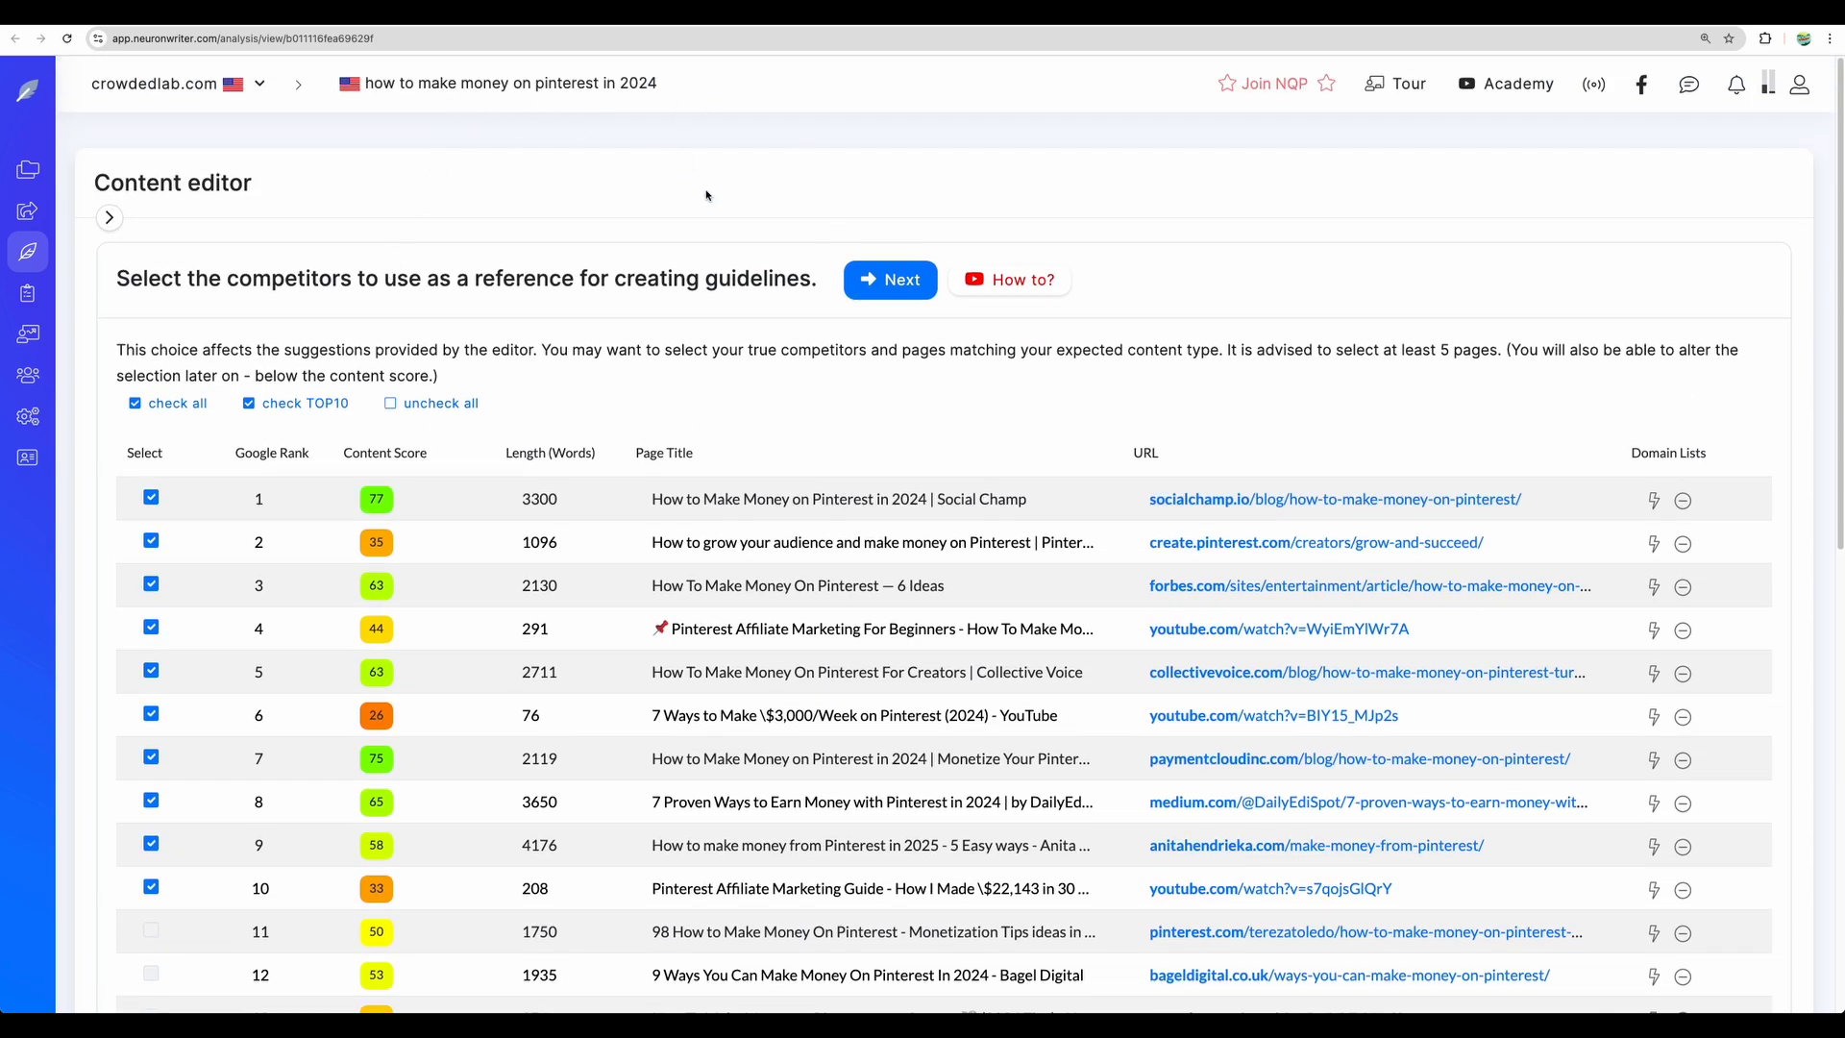
pyautogui.click(893, 283)
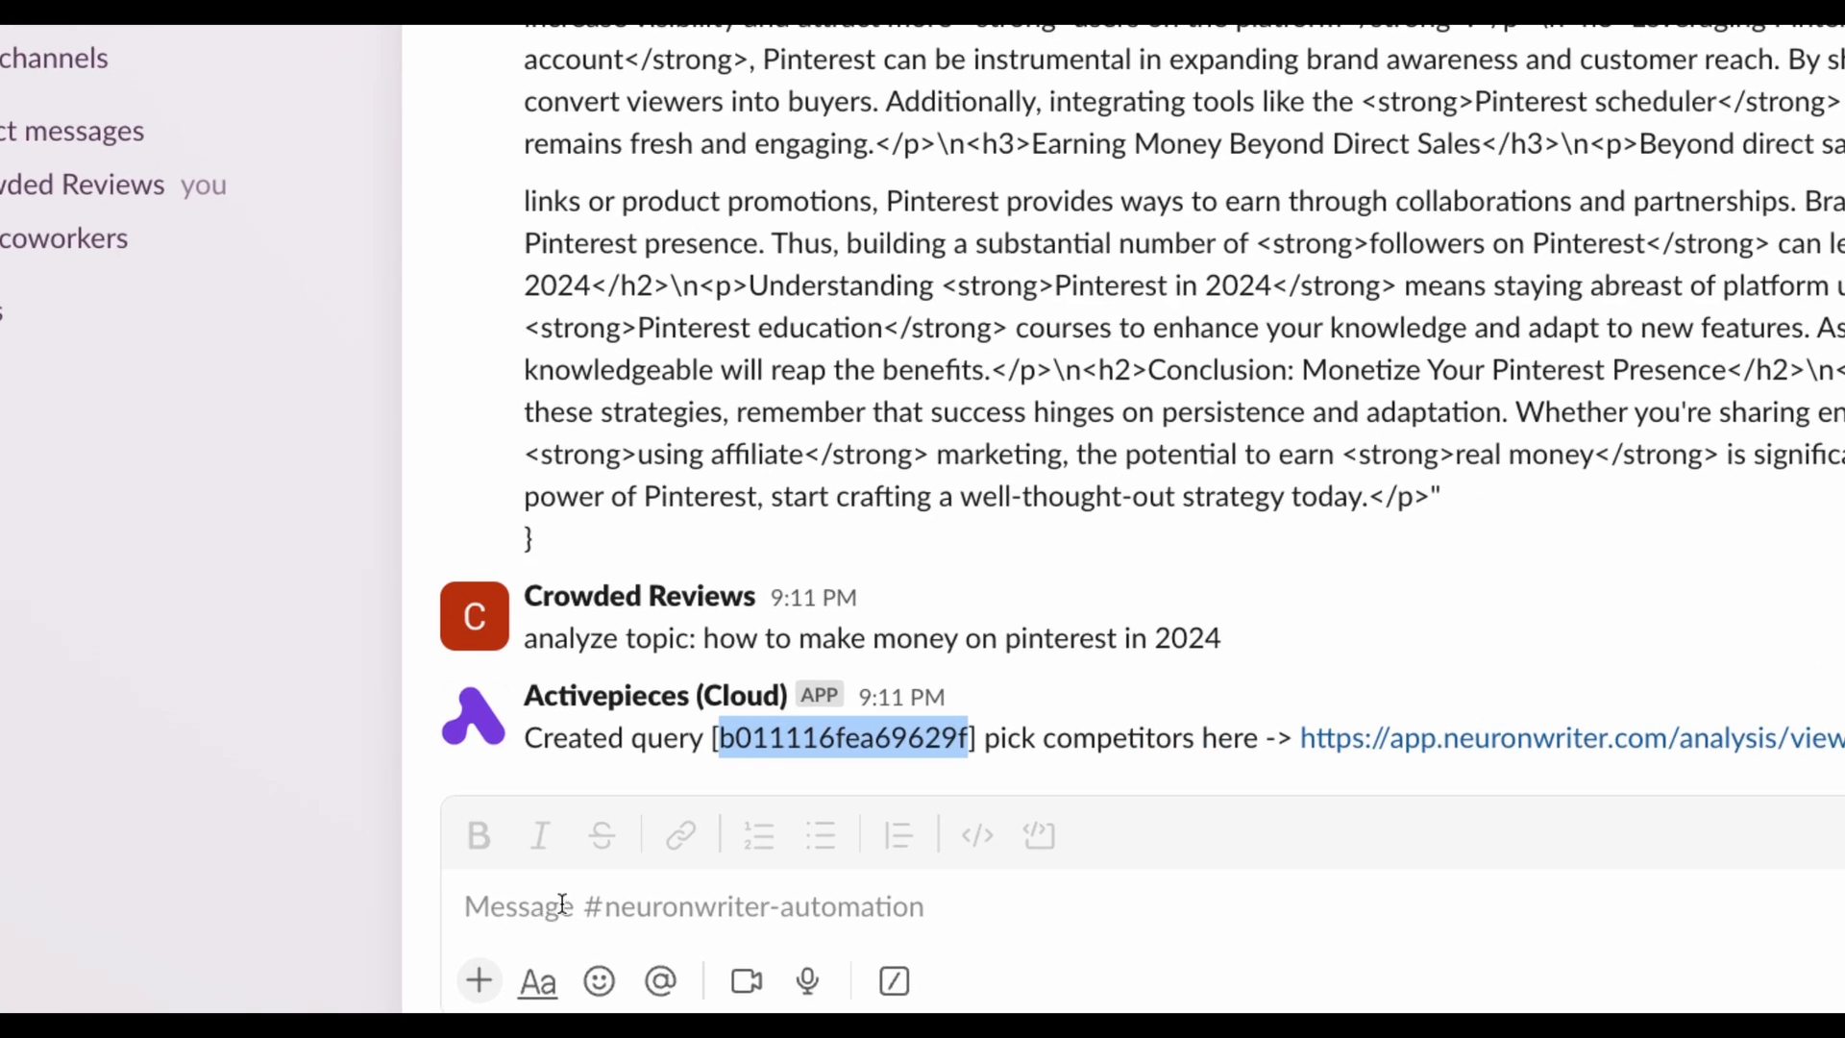
# - Paste the NeuronWriter query ID into the channel message and send it
pyautogui.click(536, 919)
pyautogui.write('b011116fea69629f')
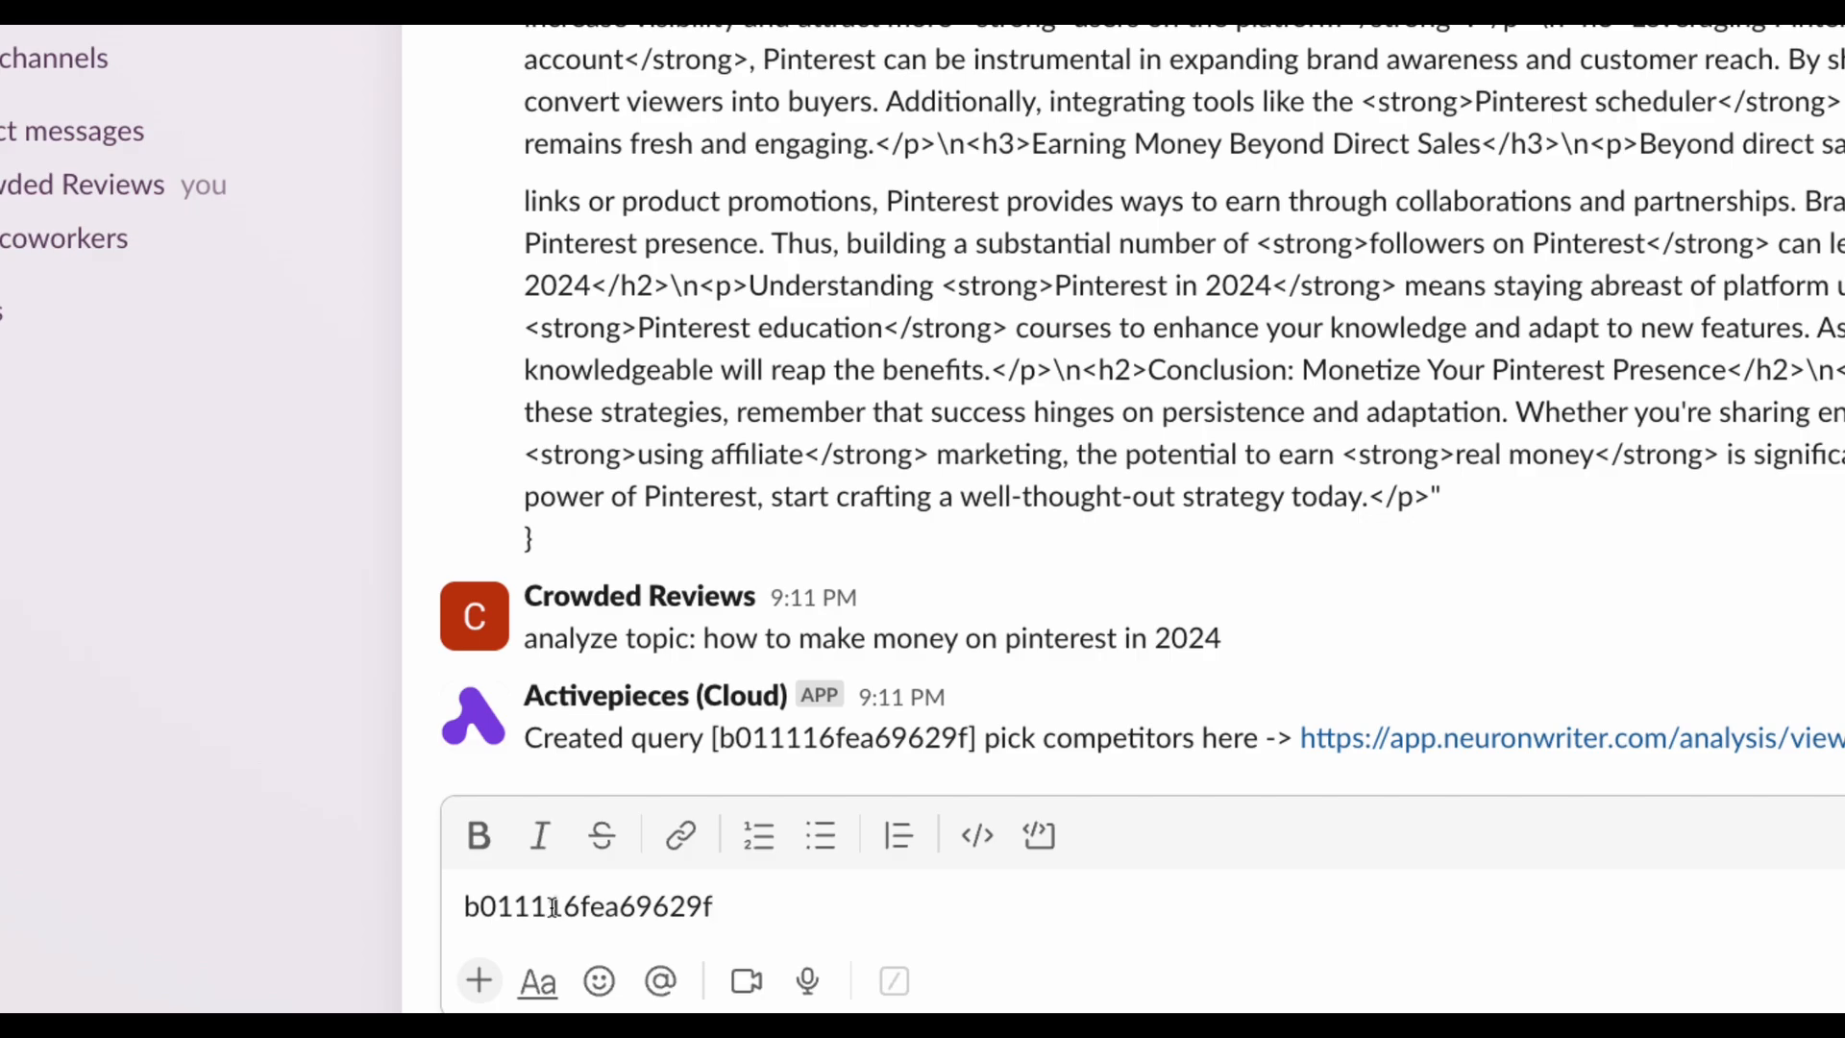
pyautogui.press('Return')
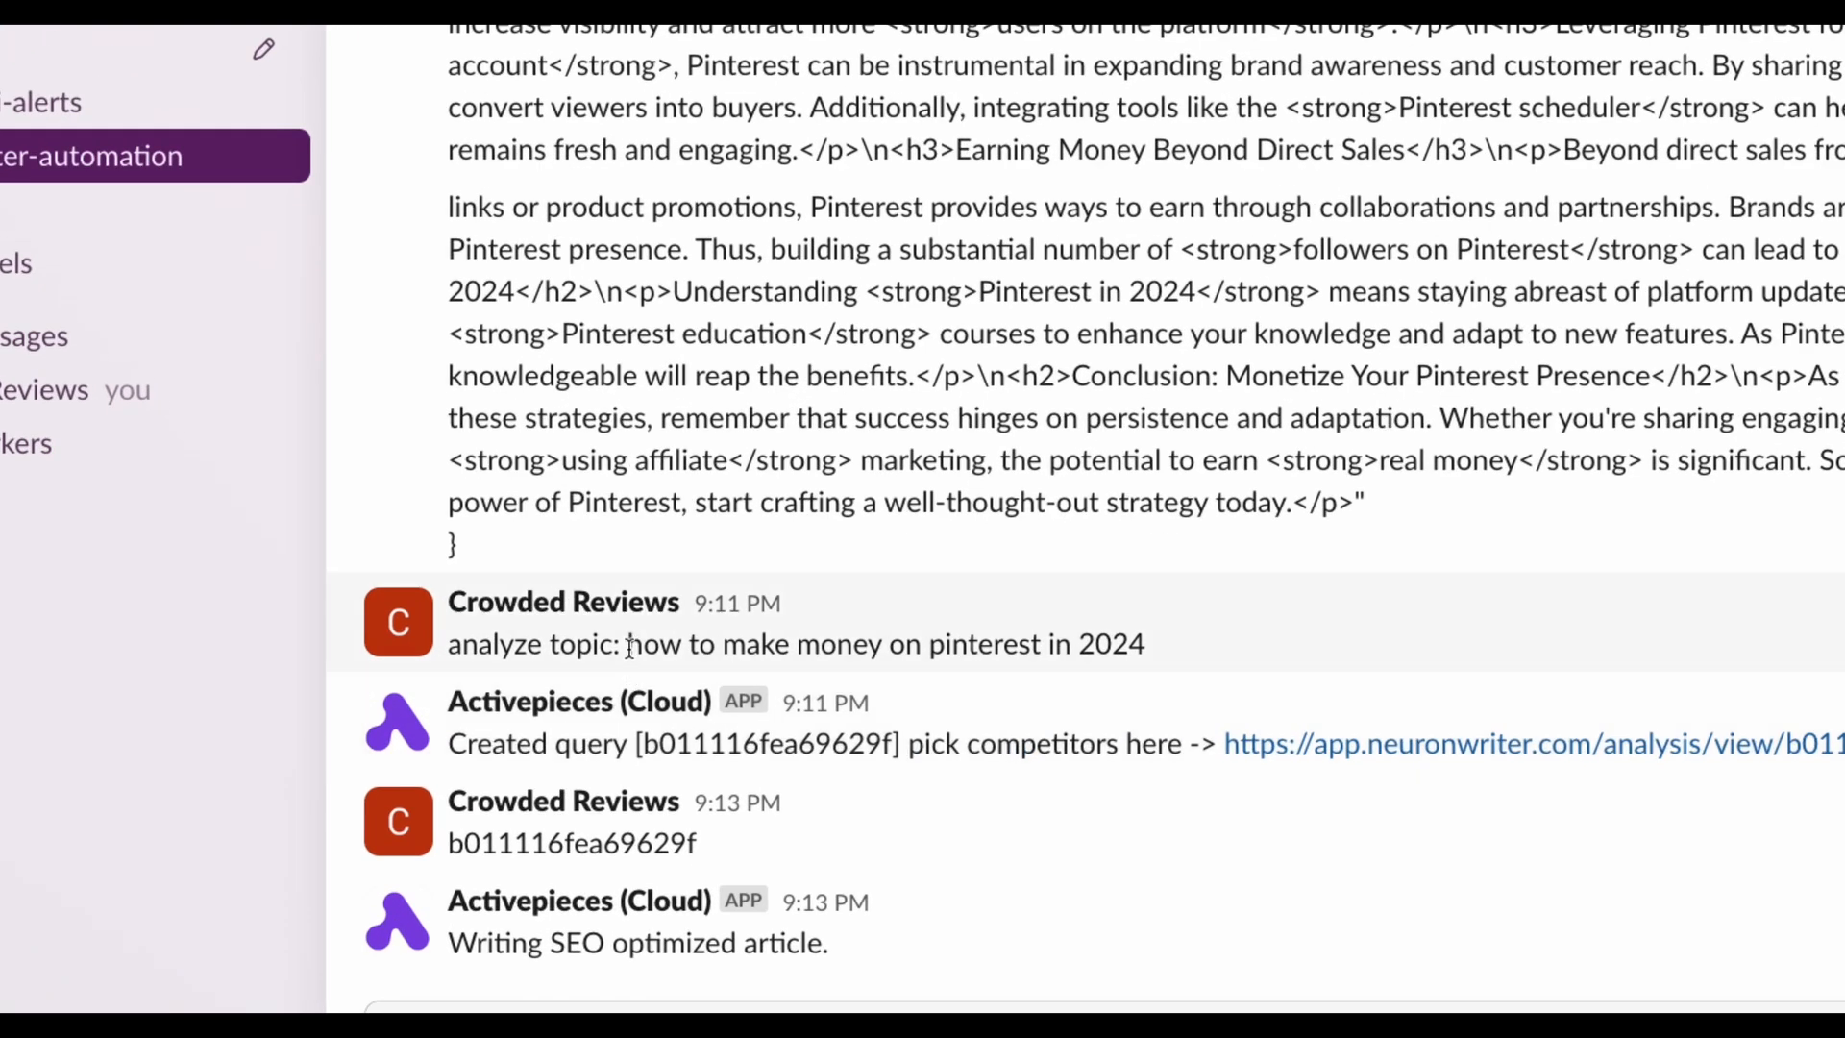
# - Review the generated Pinterest article the flow posted back in the channel
pyautogui.moveTo(629, 645); pyautogui.dragTo(1071, 658)
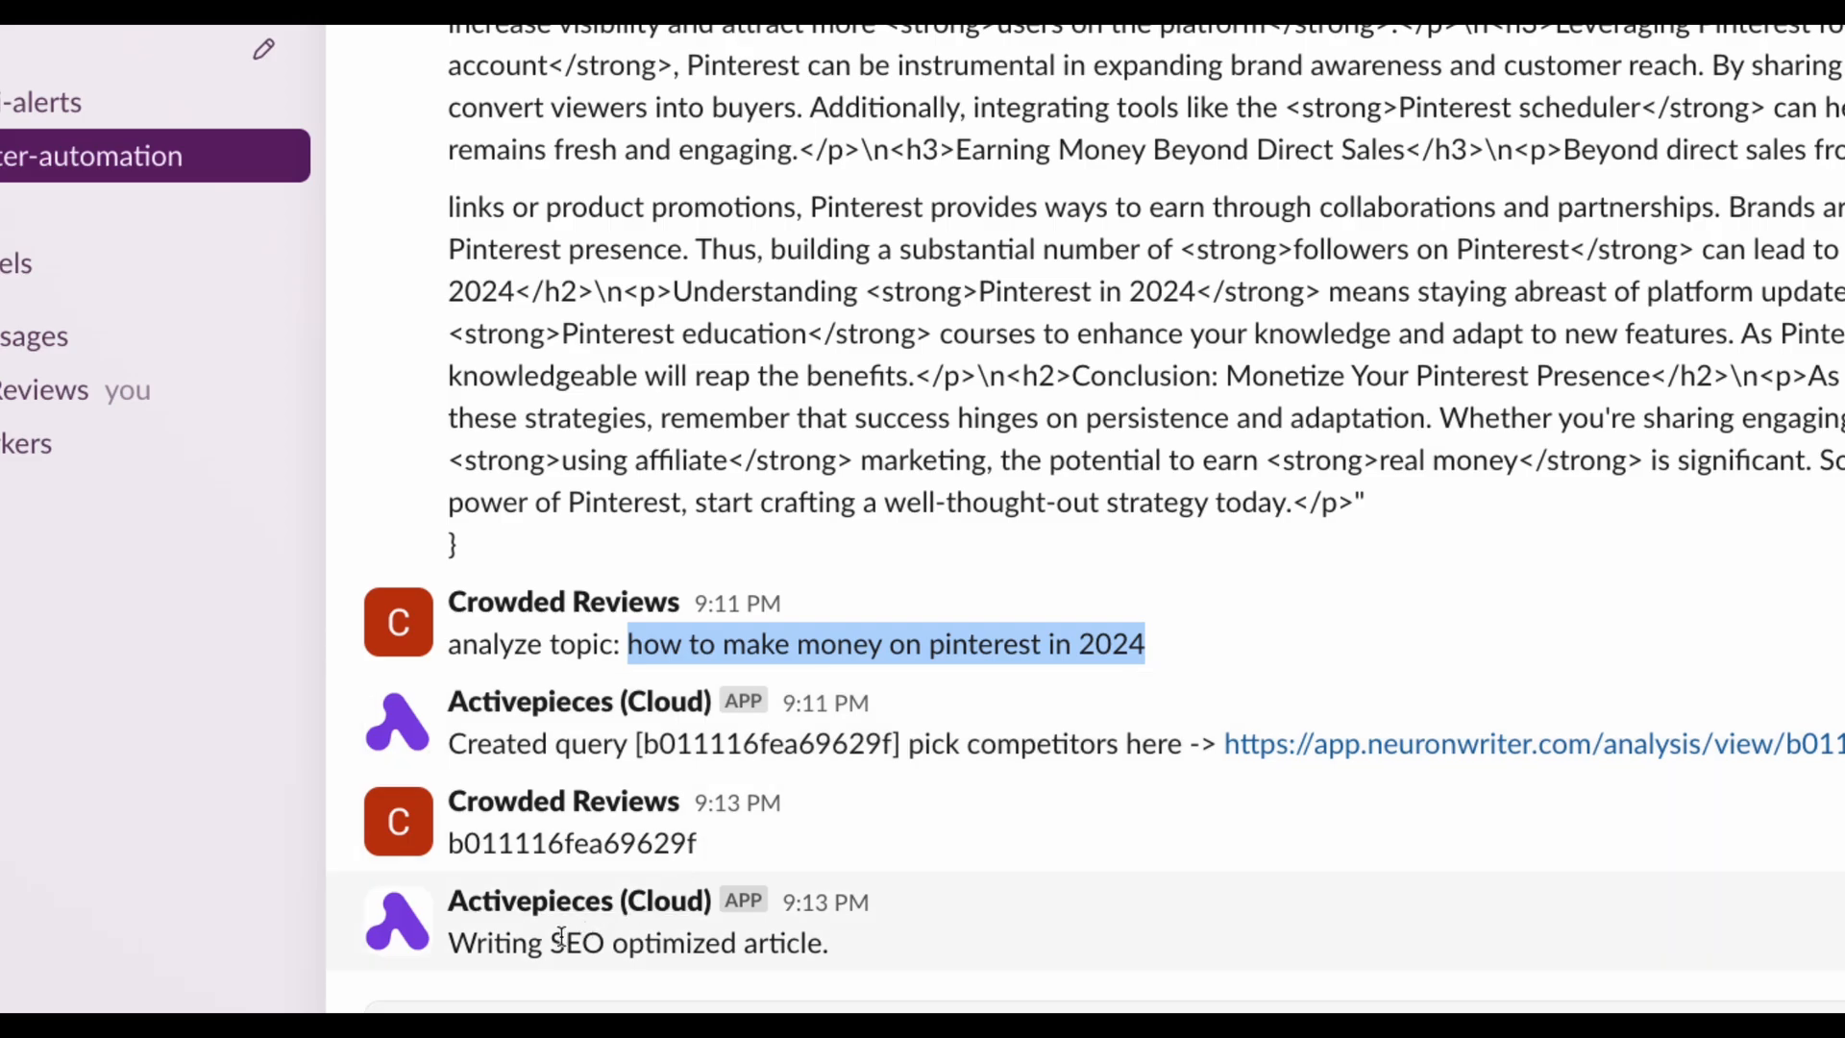
pyautogui.scroll(3, 699, 601)
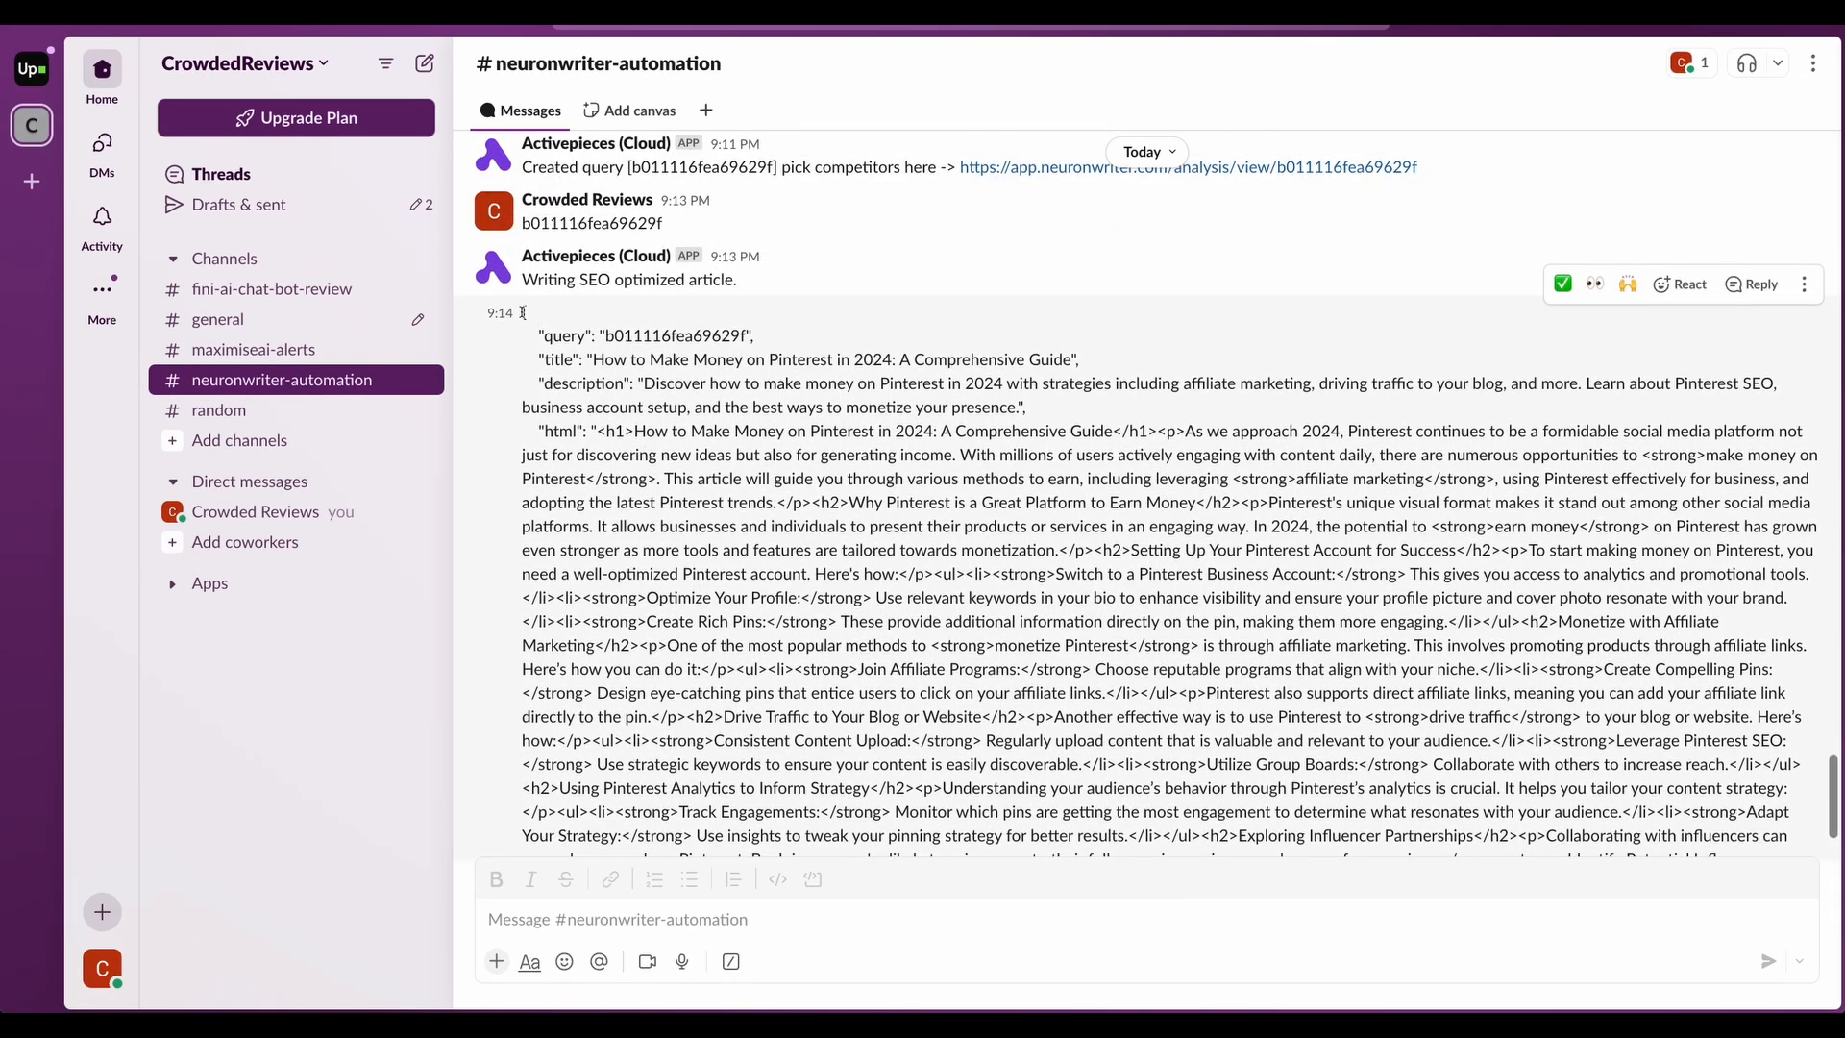
pyautogui.moveTo(523, 314); pyautogui.dragTo(698, 527)
pyautogui.scroll(-3, 750, 670)
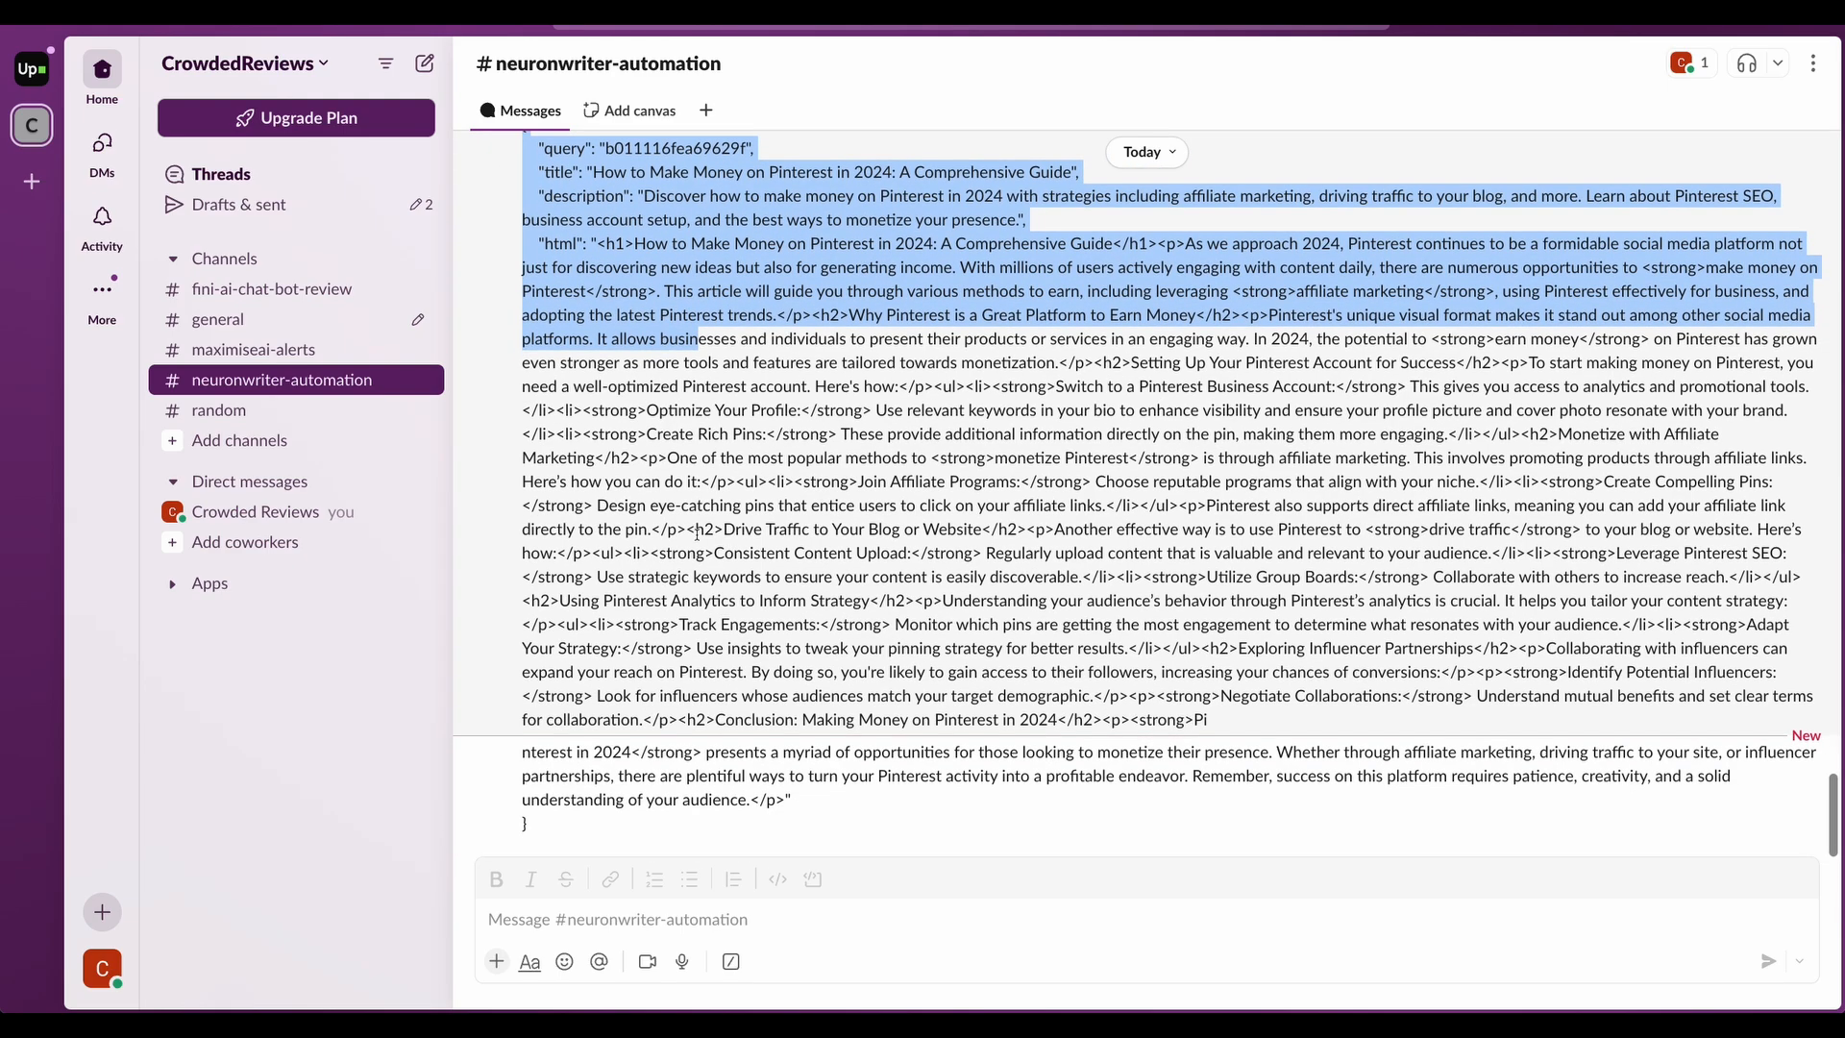
pyautogui.scroll(3, 751, 669)
pyautogui.scroll(-3, 659, 498)
pyautogui.scroll(3, 659, 499)
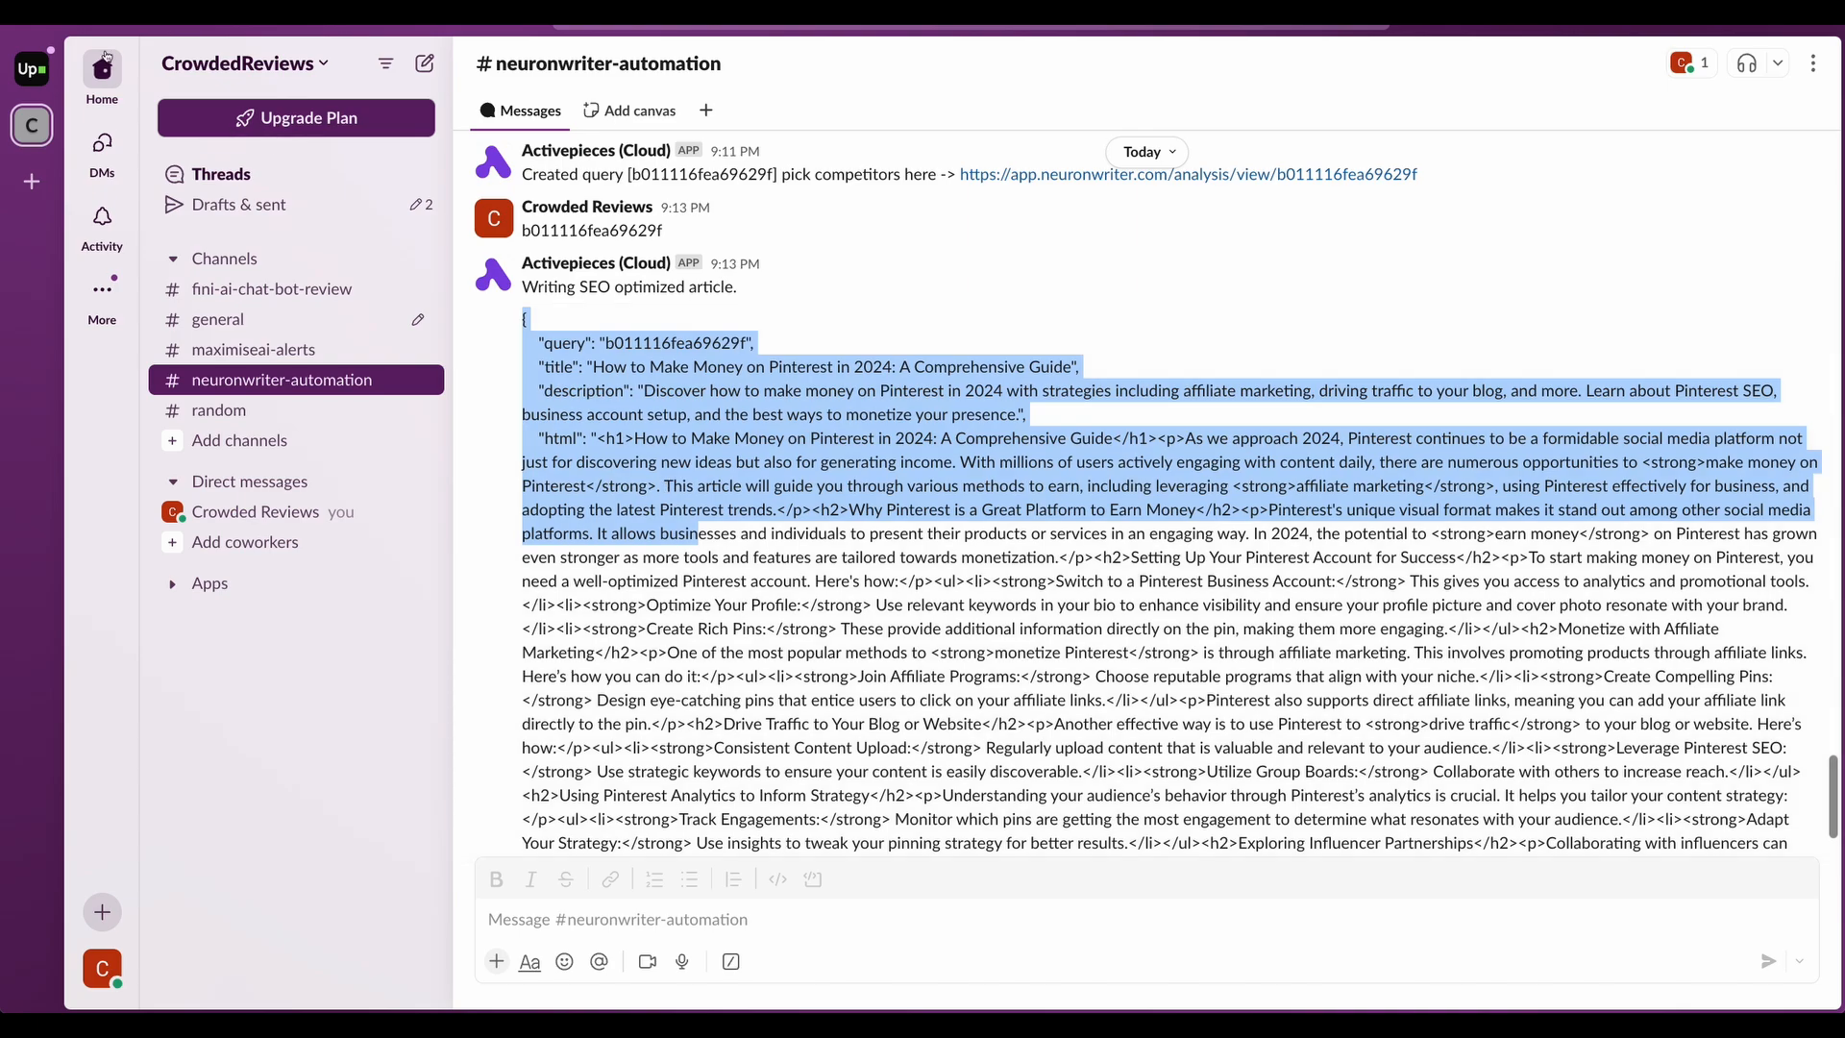
pyautogui.press('super+Tab')
# - Reload NeuronWriter and close the options sidebar to see the article scoring 76
pyautogui.click(67, 40)
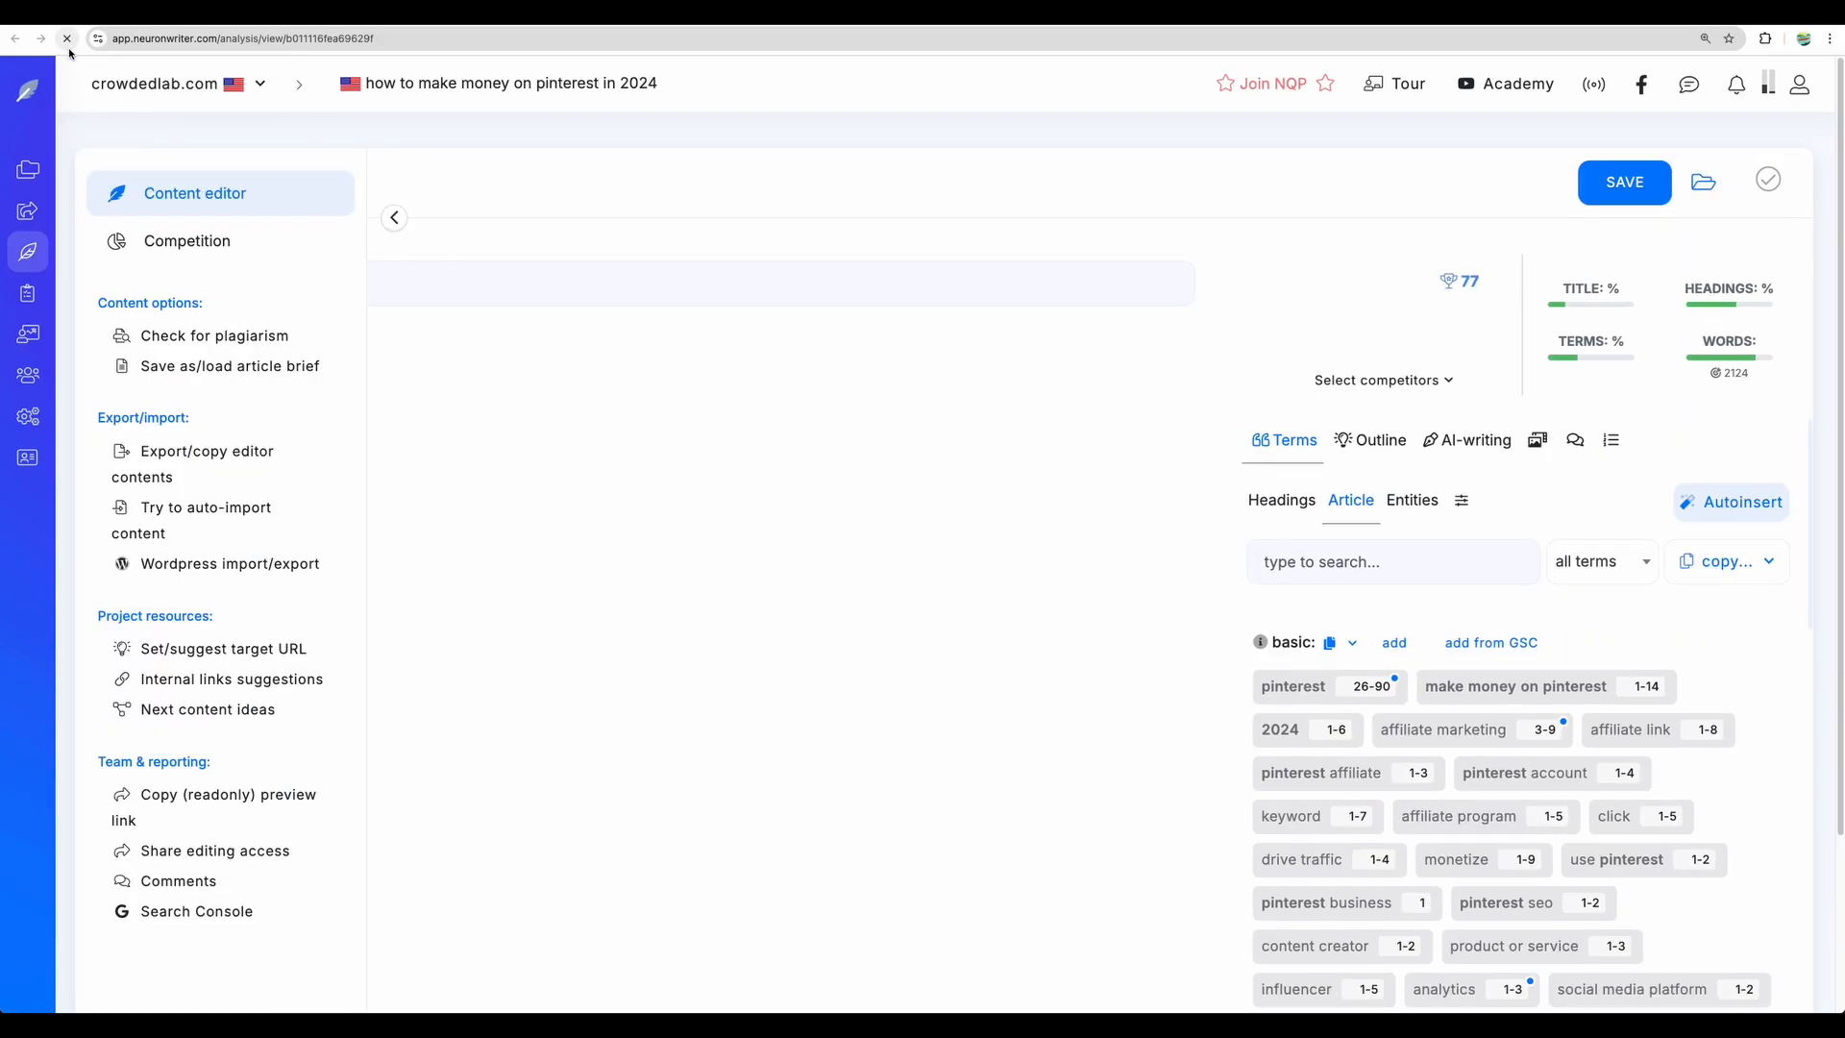
pyautogui.click(791, 533)
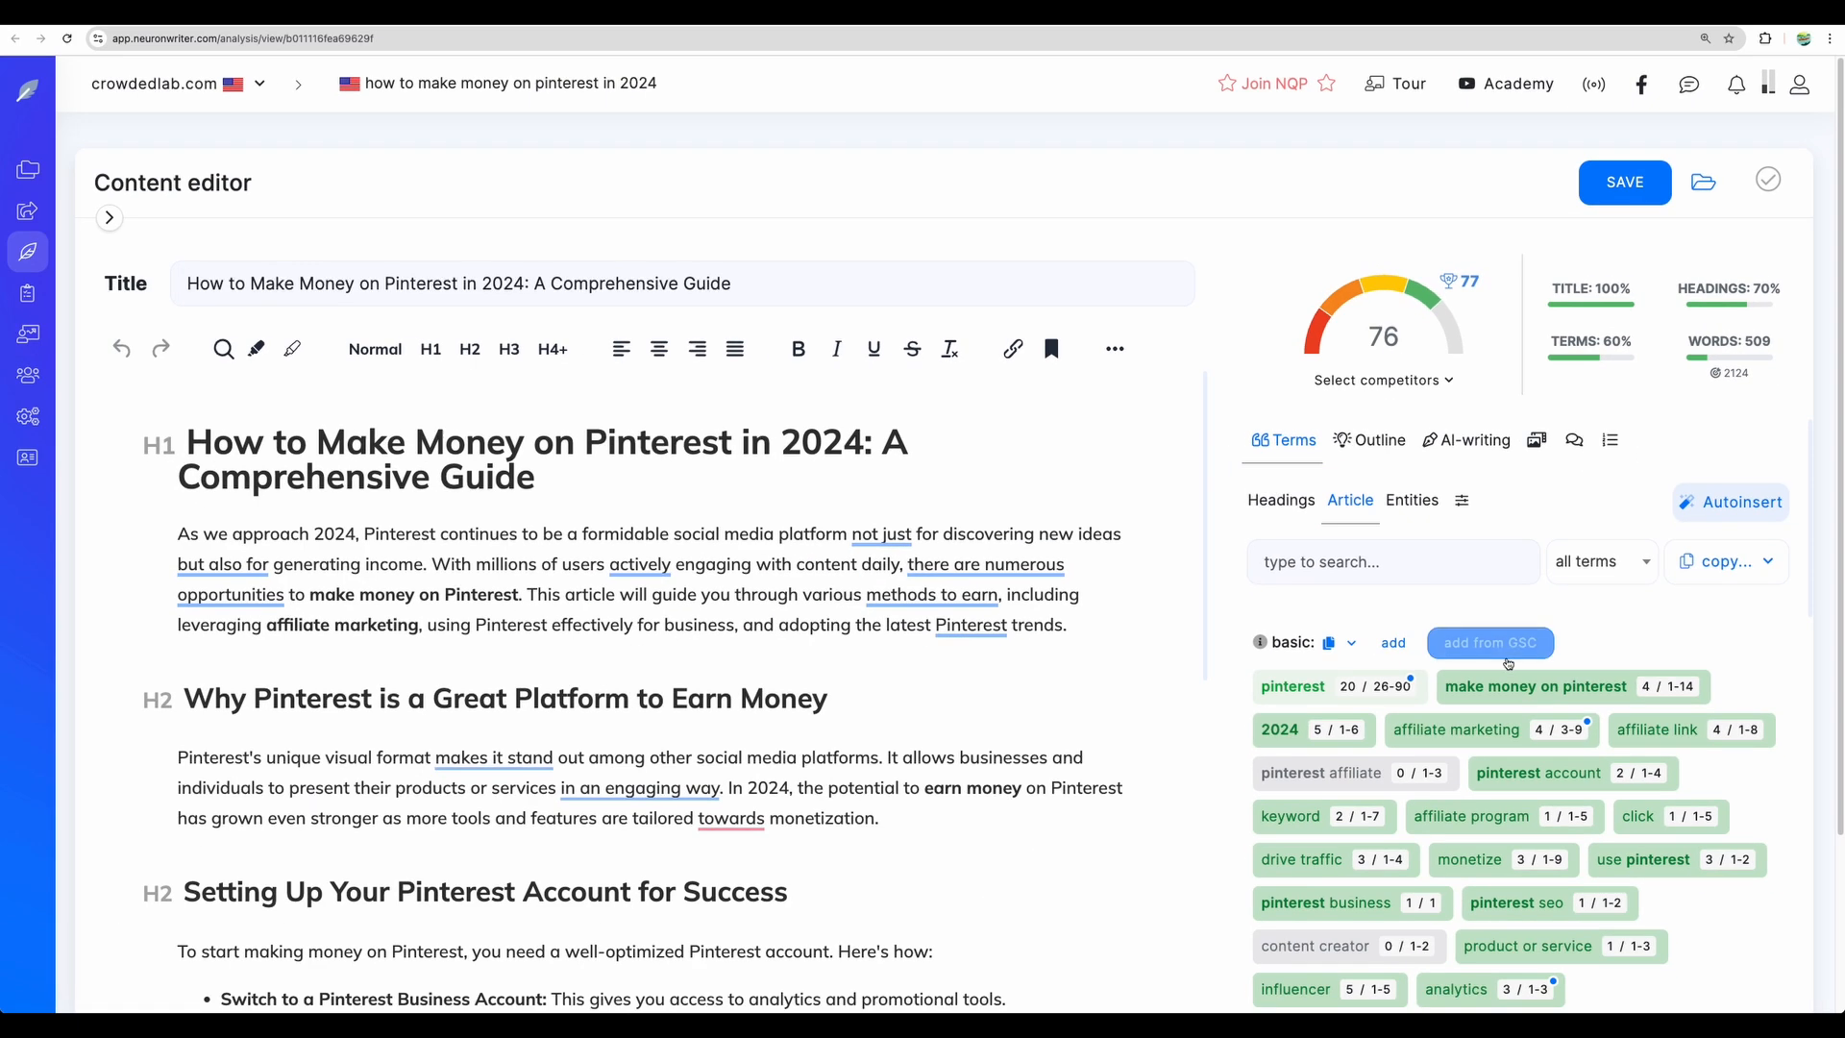
pyautogui.scroll(-5, 1532, 906)
pyautogui.scroll(5, 1509, 665)
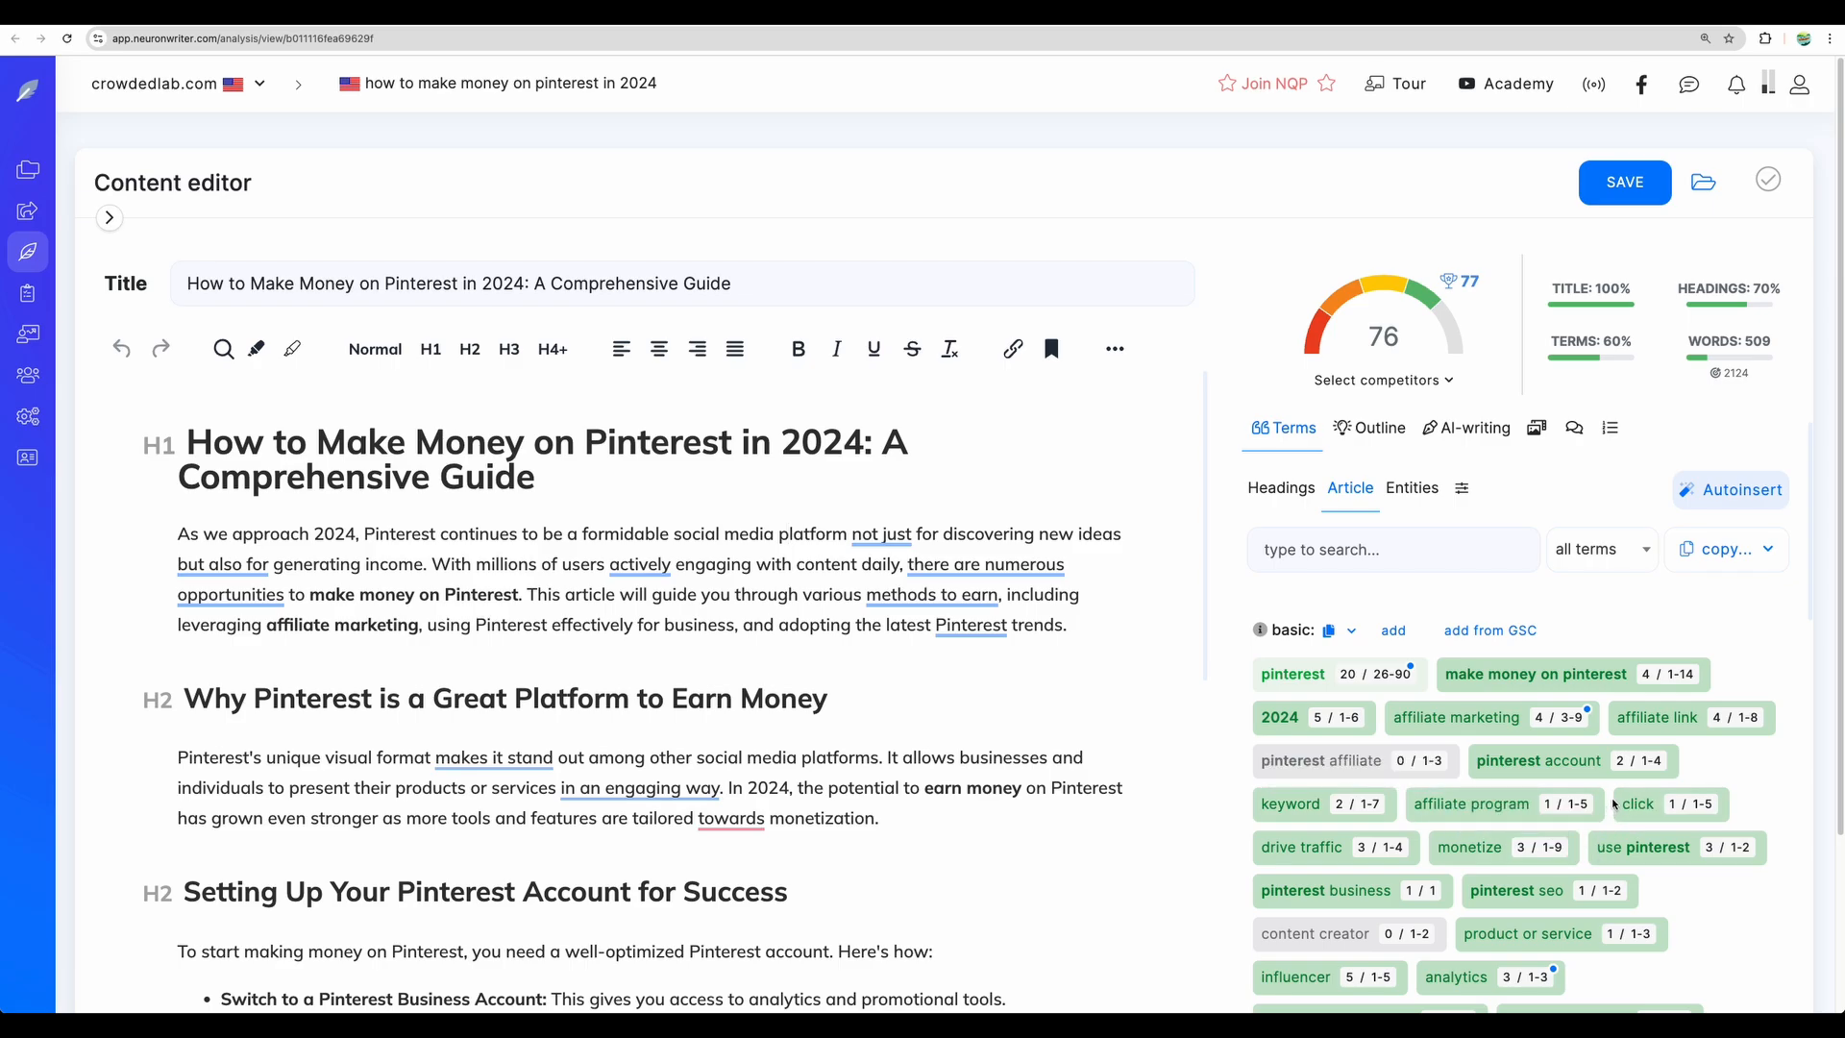
pyautogui.scroll(-1, 1614, 804)
pyautogui.scroll(2, 1442, 672)
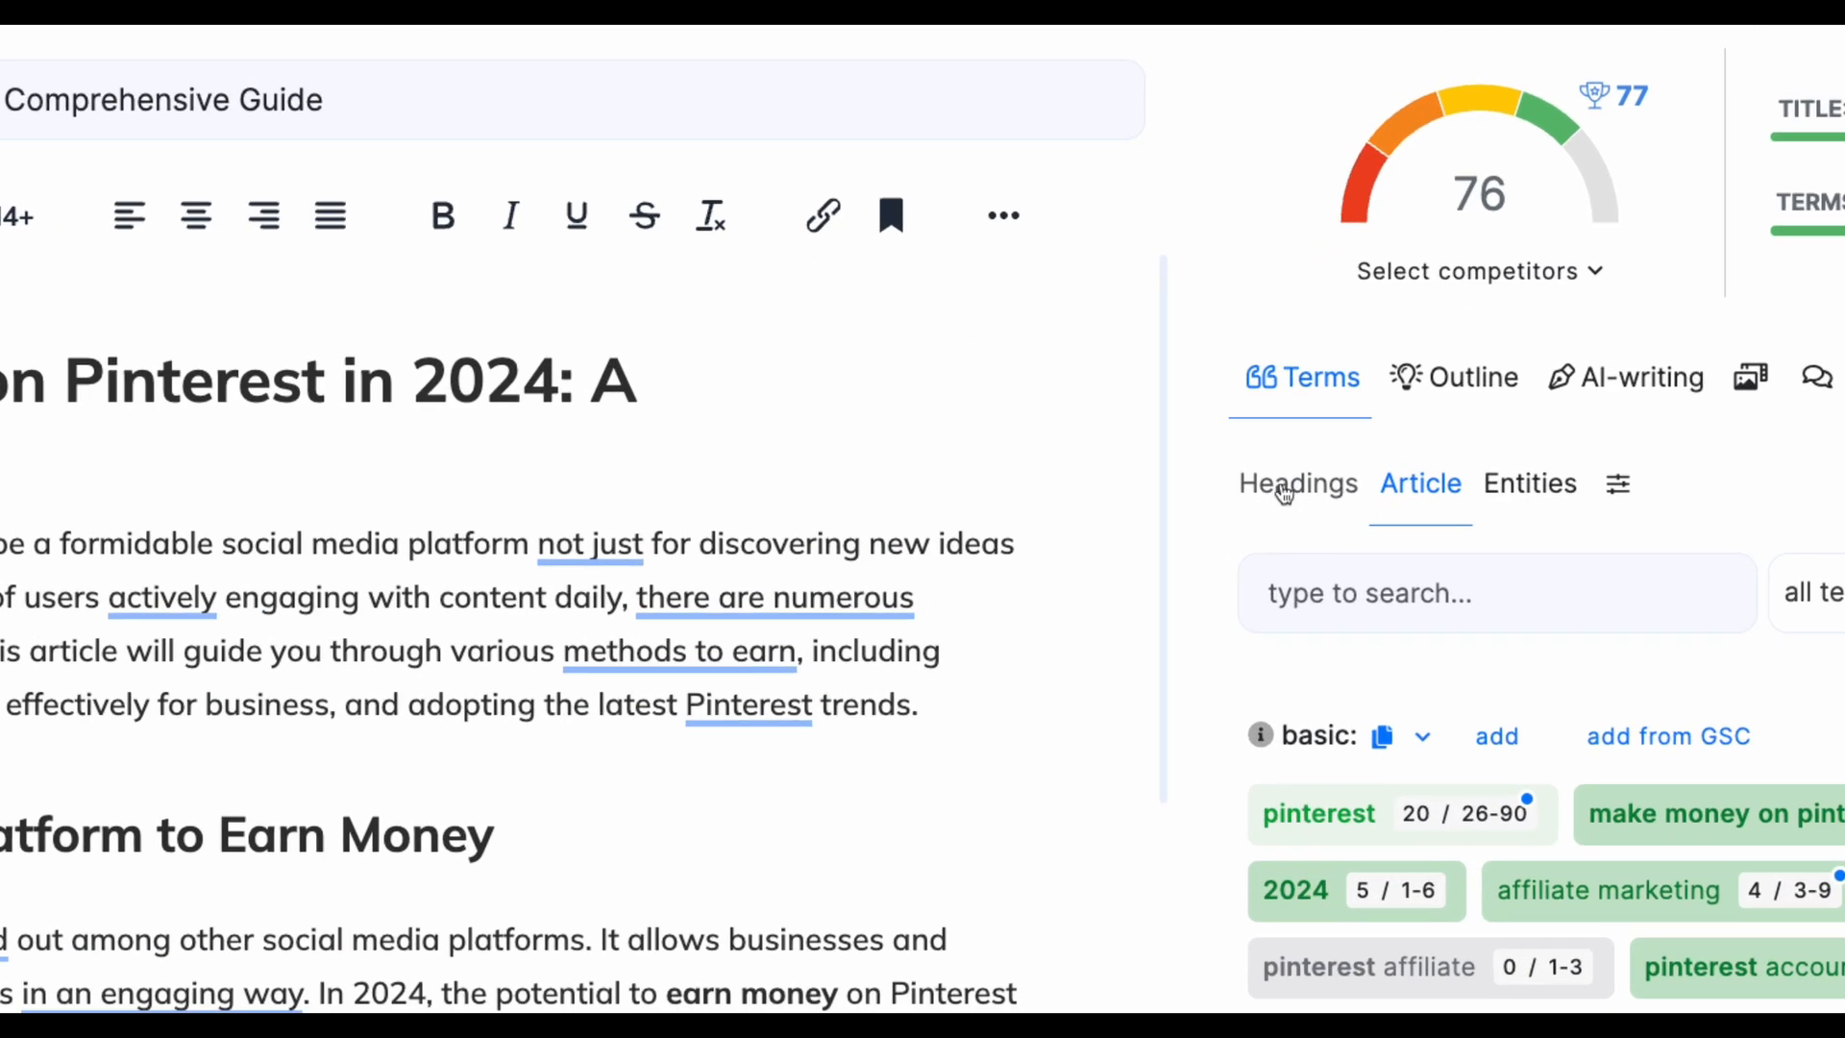
# - Show the Headings term suggestions under Terms and scroll through them
pyautogui.click(1273, 500)
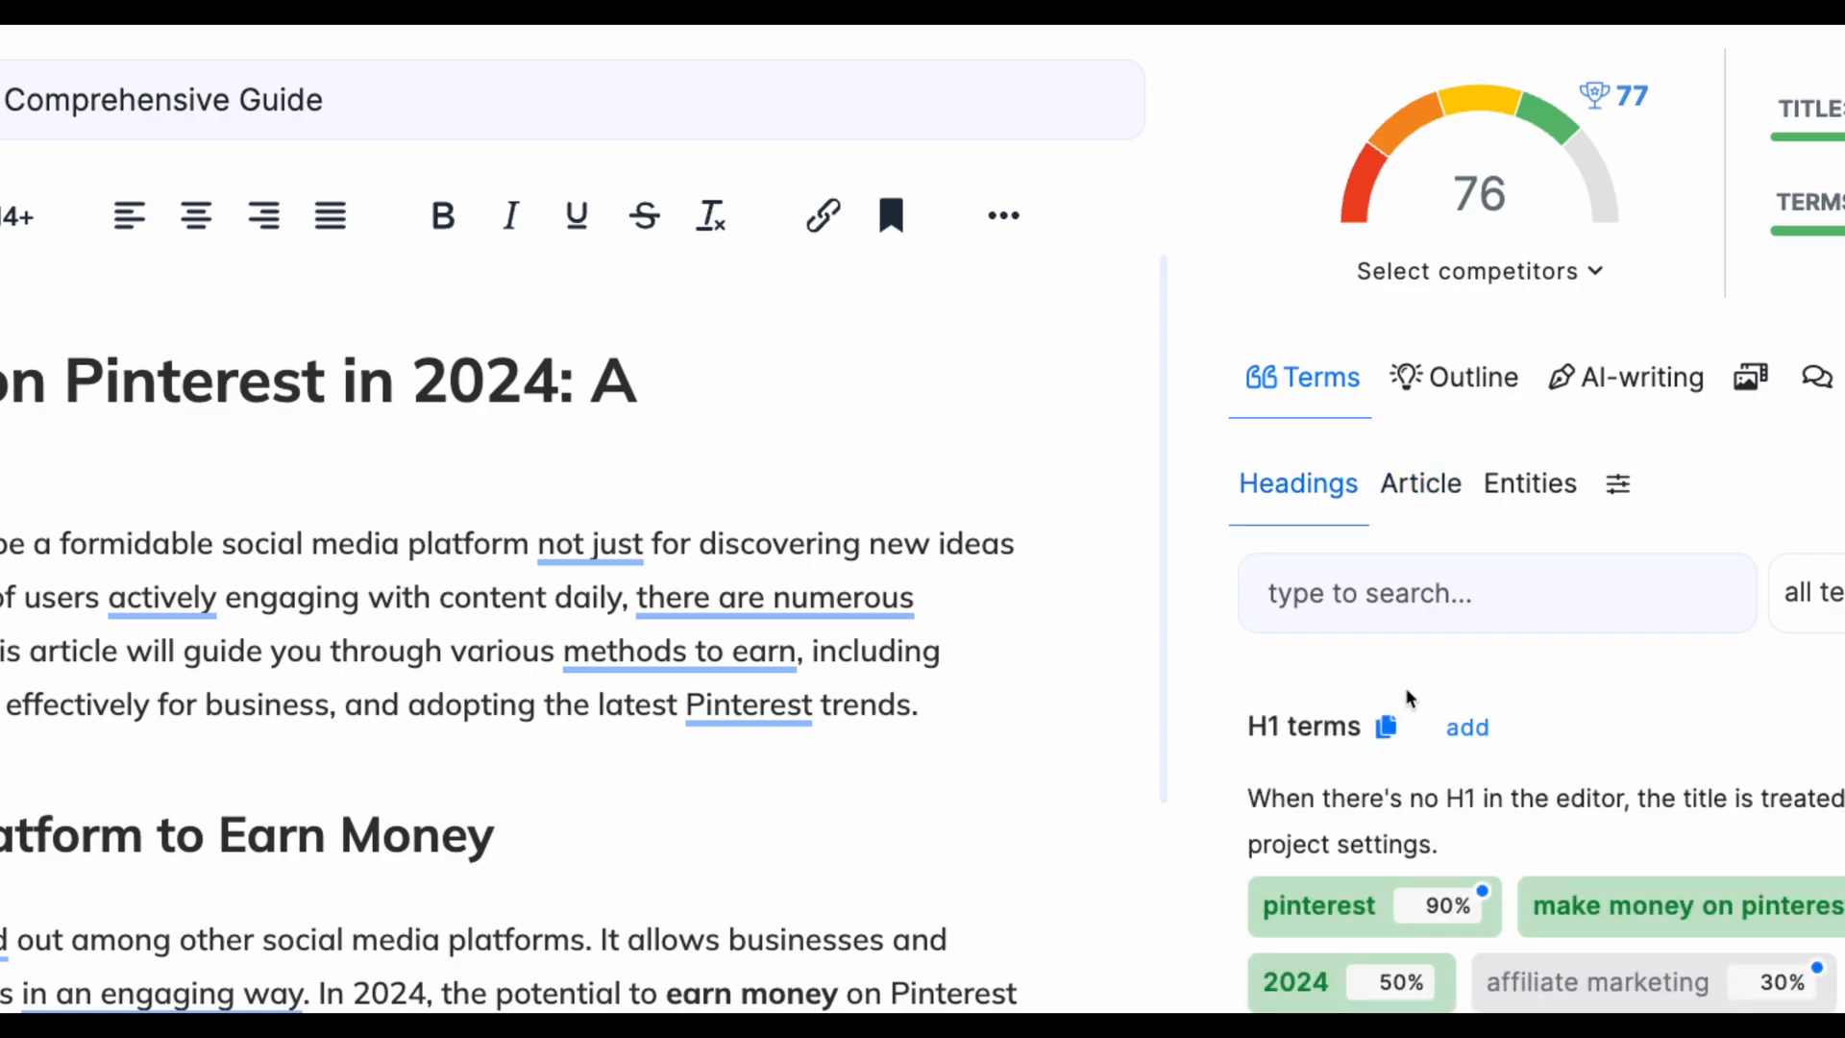
pyautogui.scroll(-1, 1409, 699)
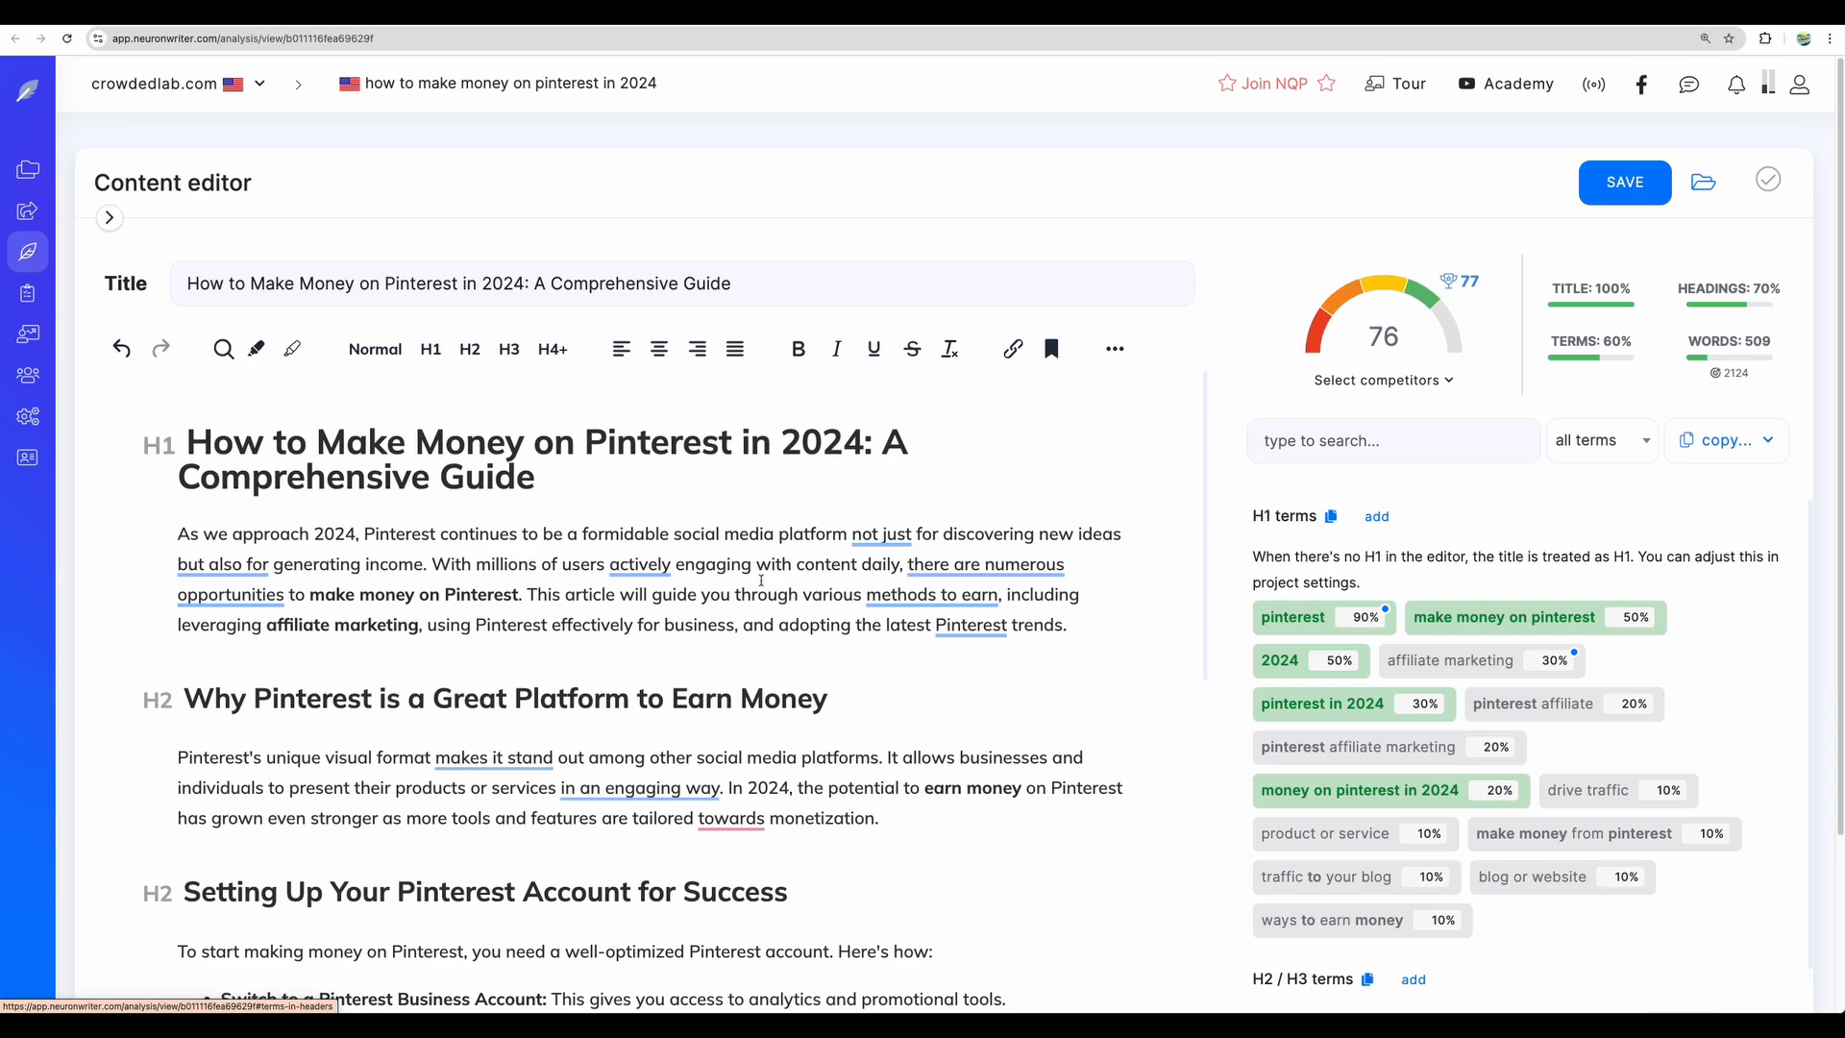
pyautogui.scroll(-15, 701, 584)
pyautogui.scroll(8, 701, 584)
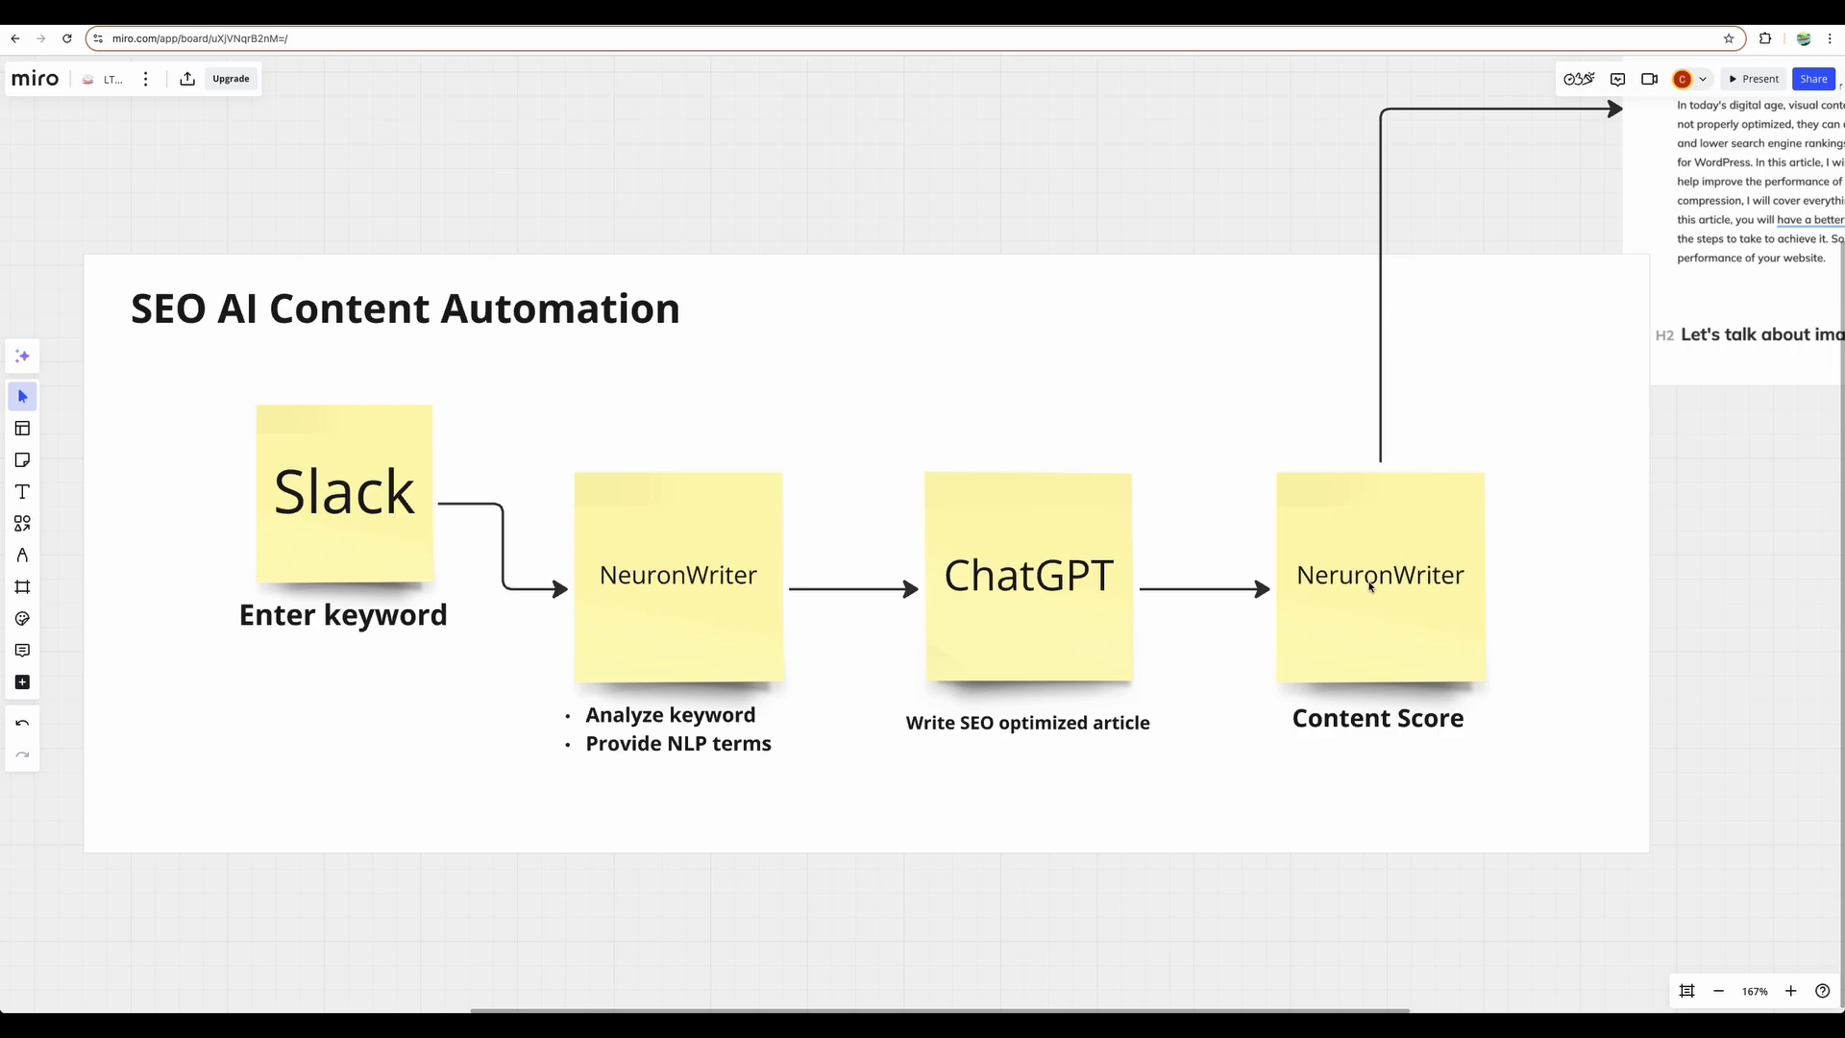
# - Select the NeuronWriter content score note in the Miro diagram
pyautogui.click(1370, 585)
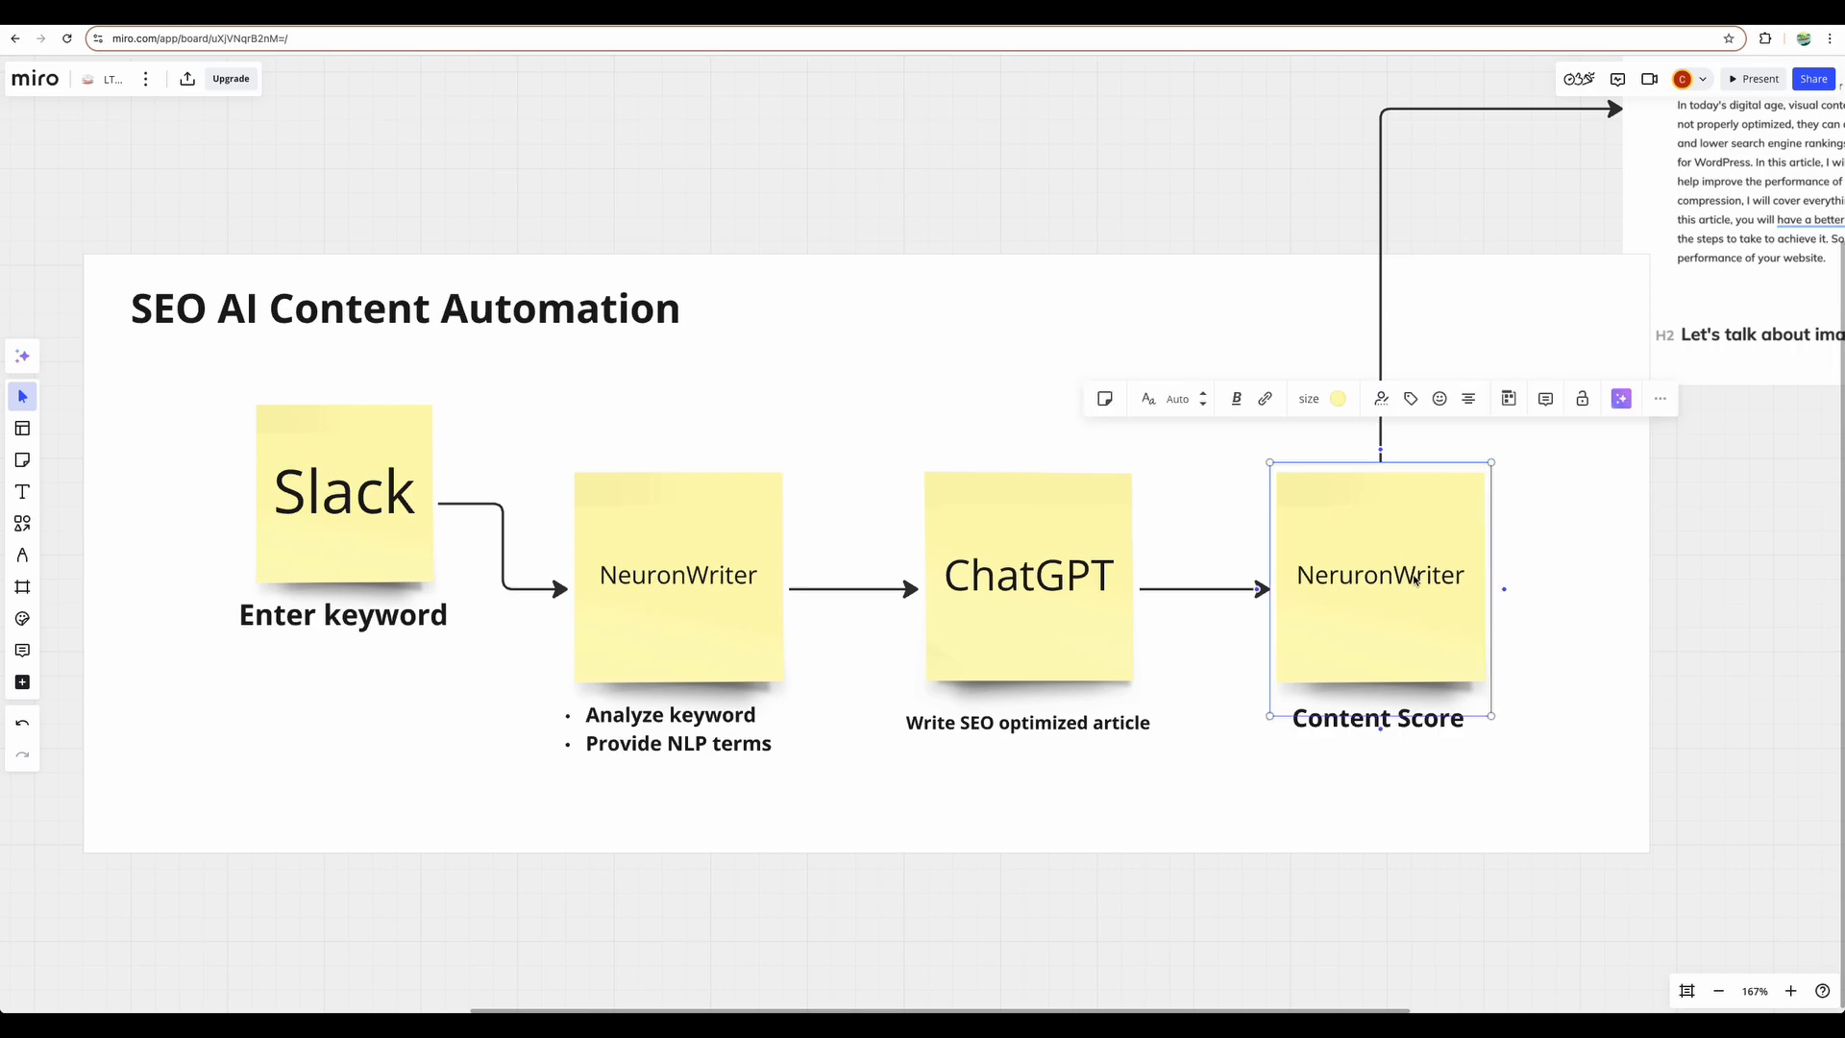
pyautogui.click(1577, 572)
pyautogui.click(1432, 575)
# - Pan the board and zoom in so the automation flow diagram is readable
pyautogui.moveTo(1117, 227)
pyautogui.mouseDown()
pyautogui.moveTo(1055, 212)
pyautogui.moveTo(1124, 206)
pyautogui.mouseUp()
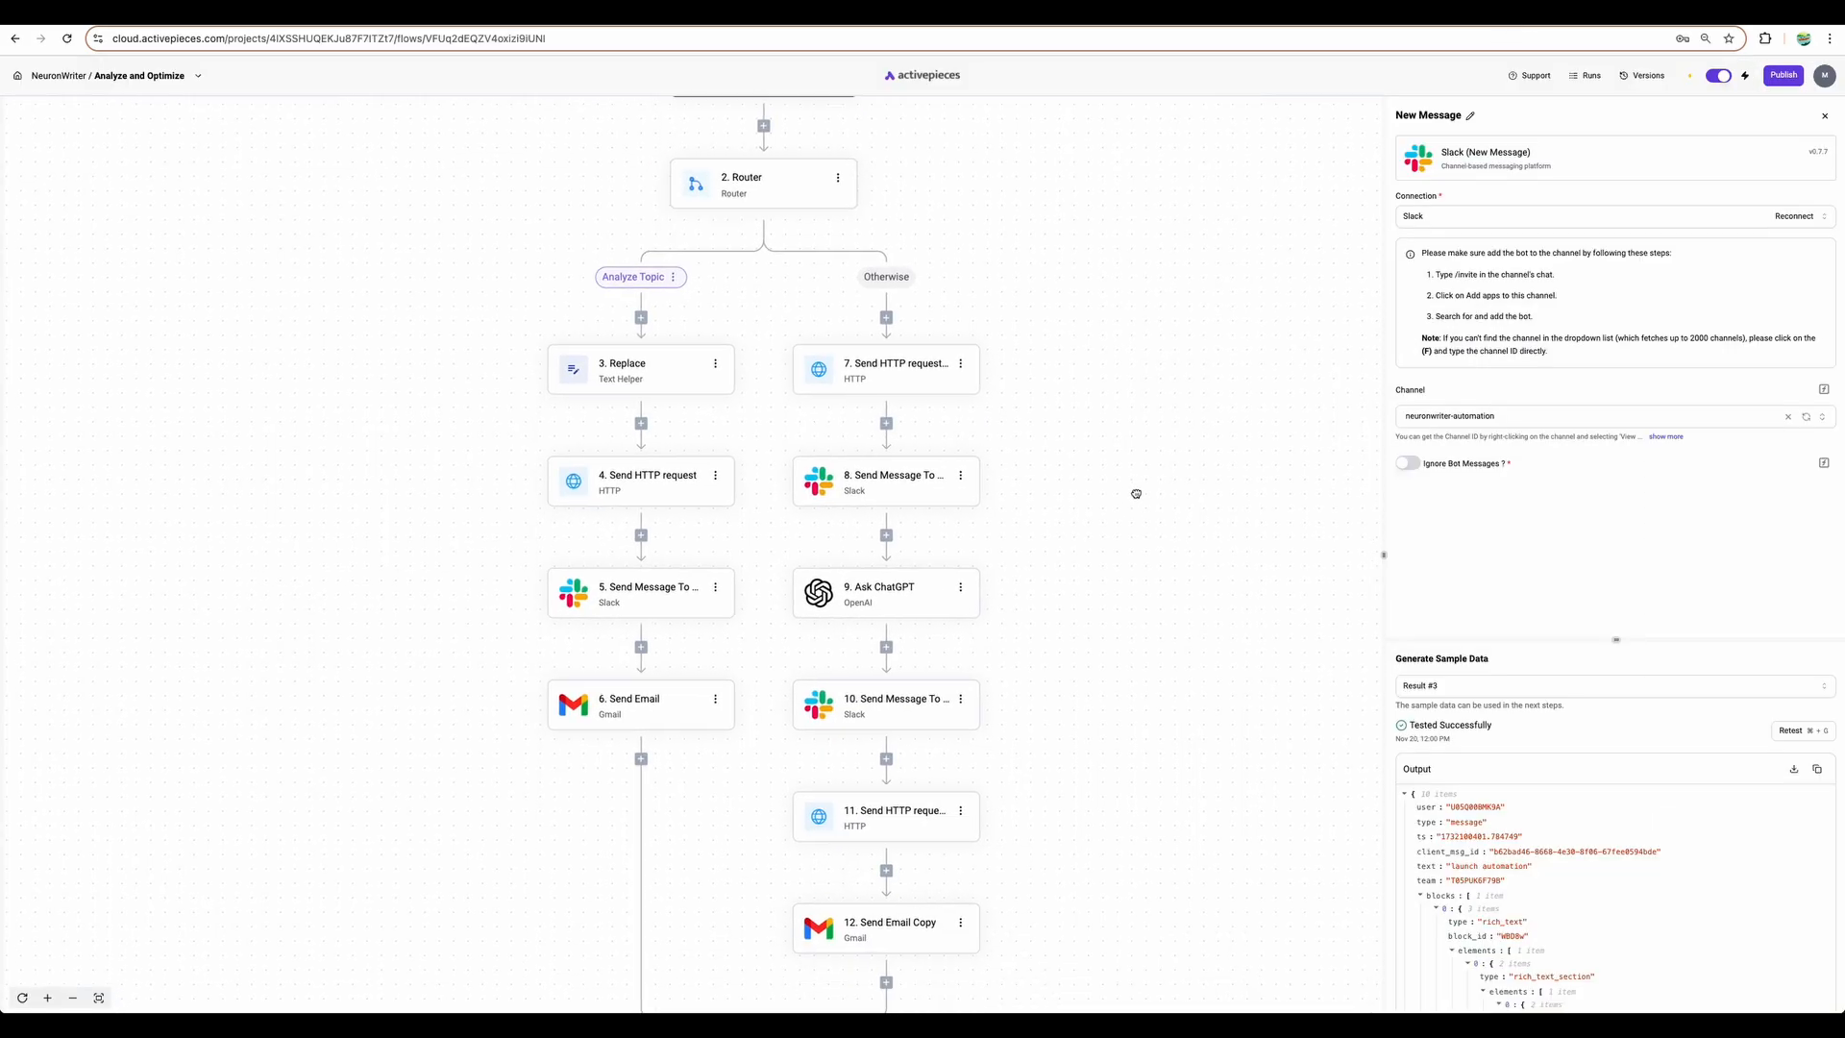
pyautogui.moveTo(1137, 490); pyautogui.dragTo(1163, 324)
pyautogui.scroll(5, 1163, 324)
pyautogui.scroll(-1, 1010, 399)
pyautogui.press('super+plus')
pyautogui.press('super+plus')
pyautogui.hscroll(3, 1018, 394)
pyautogui.scroll(-2, 1019, 394)
pyautogui.press('super+plus')
pyautogui.moveTo(1008, 350); pyautogui.dragTo(1039, 383)
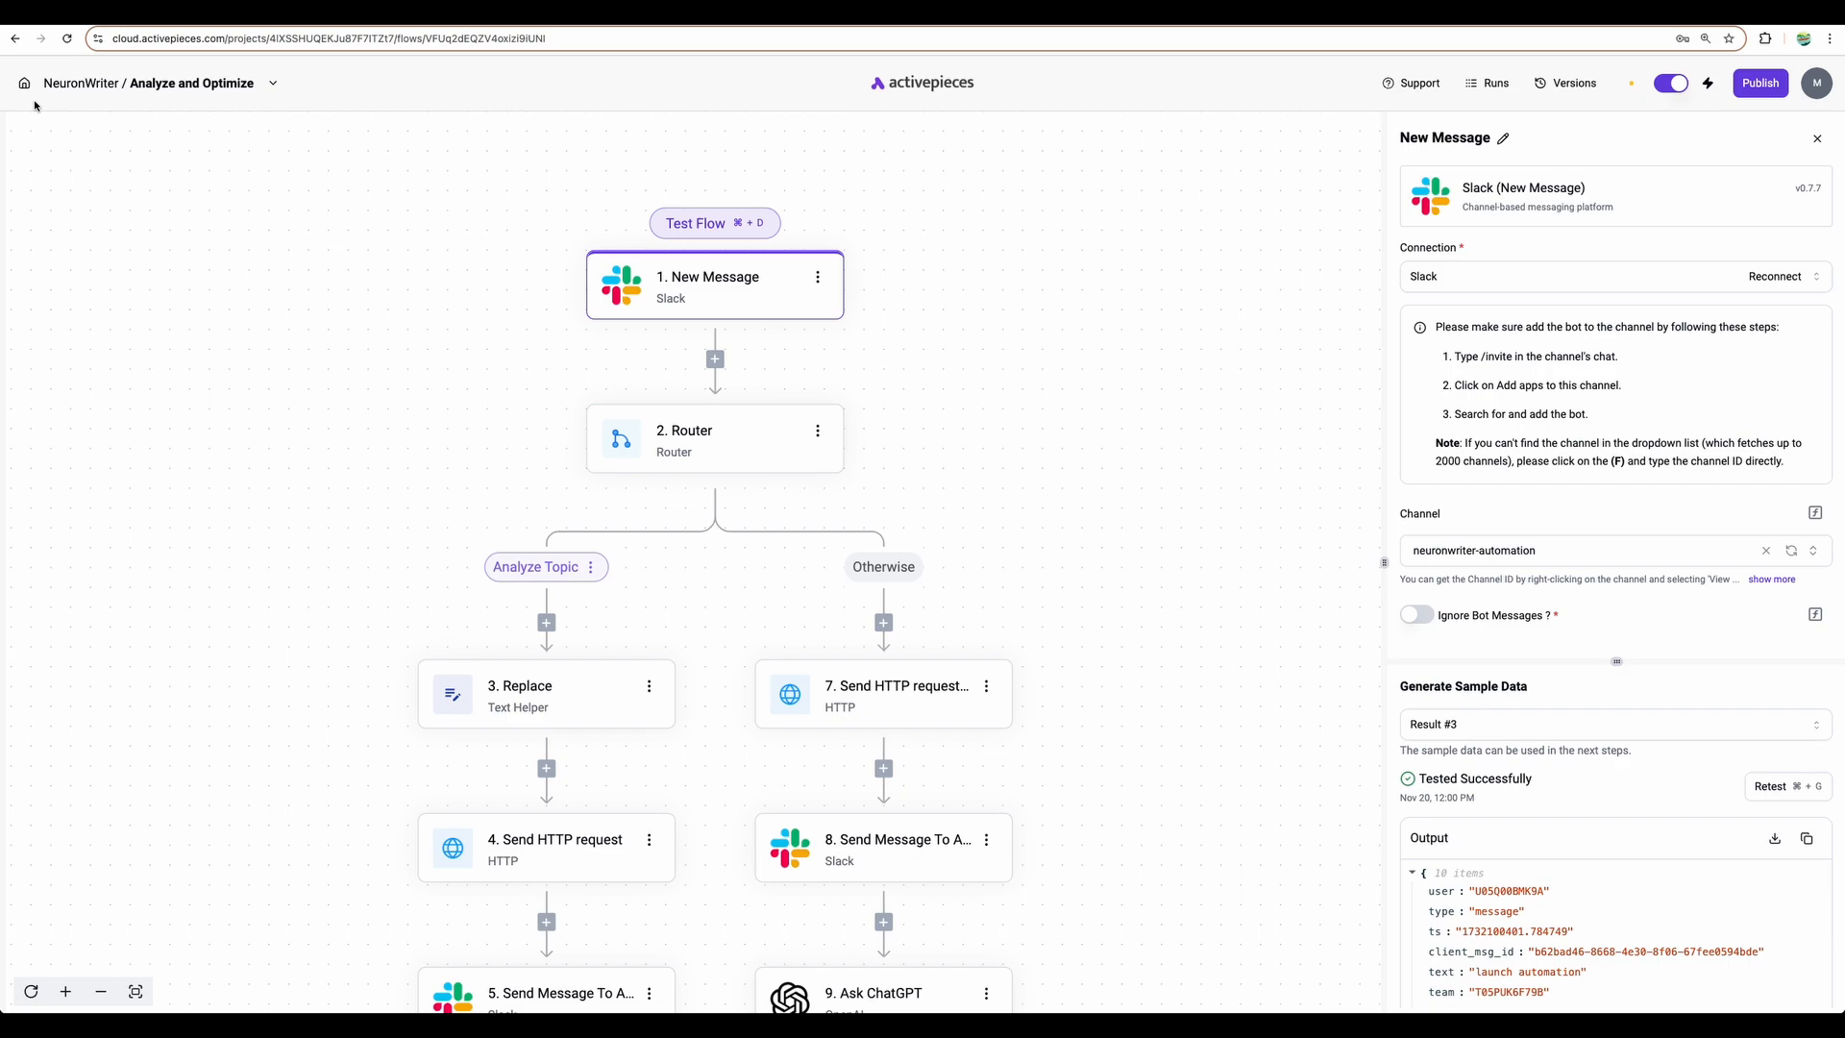
pyautogui.moveTo(947, 384); pyautogui.dragTo(980, 314)
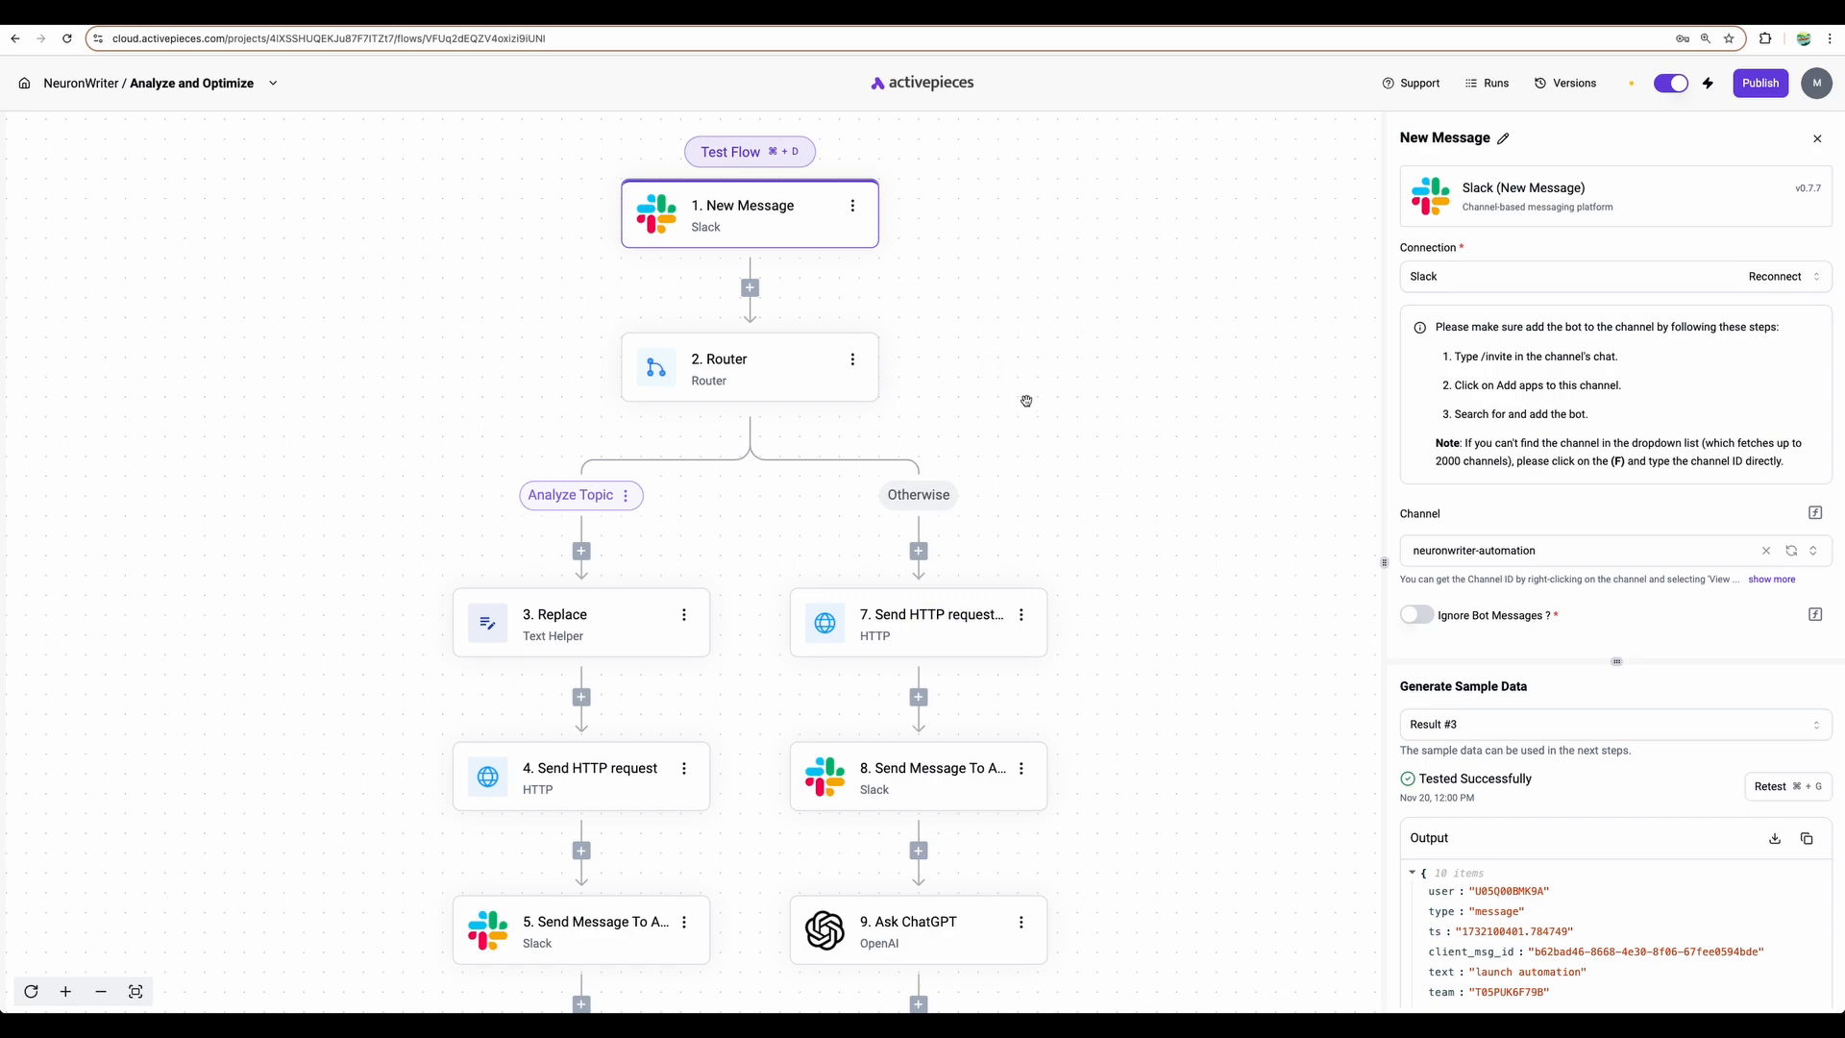
pyautogui.moveTo(1027, 403)
pyautogui.mouseDown()
pyautogui.moveTo(1017, 367)
pyautogui.moveTo(1029, 386)
pyautogui.mouseUp()
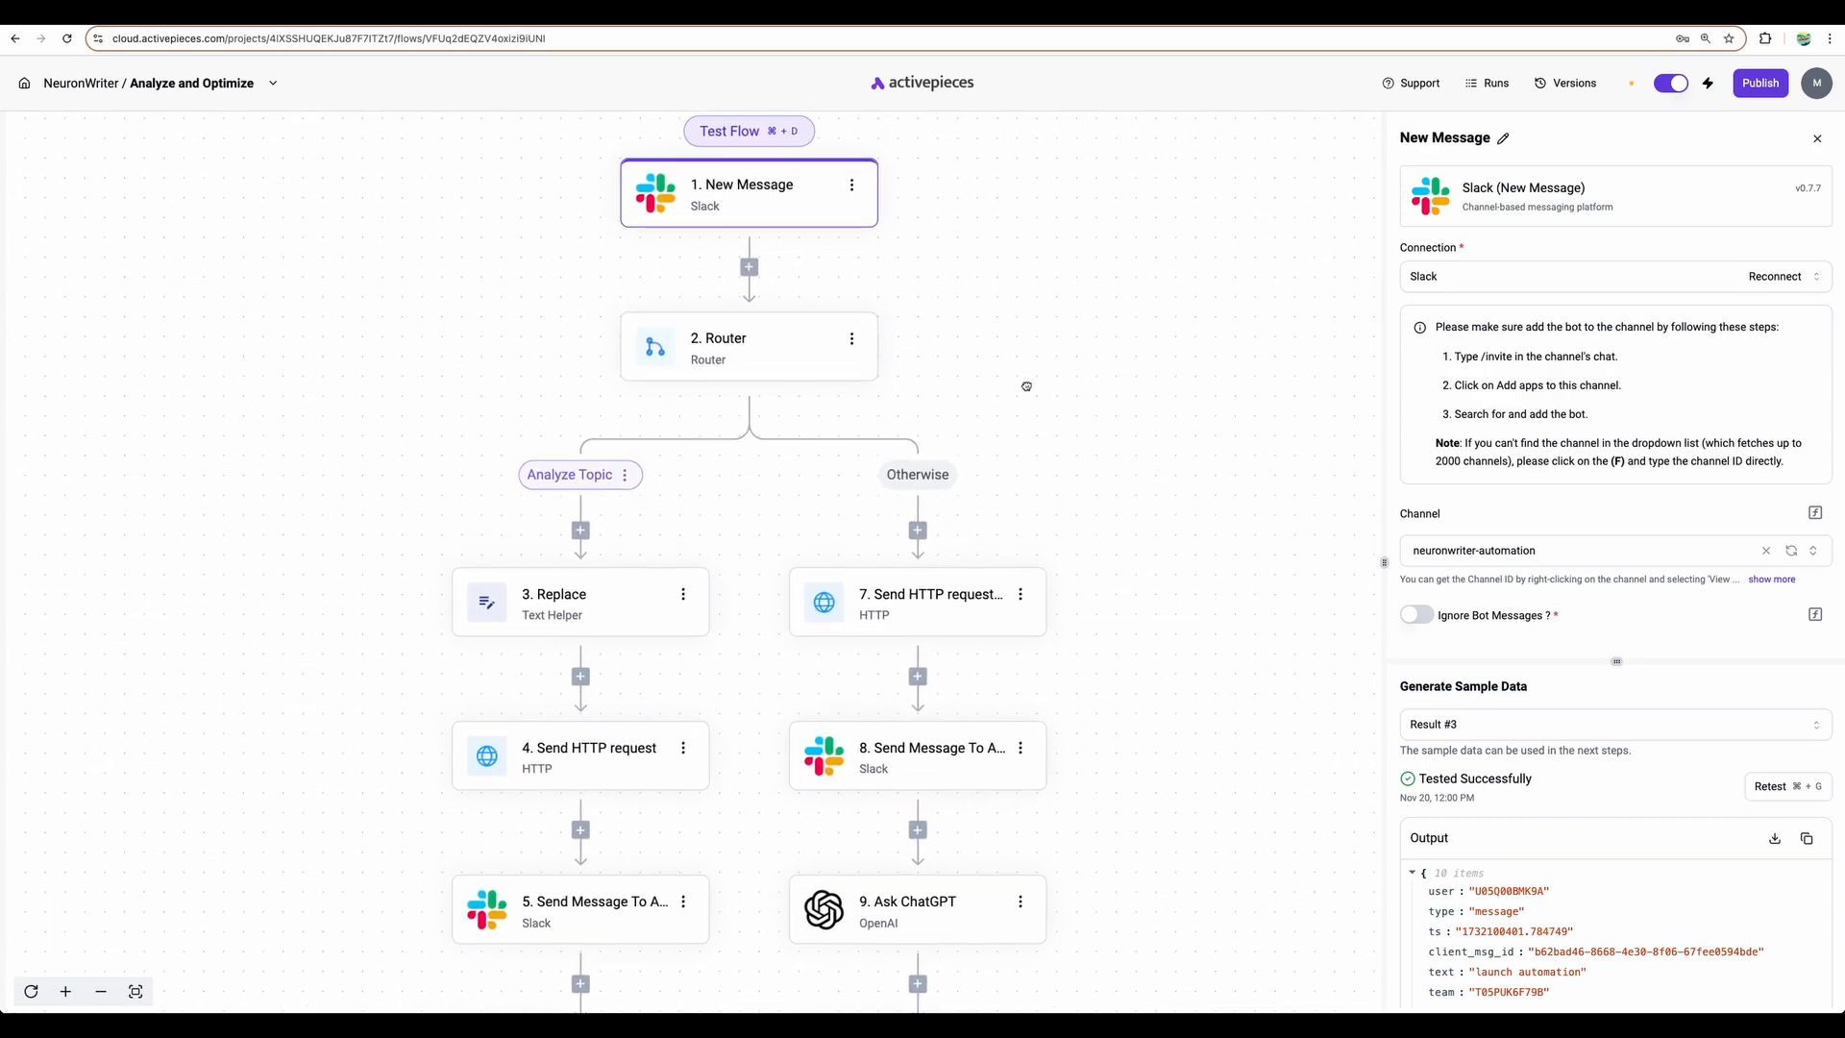
pyautogui.moveTo(1015, 318); pyautogui.dragTo(1003, 364)
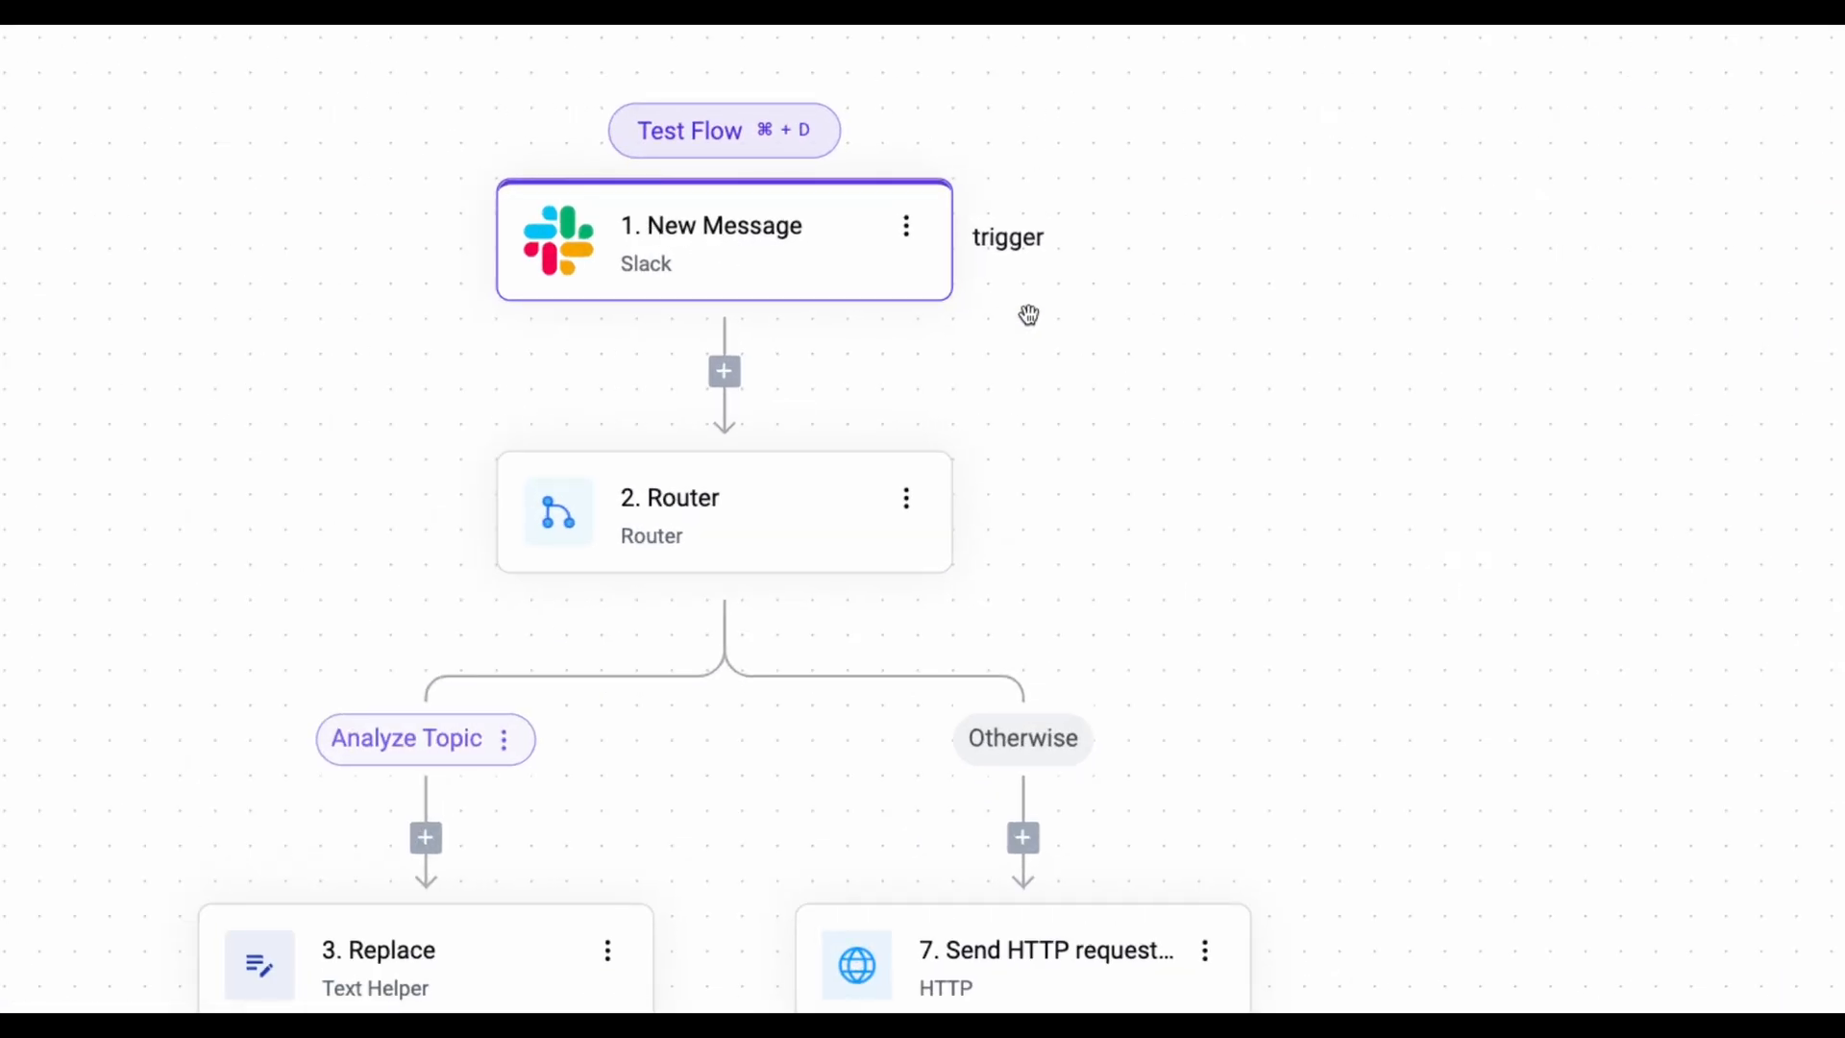
pyautogui.moveTo(1065, 315); pyautogui.dragTo(1091, 409)
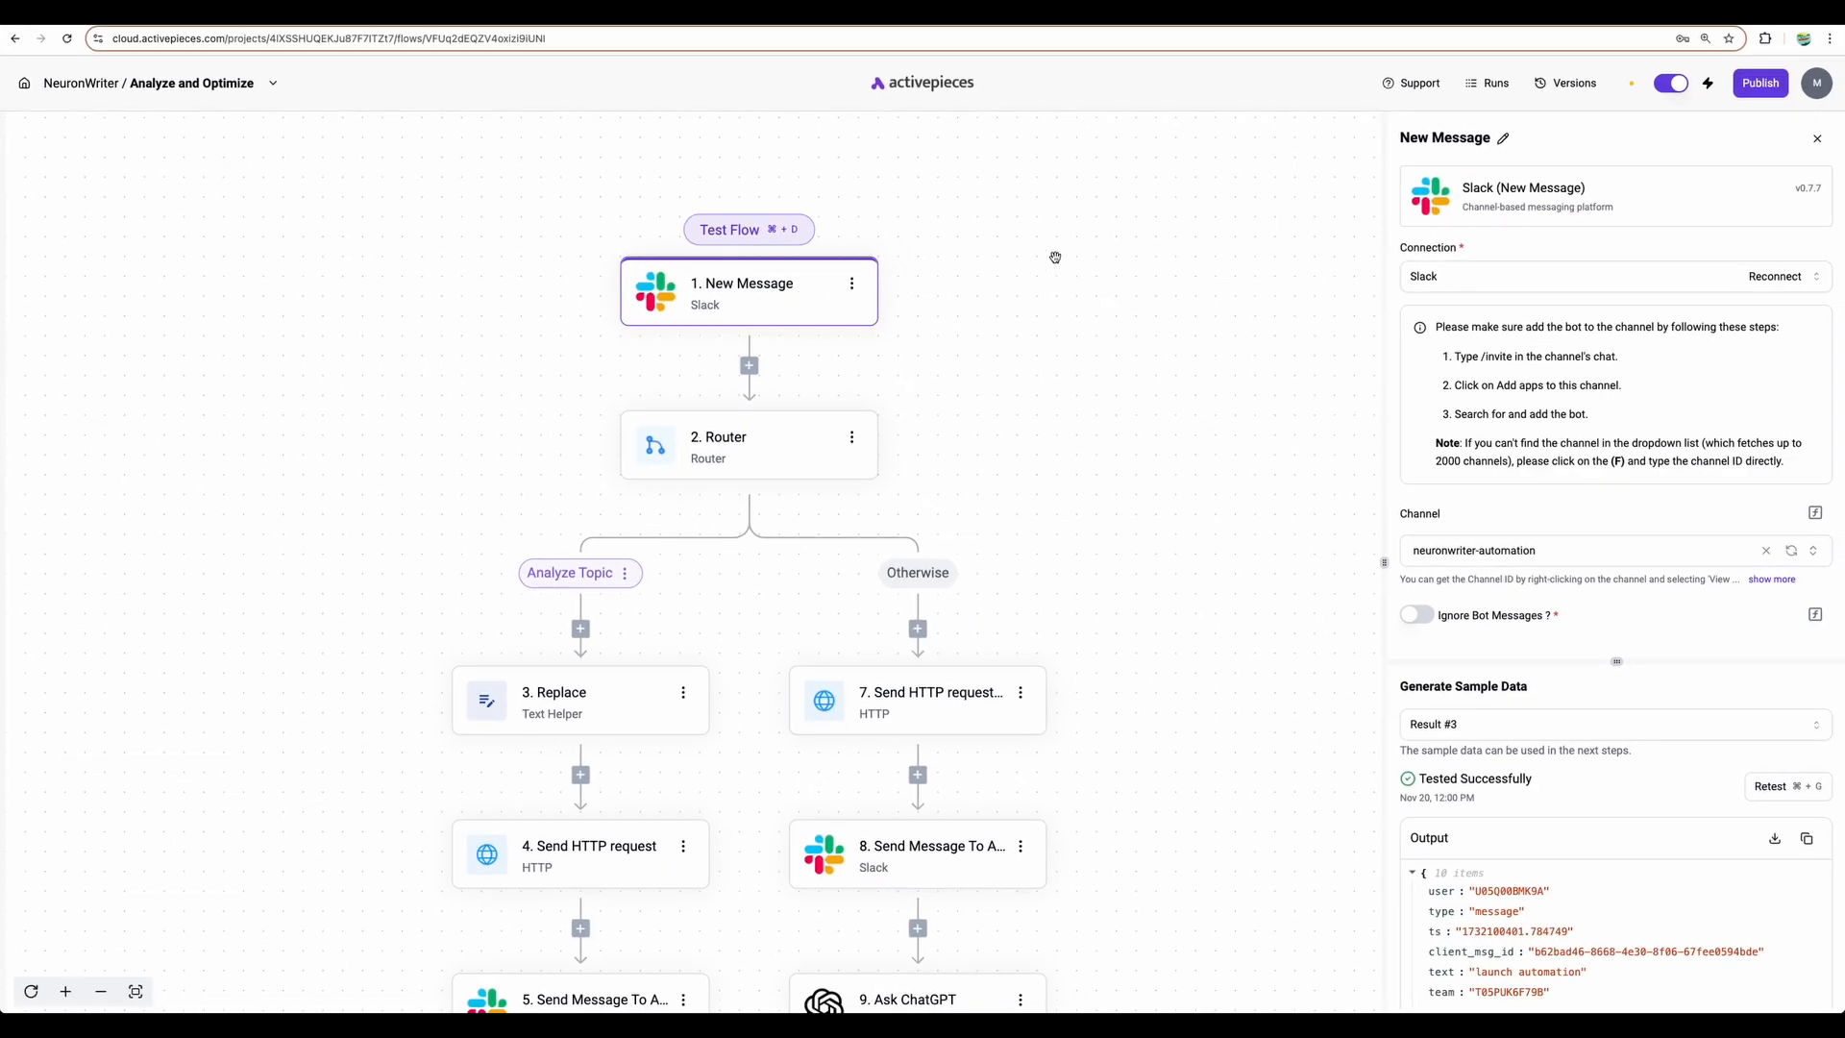
pyautogui.scroll(-1, 1054, 363)
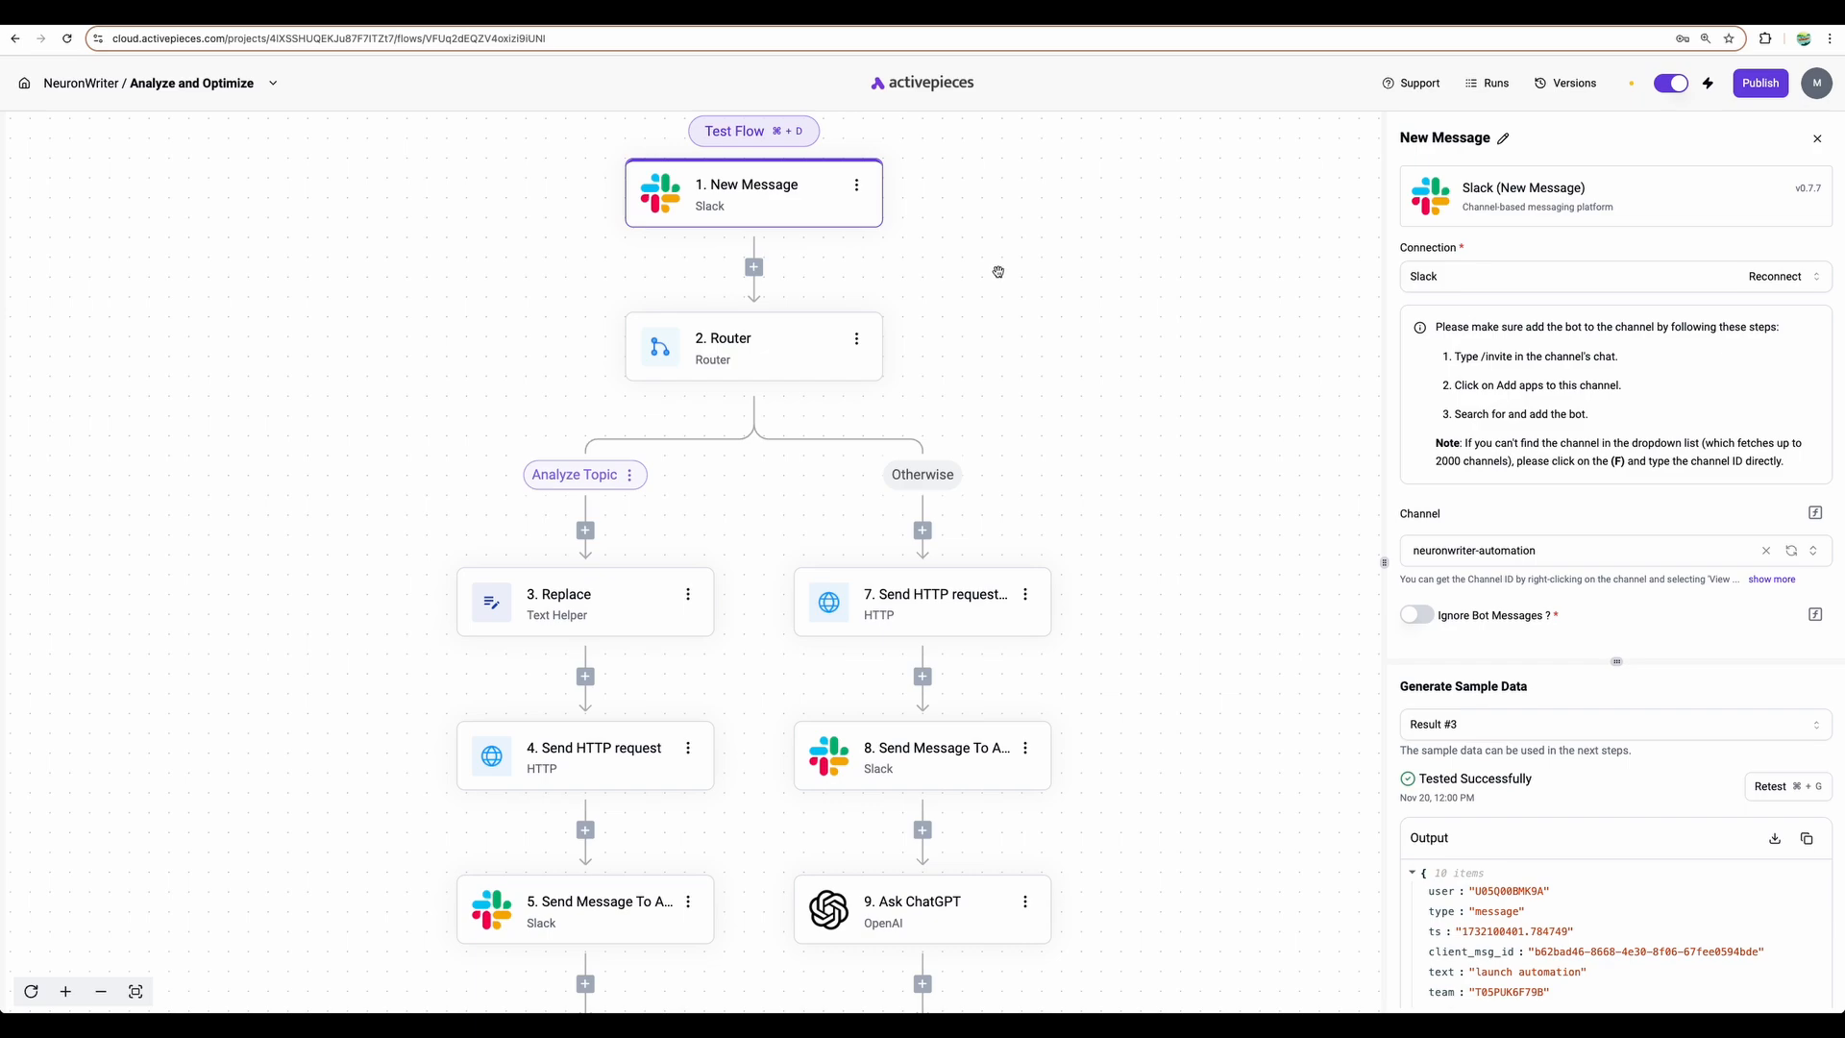
pyautogui.scroll(-3, 923, 385)
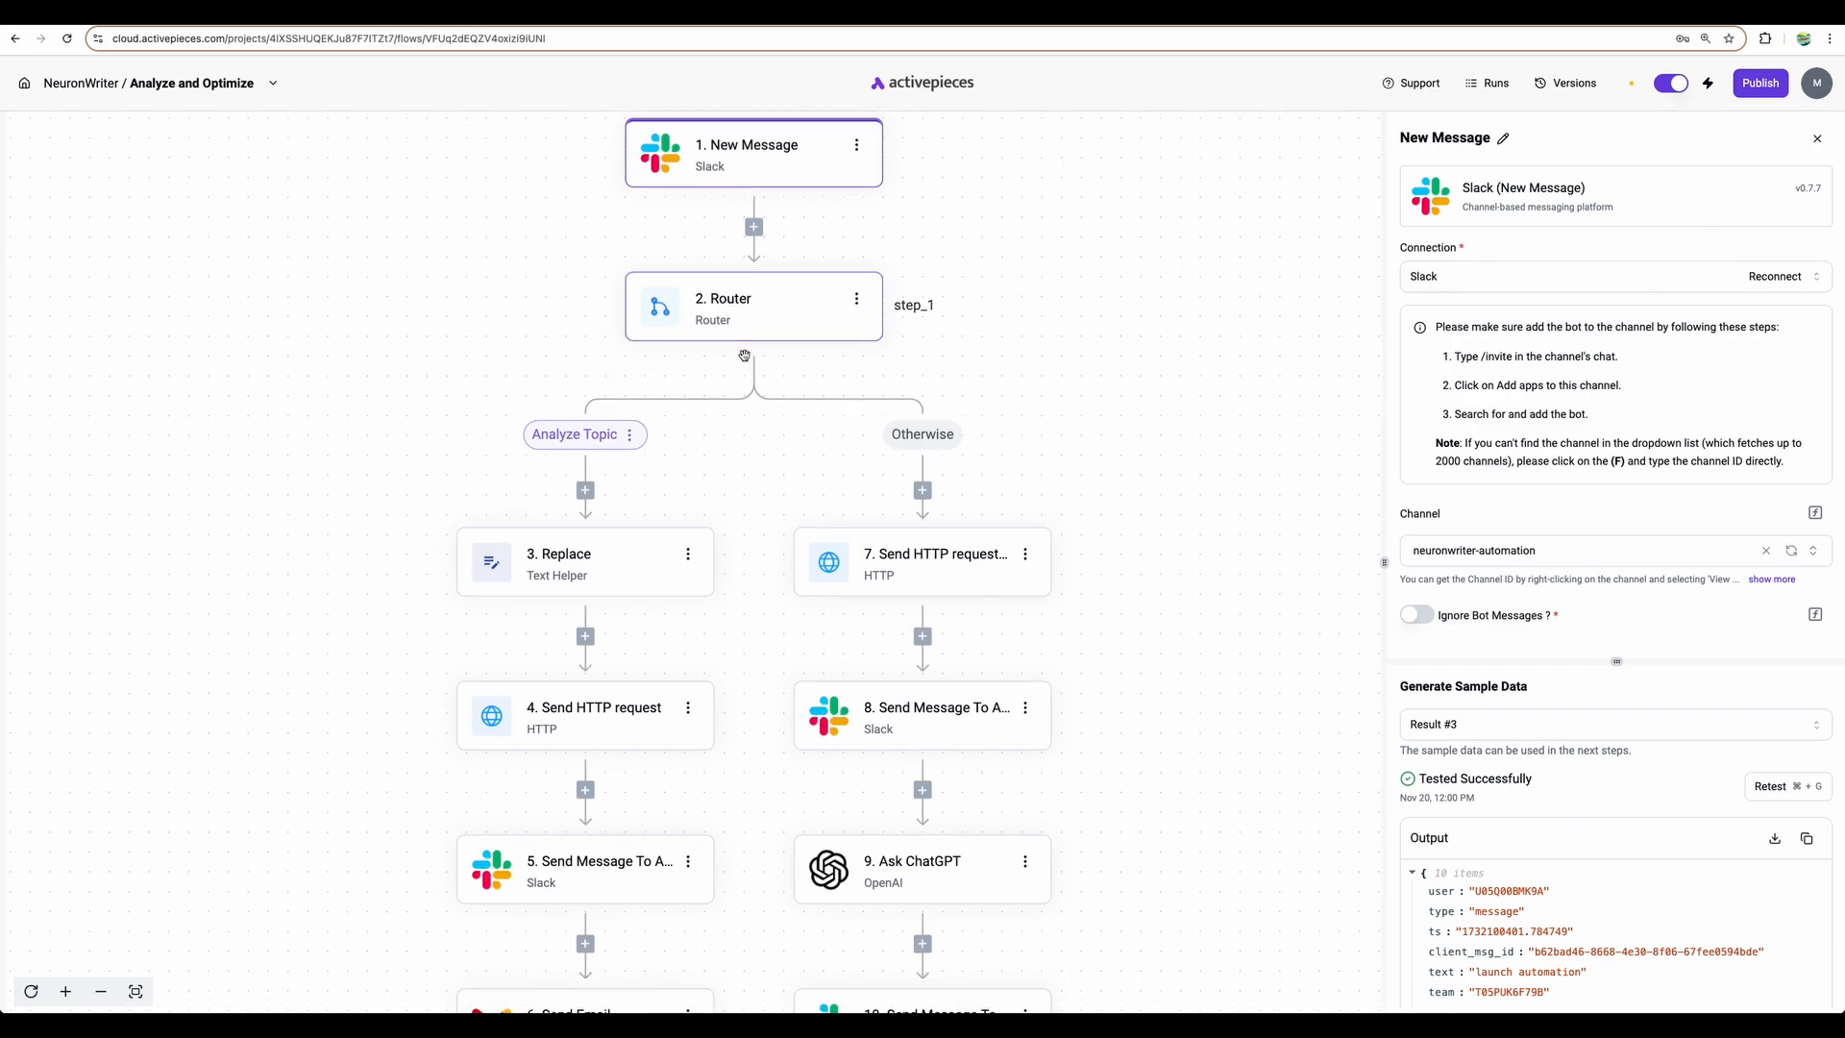
pyautogui.scroll(3, 746, 358)
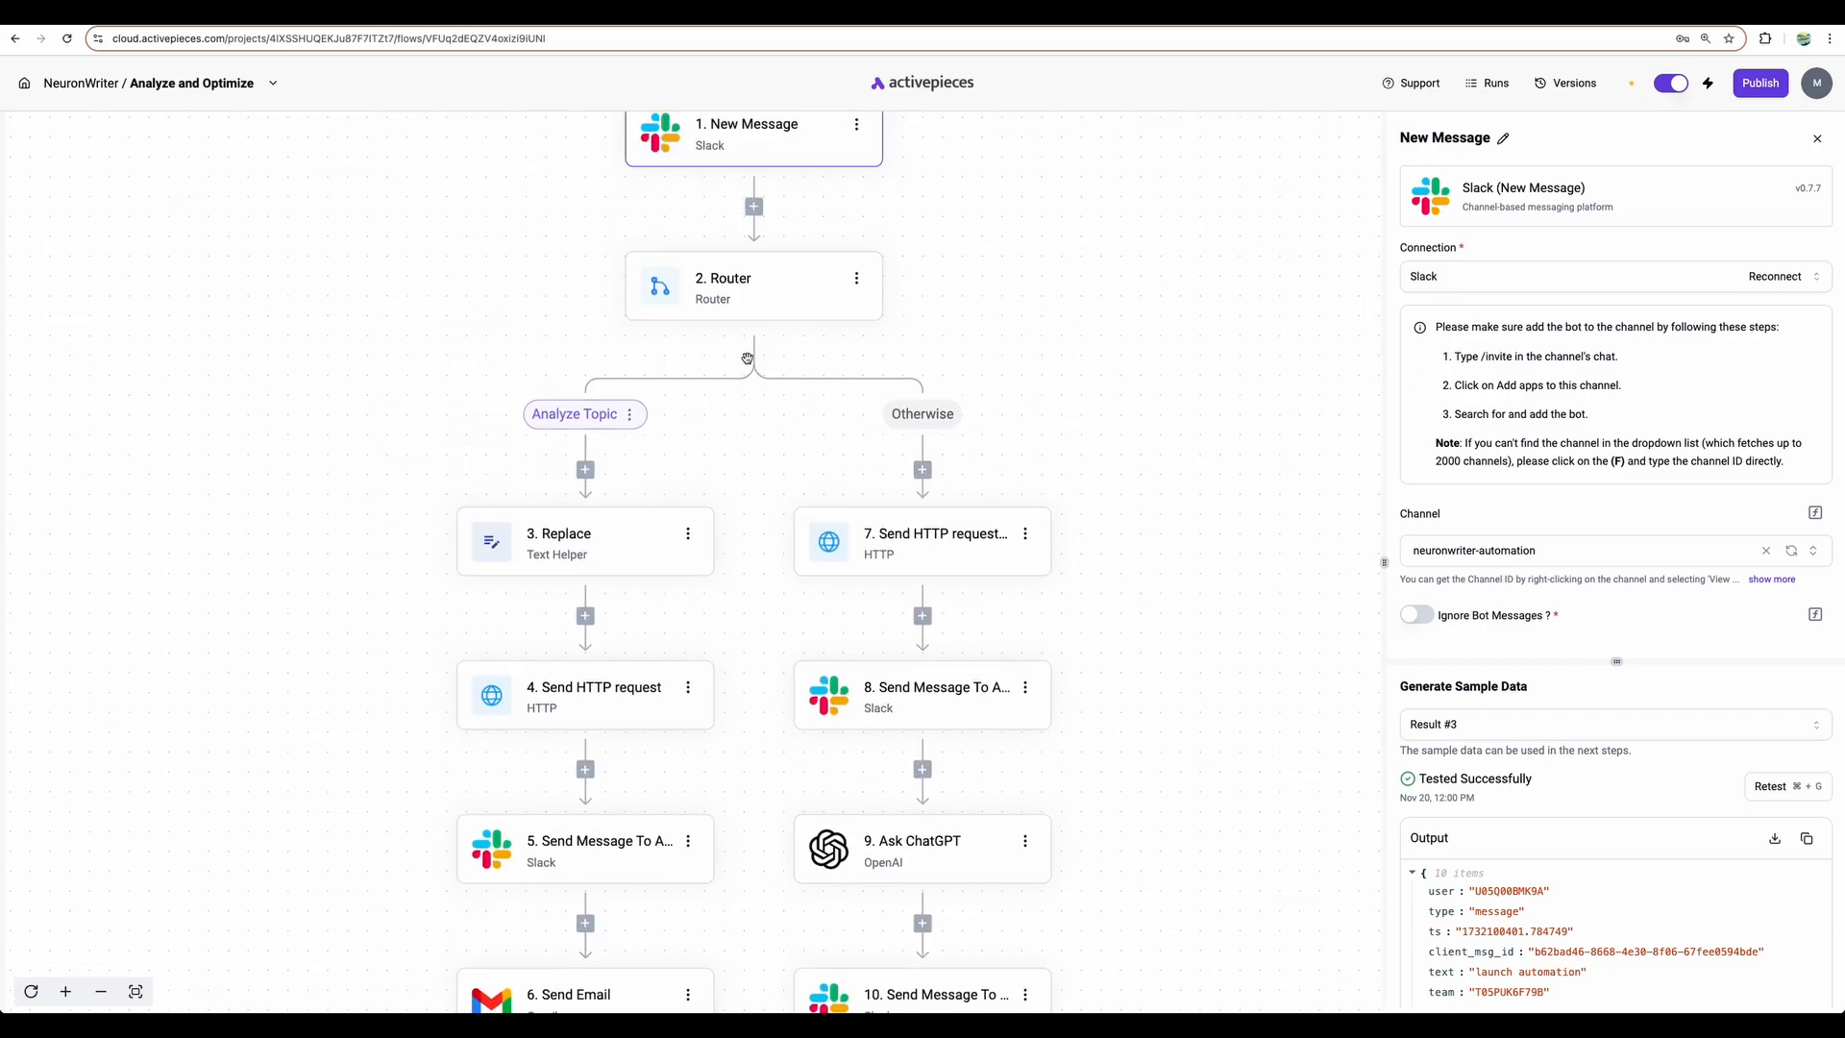
# - Open the Router step and inspect the Analyze Topic branch's 'analyze topic:' condition
pyautogui.click(736, 301)
pyautogui.click(619, 425)
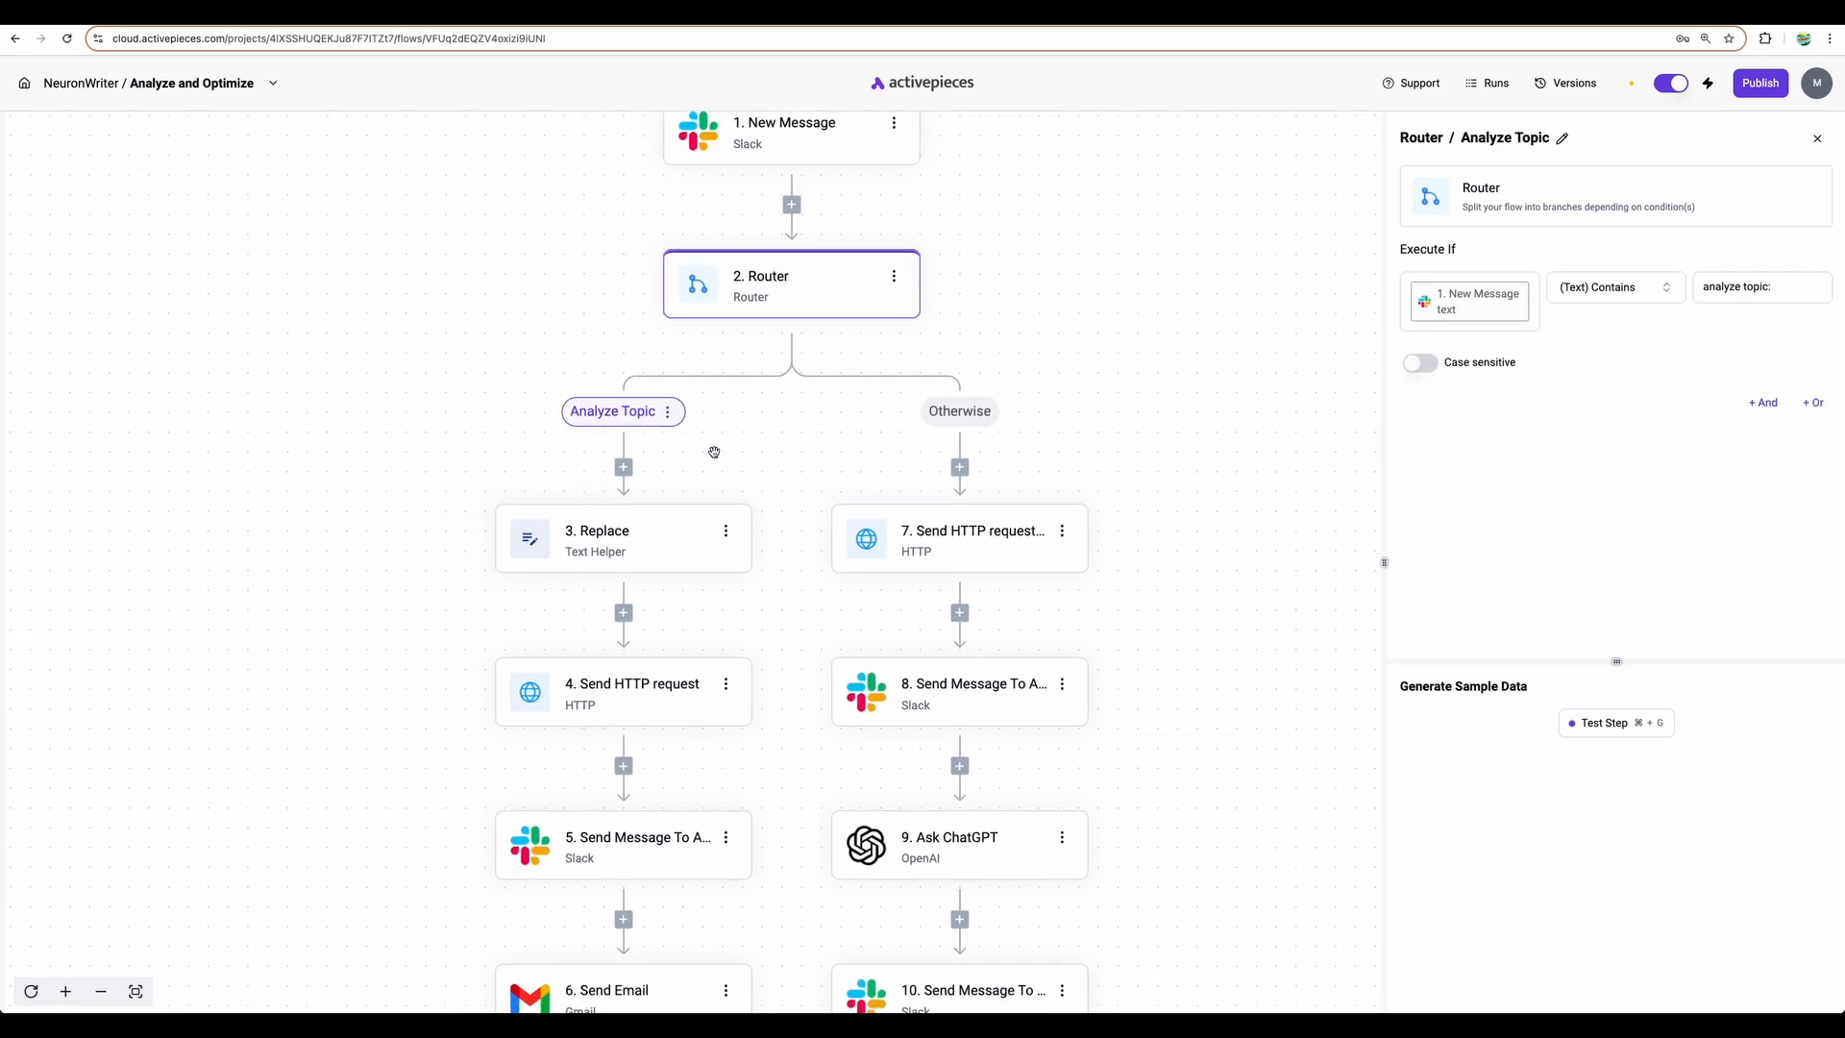
pyautogui.scroll(-1, 712, 452)
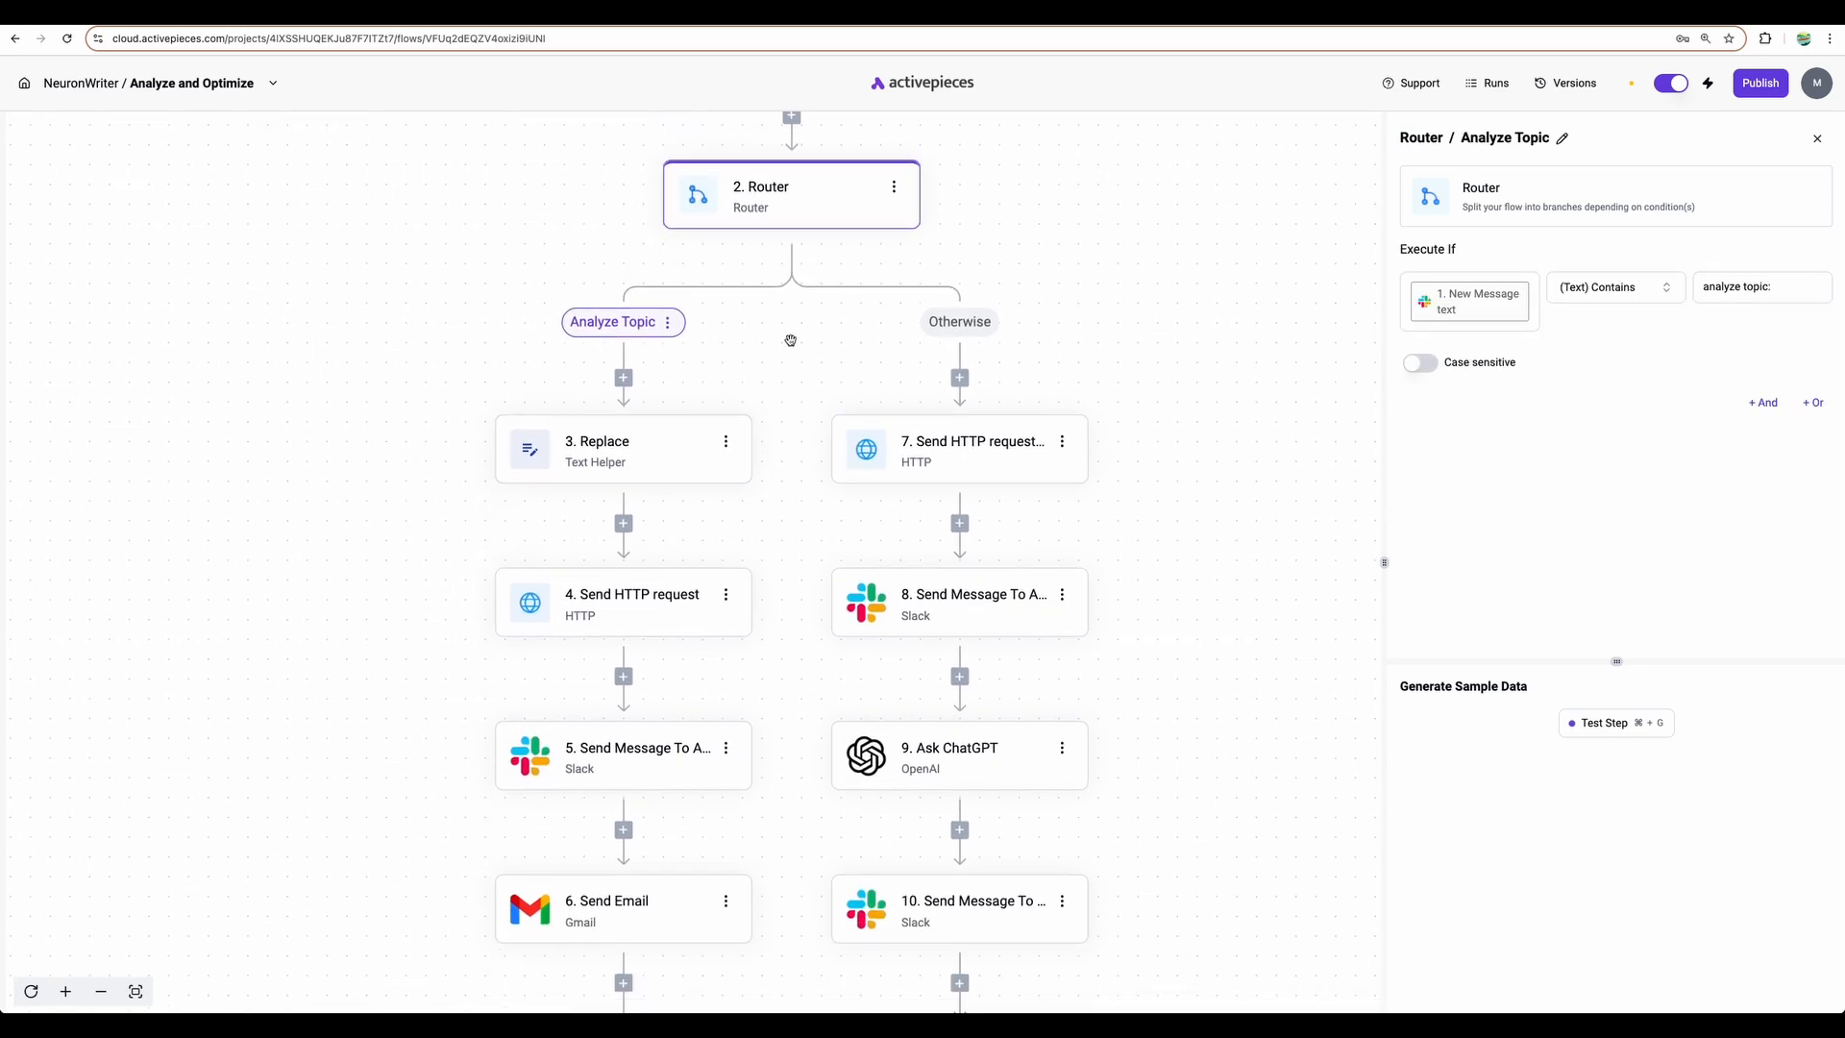
pyautogui.scroll(-1, 791, 337)
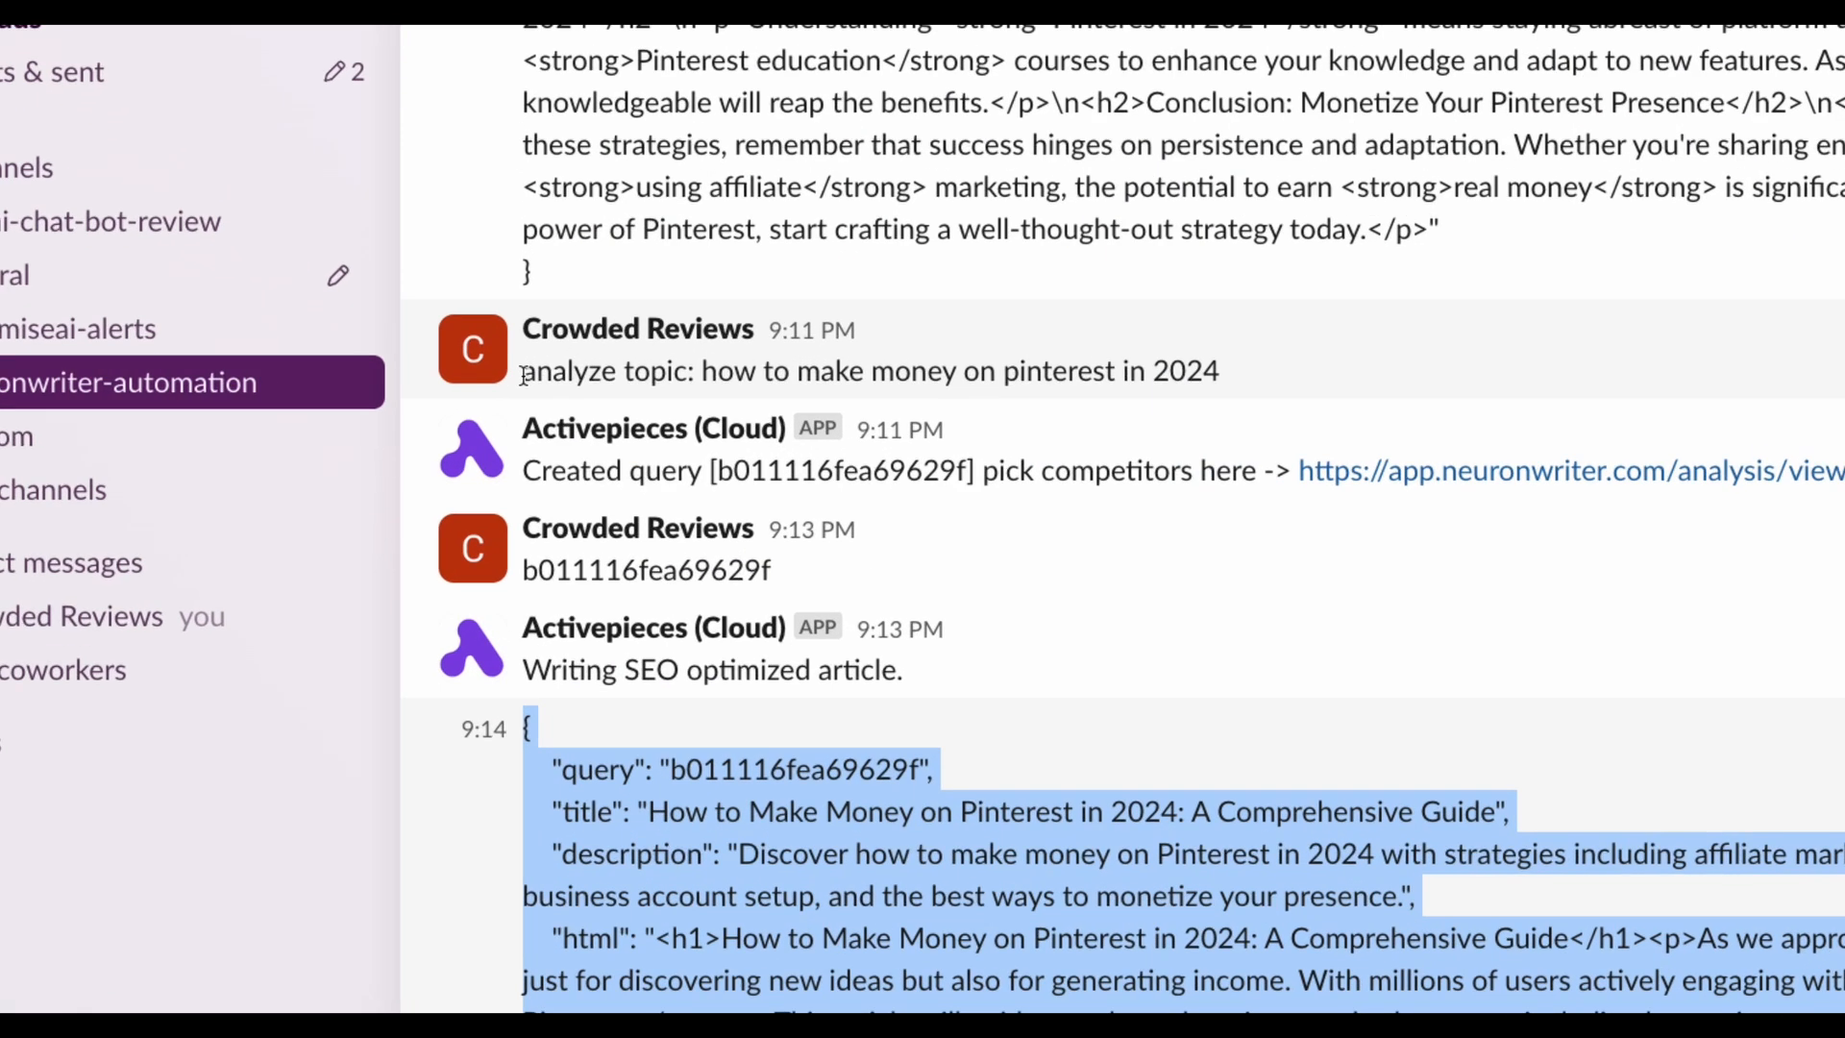
pyautogui.moveTo(524, 375); pyautogui.dragTo(594, 376)
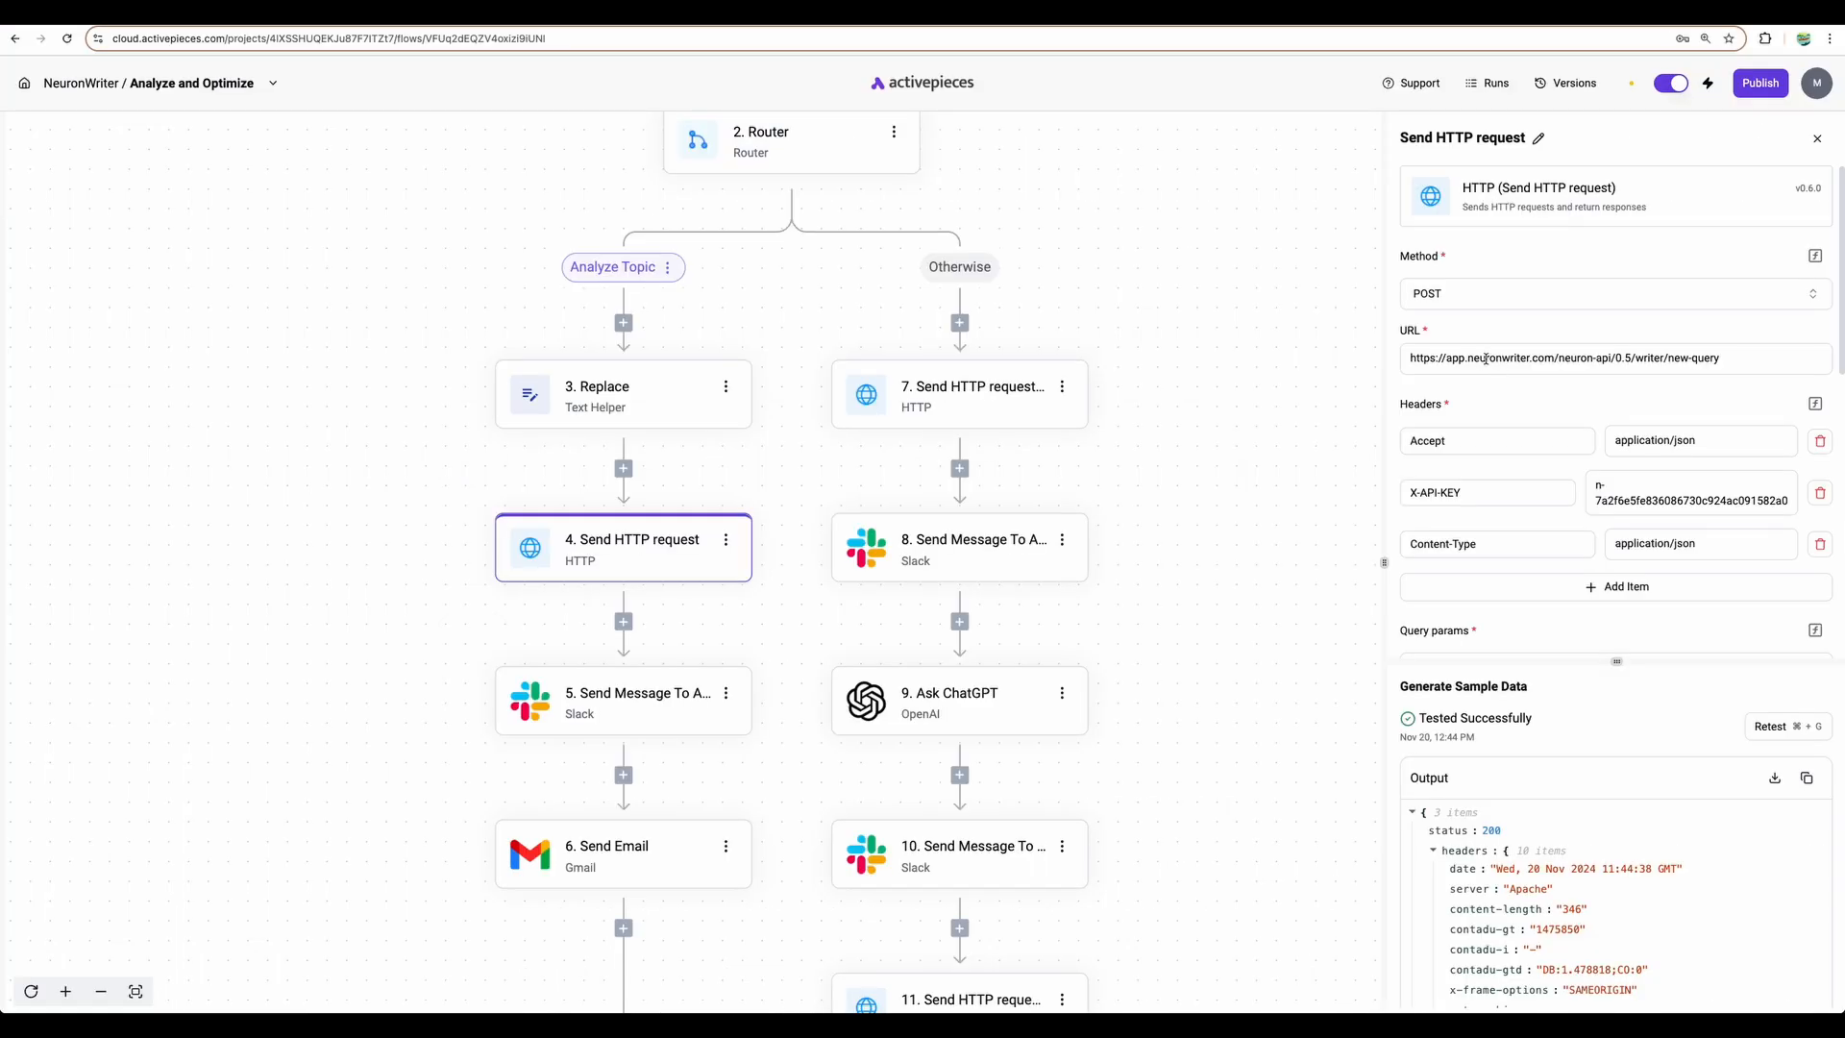
# - Review the HTTP request's NeuronWriter new-query URL and X-API-KEY header value
pyautogui.moveTo(1414, 357); pyautogui.dragTo(1725, 359)
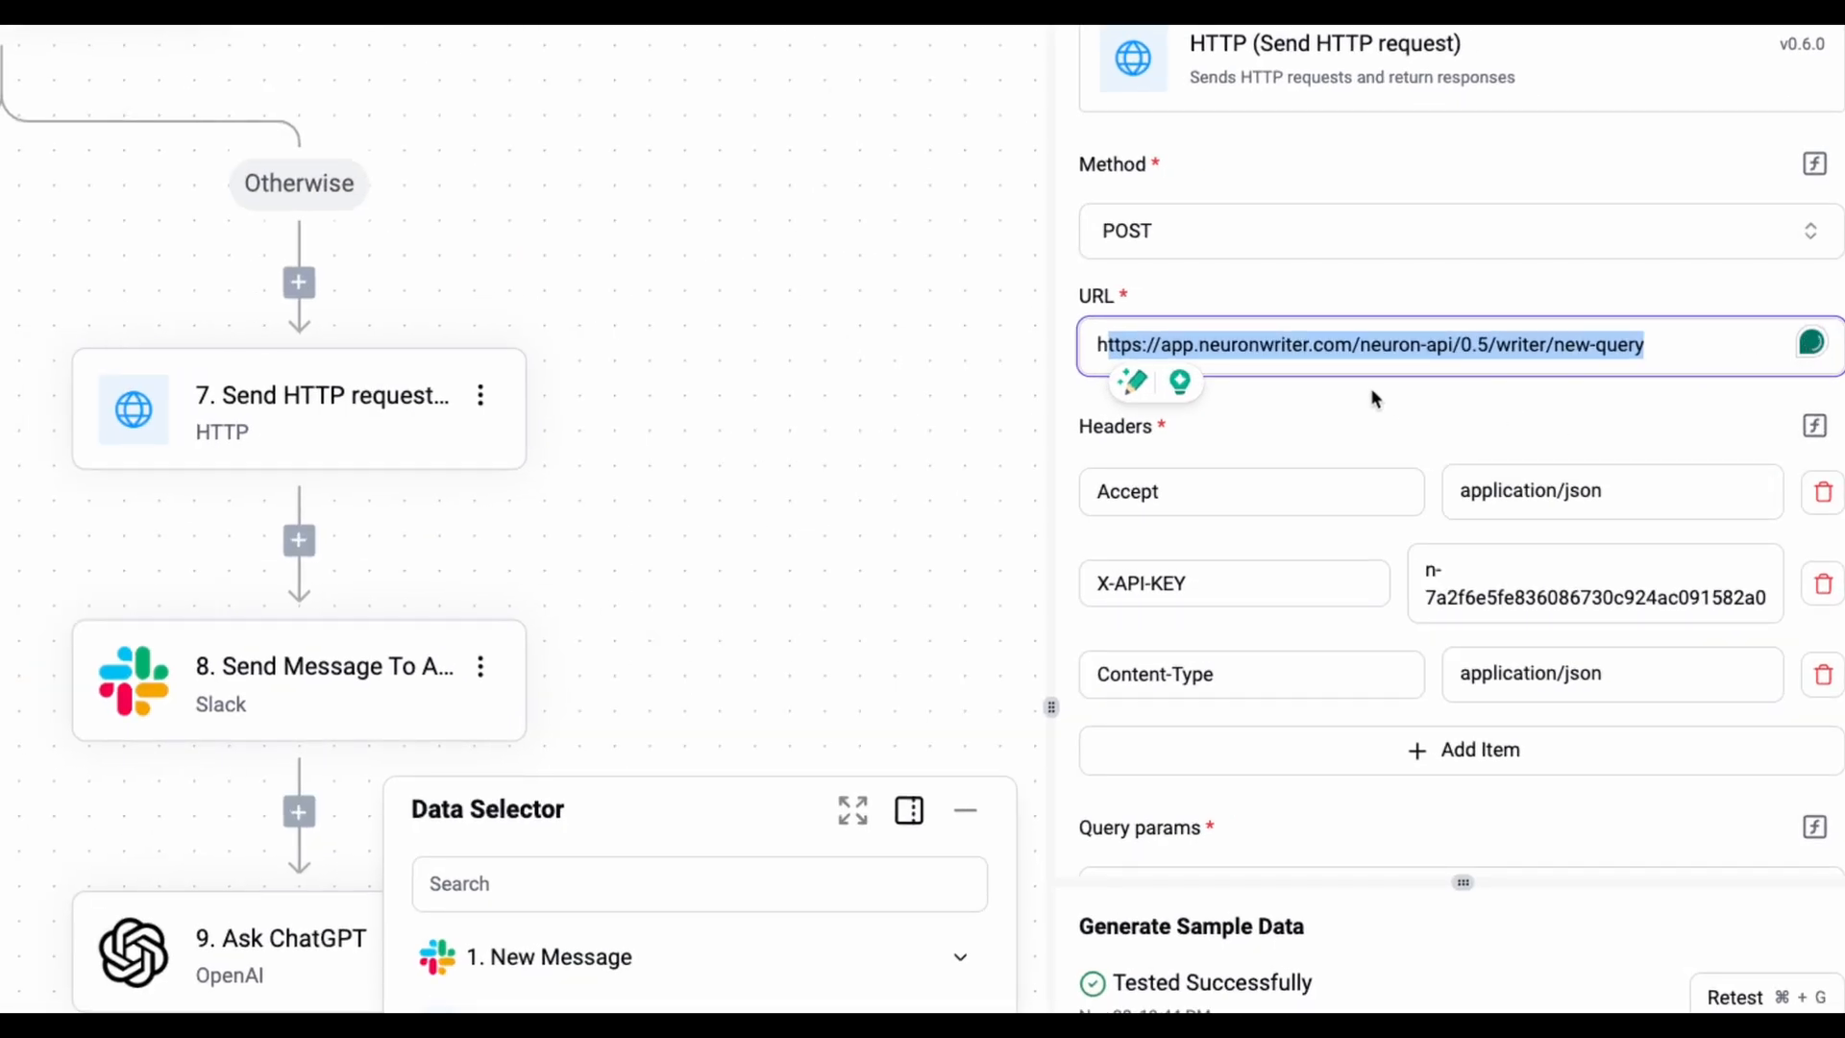
pyautogui.scroll(-3, 1329, 567)
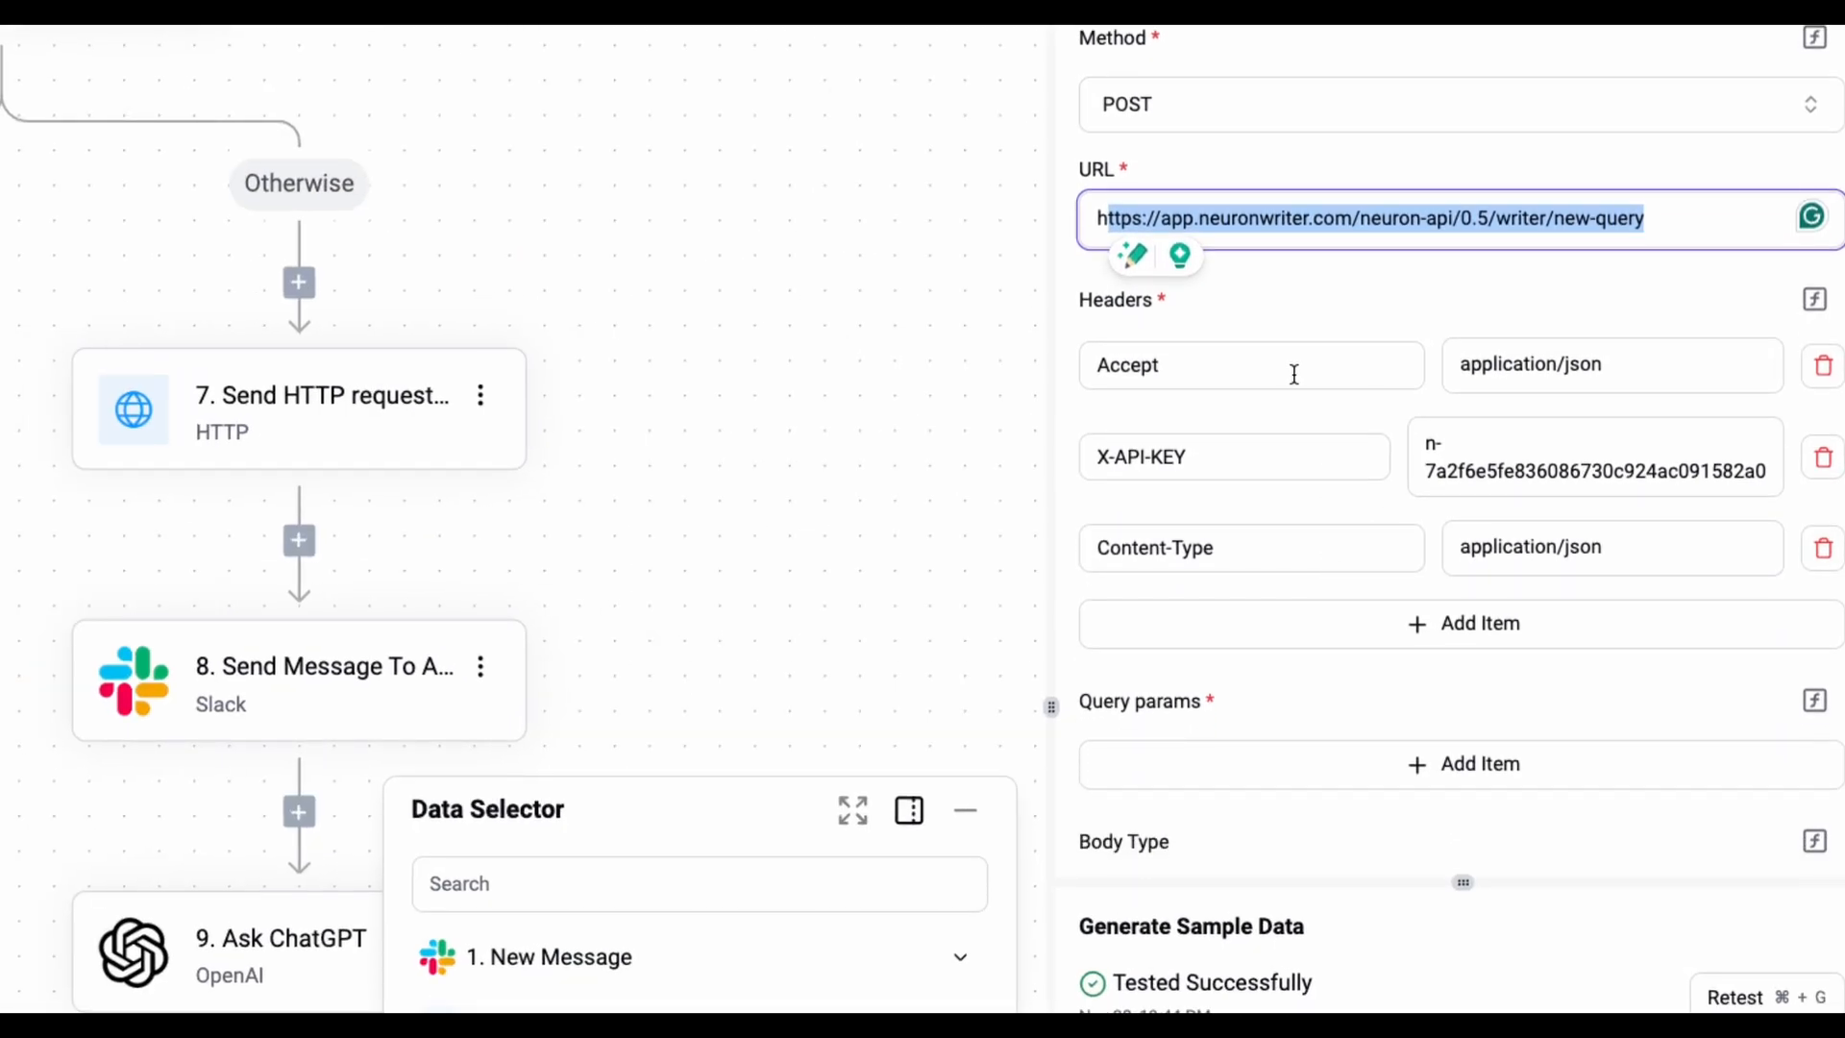
pyautogui.scroll(-3, 1231, 332)
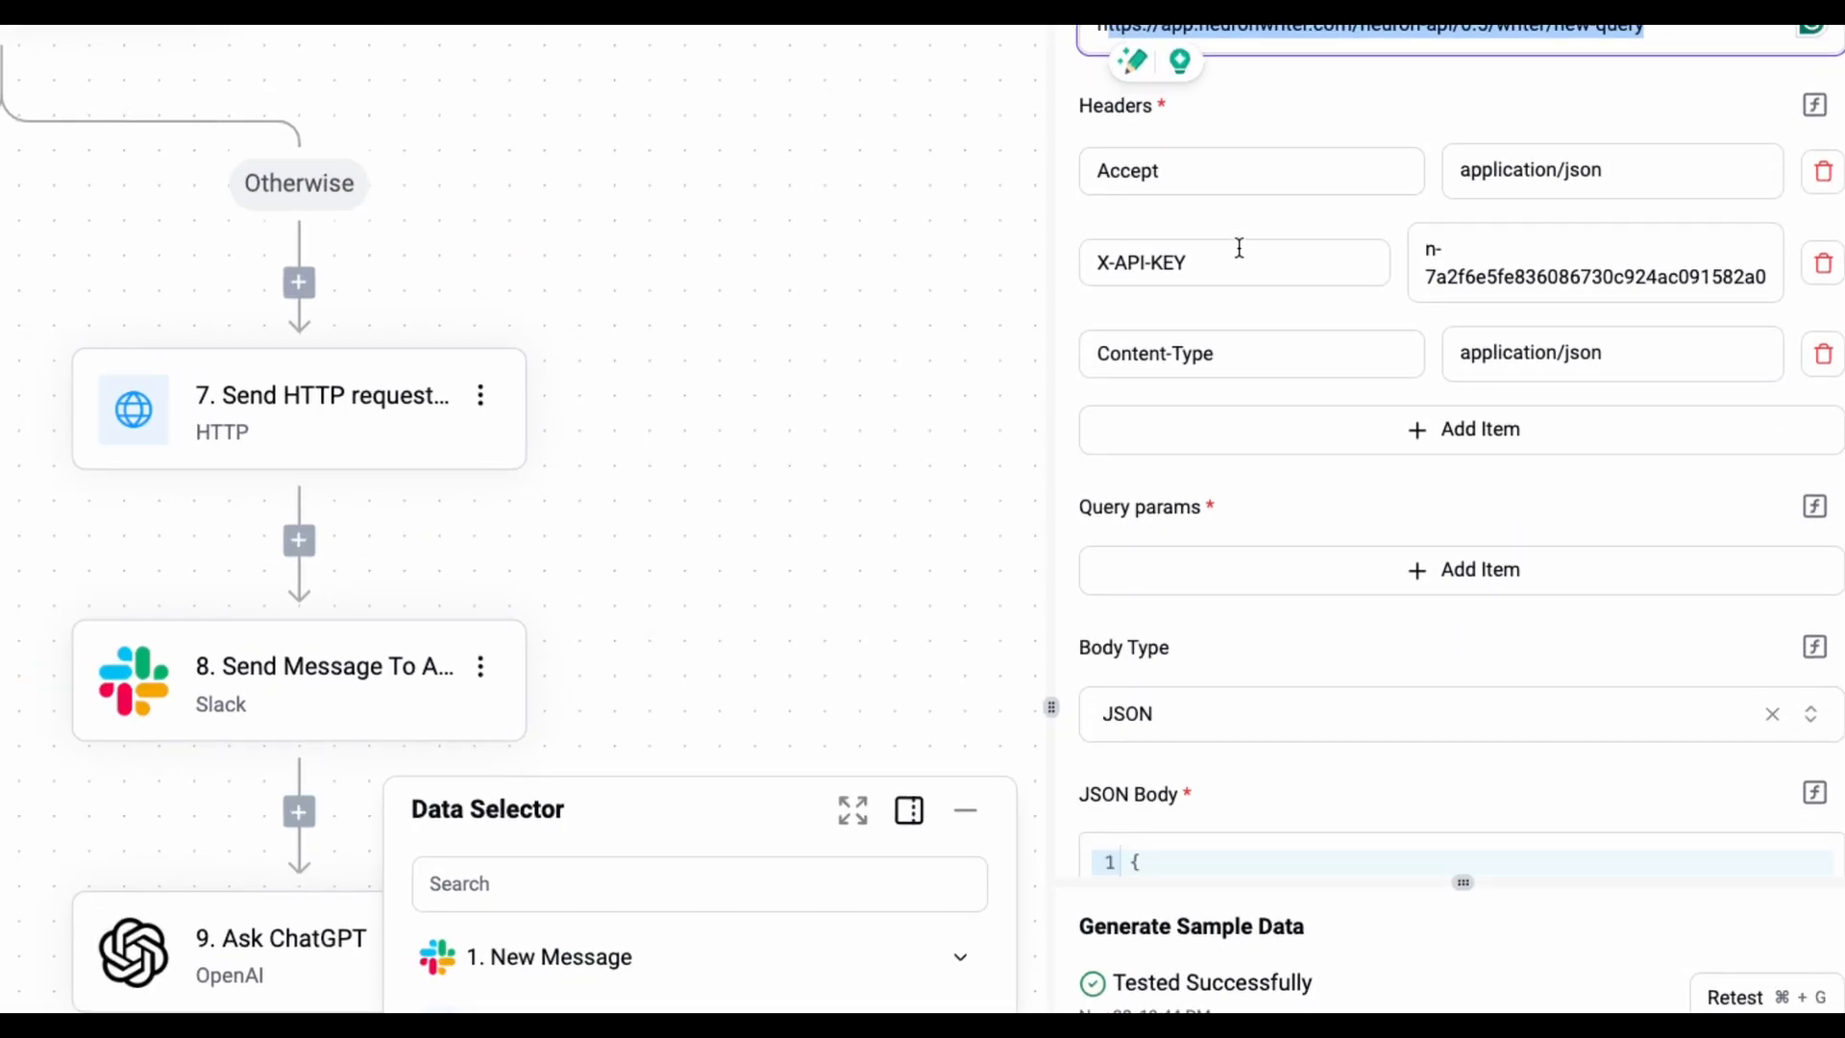
pyautogui.moveTo(1432, 252); pyautogui.dragTo(1766, 278)
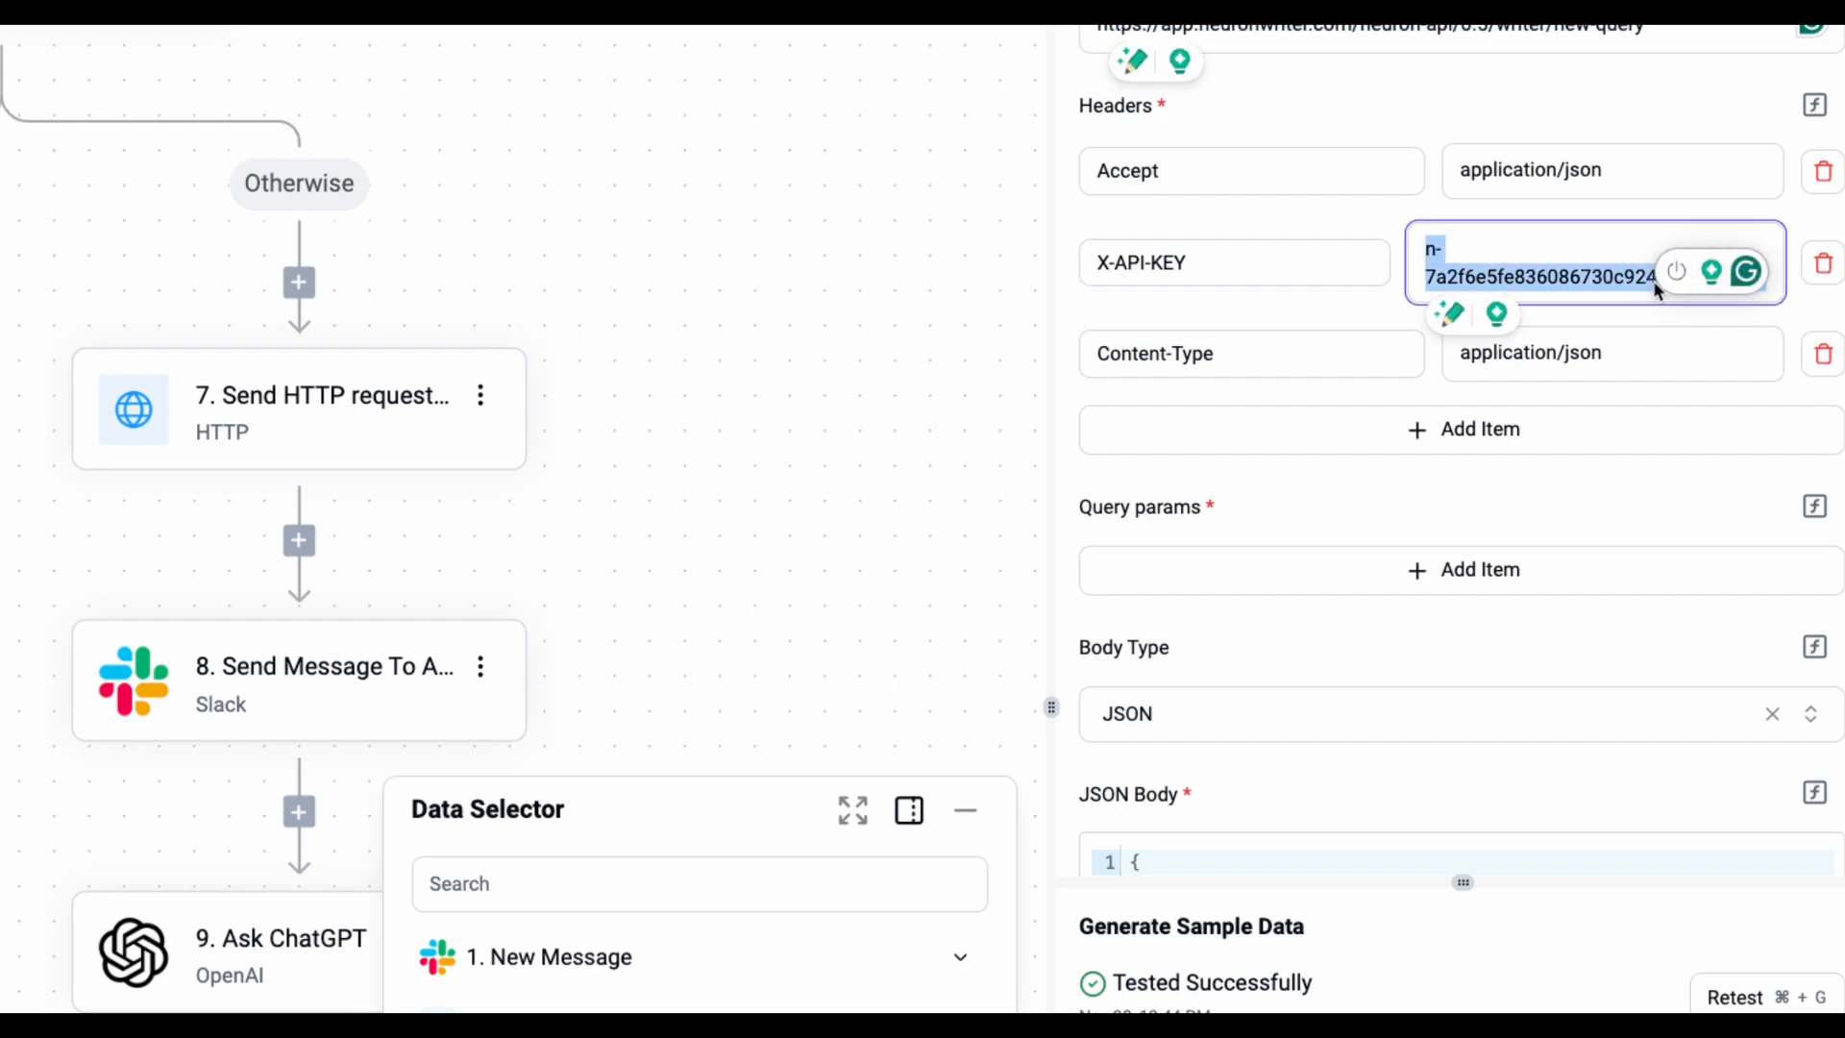
pyautogui.click(1570, 275)
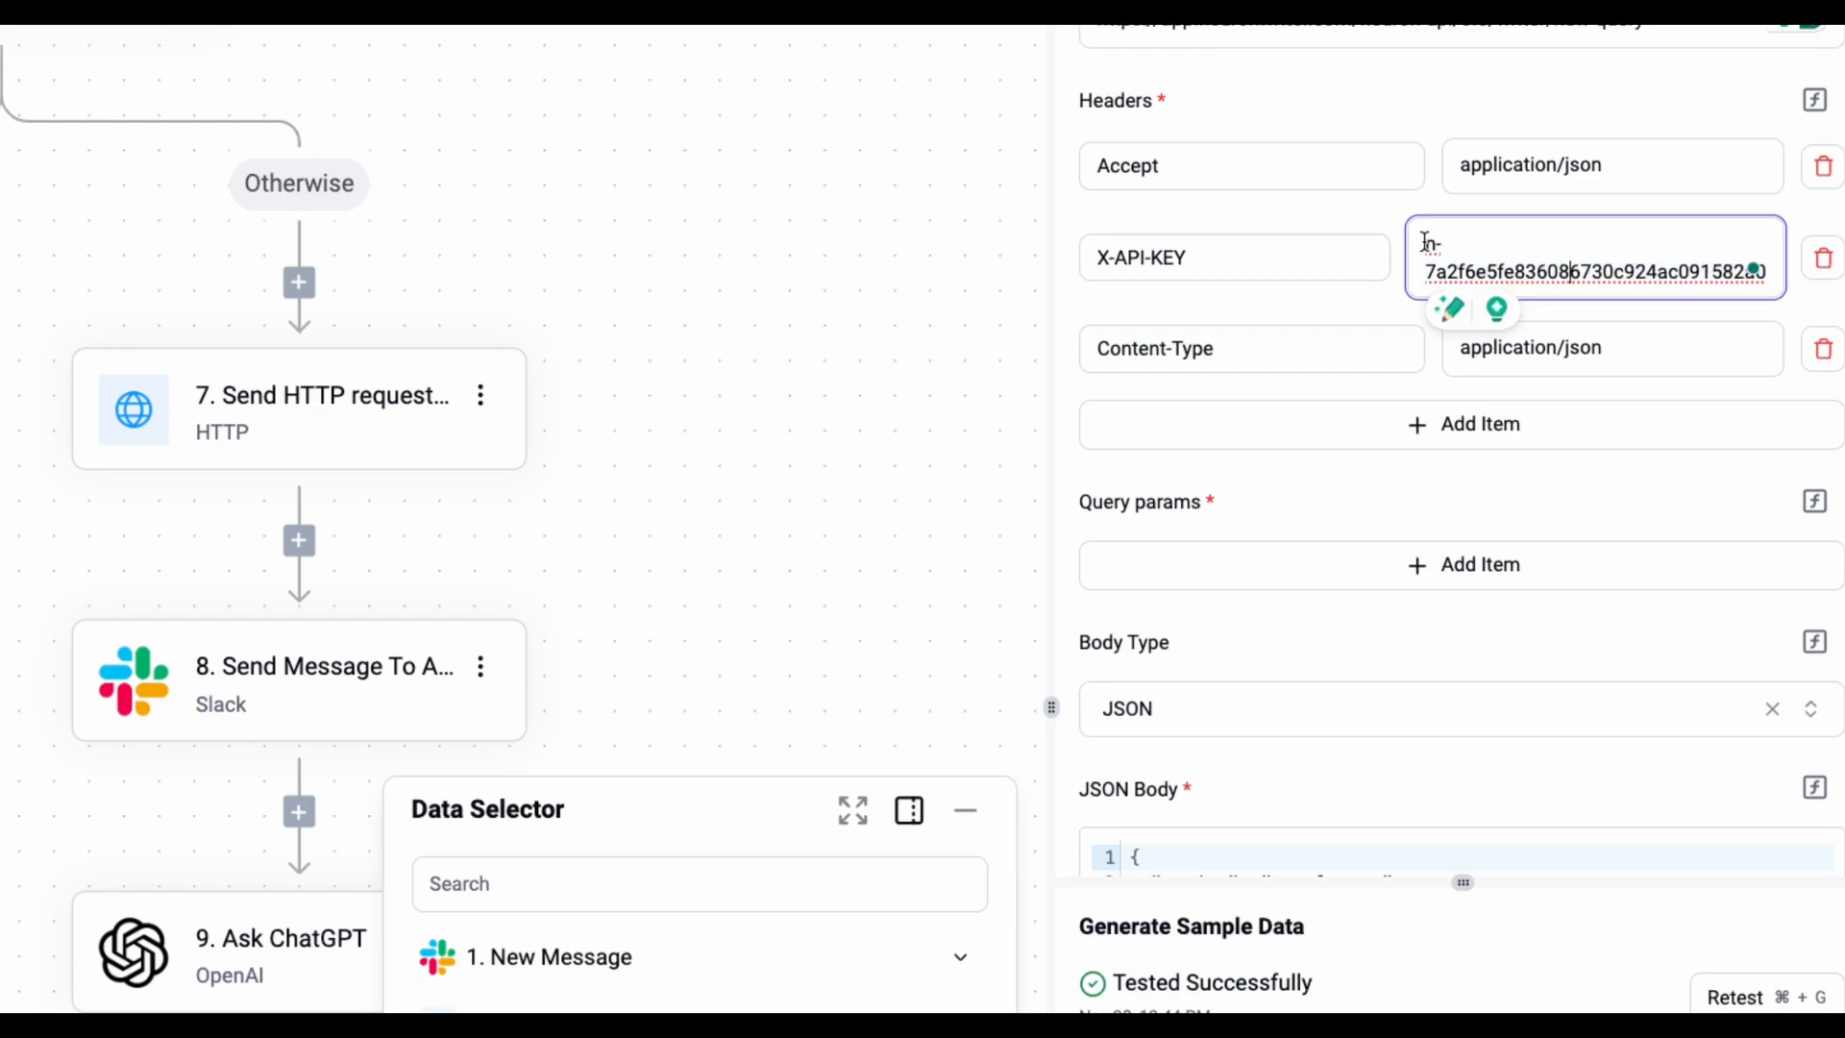
pyautogui.moveTo(1426, 241); pyautogui.dragTo(1486, 391)
# - Review the request's JSON body with its keyword, project and language lines
pyautogui.scroll(-3, 1460, 413)
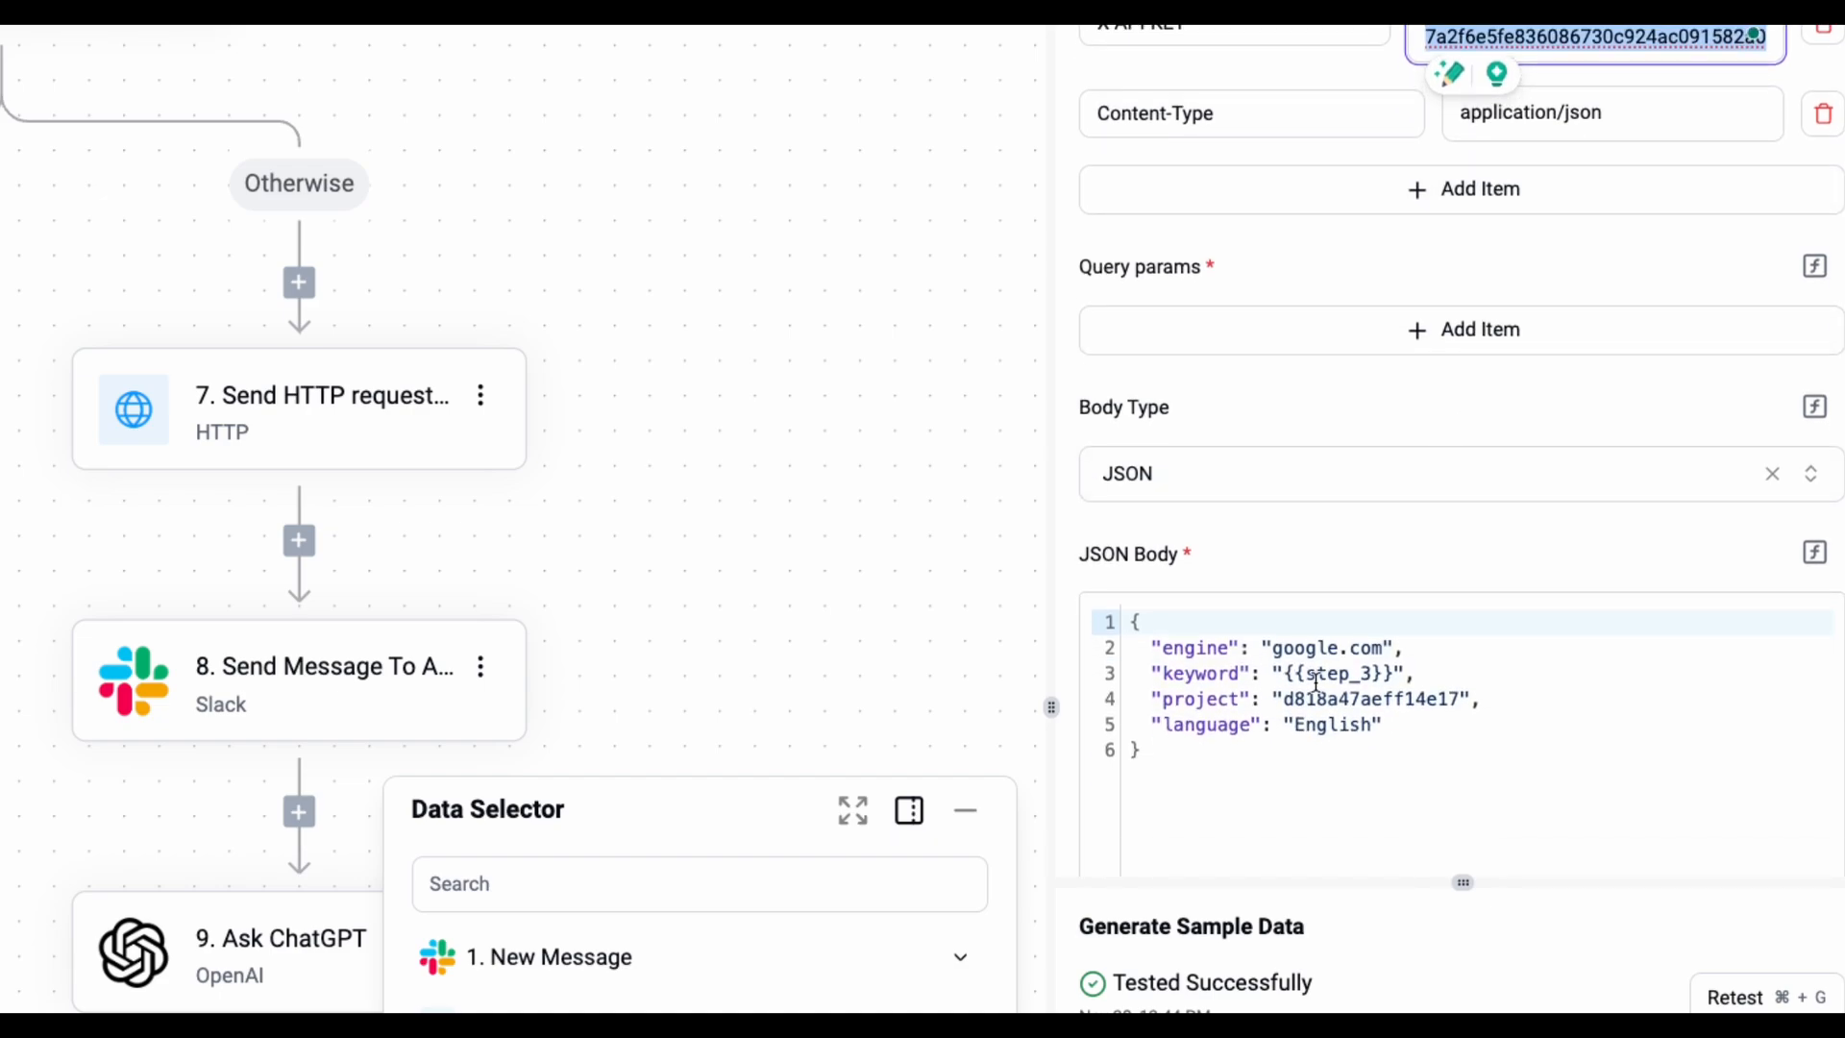
pyautogui.moveTo(1200, 755); pyautogui.dragTo(1147, 672)
pyautogui.moveTo(1122, 636); pyautogui.dragTo(1119, 620)
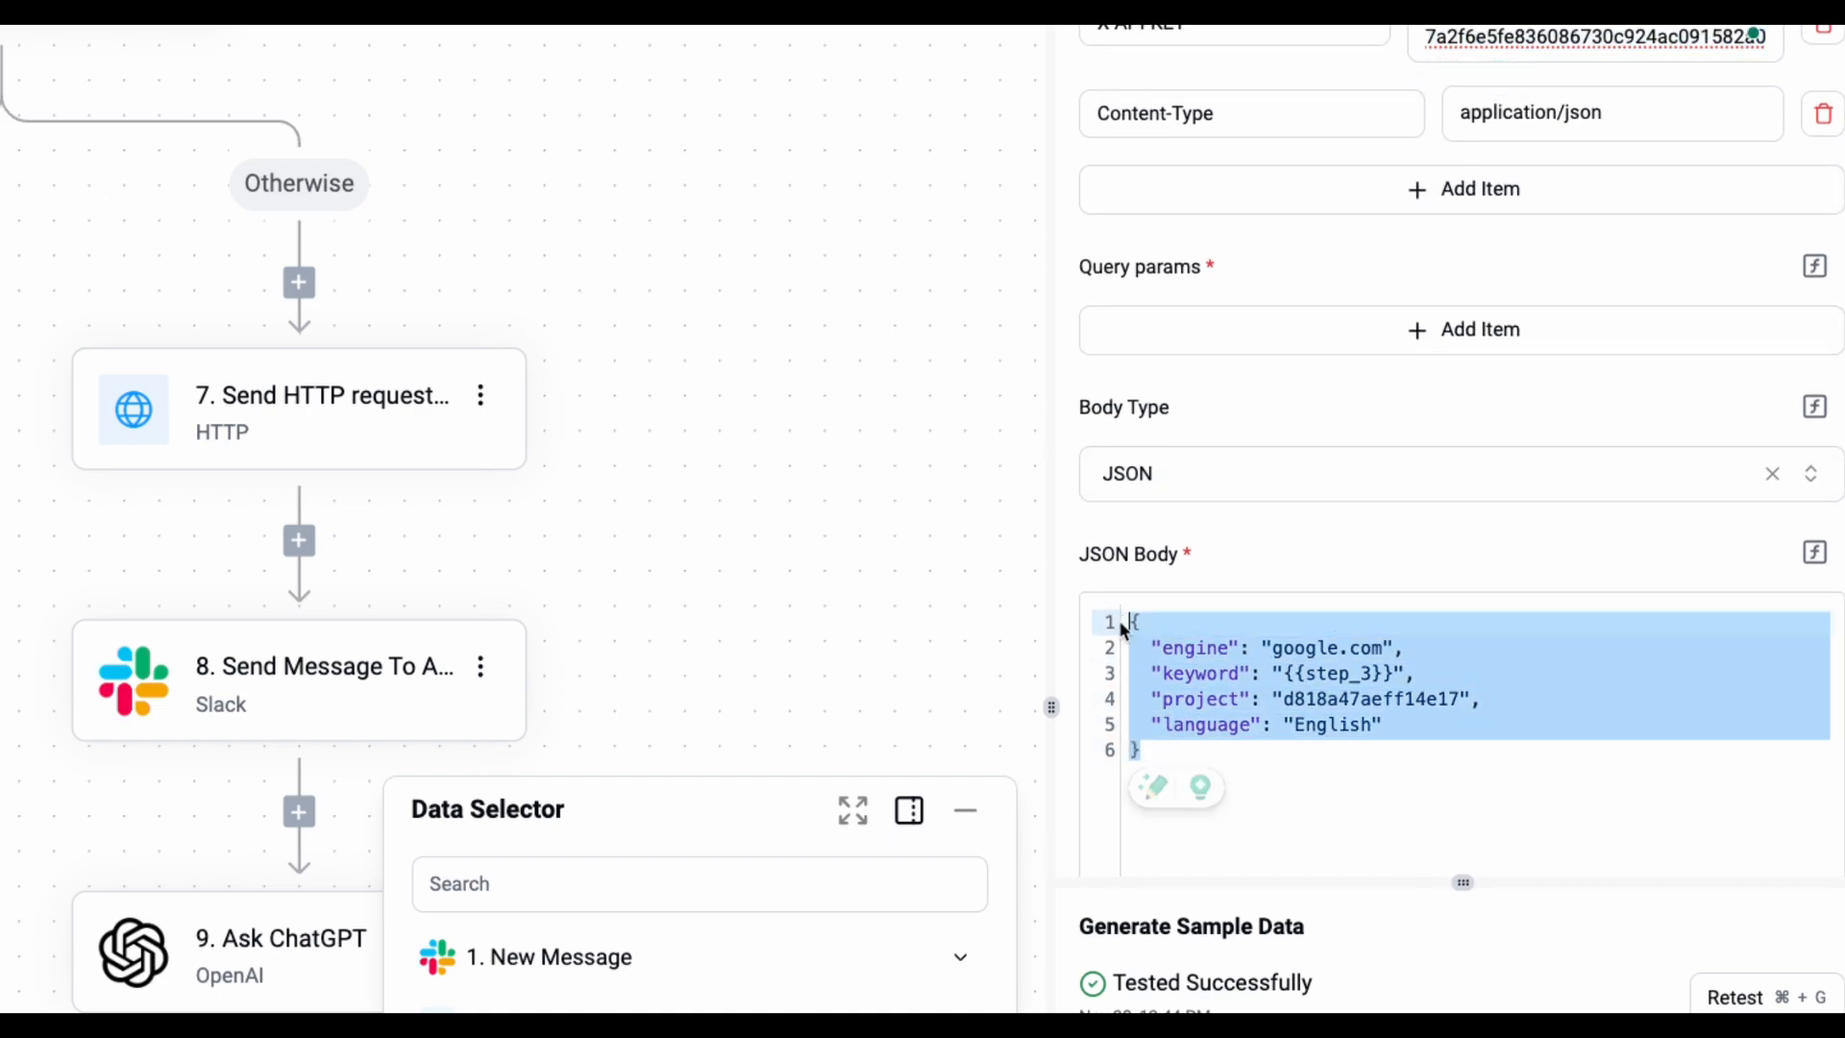
pyautogui.click(1333, 675)
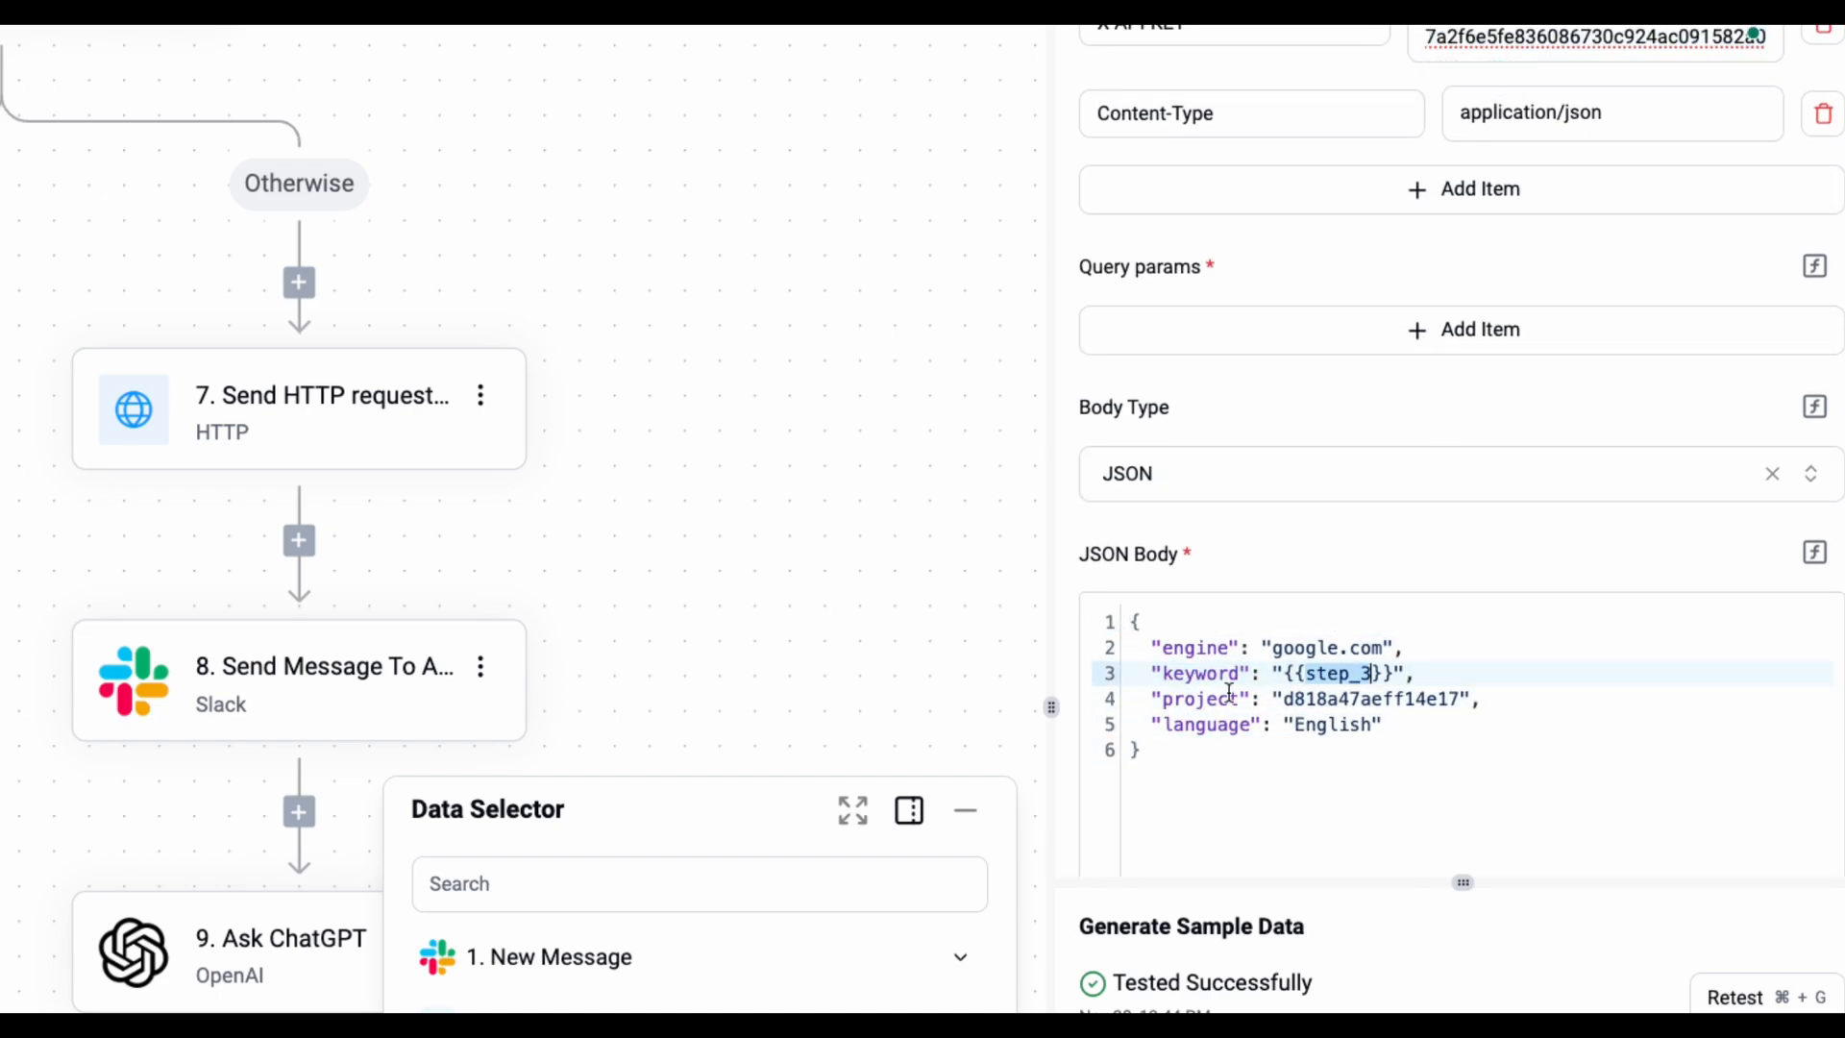
# - Expand the New Message trigger's fields in the Data Selector, then dismiss it
pyautogui.scroll(-3, 935, 692)
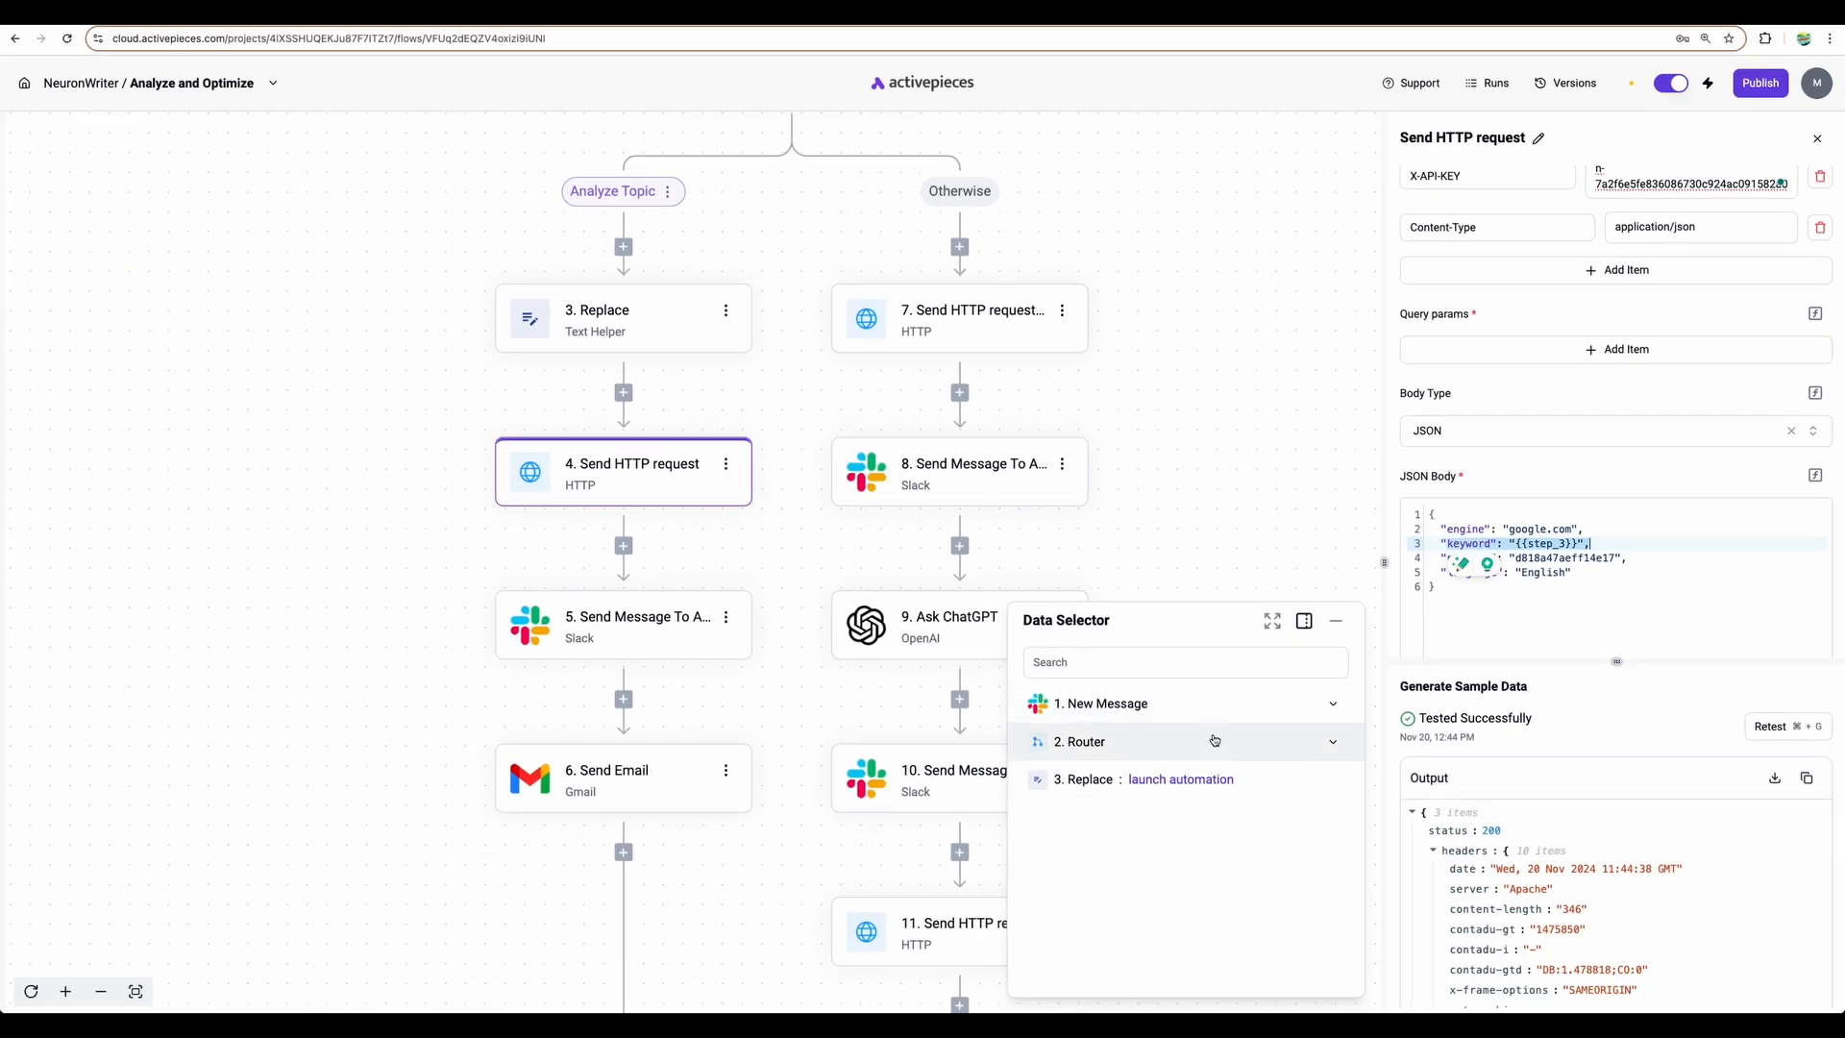
pyautogui.moveTo(1280, 708)
pyautogui.click(1336, 707)
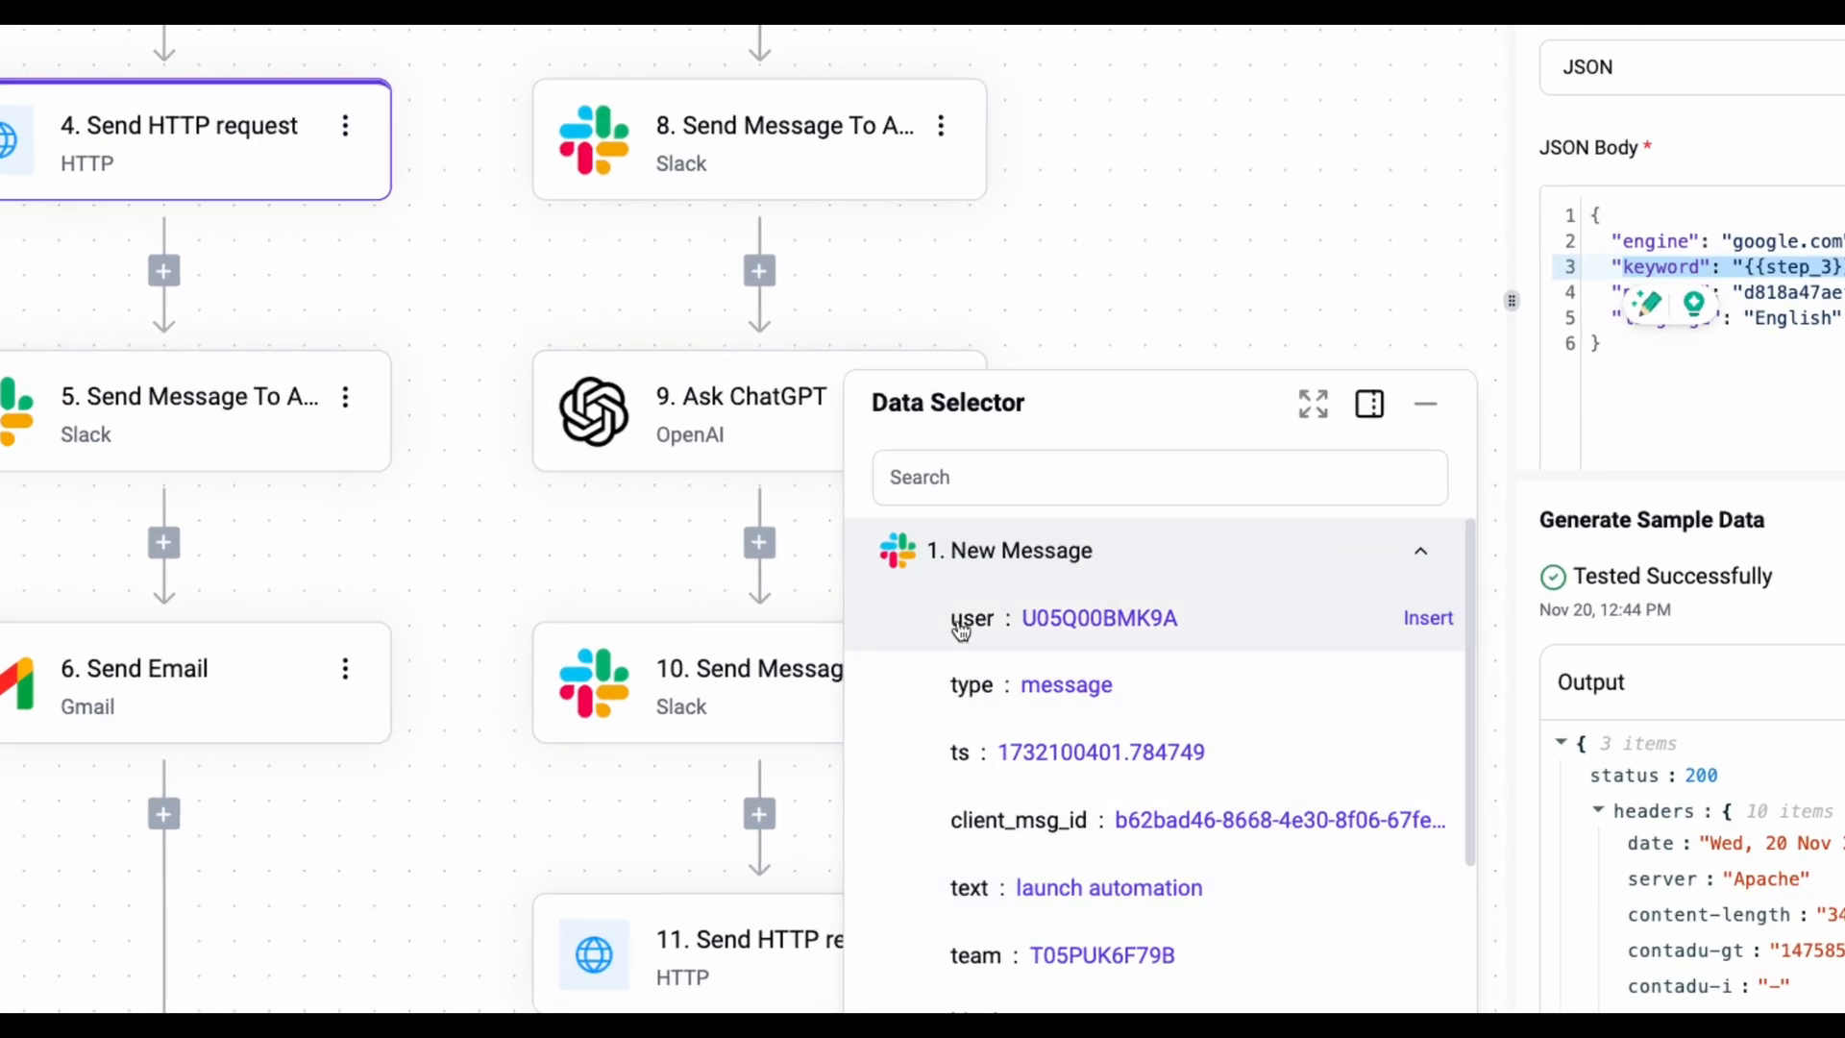
pyautogui.moveTo(971, 891)
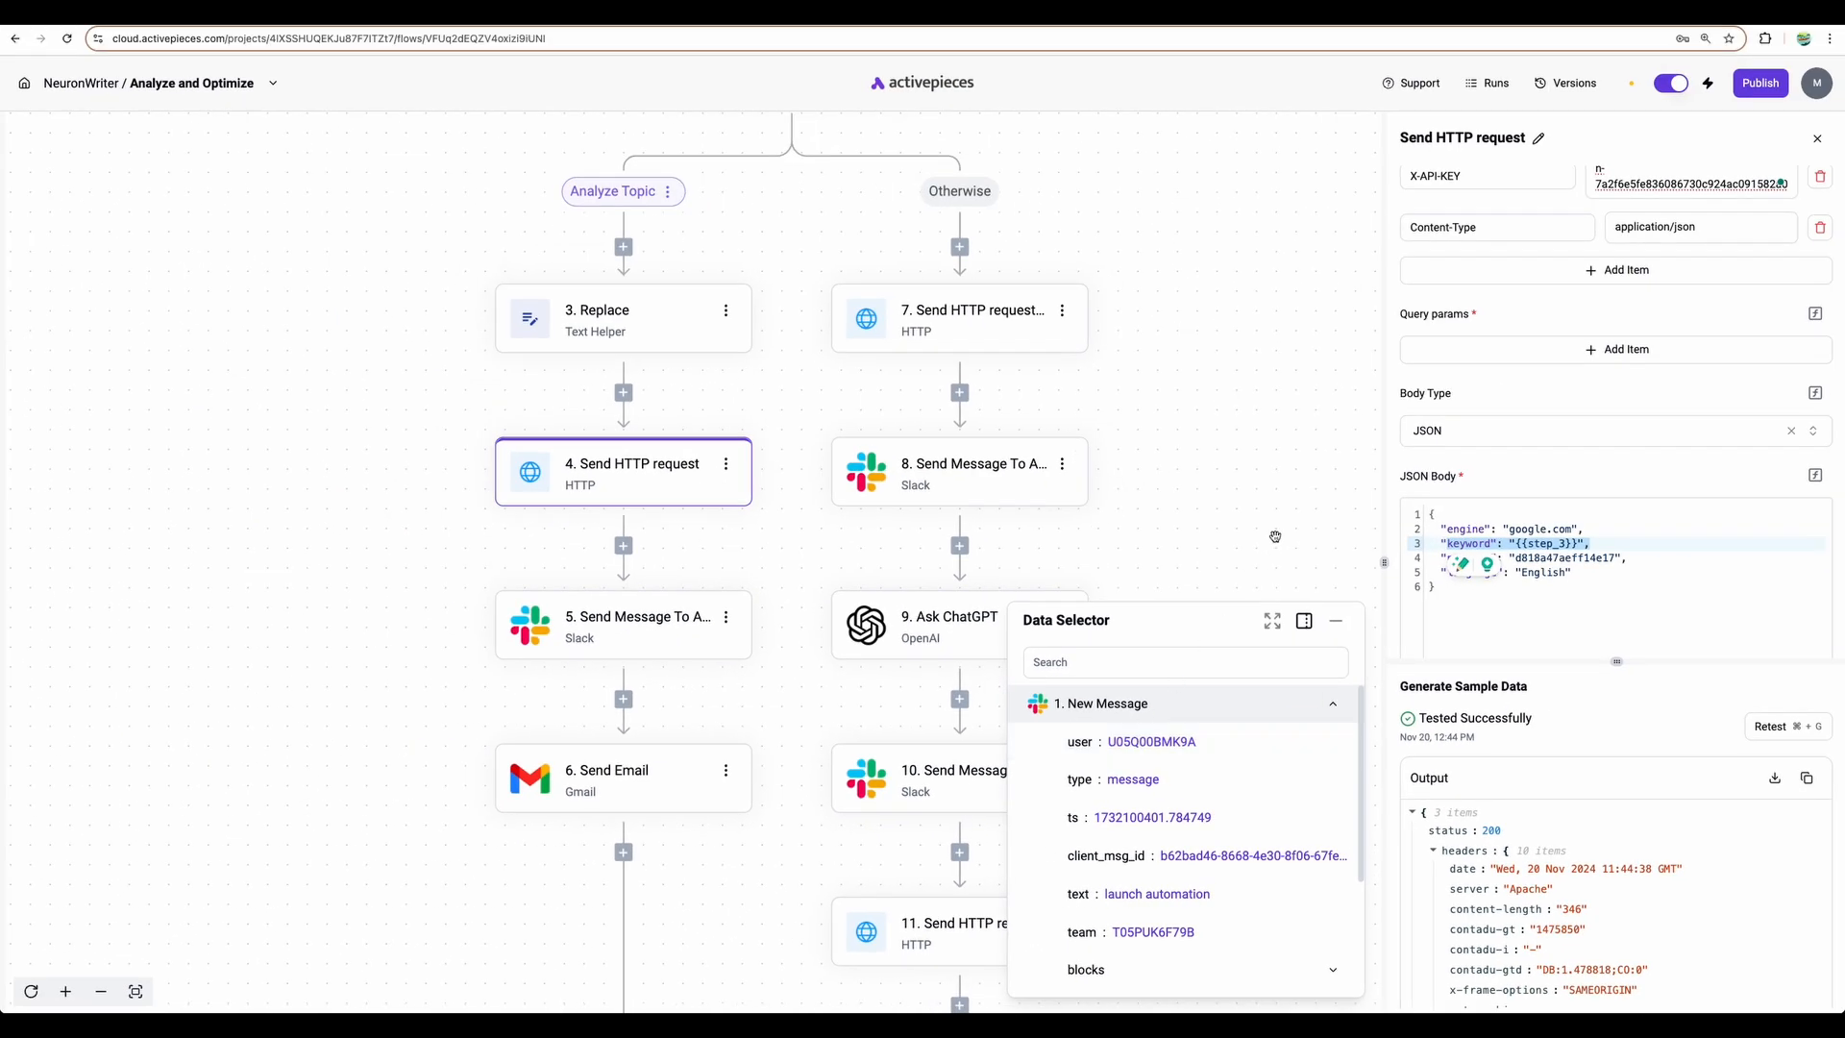
pyautogui.click(1275, 537)
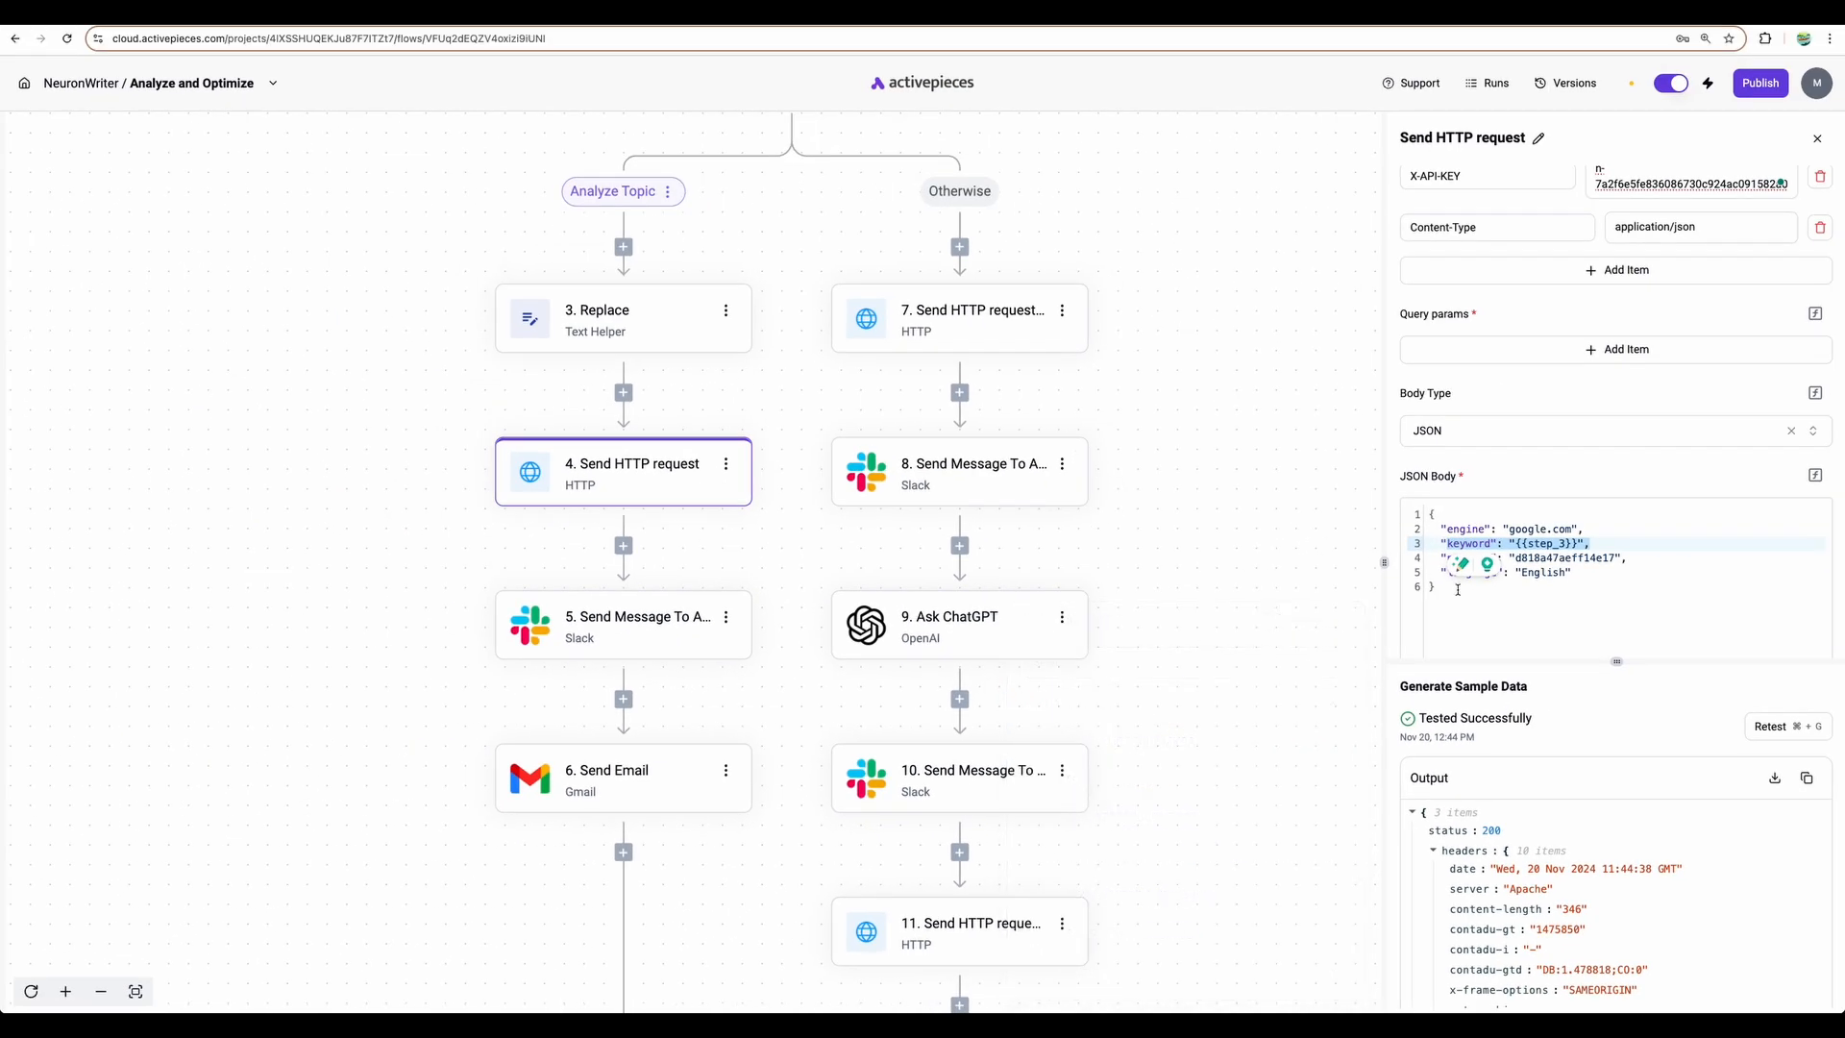
pyautogui.scroll(4, 1529, 404)
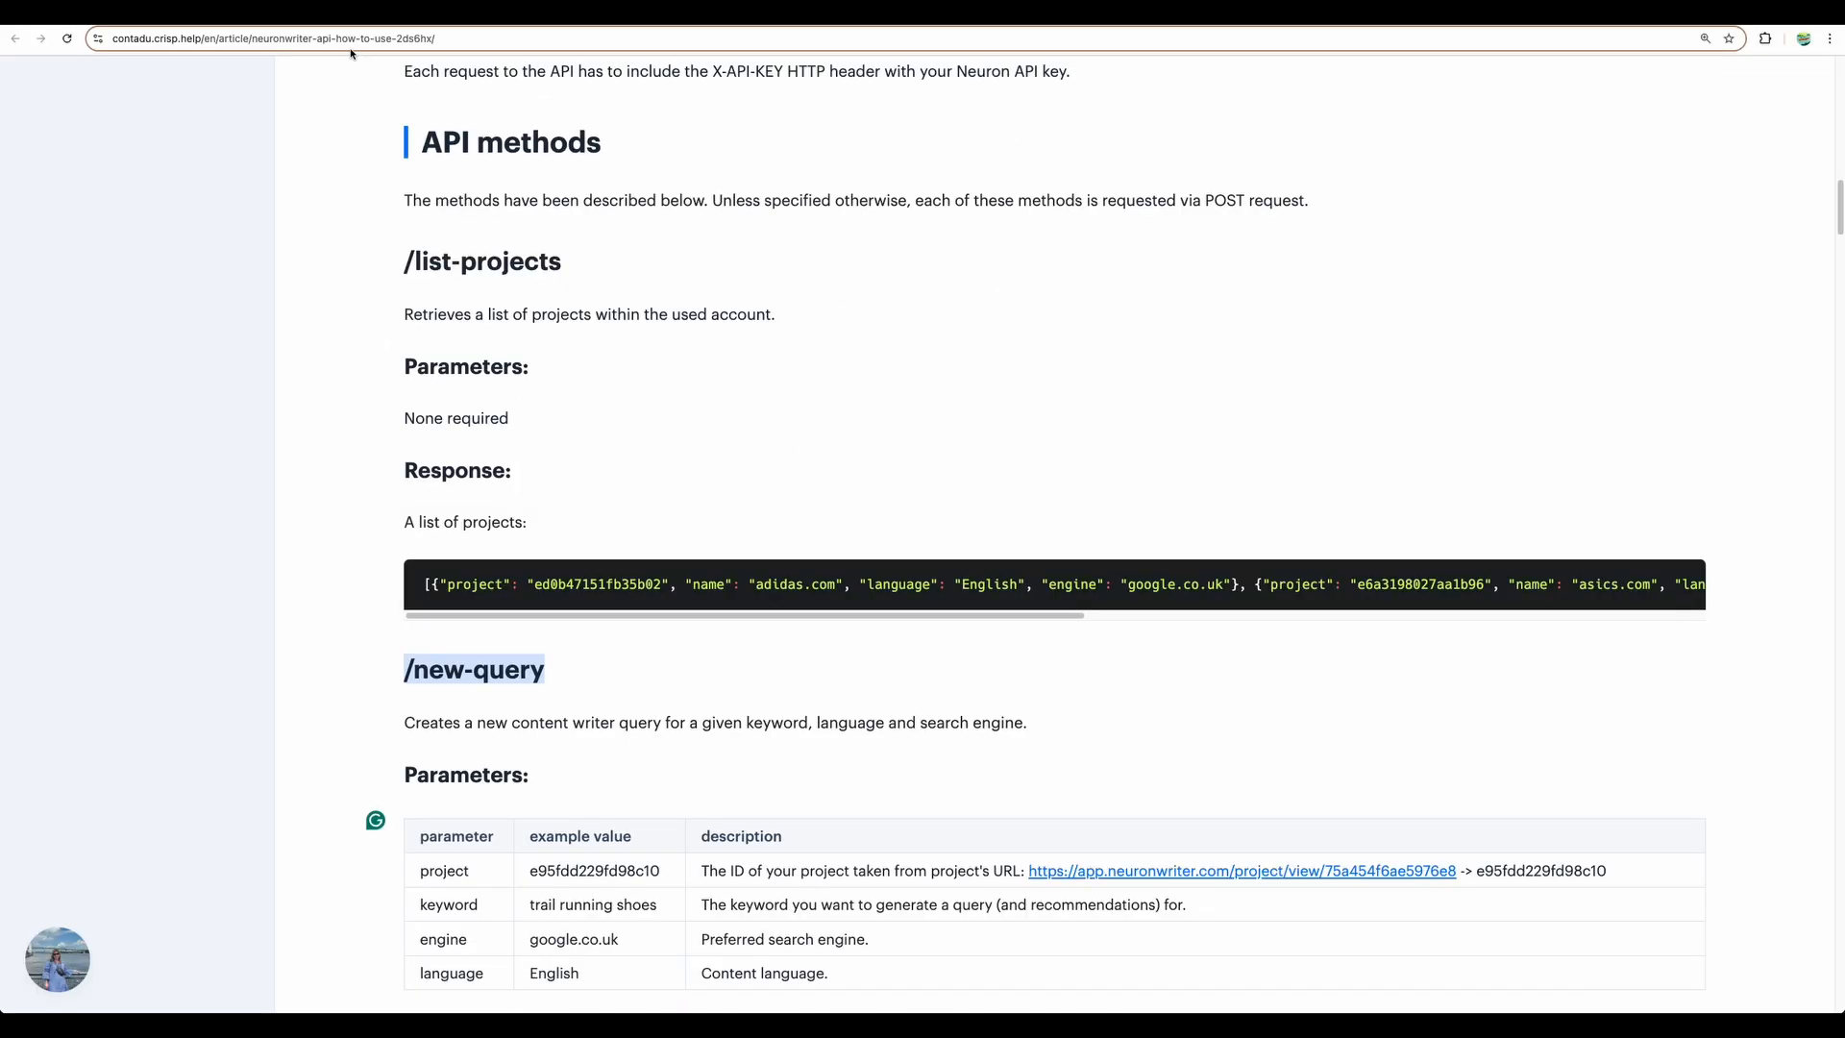
# - Scroll to the Python new-query usage example and highlight its three headers lines
pyautogui.scroll(-4, 359, 410)
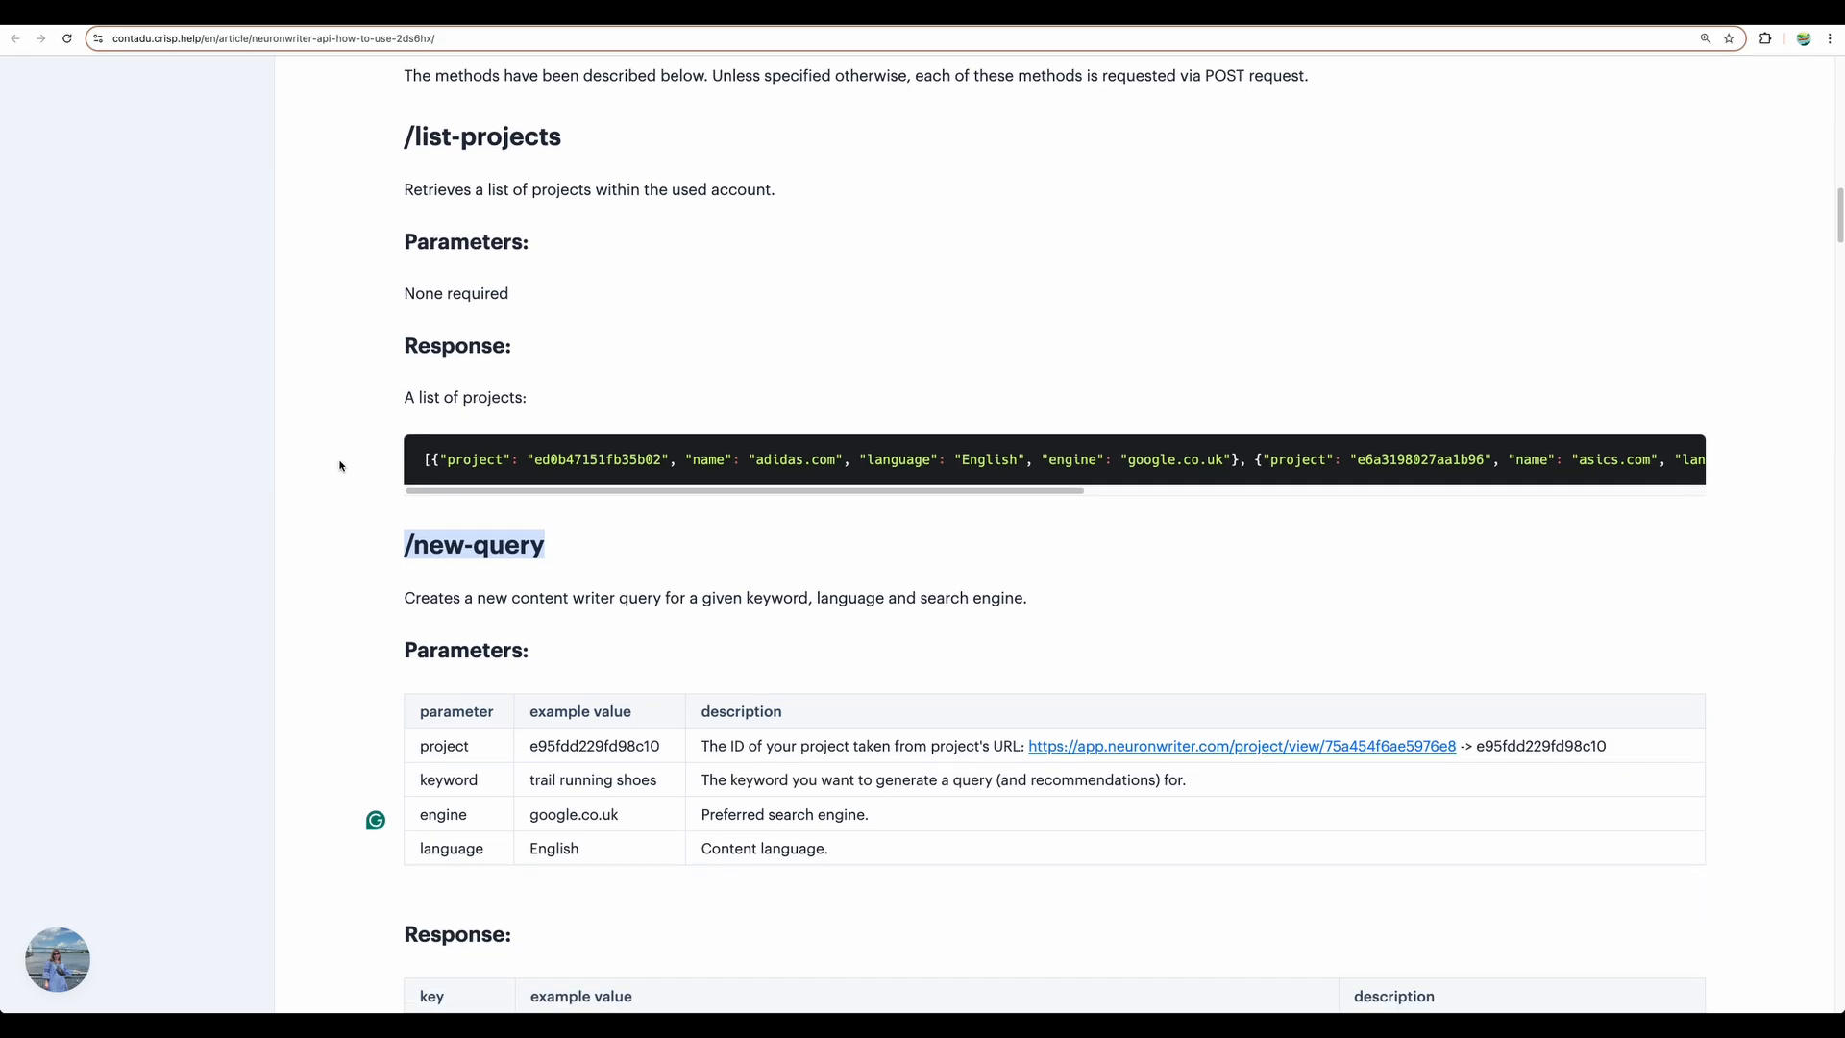
pyautogui.scroll(-5, 377, 444)
pyautogui.scroll(3, 378, 440)
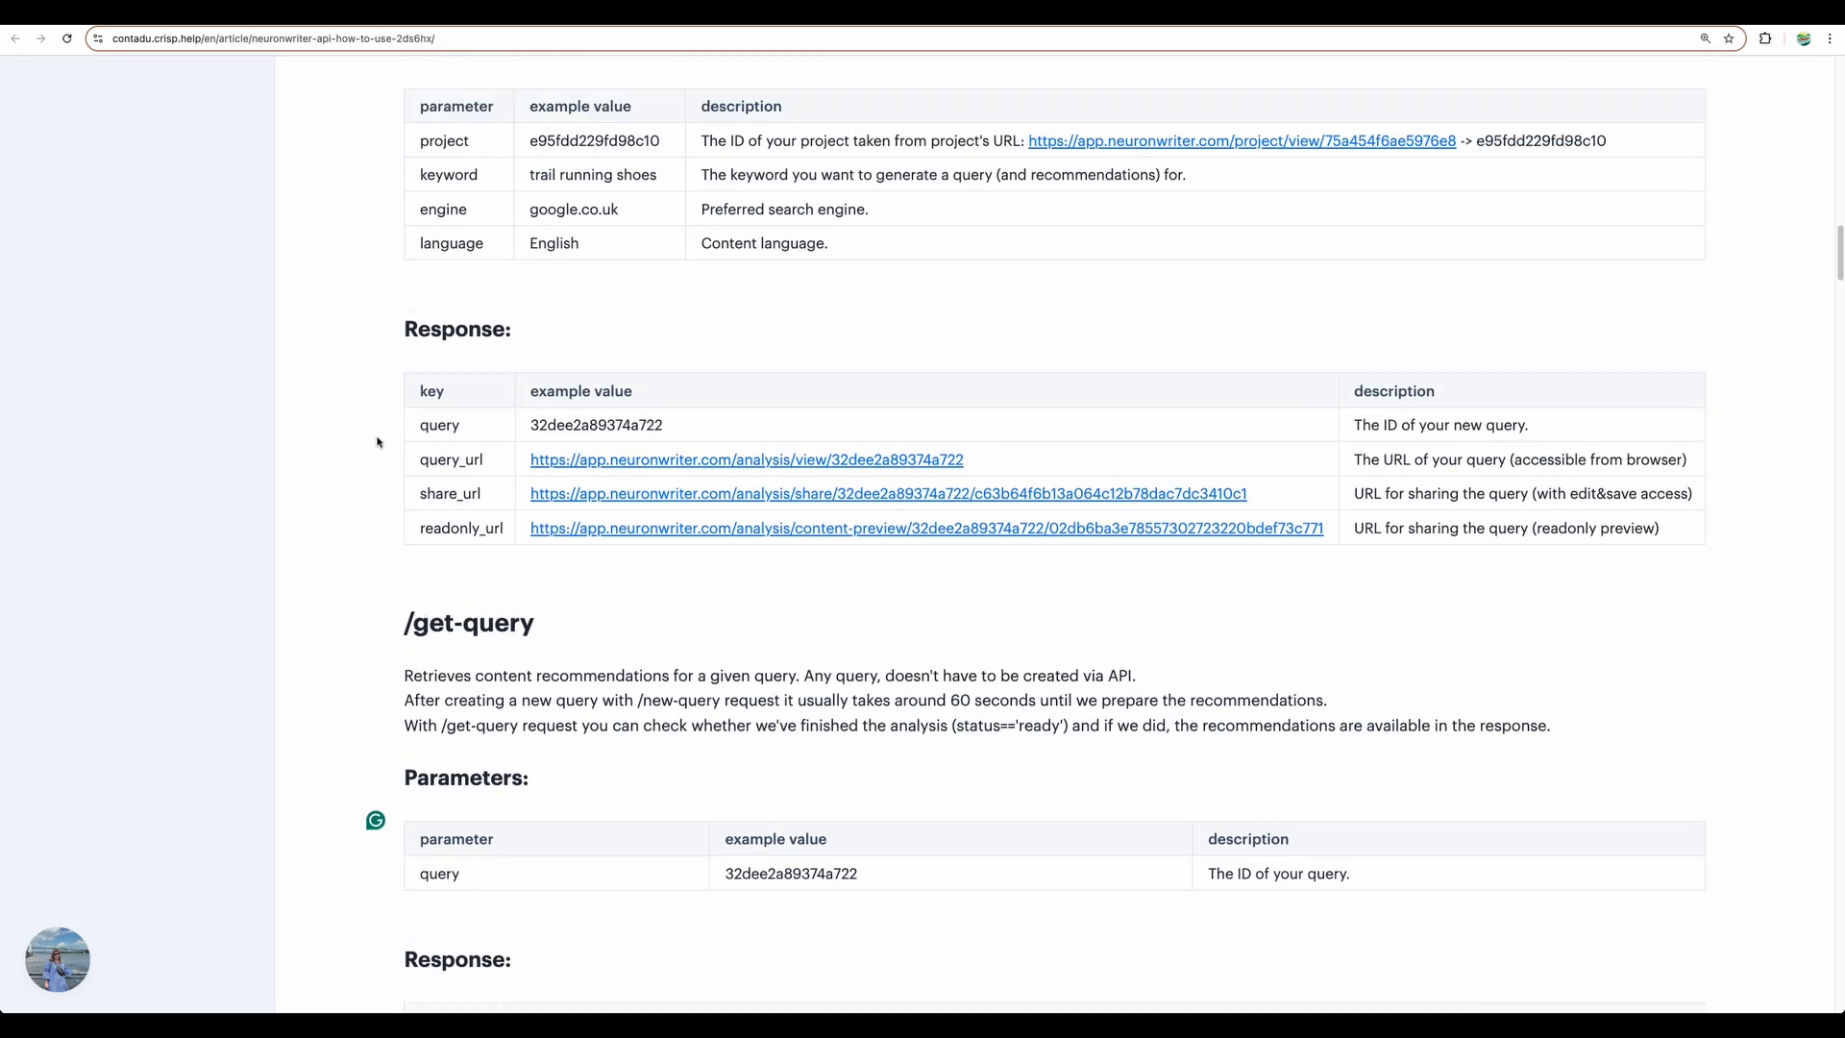
pyautogui.scroll(-20, 485, 476)
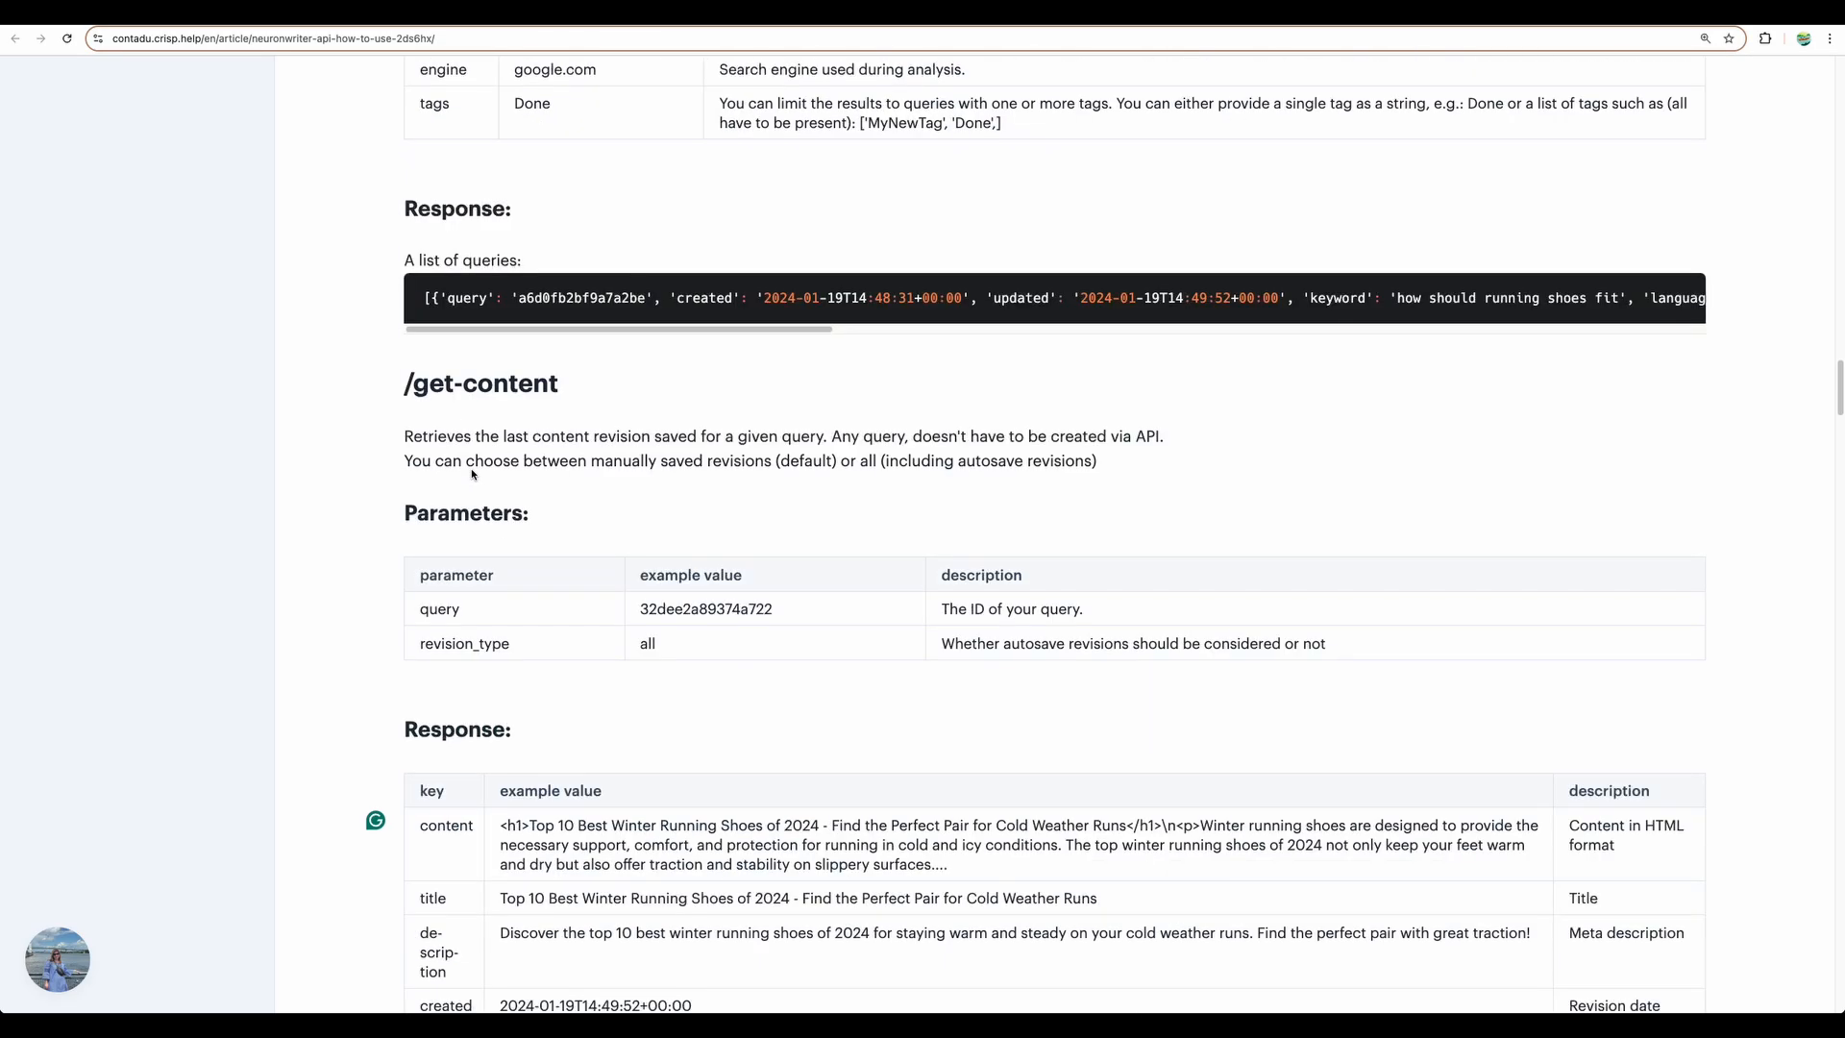
pyautogui.scroll(-4, 472, 474)
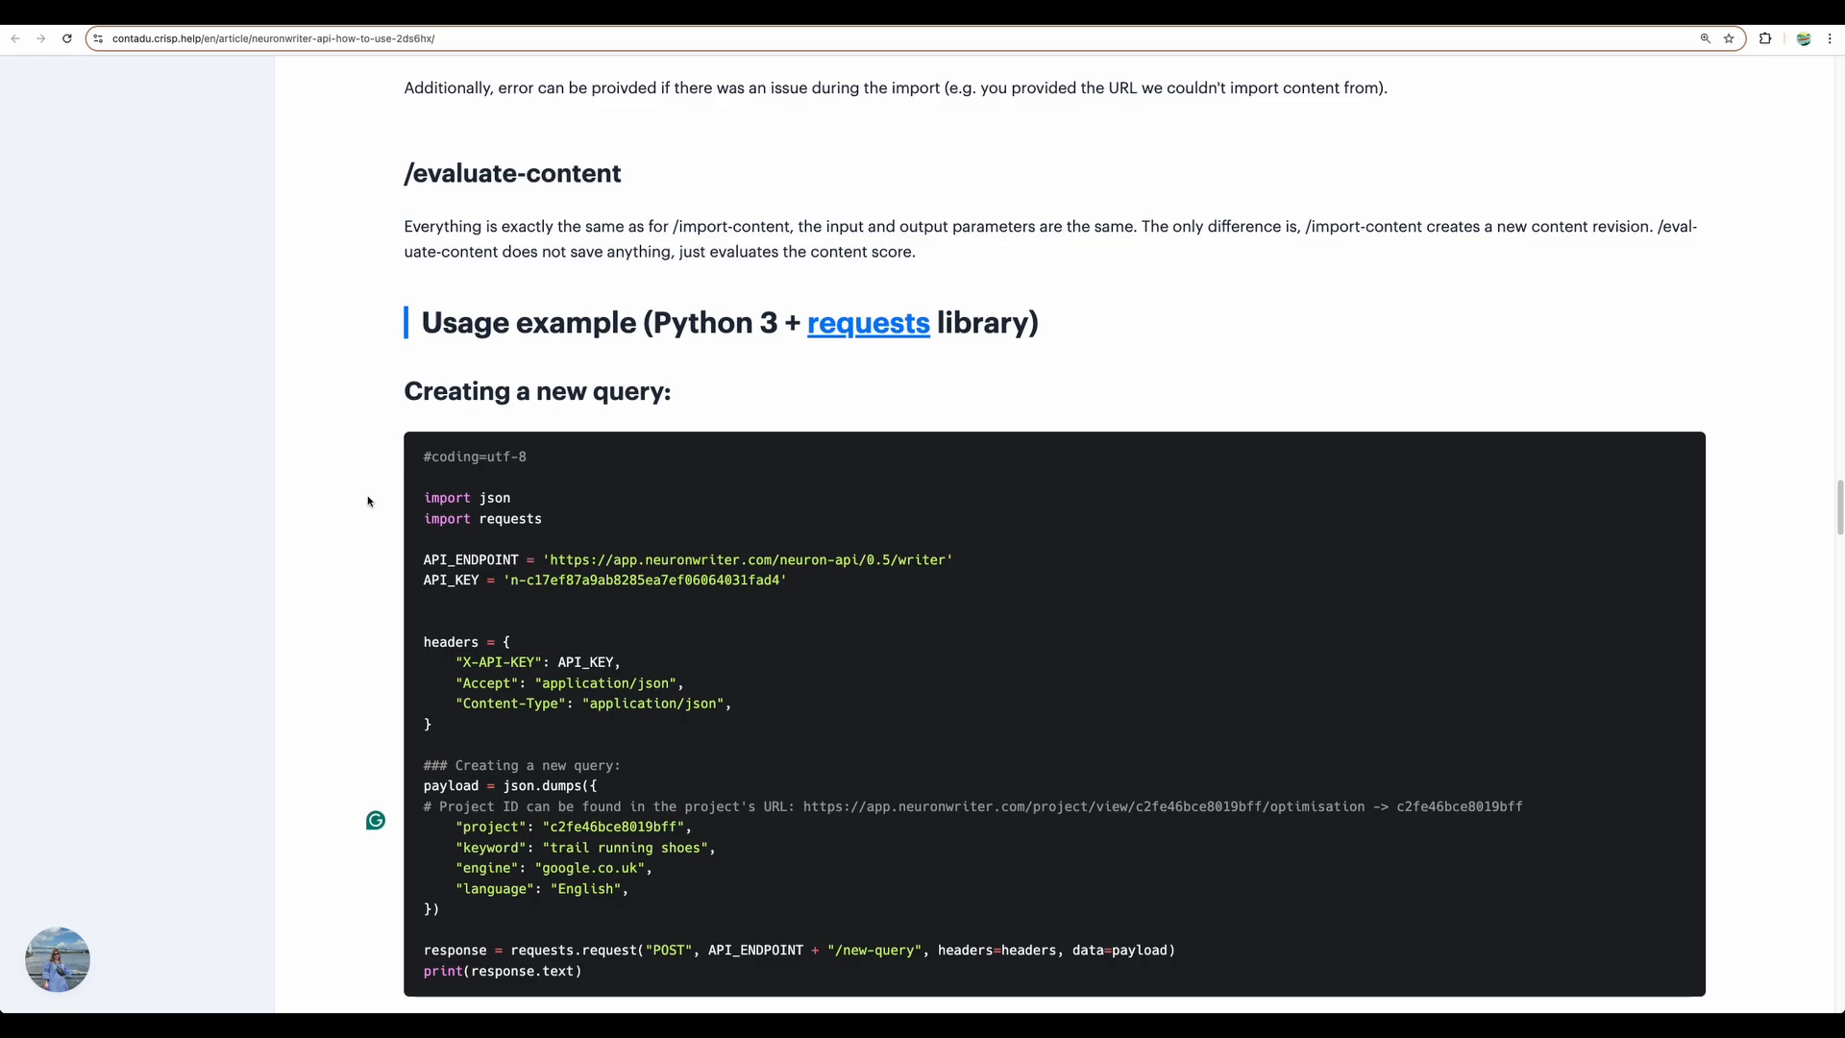
pyautogui.scroll(-1, 369, 501)
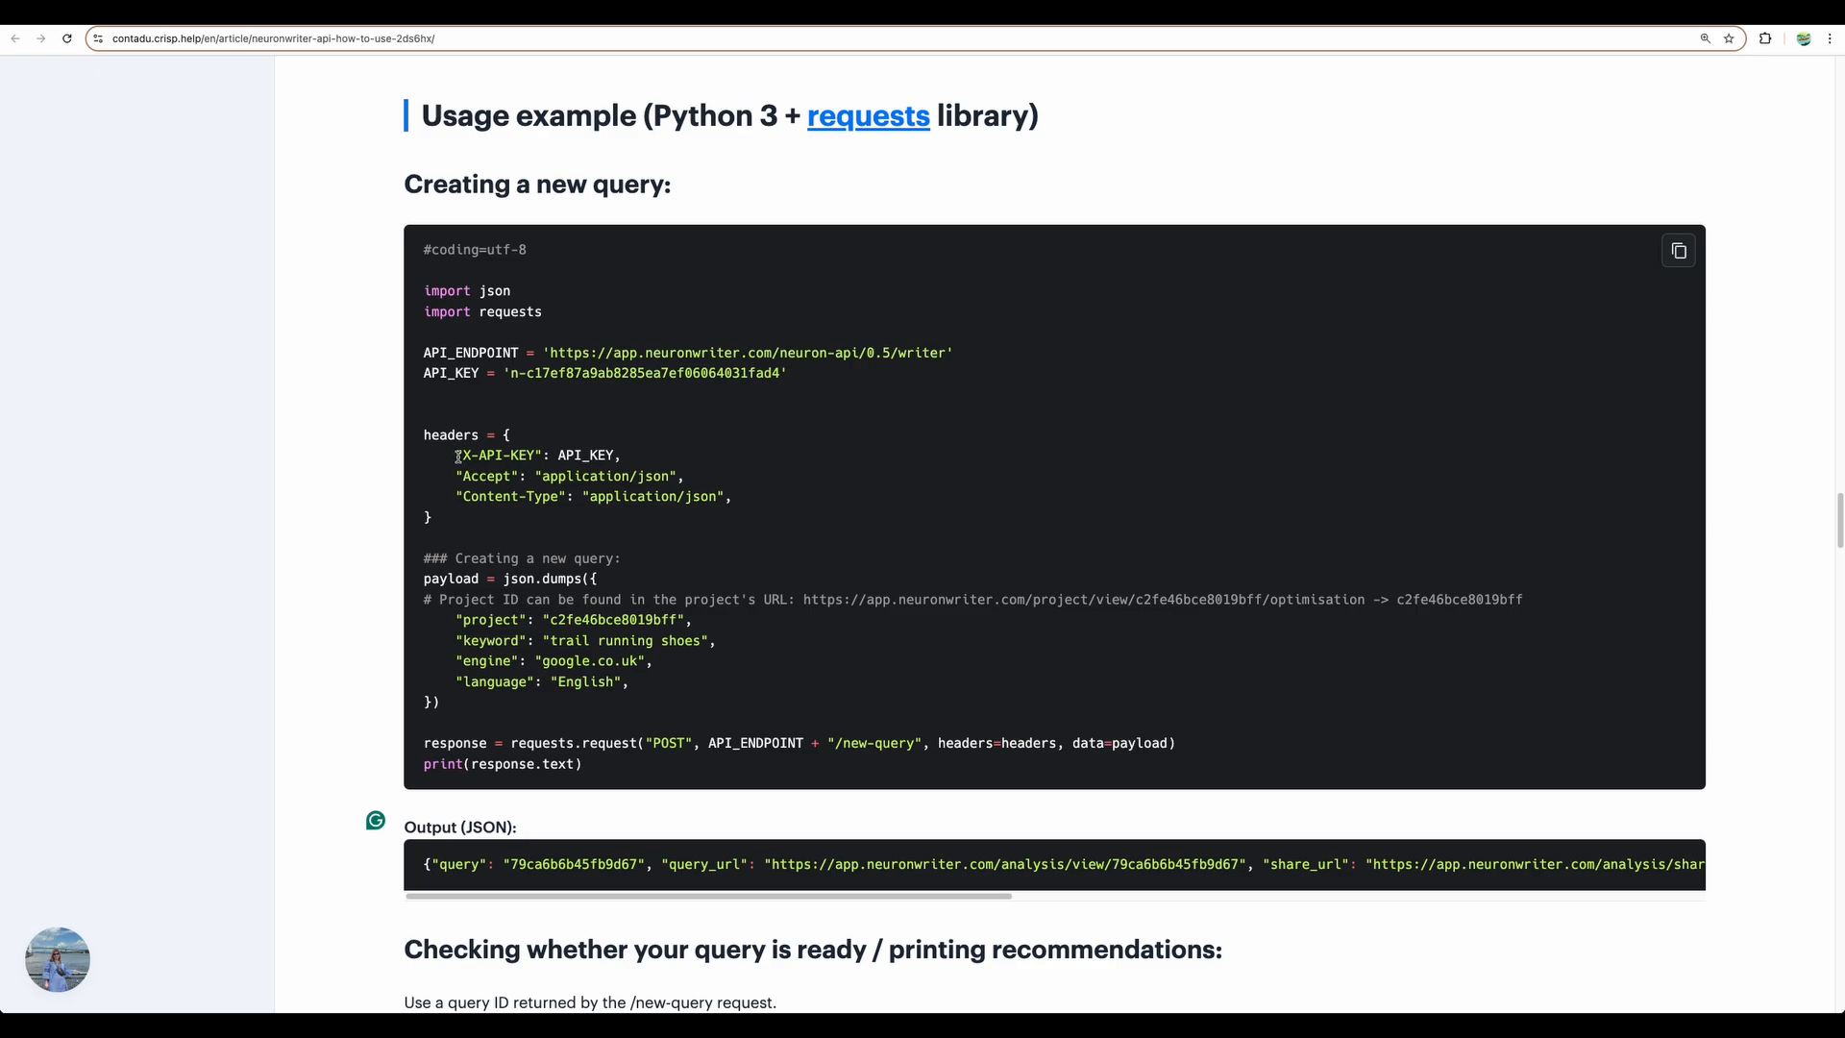
pyautogui.moveTo(460, 458); pyautogui.dragTo(727, 496)
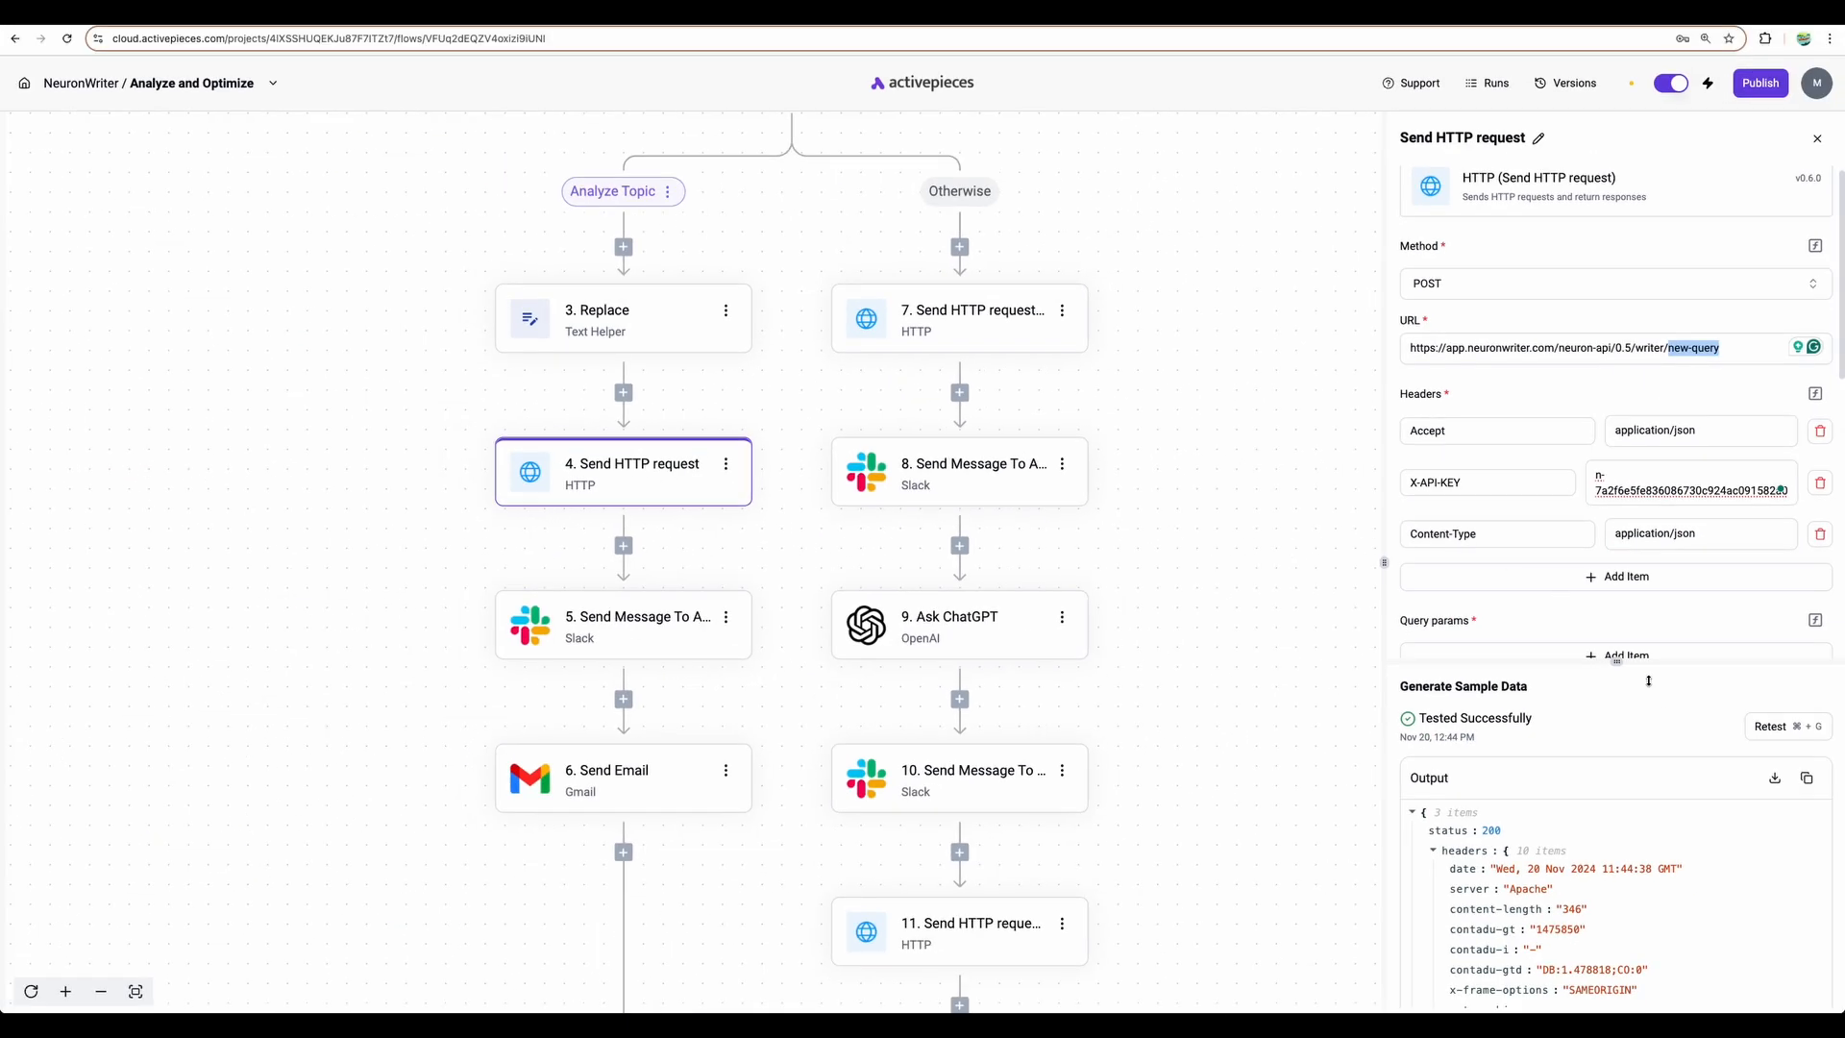
# - Highlight the HTTP step's JSON body, open step 5's Slack message, and mark the bot's Created query reply
pyautogui.scroll(-5, 1548, 584)
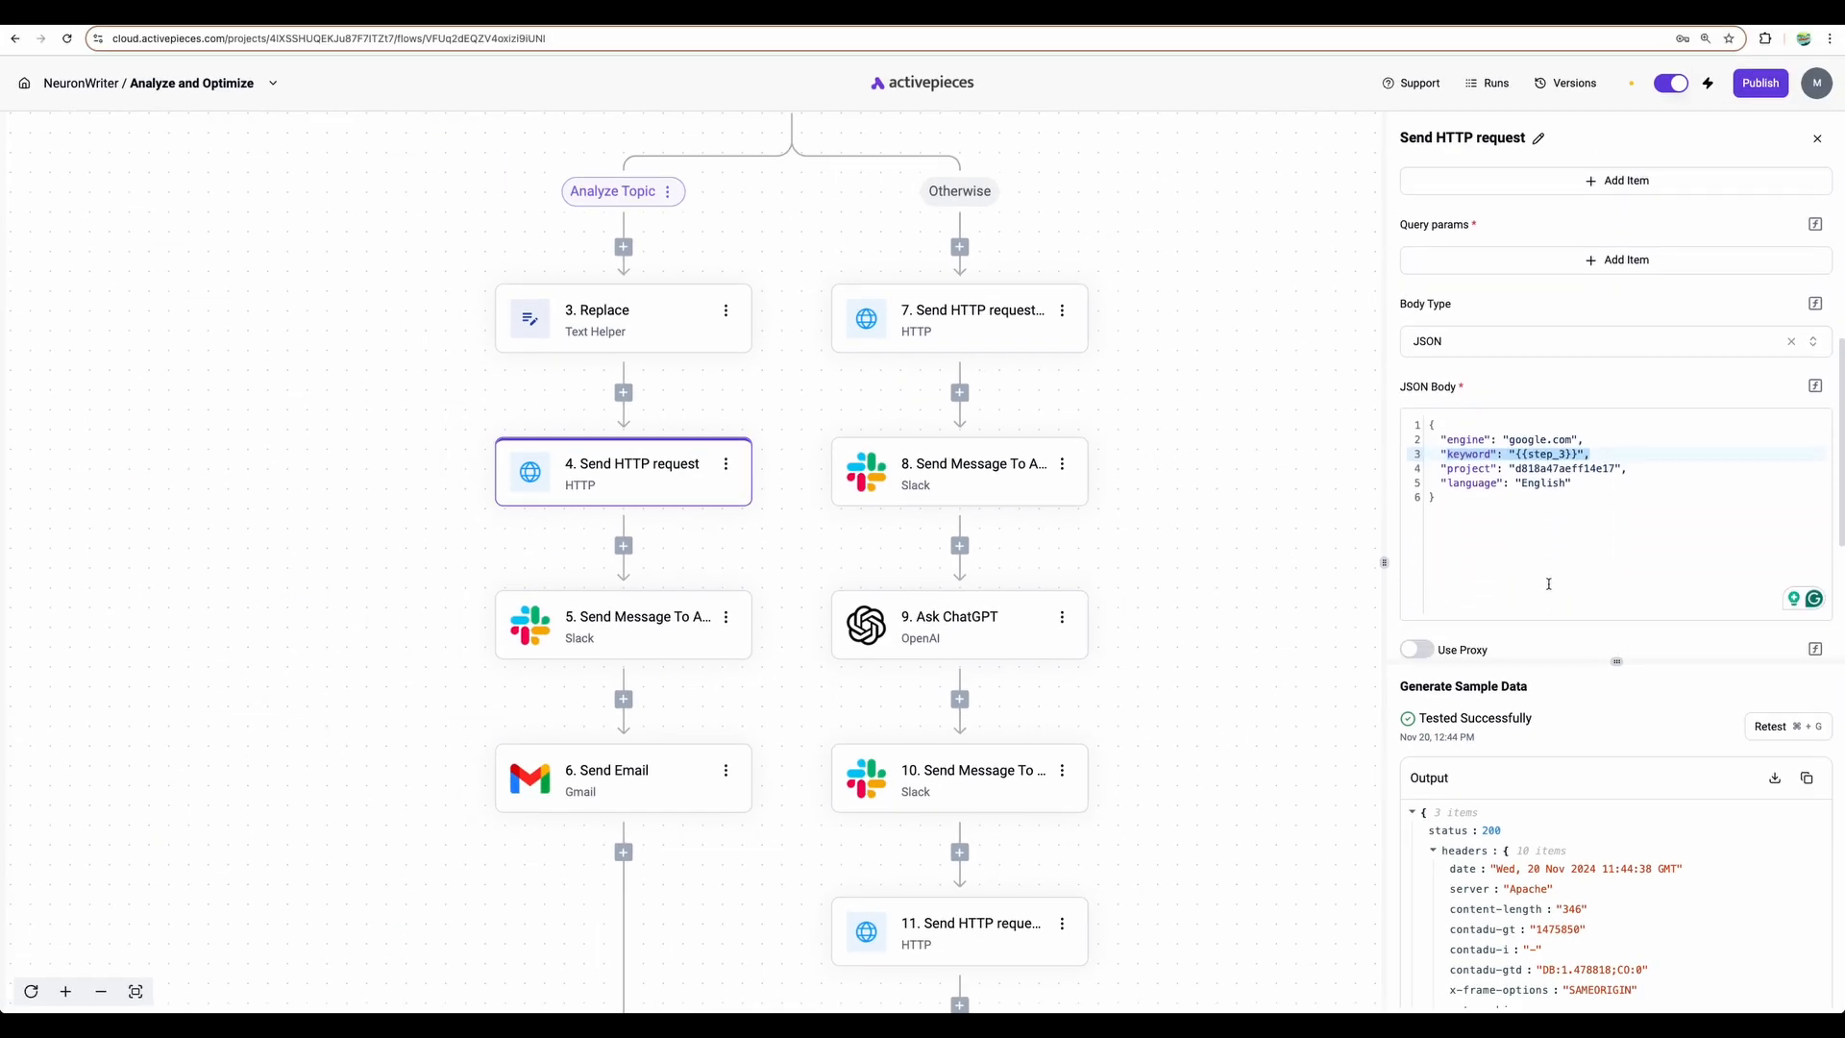
pyautogui.click(1463, 494)
pyautogui.moveTo(1463, 494); pyautogui.dragTo(1421, 428)
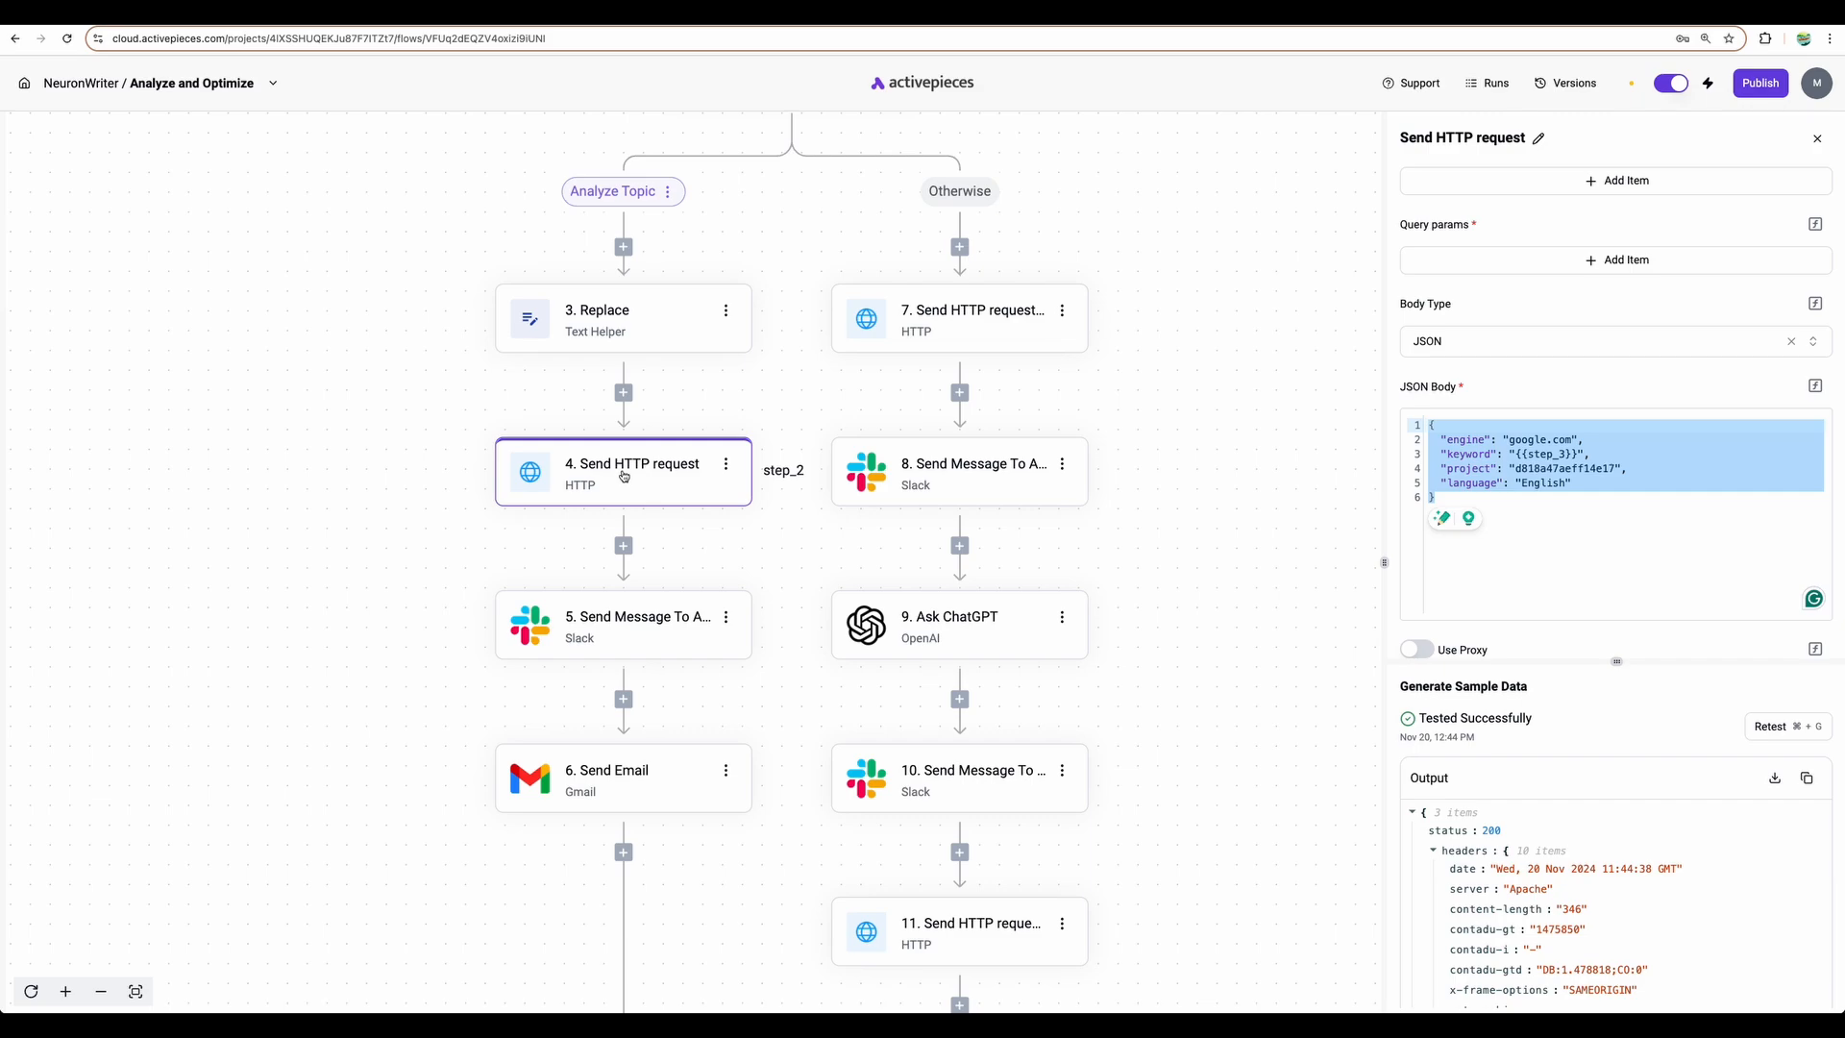
pyautogui.click(617, 623)
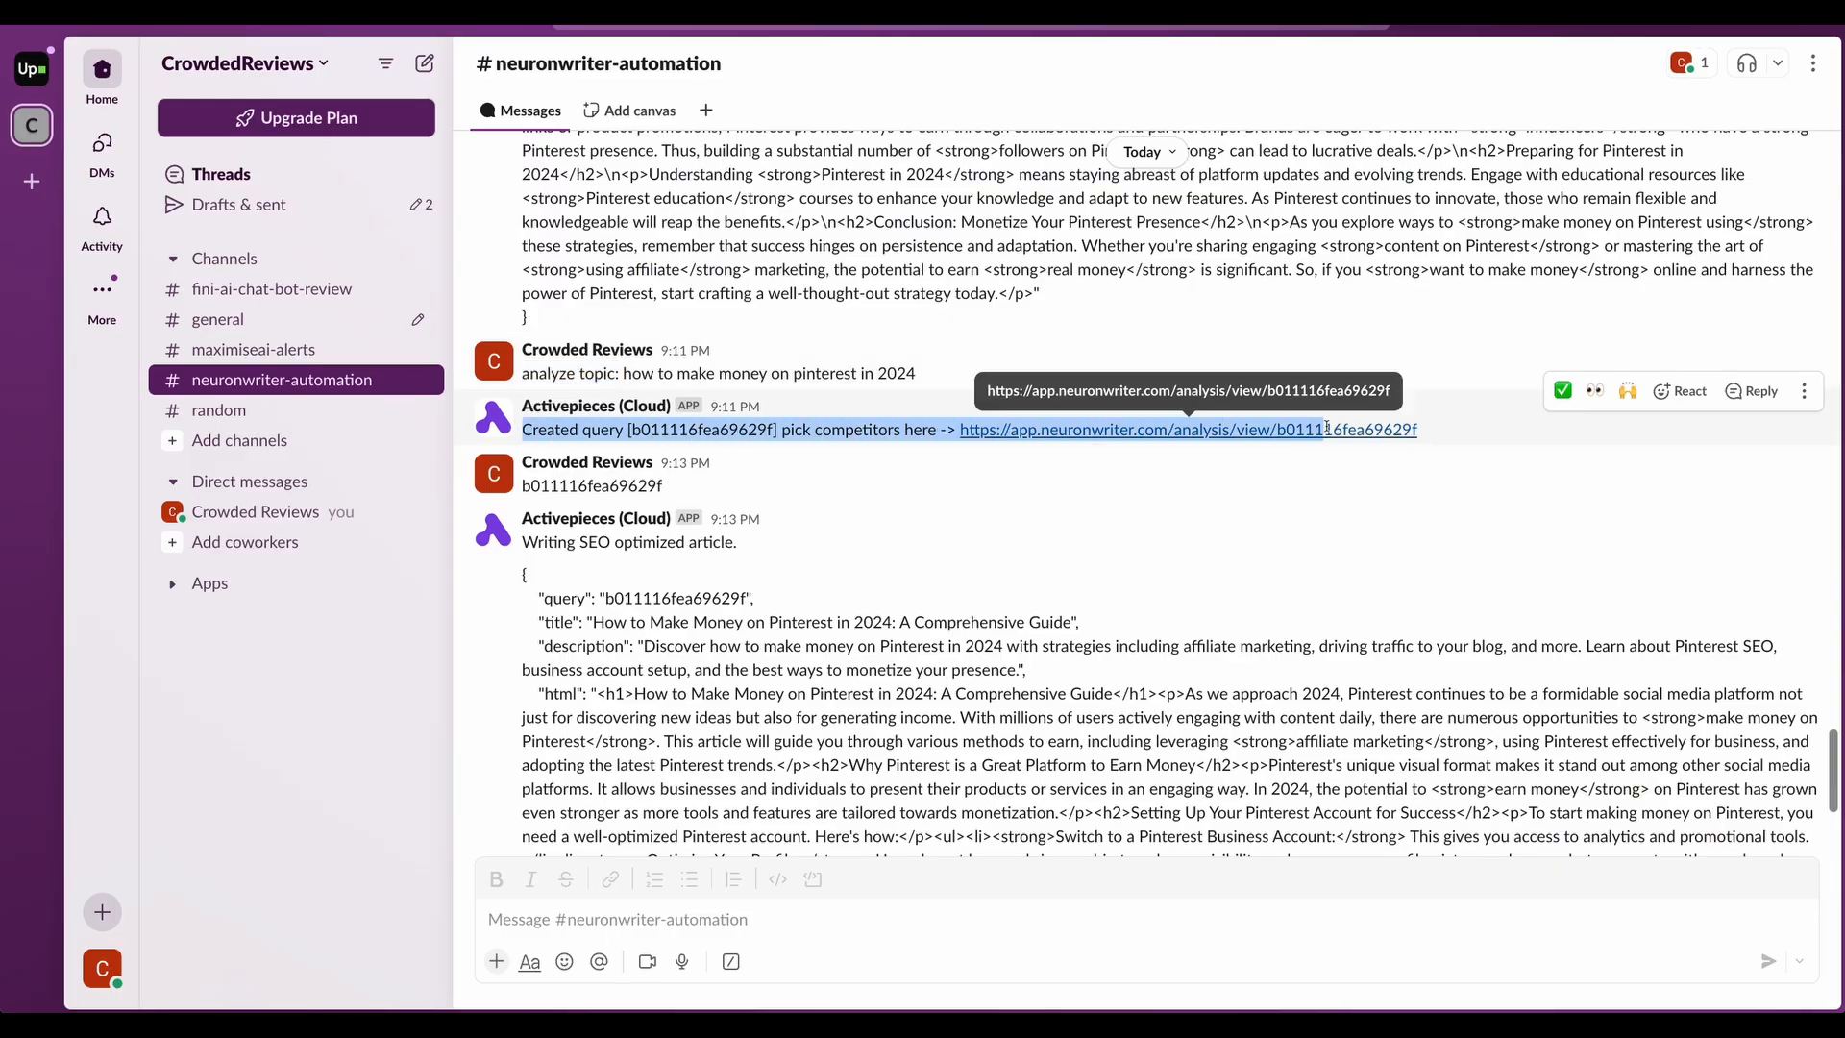
pyautogui.moveTo(524, 429); pyautogui.dragTo(1382, 447)
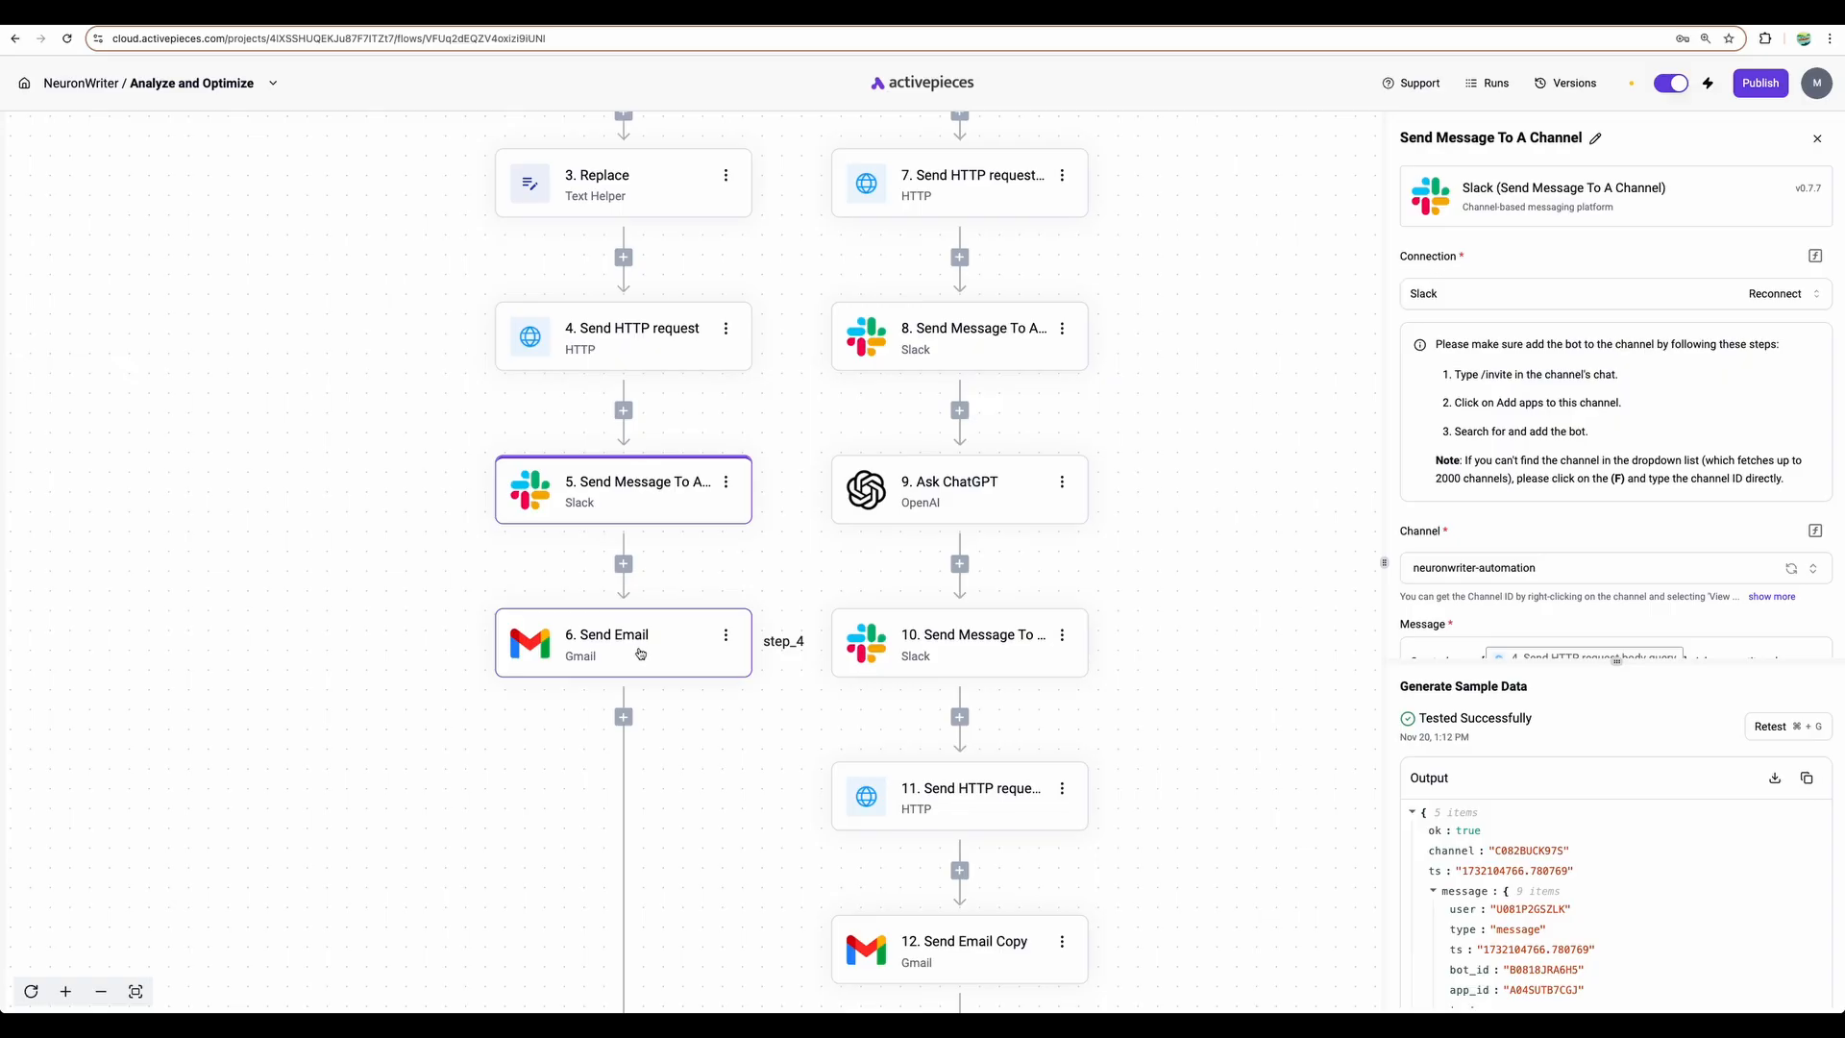
# - Open the step 6 Send Email node, then scroll the canvas back to the Router's branches
pyautogui.click(641, 655)
pyautogui.scroll(3, 730, 624)
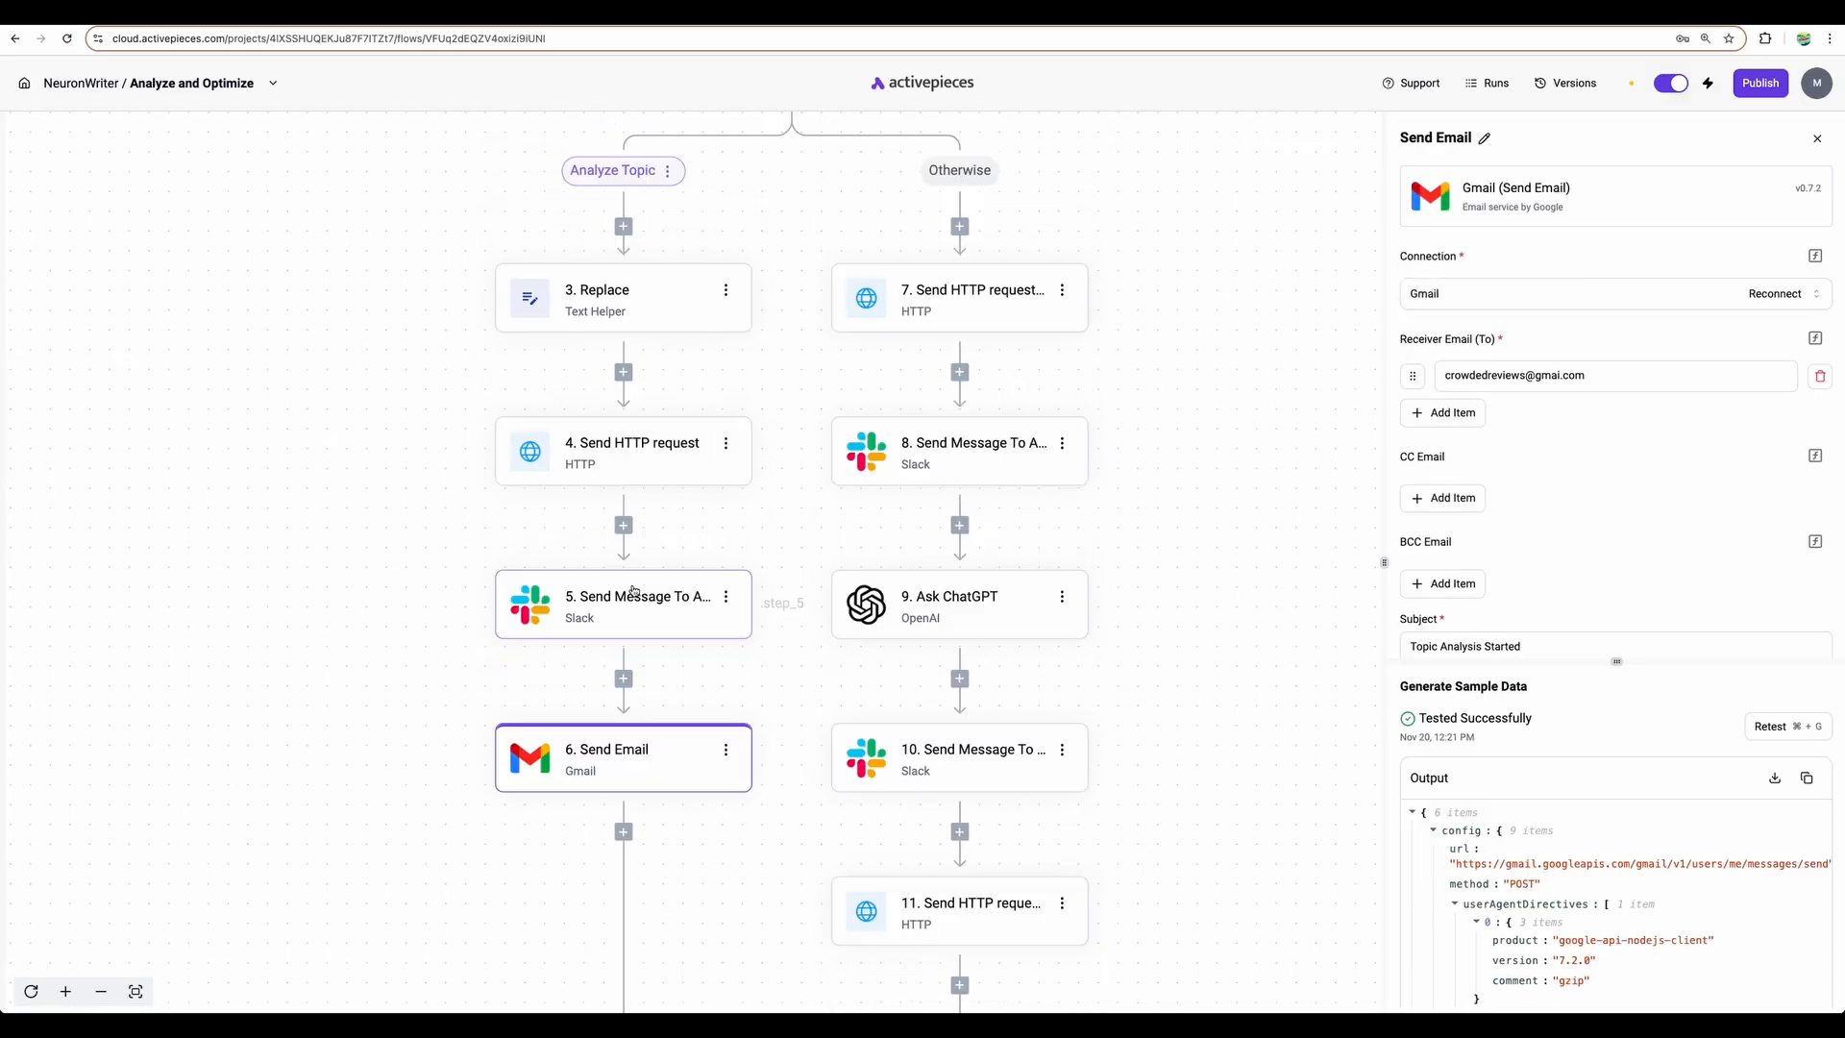
pyautogui.scroll(1, 650, 724)
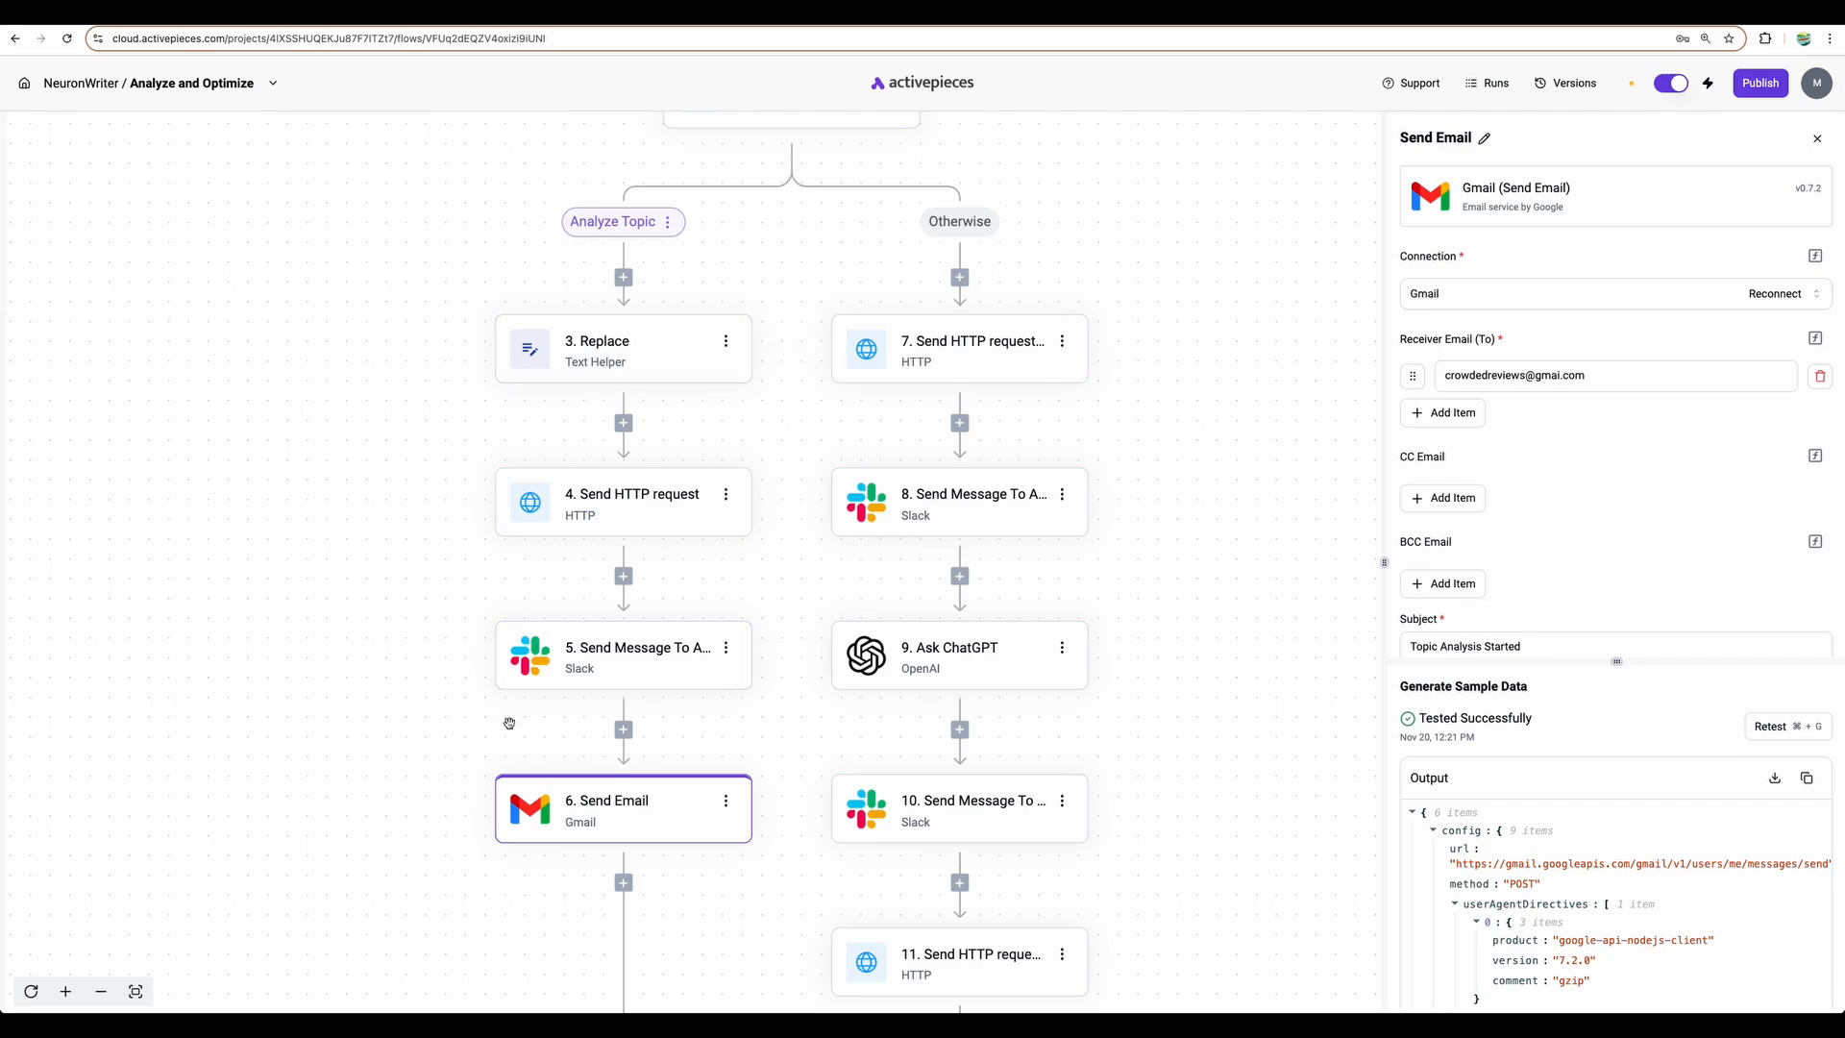
pyautogui.scroll(3, 679, 486)
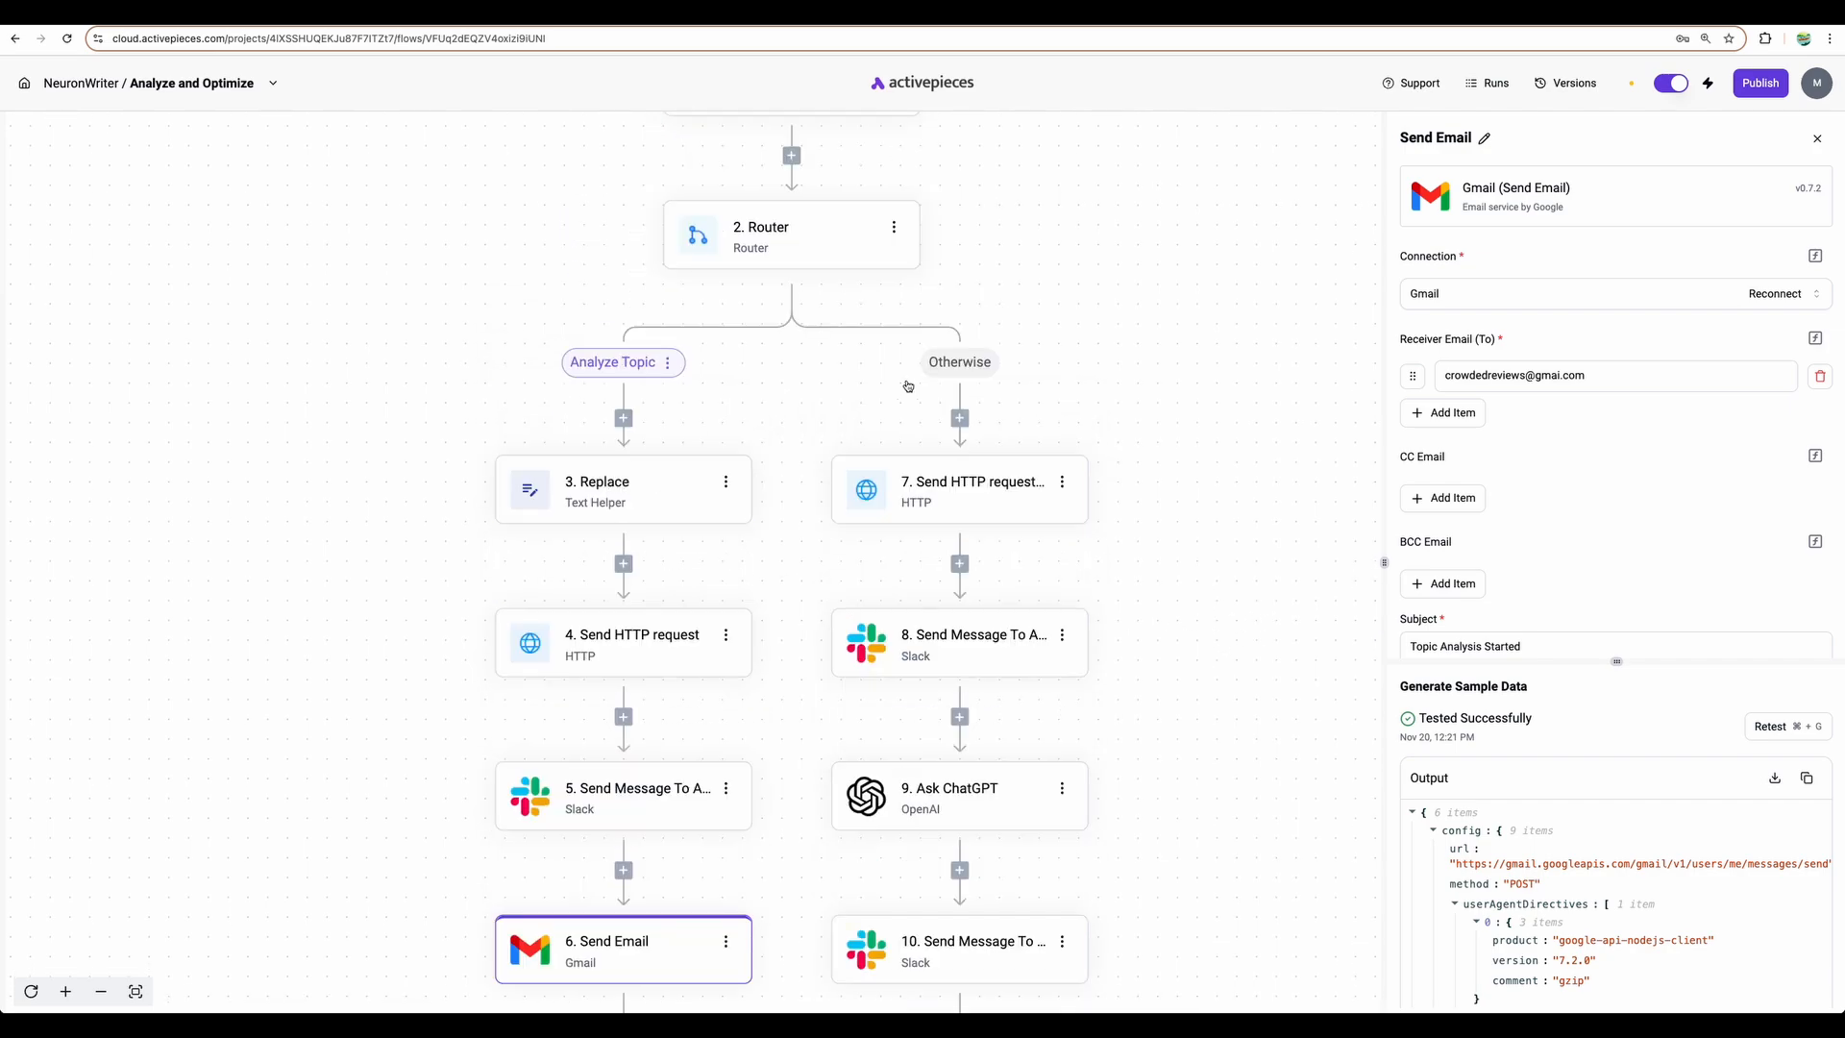
pyautogui.scroll(3, 906, 382)
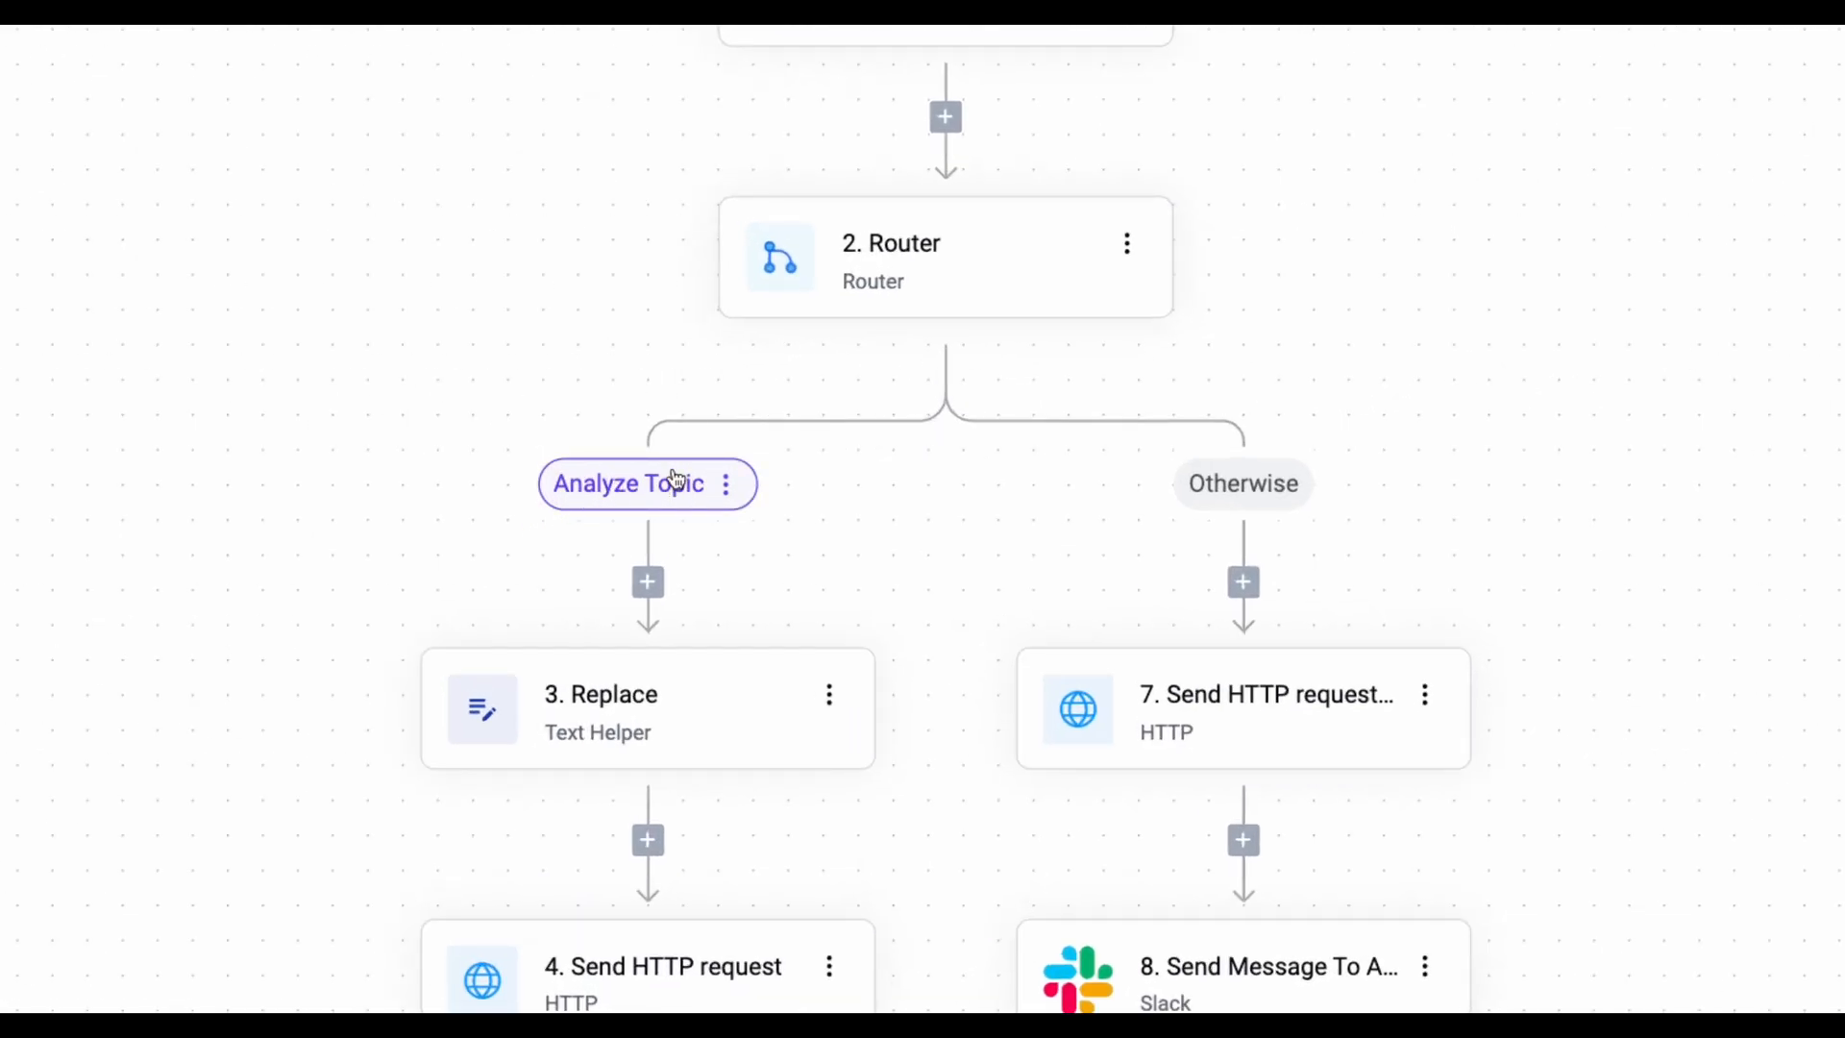
pyautogui.scroll(-5, 679, 482)
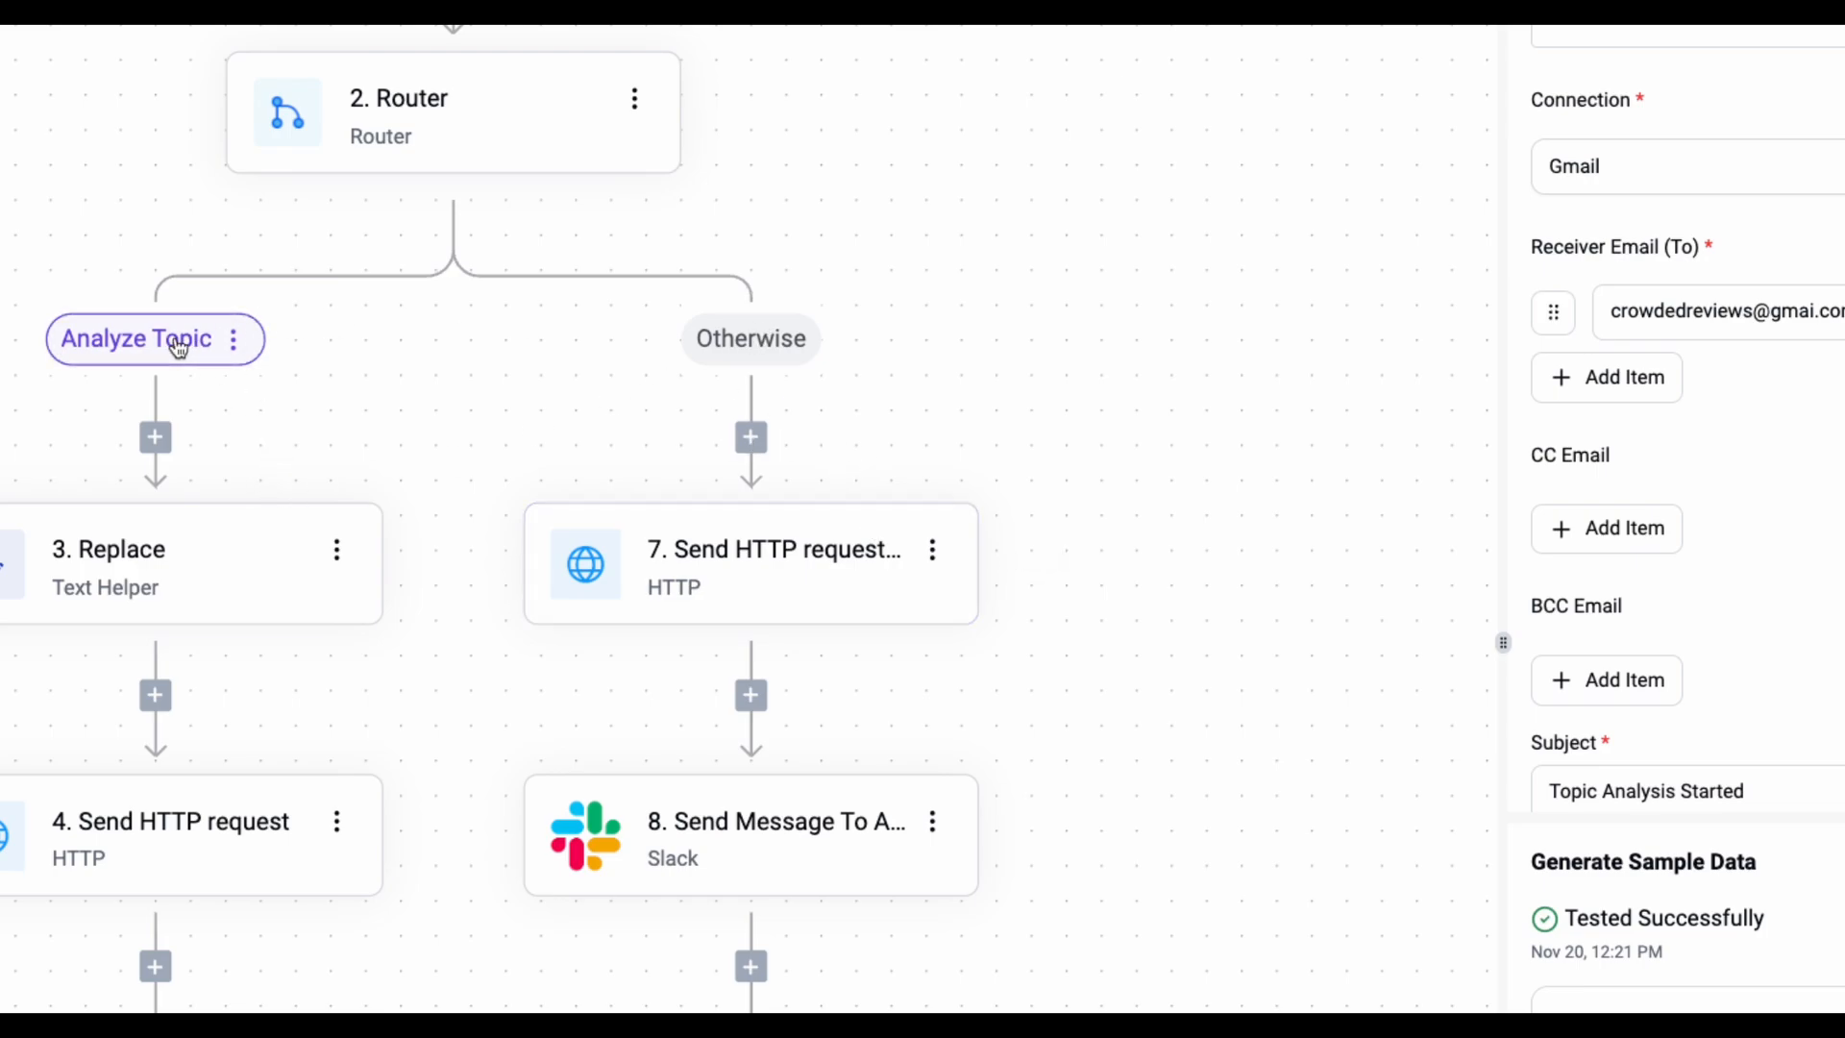
# - Open step 7's HTTP request and select its NeuronWriter get-query request URL
pyautogui.click(746, 575)
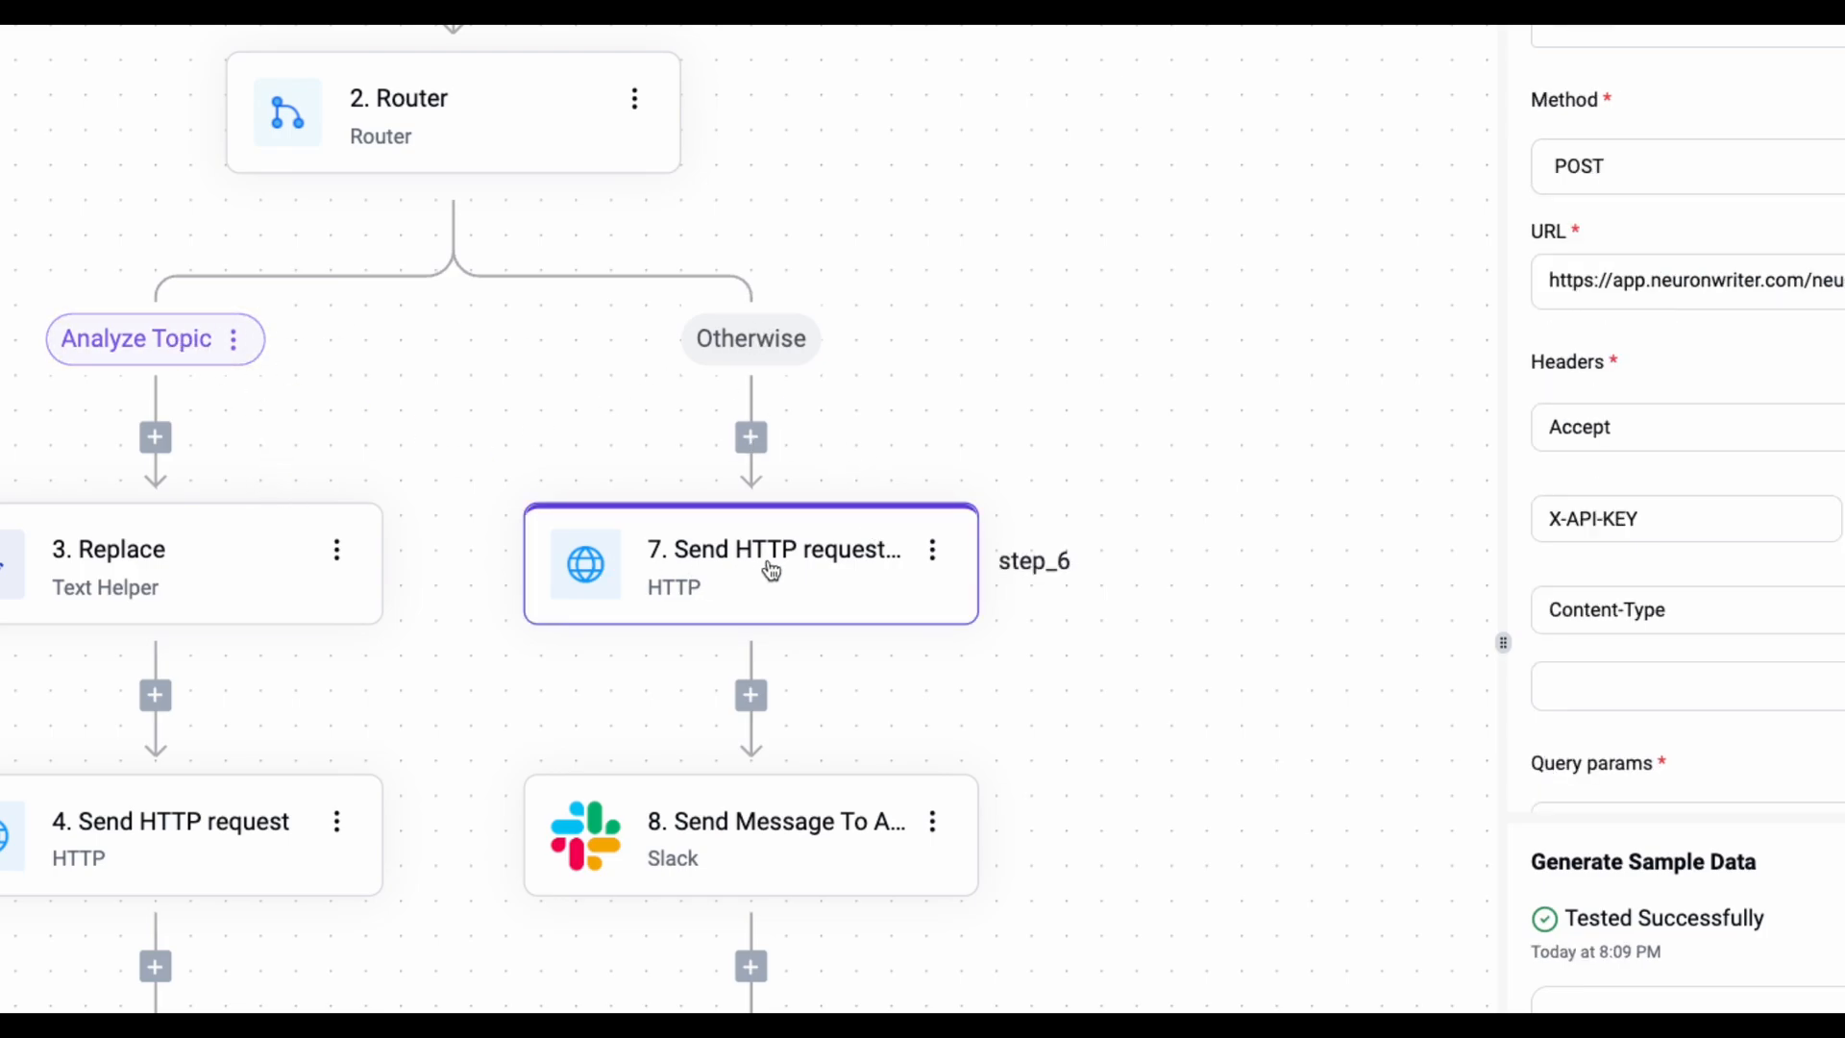
pyautogui.click(1758, 360)
pyautogui.moveTo(1755, 358); pyautogui.dragTo(1675, 358)
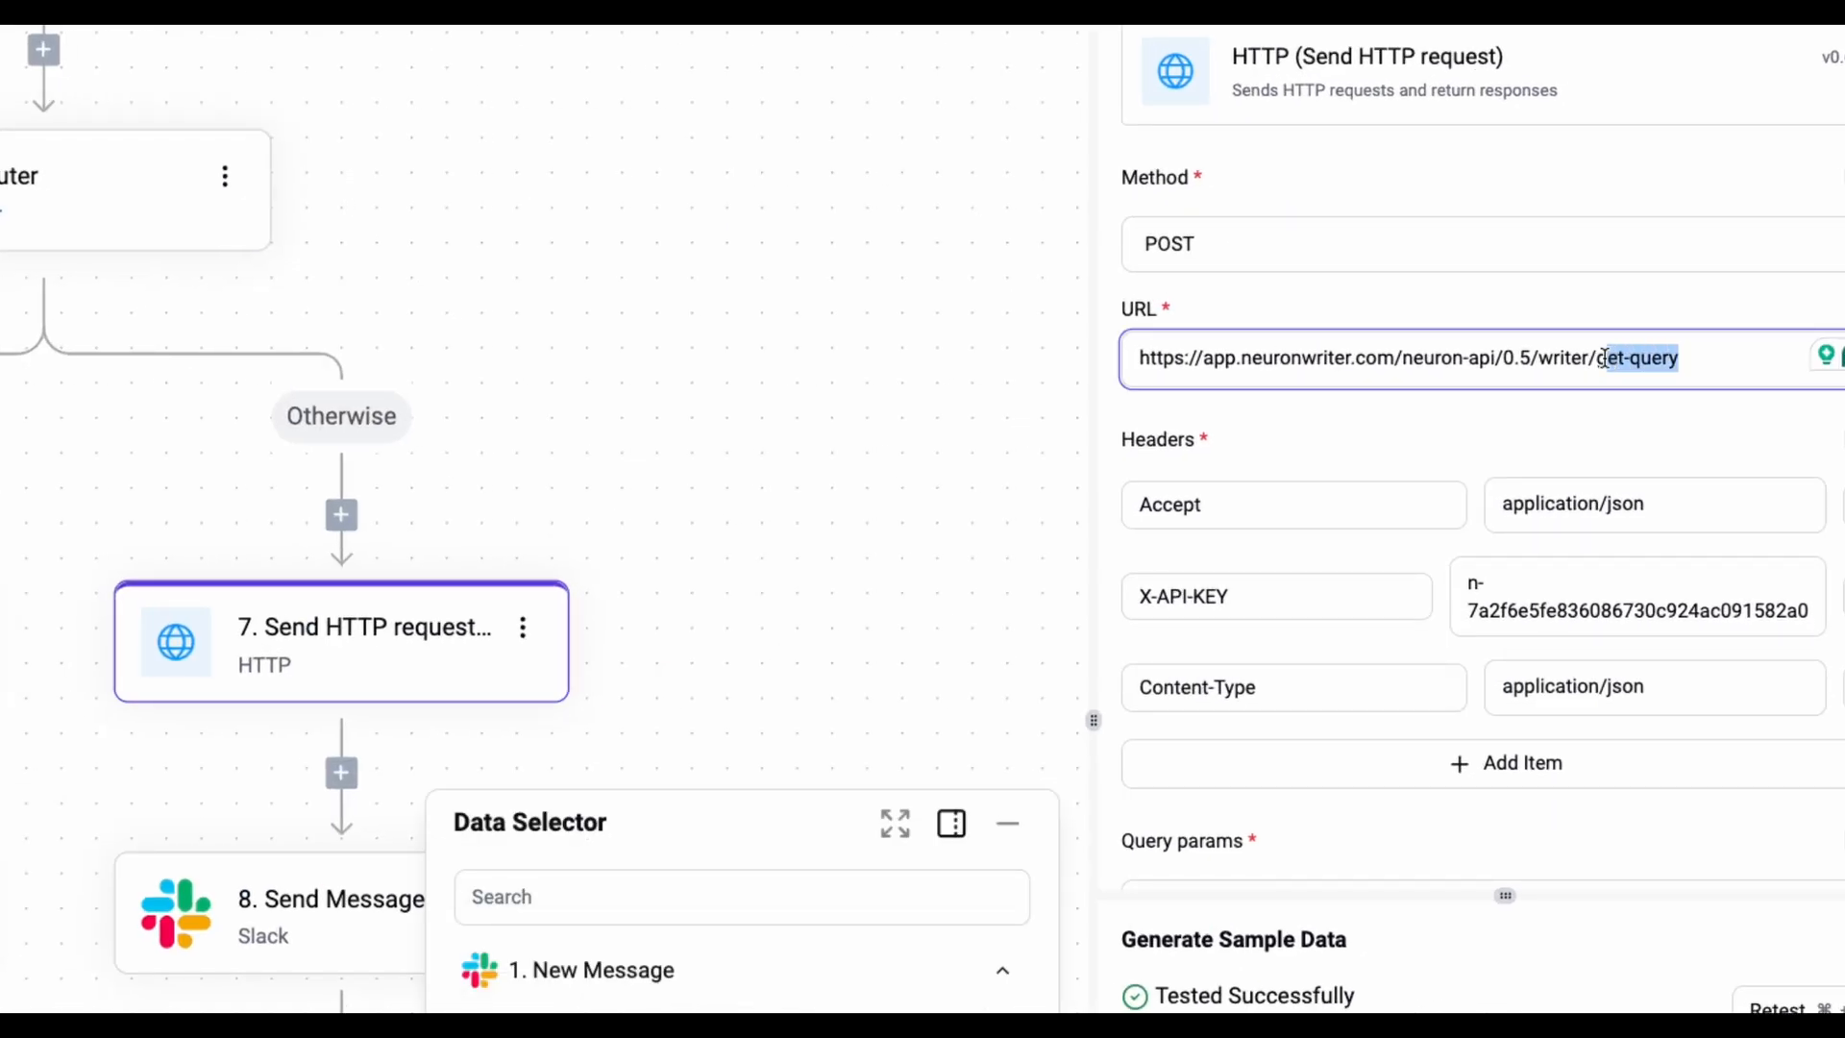
pyautogui.tripleClick(1435, 359)
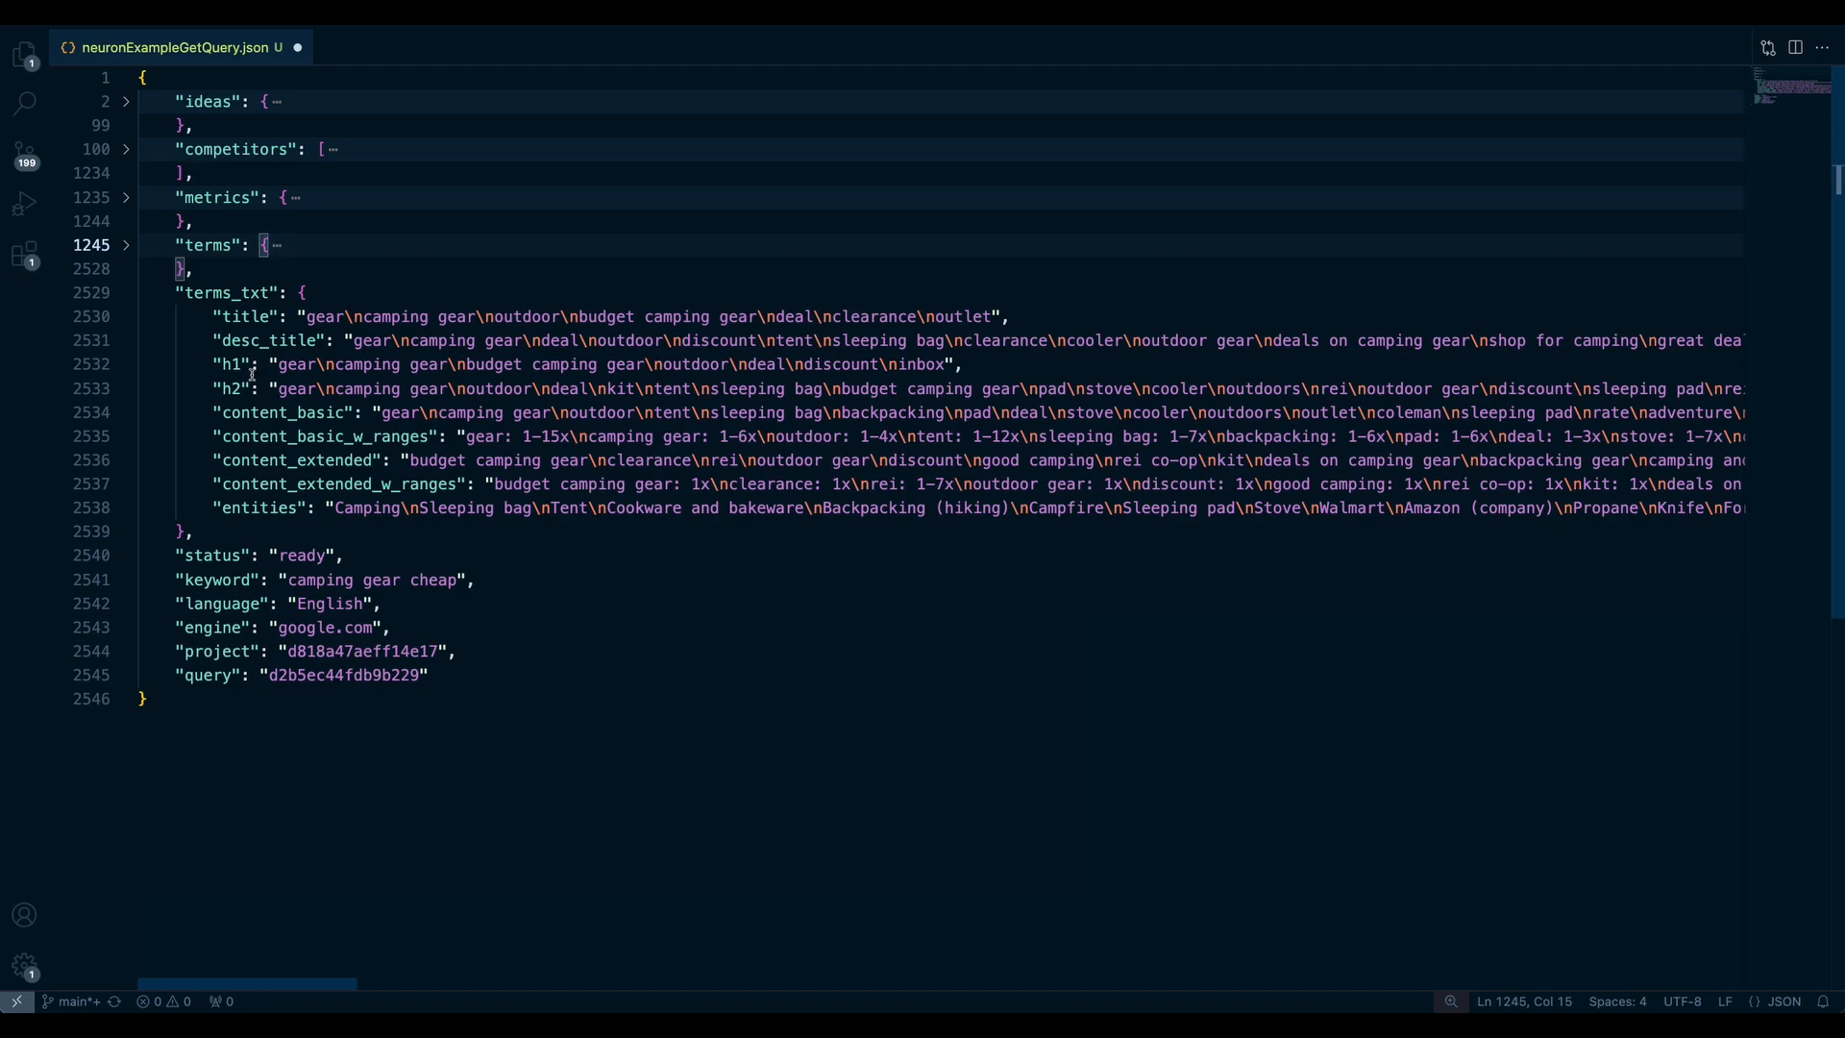
pyautogui.moveTo(200, 544); pyautogui.dragTo(158, 294)
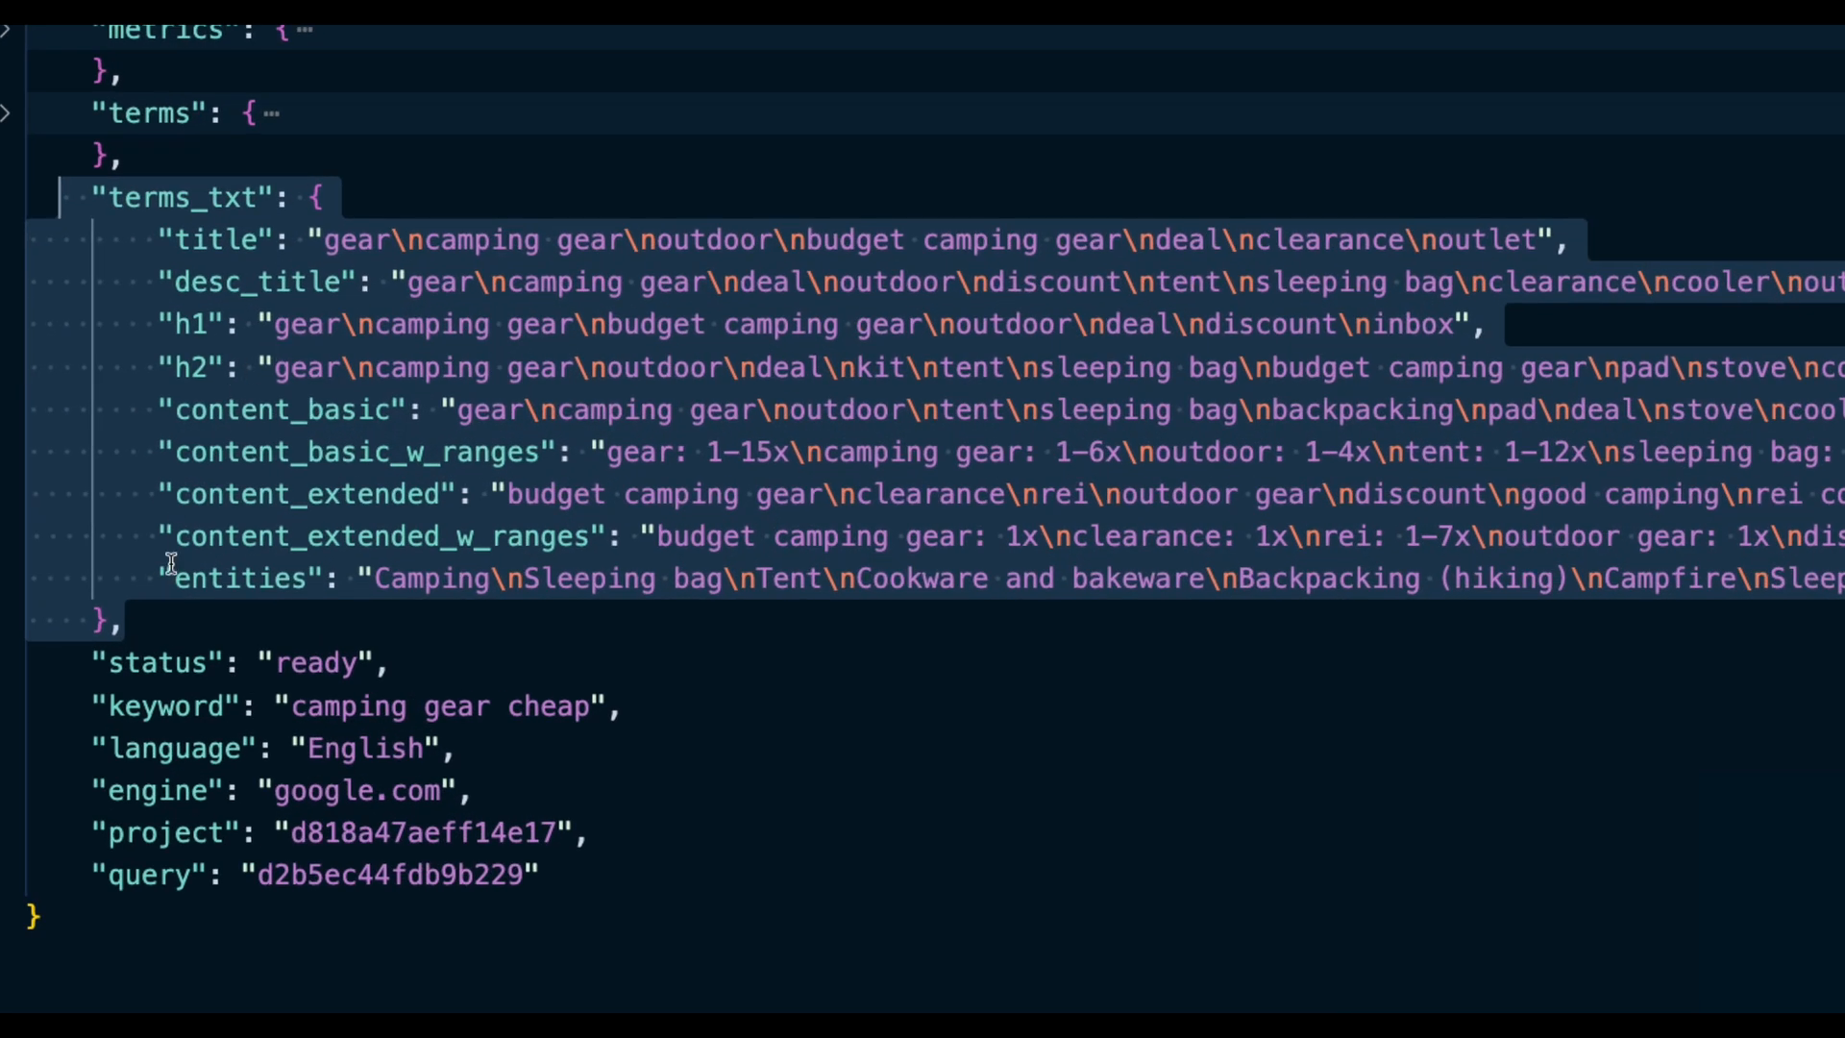
pyautogui.moveTo(293, 707); pyautogui.dragTo(593, 704)
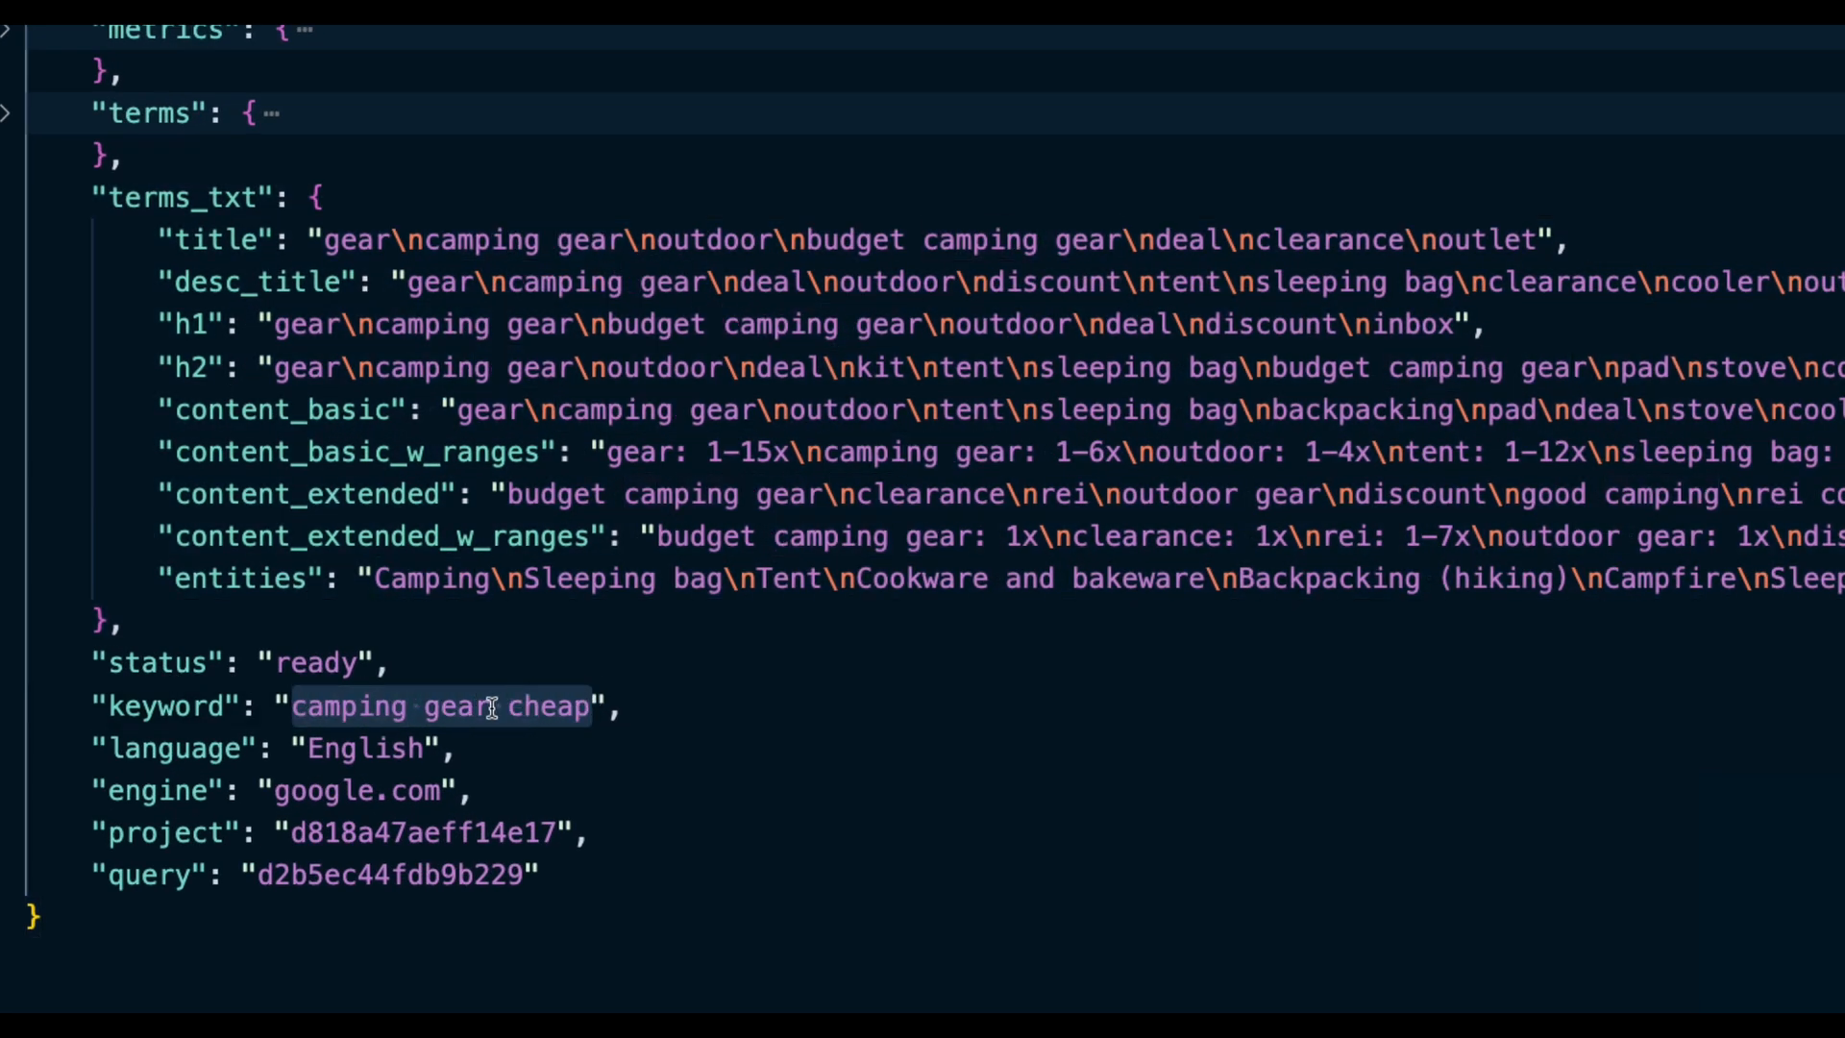
pyautogui.click(340, 876)
pyautogui.doubleClick(340, 876)
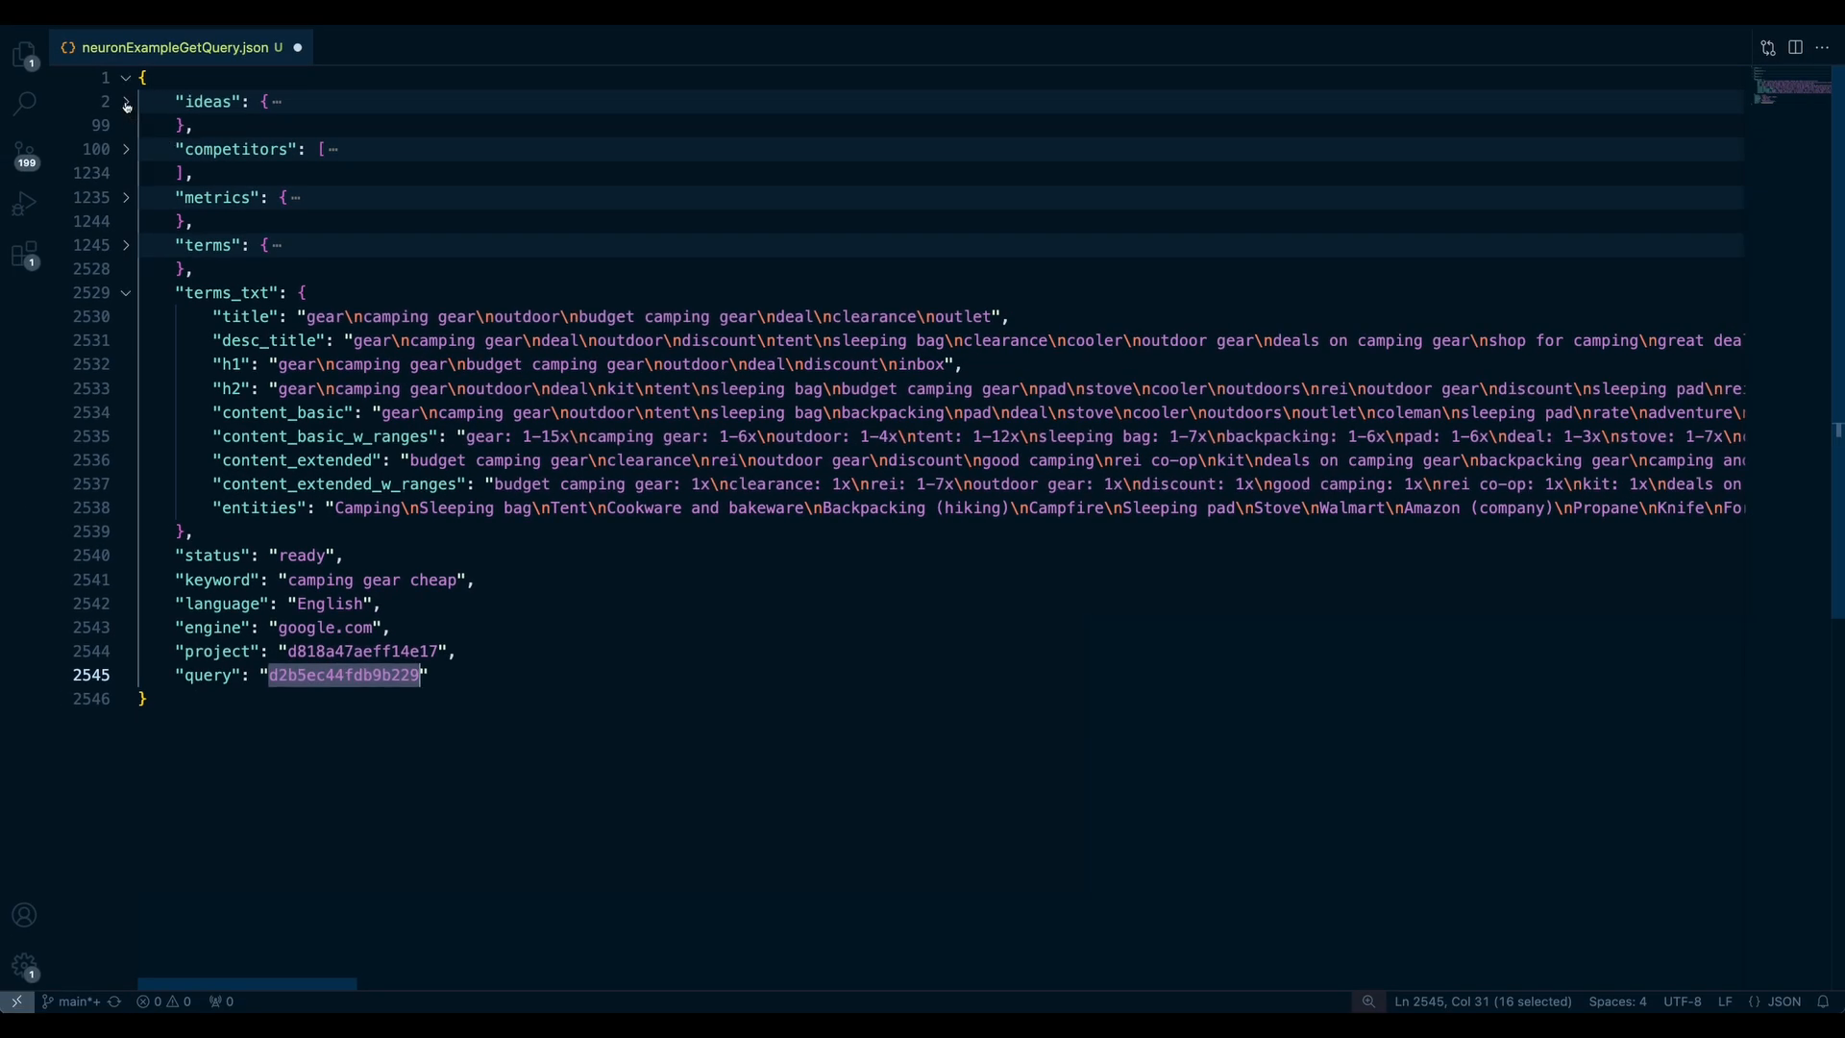
pyautogui.click(127, 102)
pyautogui.moveTo(291, 173); pyautogui.dragTo(507, 279)
pyautogui.click(504, 284)
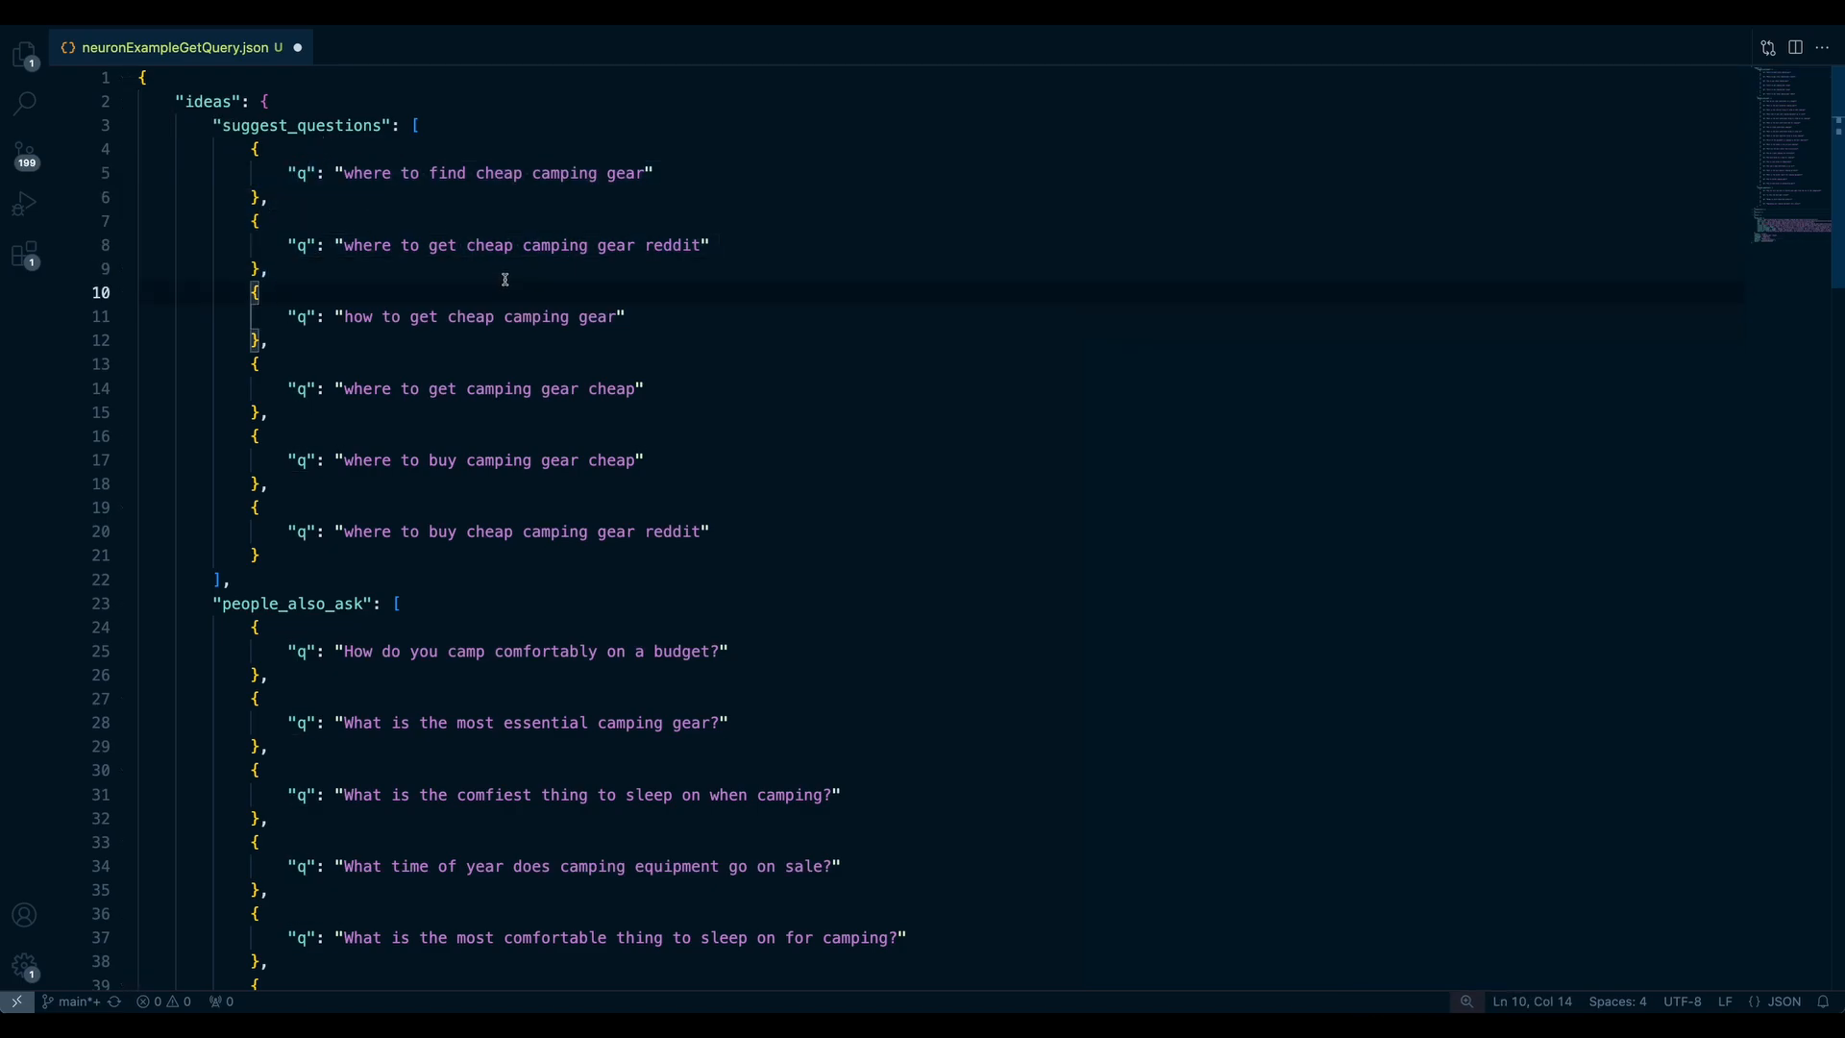
pyautogui.click(398, 334)
pyautogui.moveTo(347, 173); pyautogui.dragTo(640, 180)
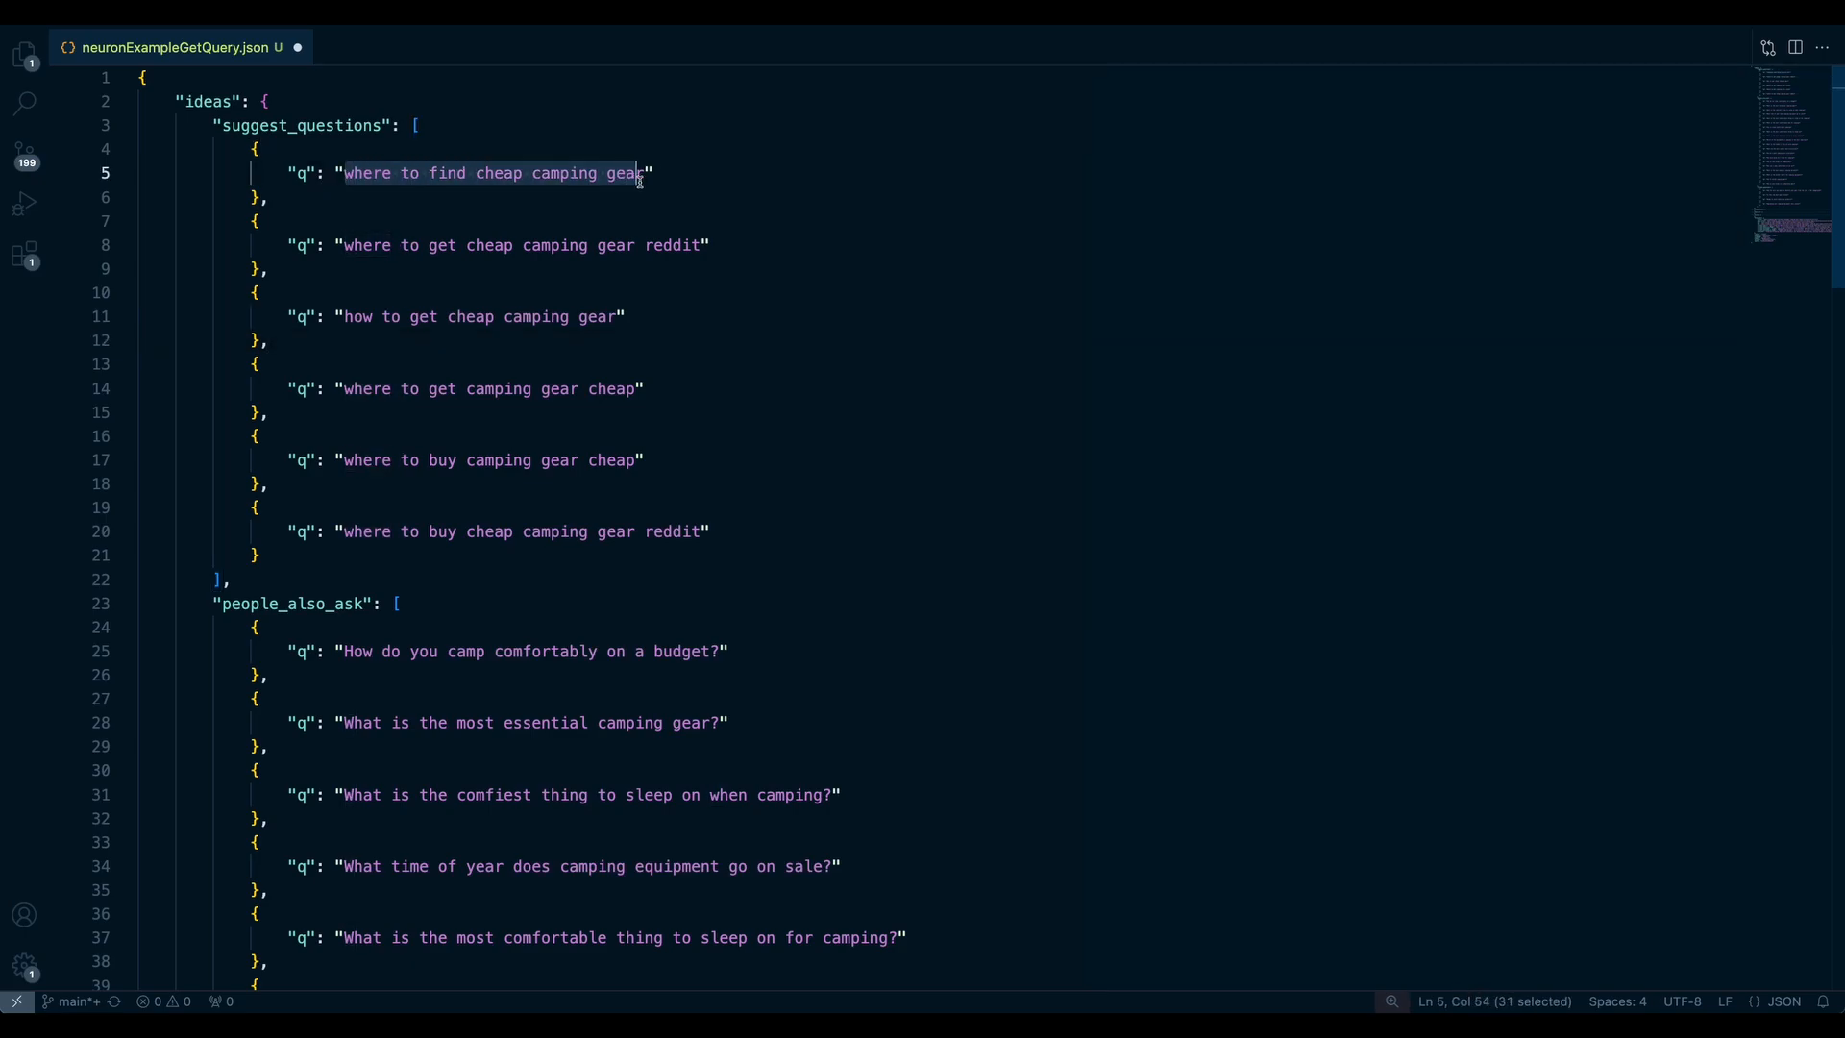
pyautogui.click(126, 101)
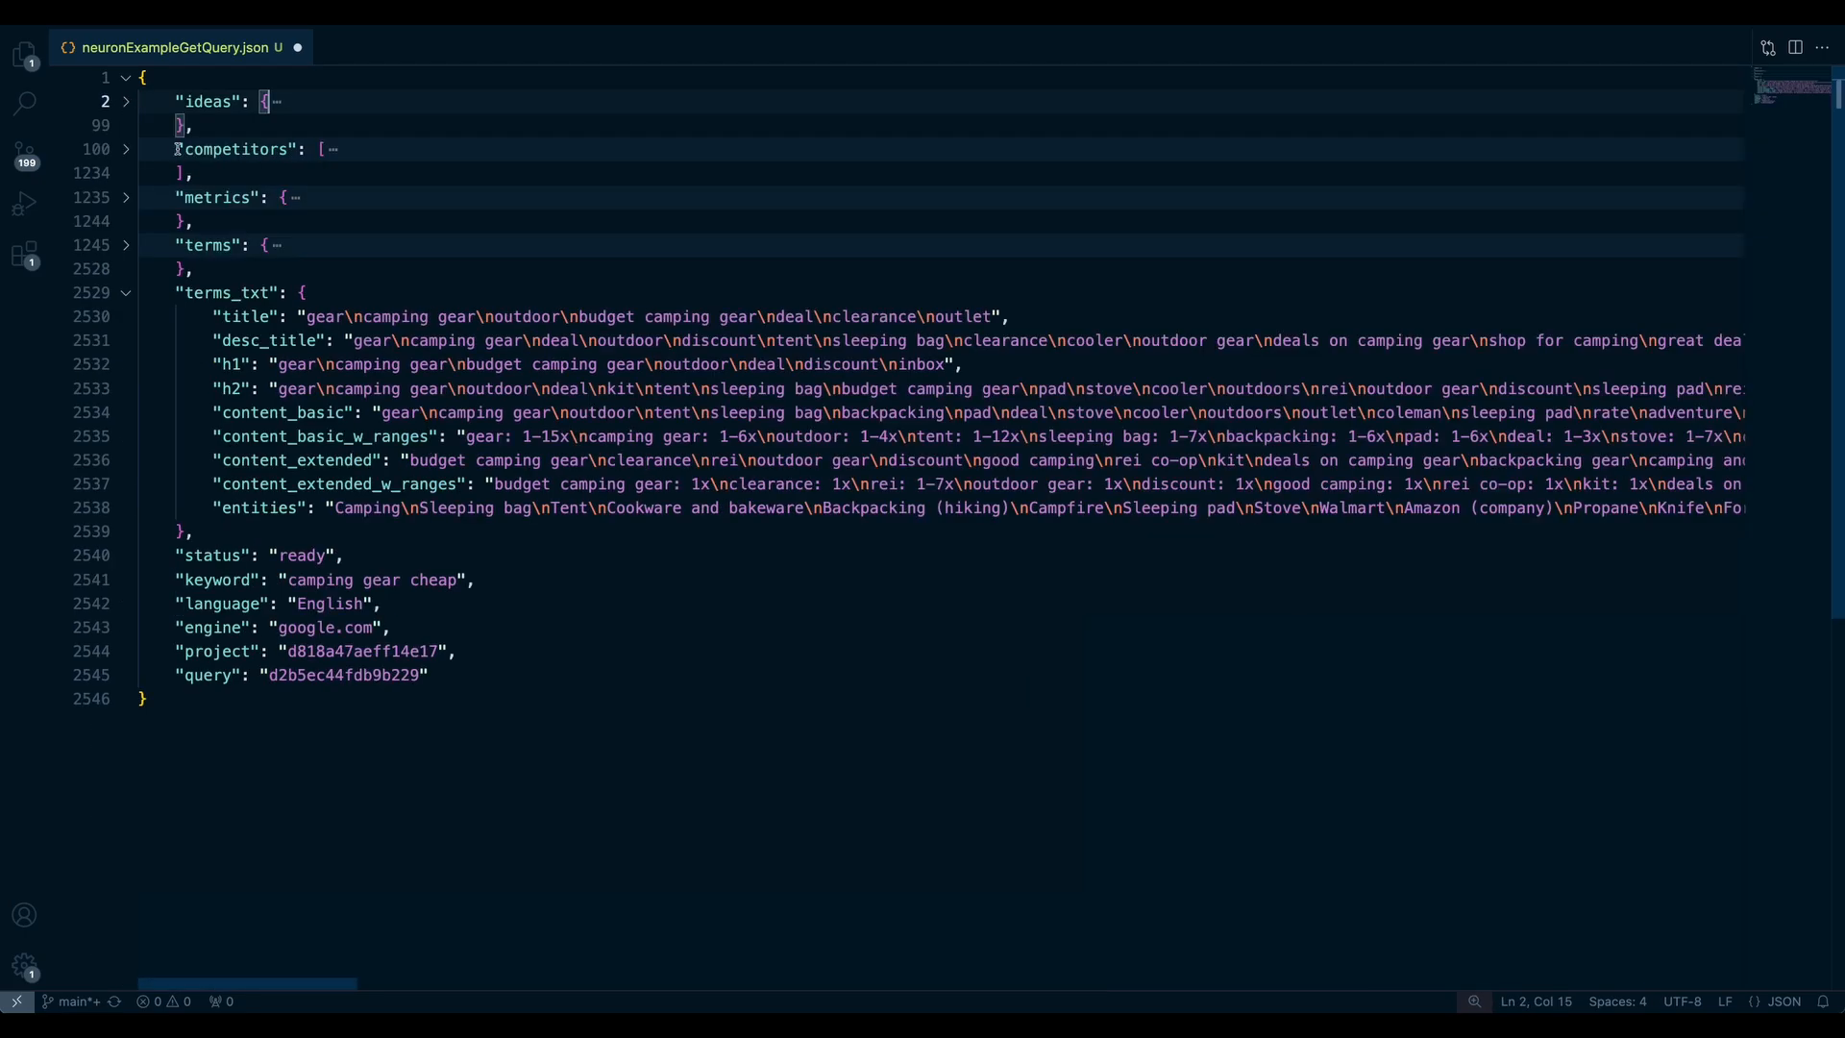
pyautogui.click(124, 150)
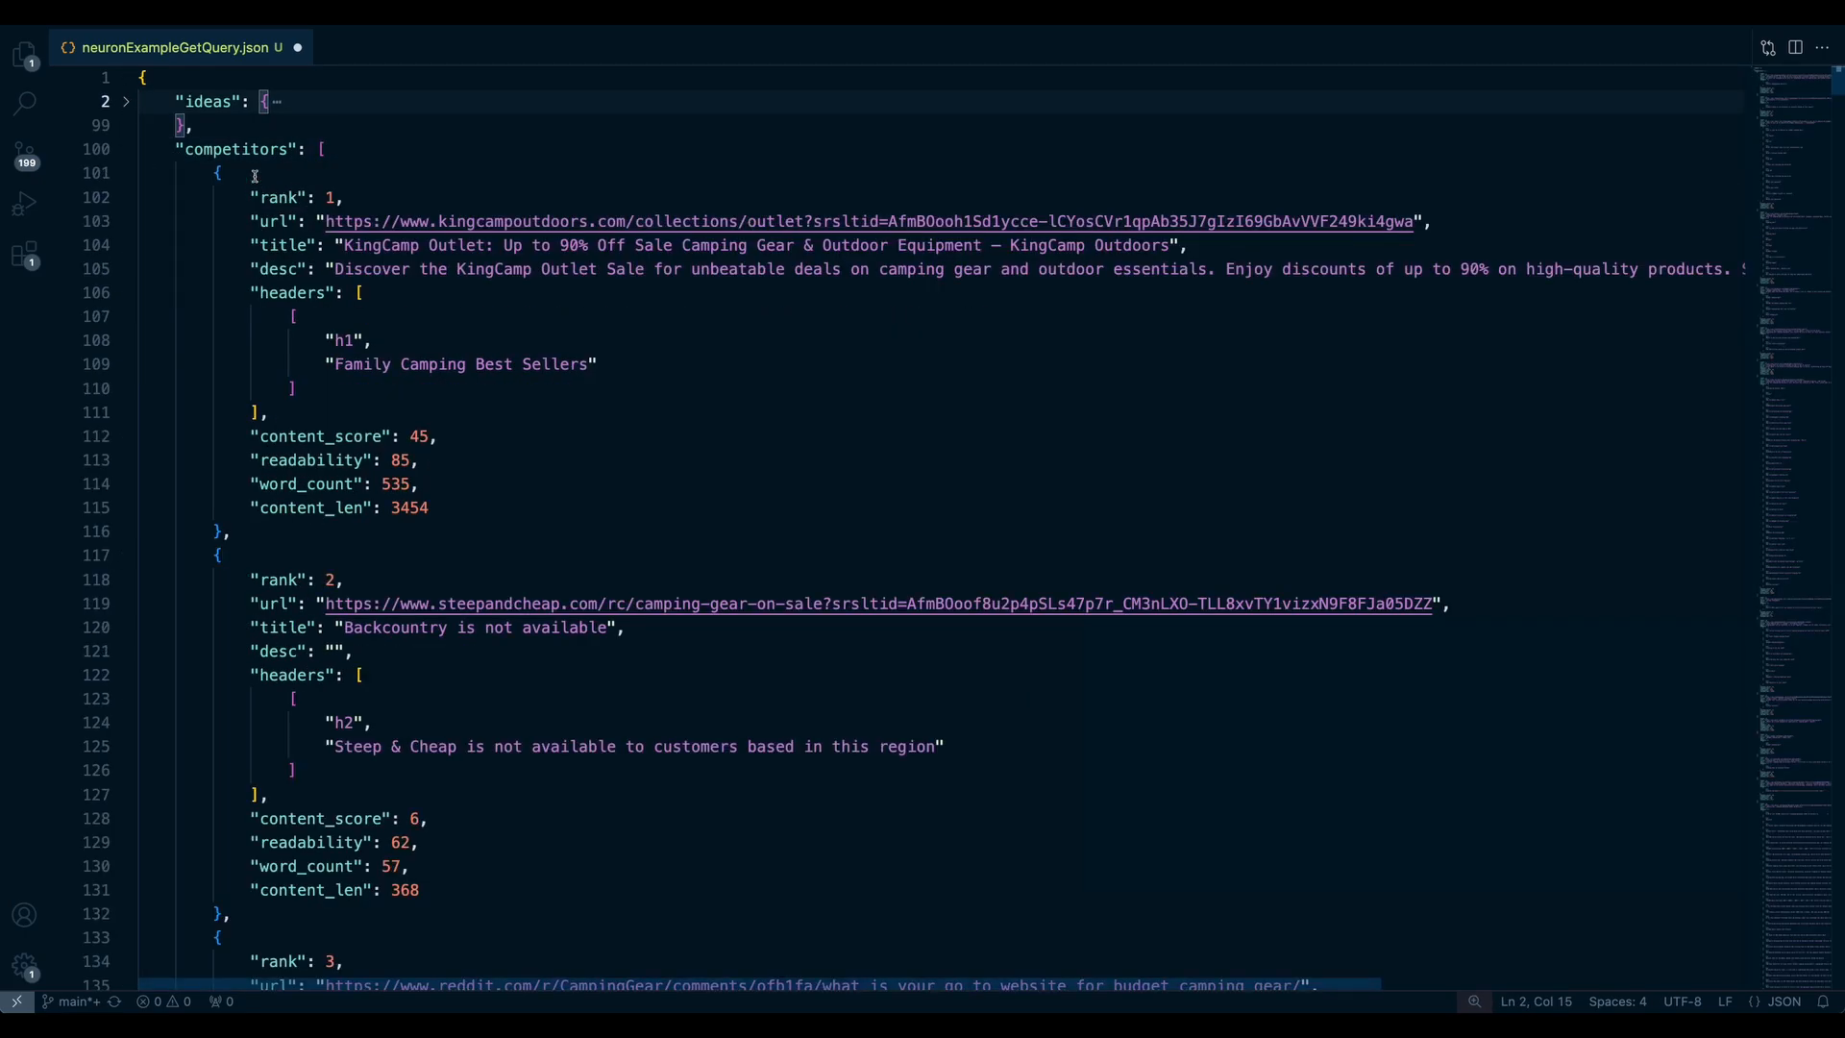
pyautogui.click(124, 150)
pyautogui.click(125, 197)
pyautogui.click(185, 222)
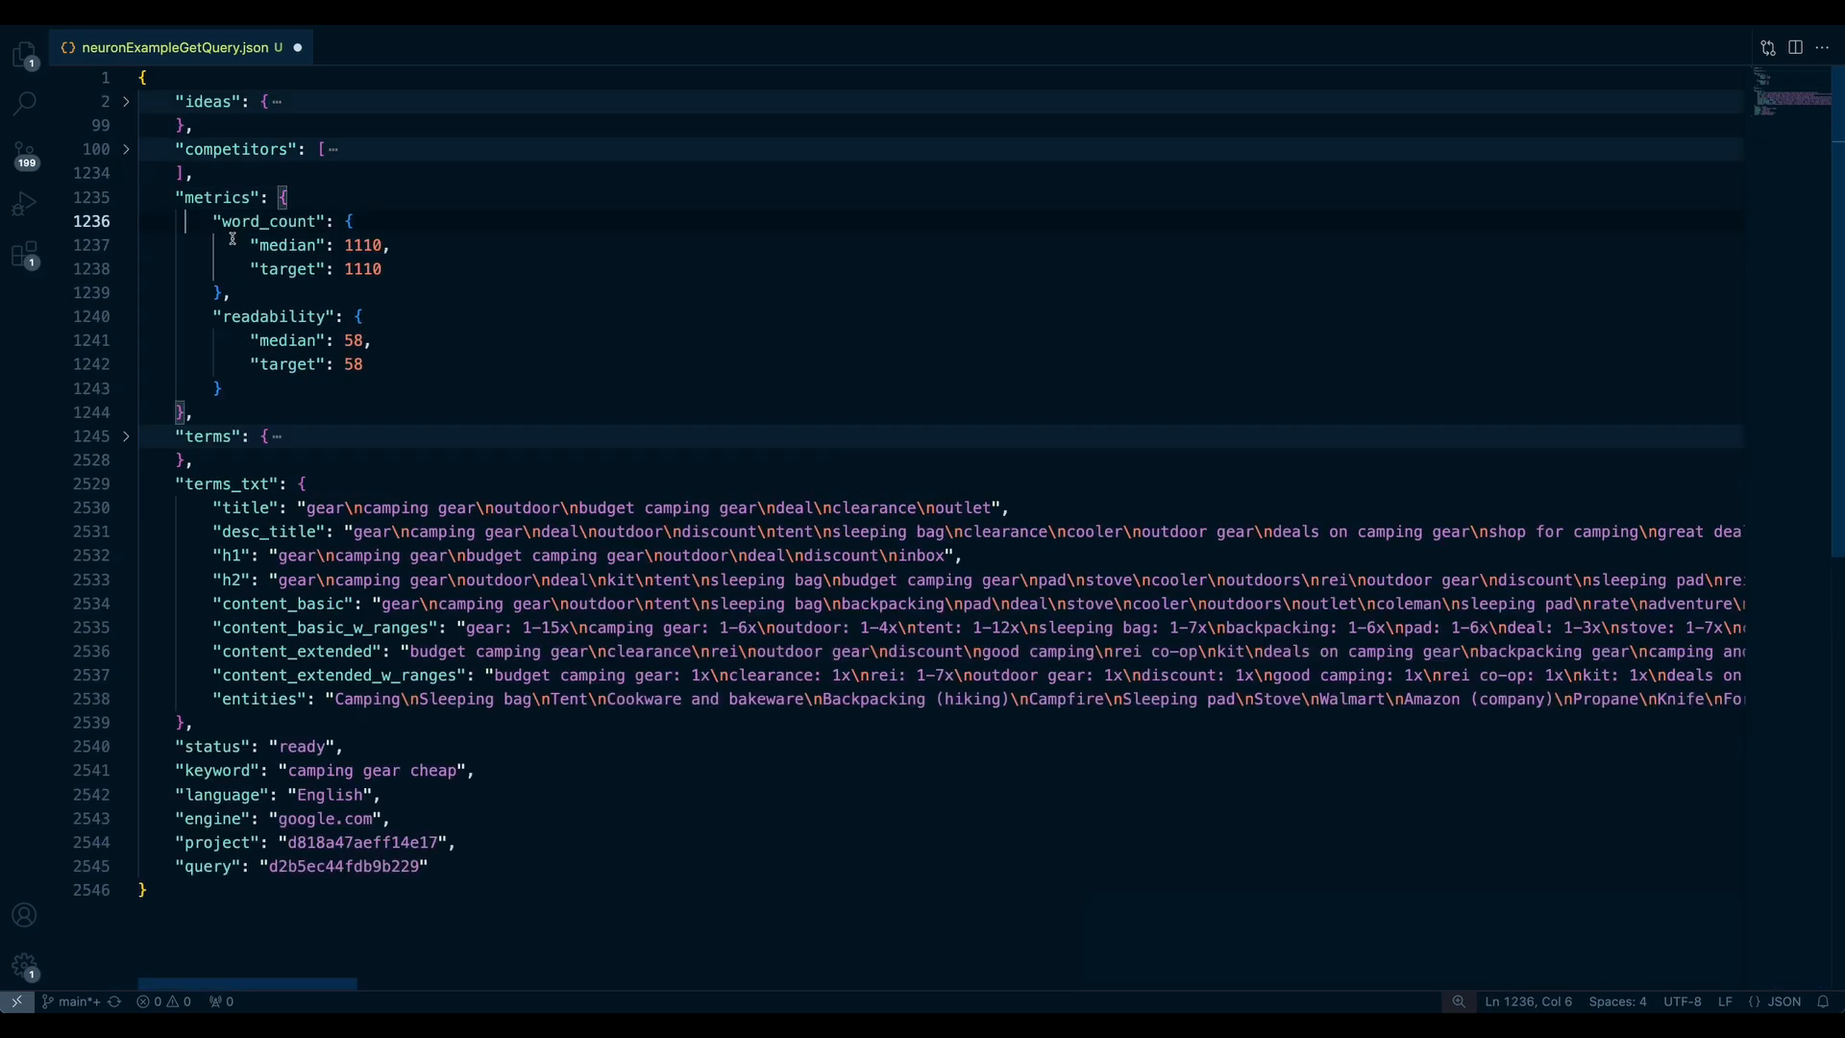
pyautogui.moveTo(211, 221); pyautogui.dragTo(375, 269)
pyautogui.click(375, 270)
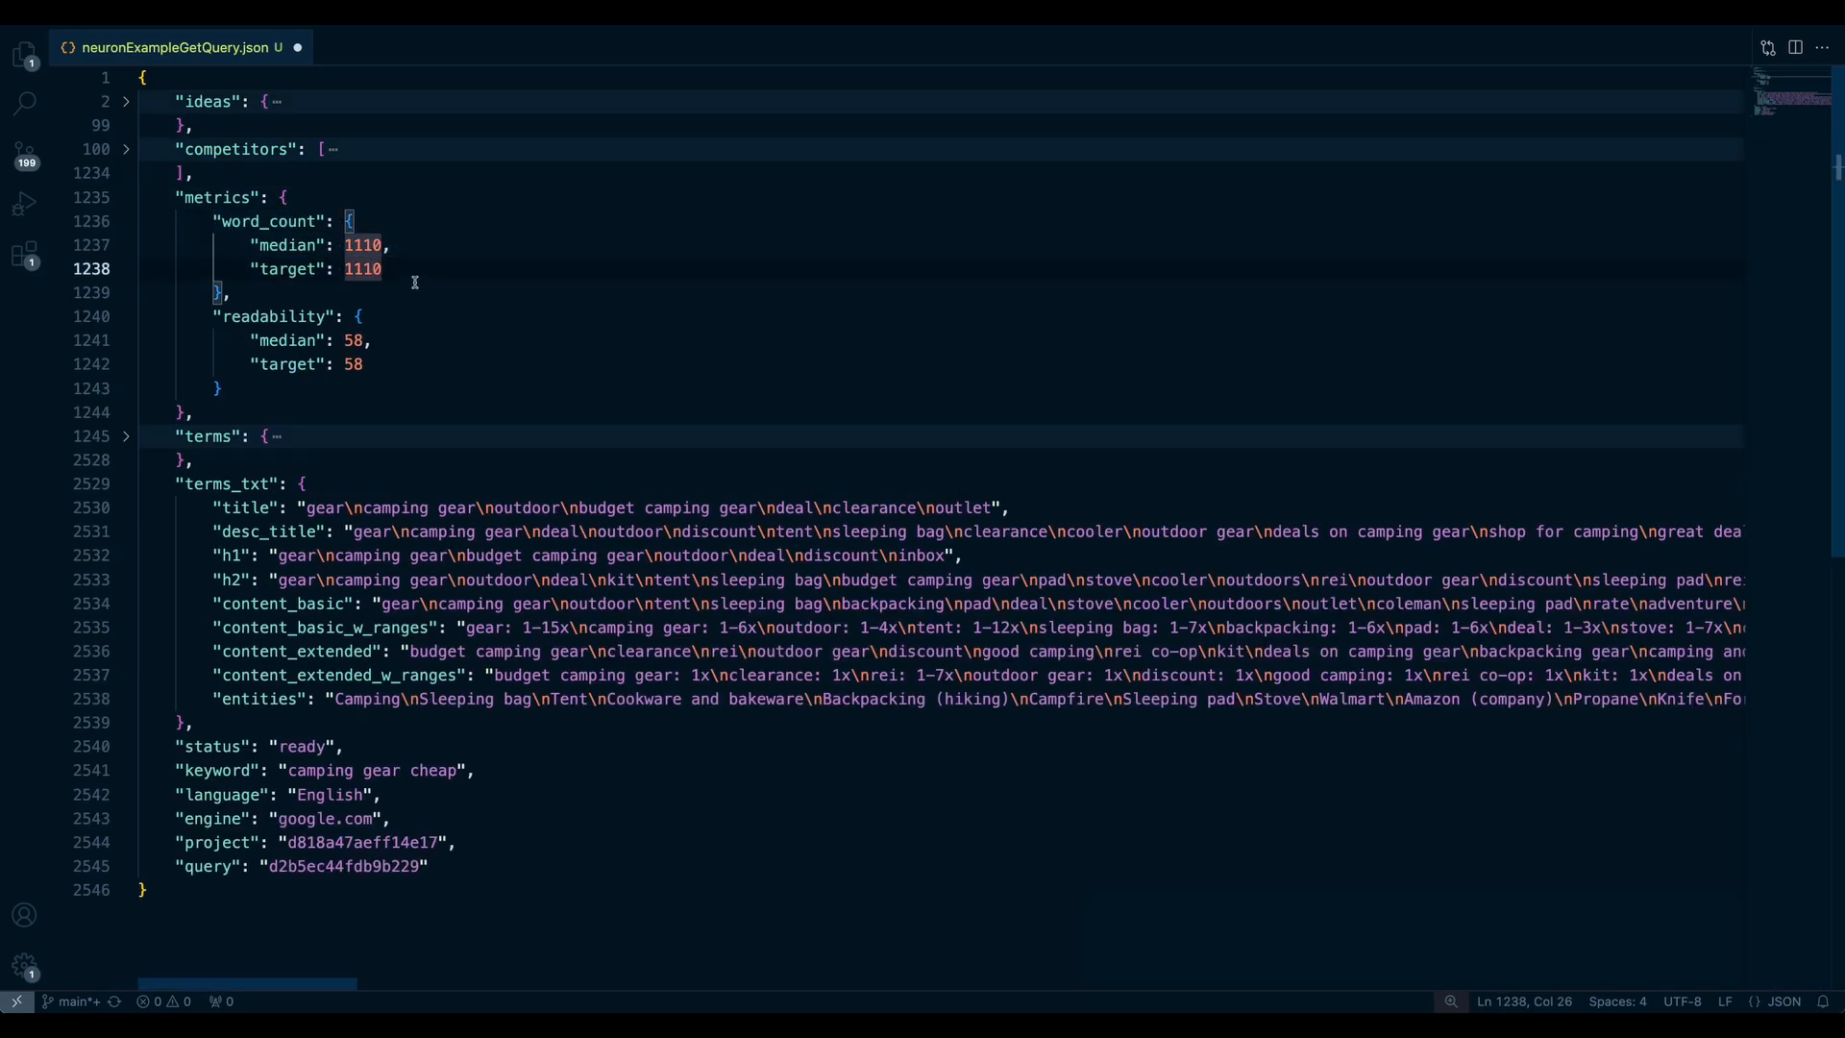
pyautogui.click(125, 199)
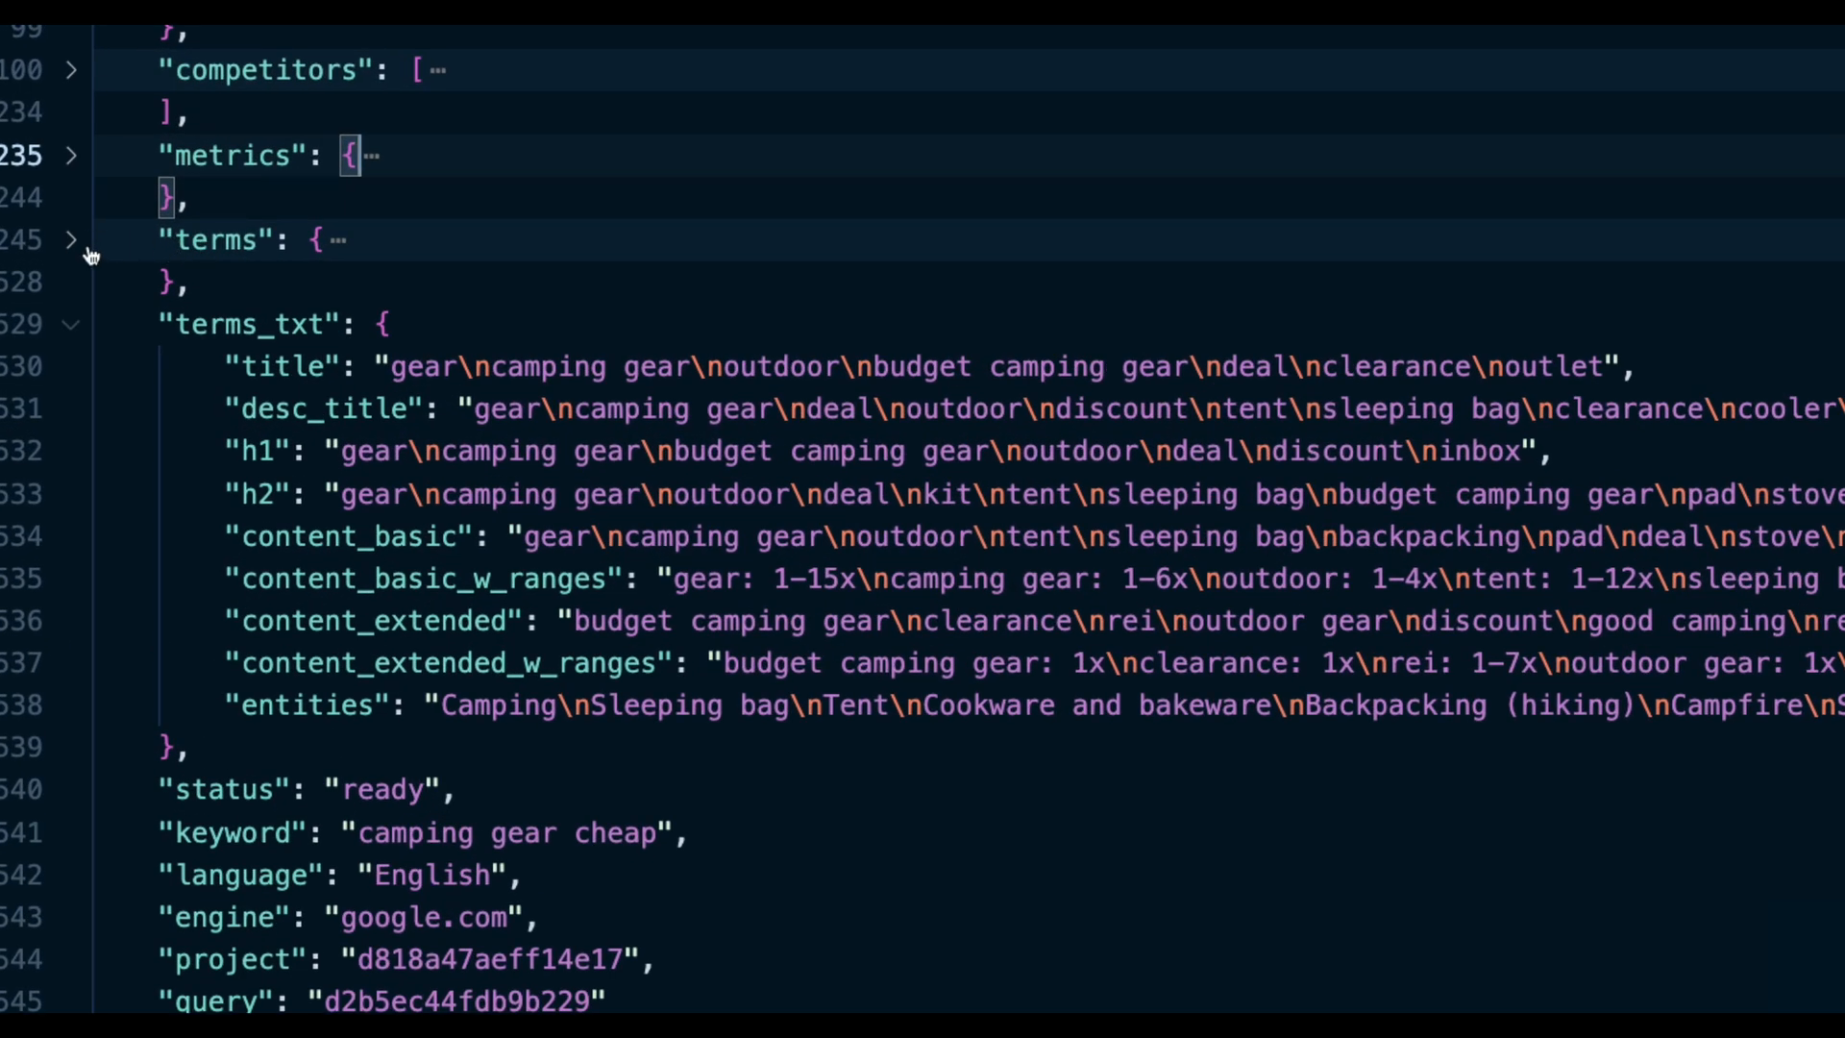
# - Expand the terms section and fold its title and desc term lists
pyautogui.click(76, 242)
pyautogui.click(243, 282)
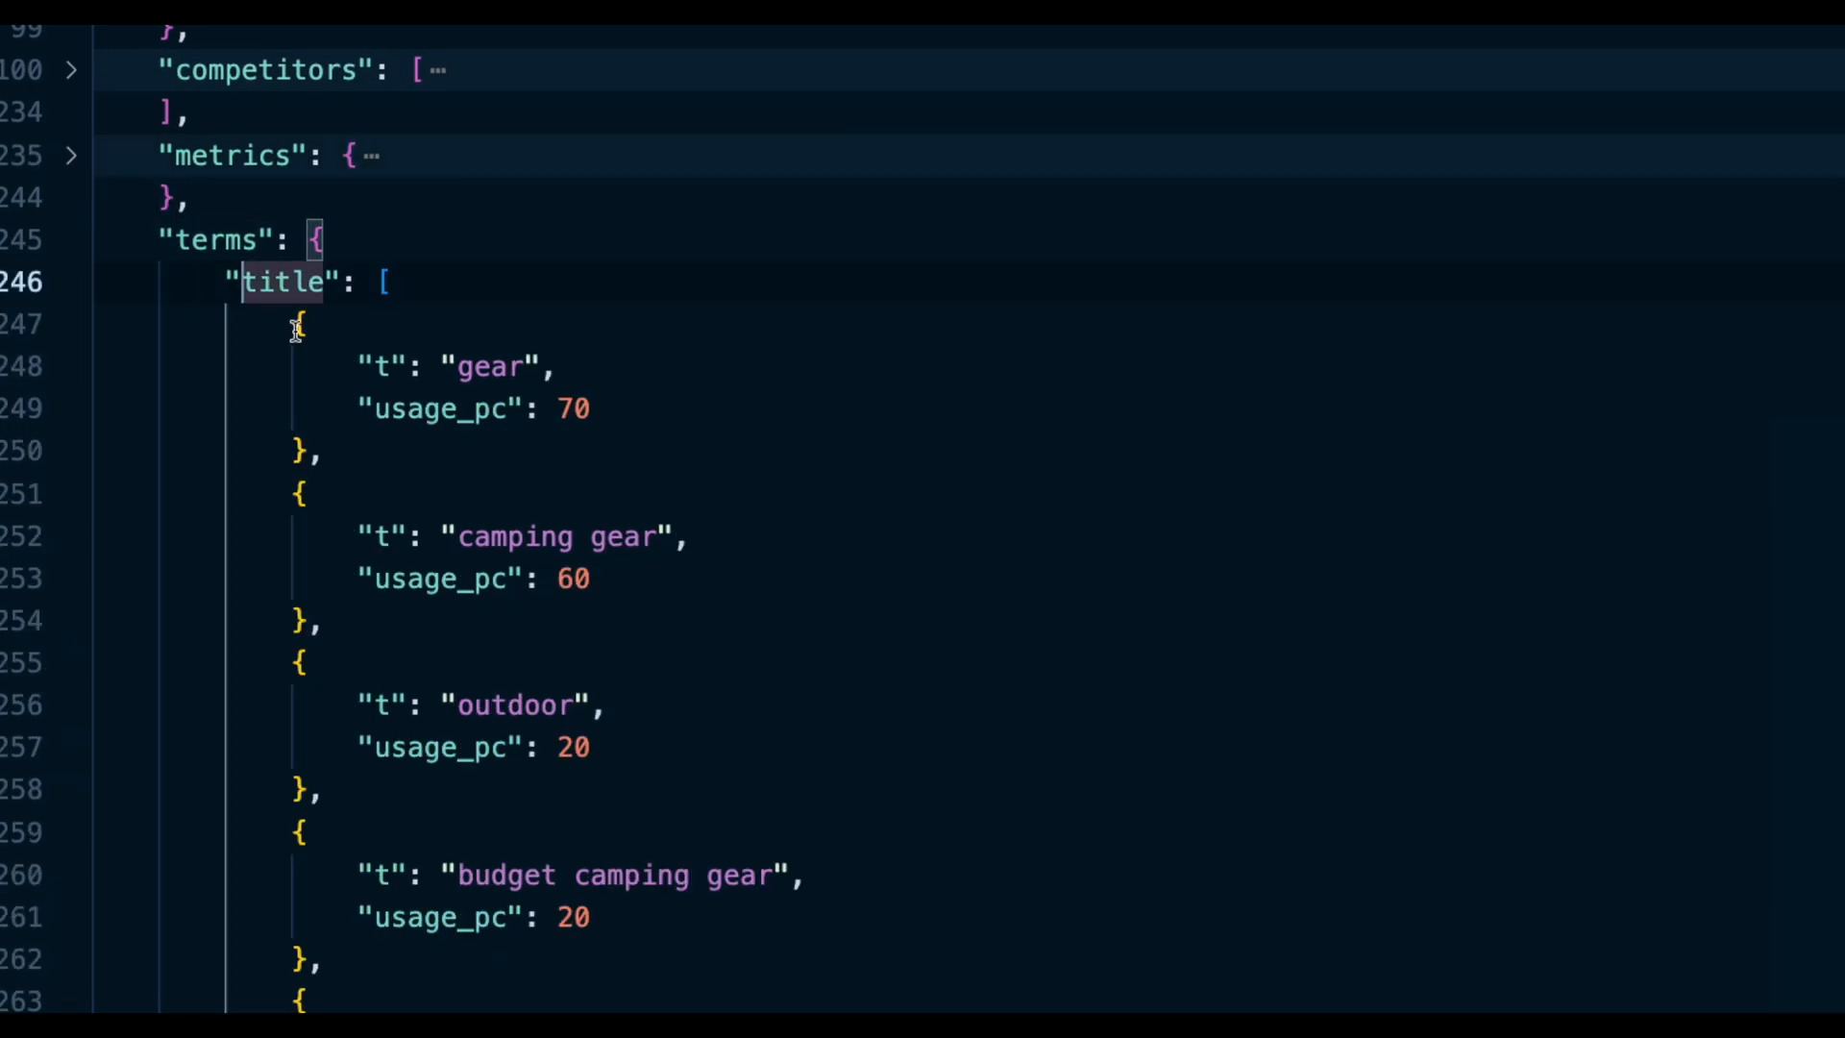
pyautogui.moveTo(340, 358); pyautogui.dragTo(463, 388)
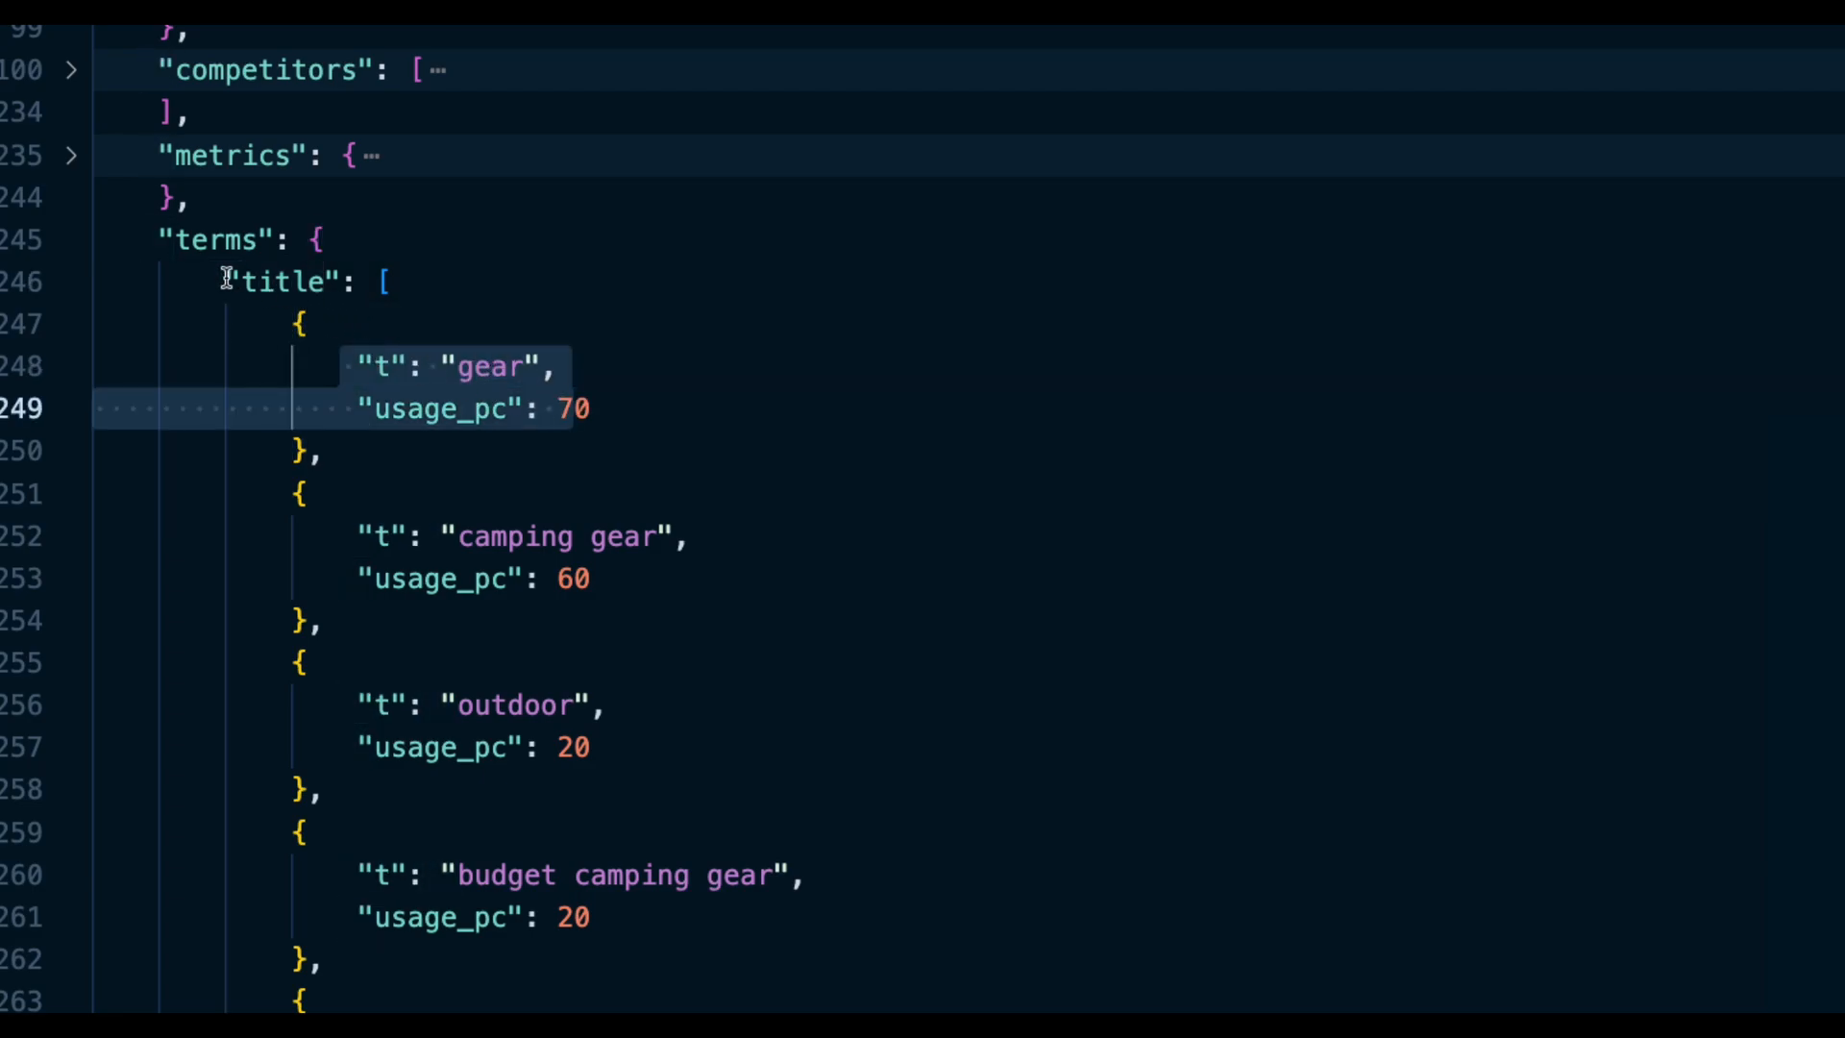
pyautogui.doubleClick(273, 285)
pyautogui.scroll(-2, 494, 490)
pyautogui.scroll(2, 494, 488)
pyautogui.click(70, 282)
pyautogui.moveTo(308, 366); pyautogui.dragTo(459, 519)
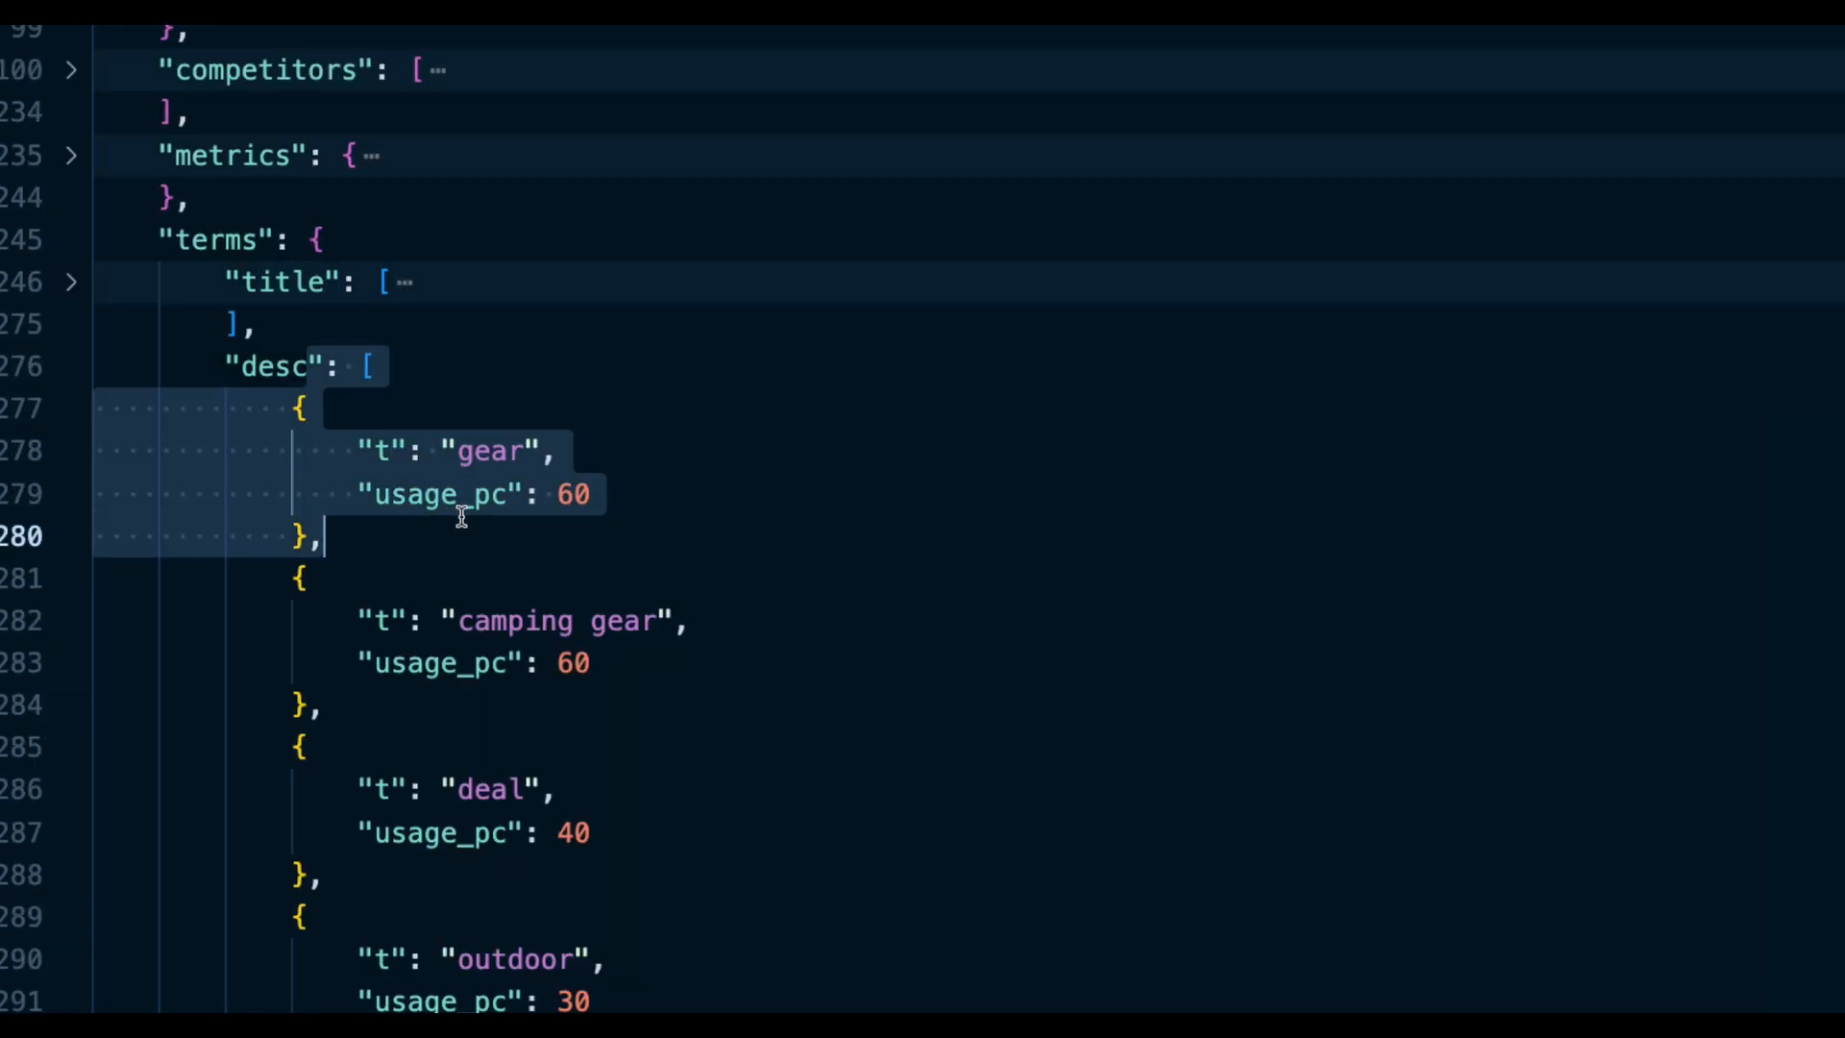
pyautogui.click(77, 369)
# - Fold the h1, h2, content_basic, content_extended and entities lists under terms
pyautogui.moveTo(240, 453); pyautogui.dragTo(420, 576)
pyautogui.scroll(-2, 443, 580)
pyautogui.click(70, 322)
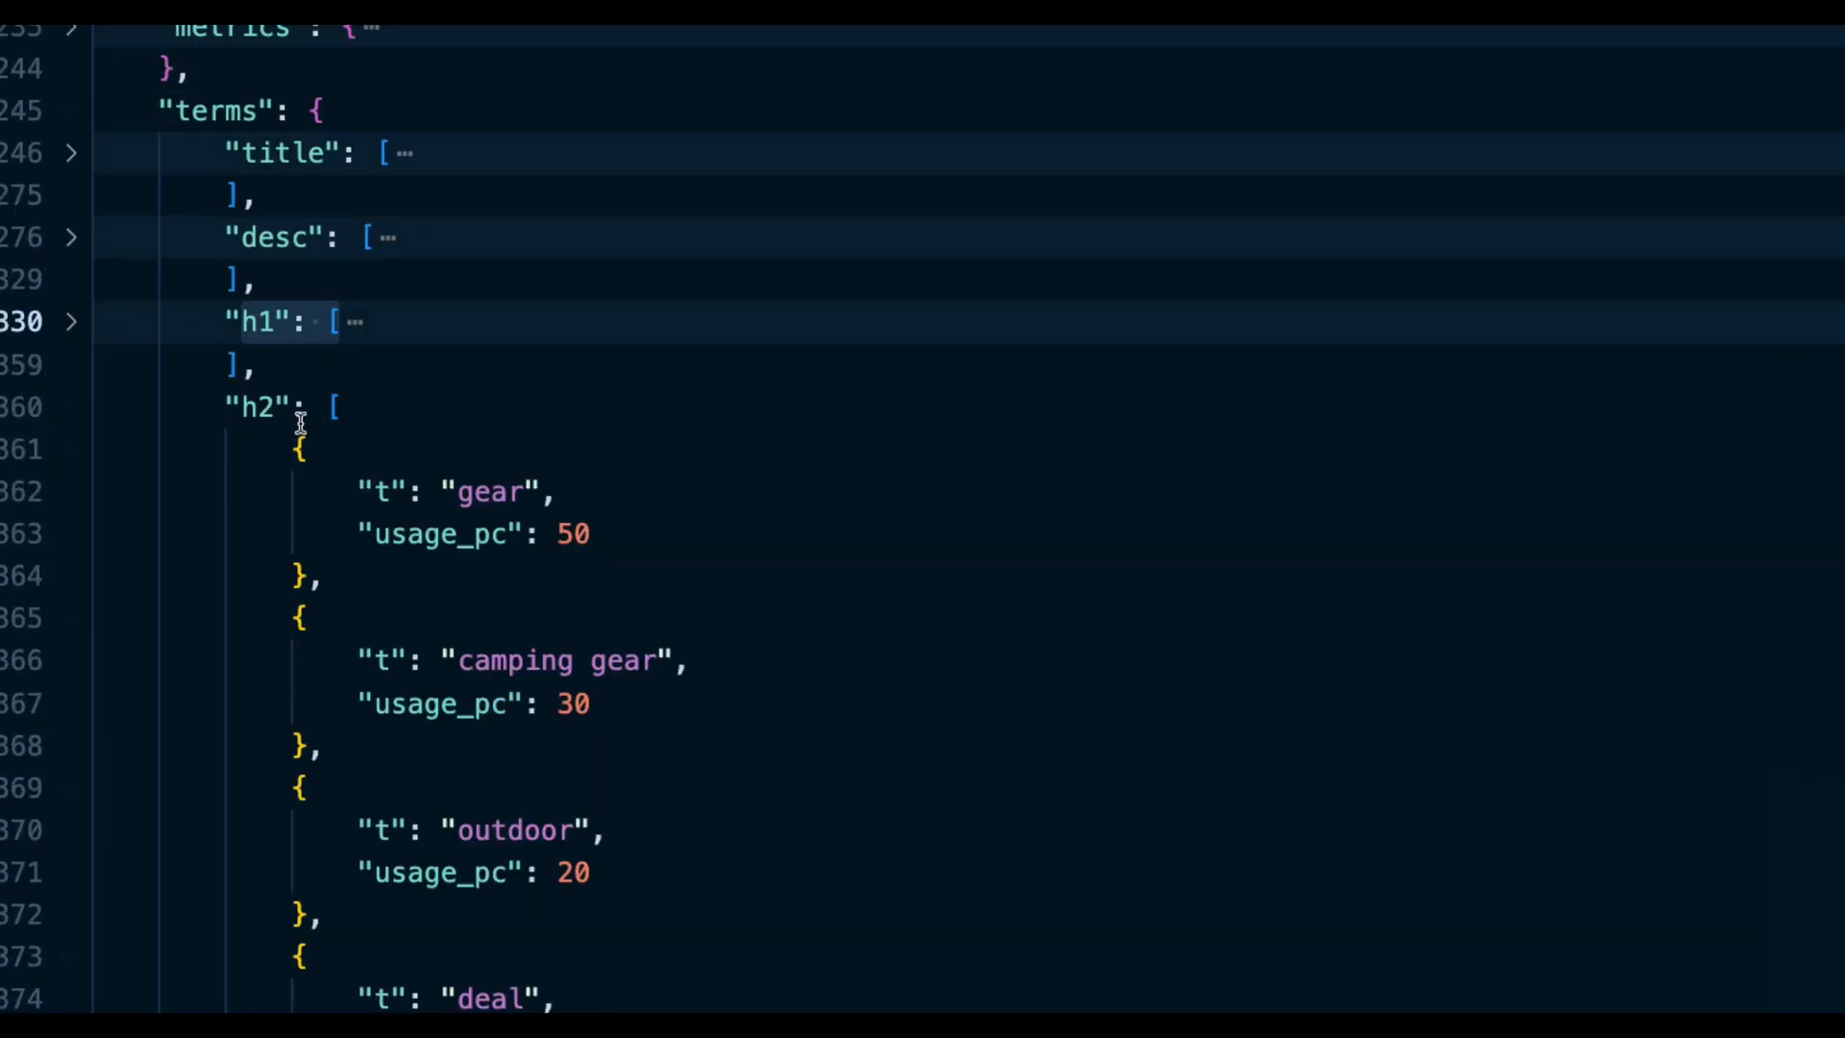
pyautogui.click(71, 416)
pyautogui.click(296, 498)
pyautogui.scroll(-2, 318, 433)
pyautogui.click(334, 315)
pyautogui.click(61, 302)
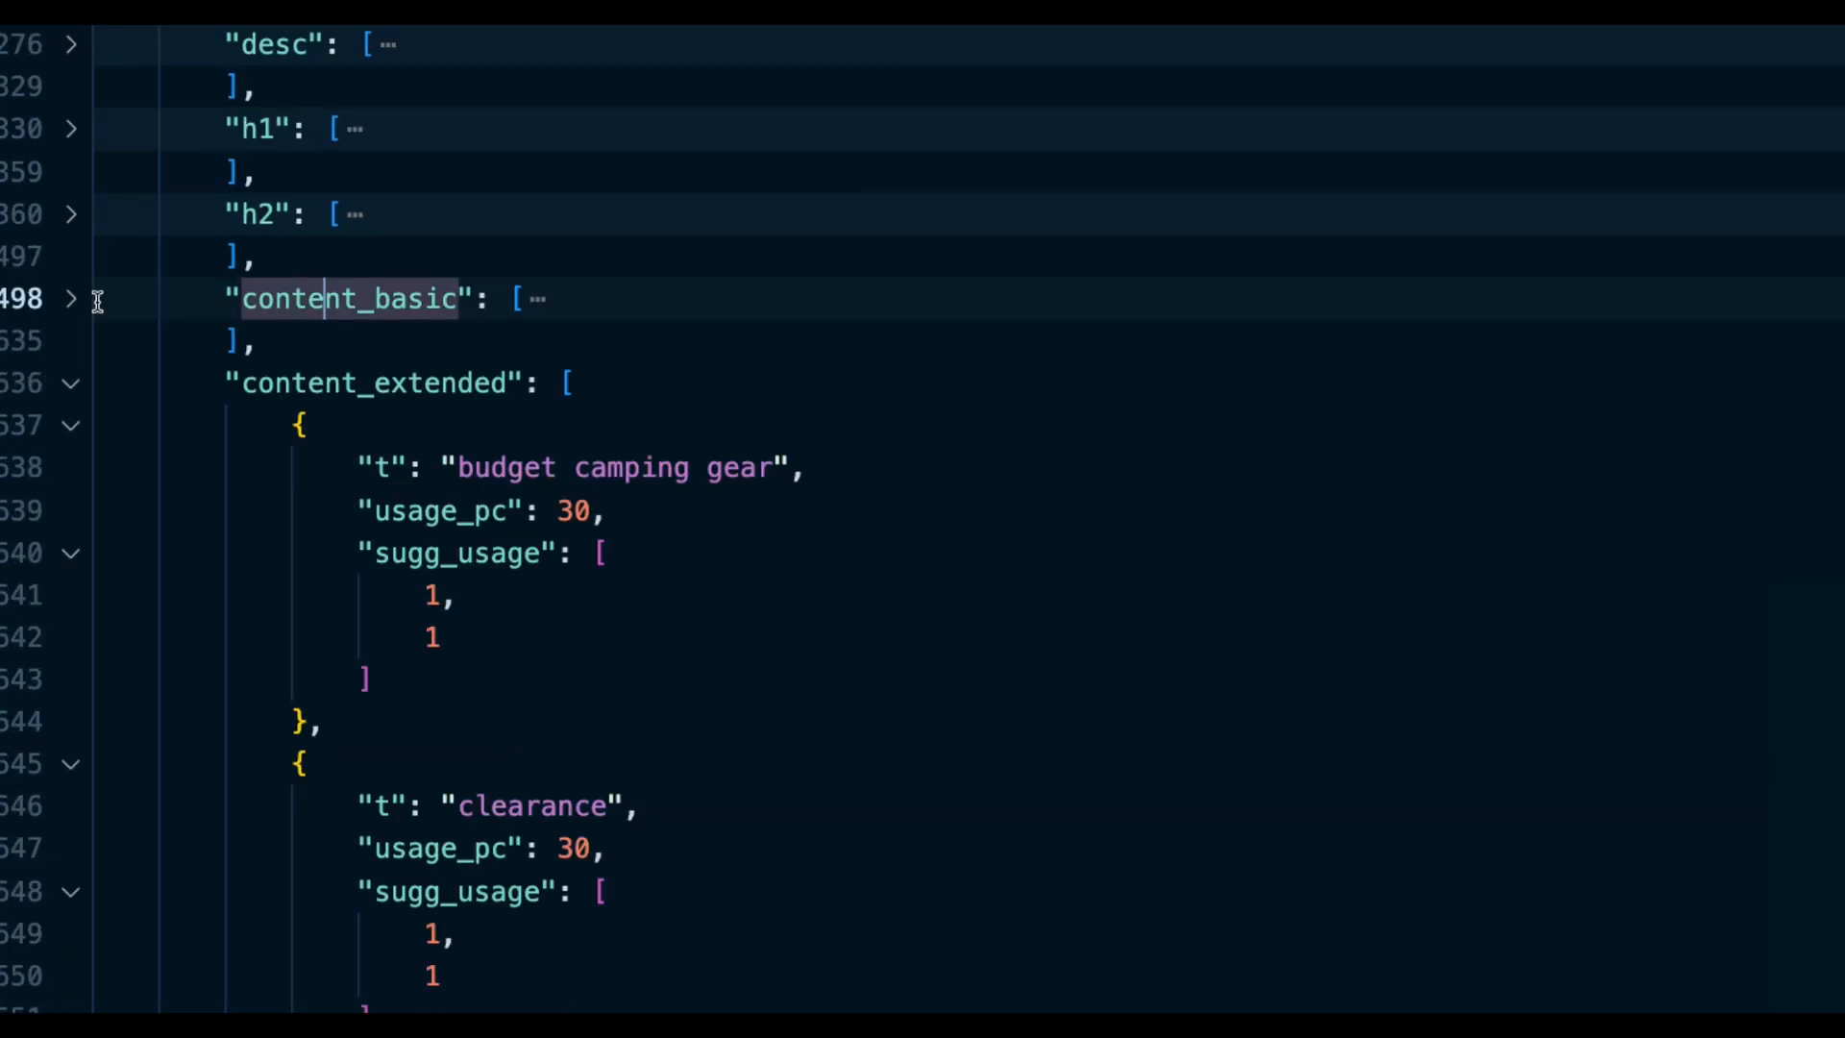
pyautogui.click(71, 387)
pyautogui.click(293, 467)
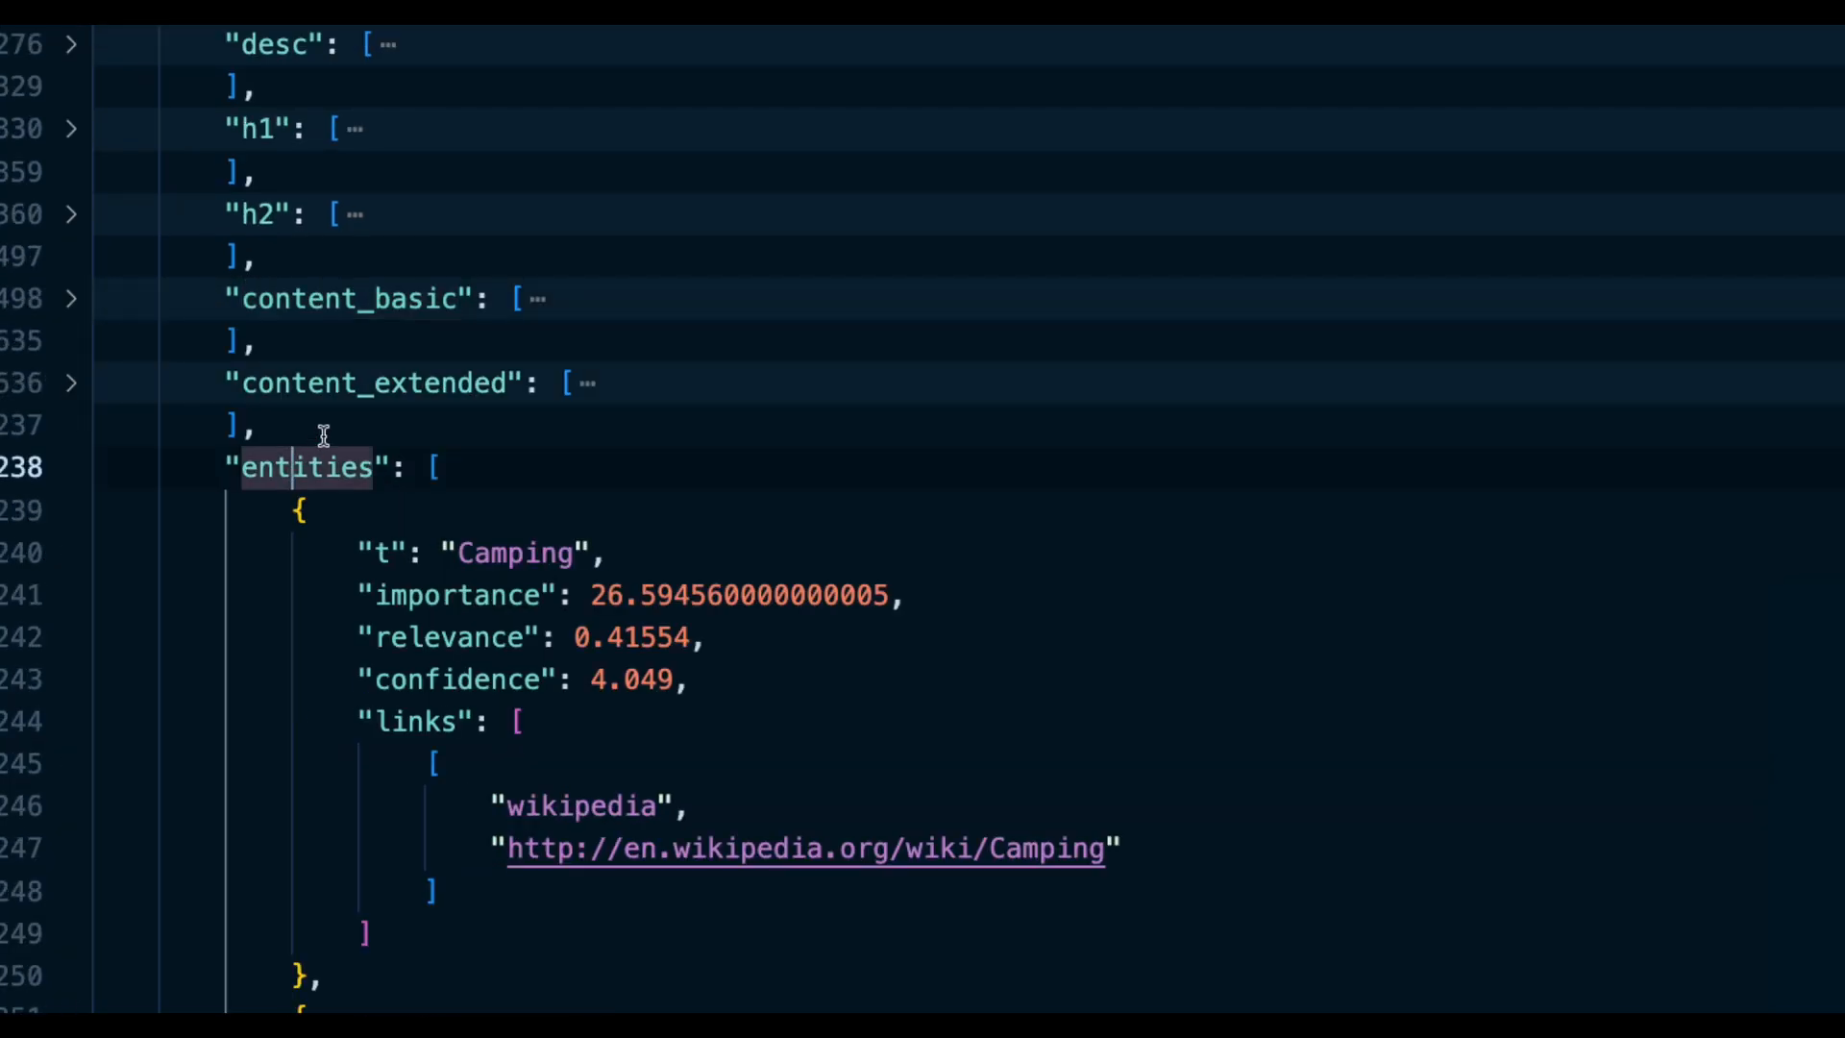
pyautogui.click(71, 470)
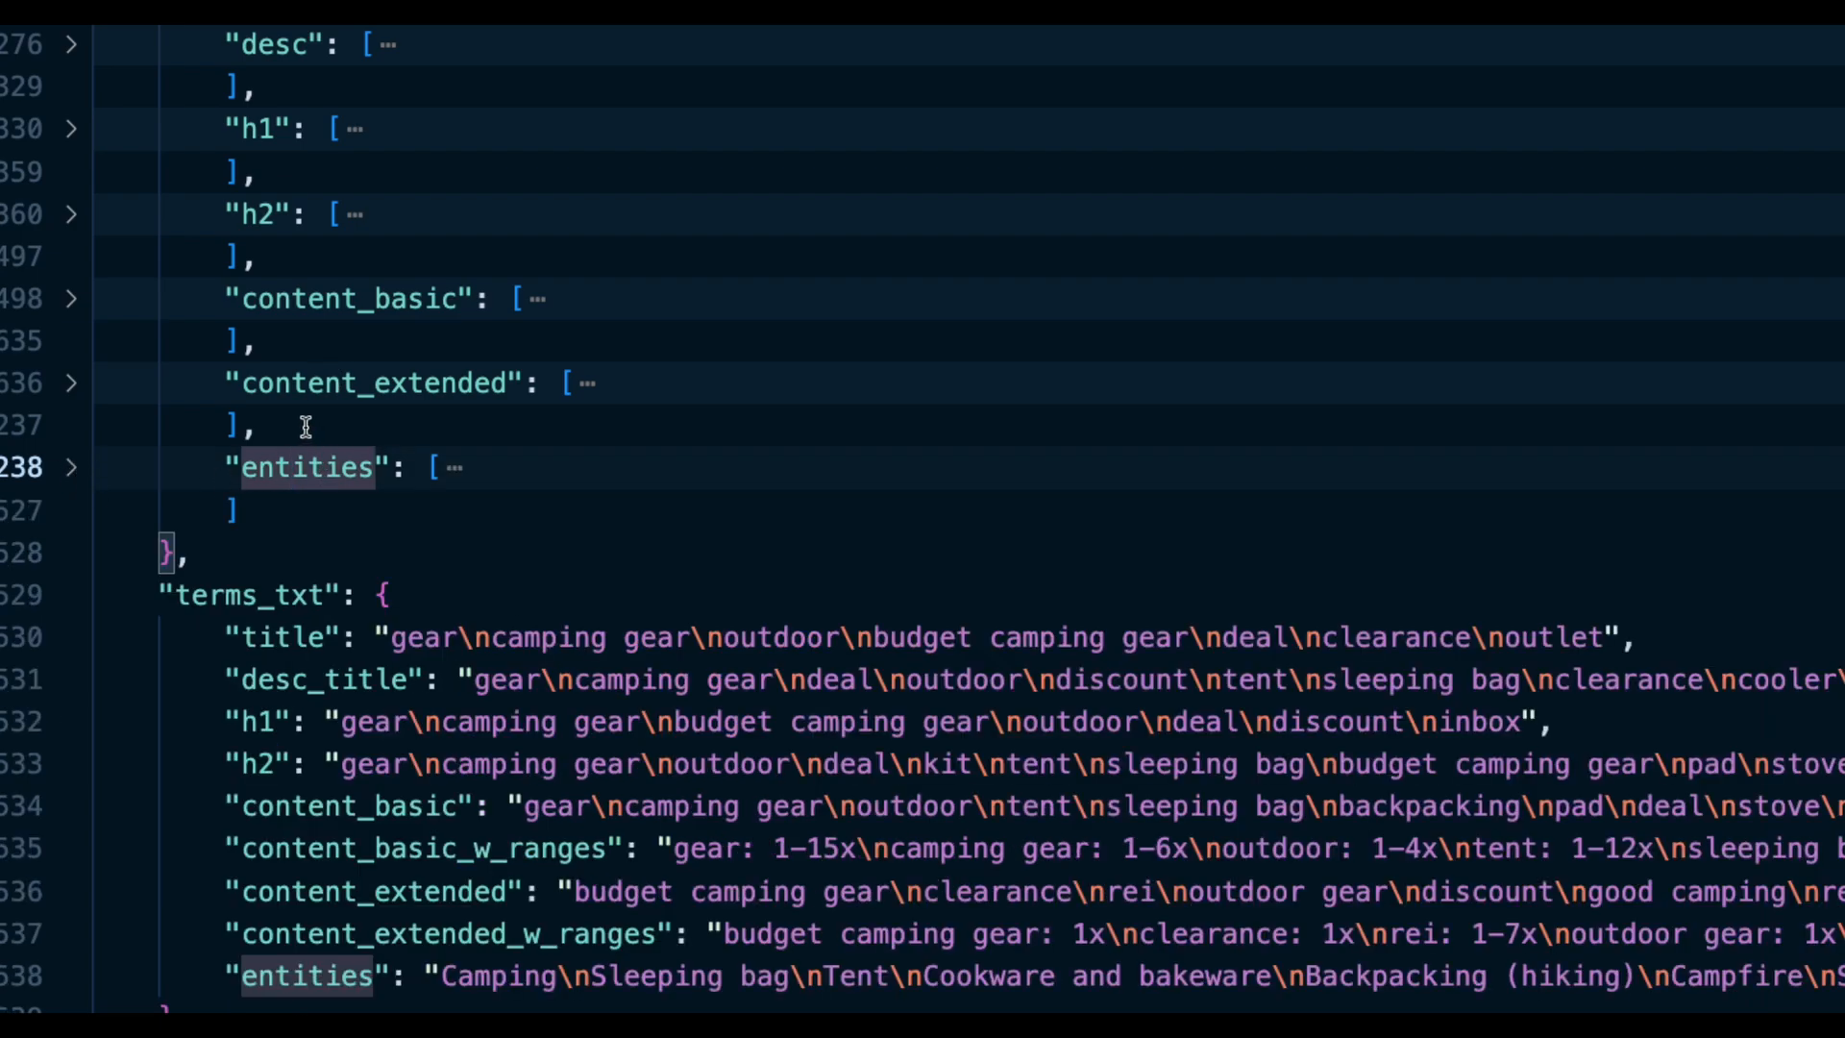
pyautogui.scroll(3, 301, 425)
pyautogui.moveTo(173, 240); pyautogui.dragTo(276, 849)
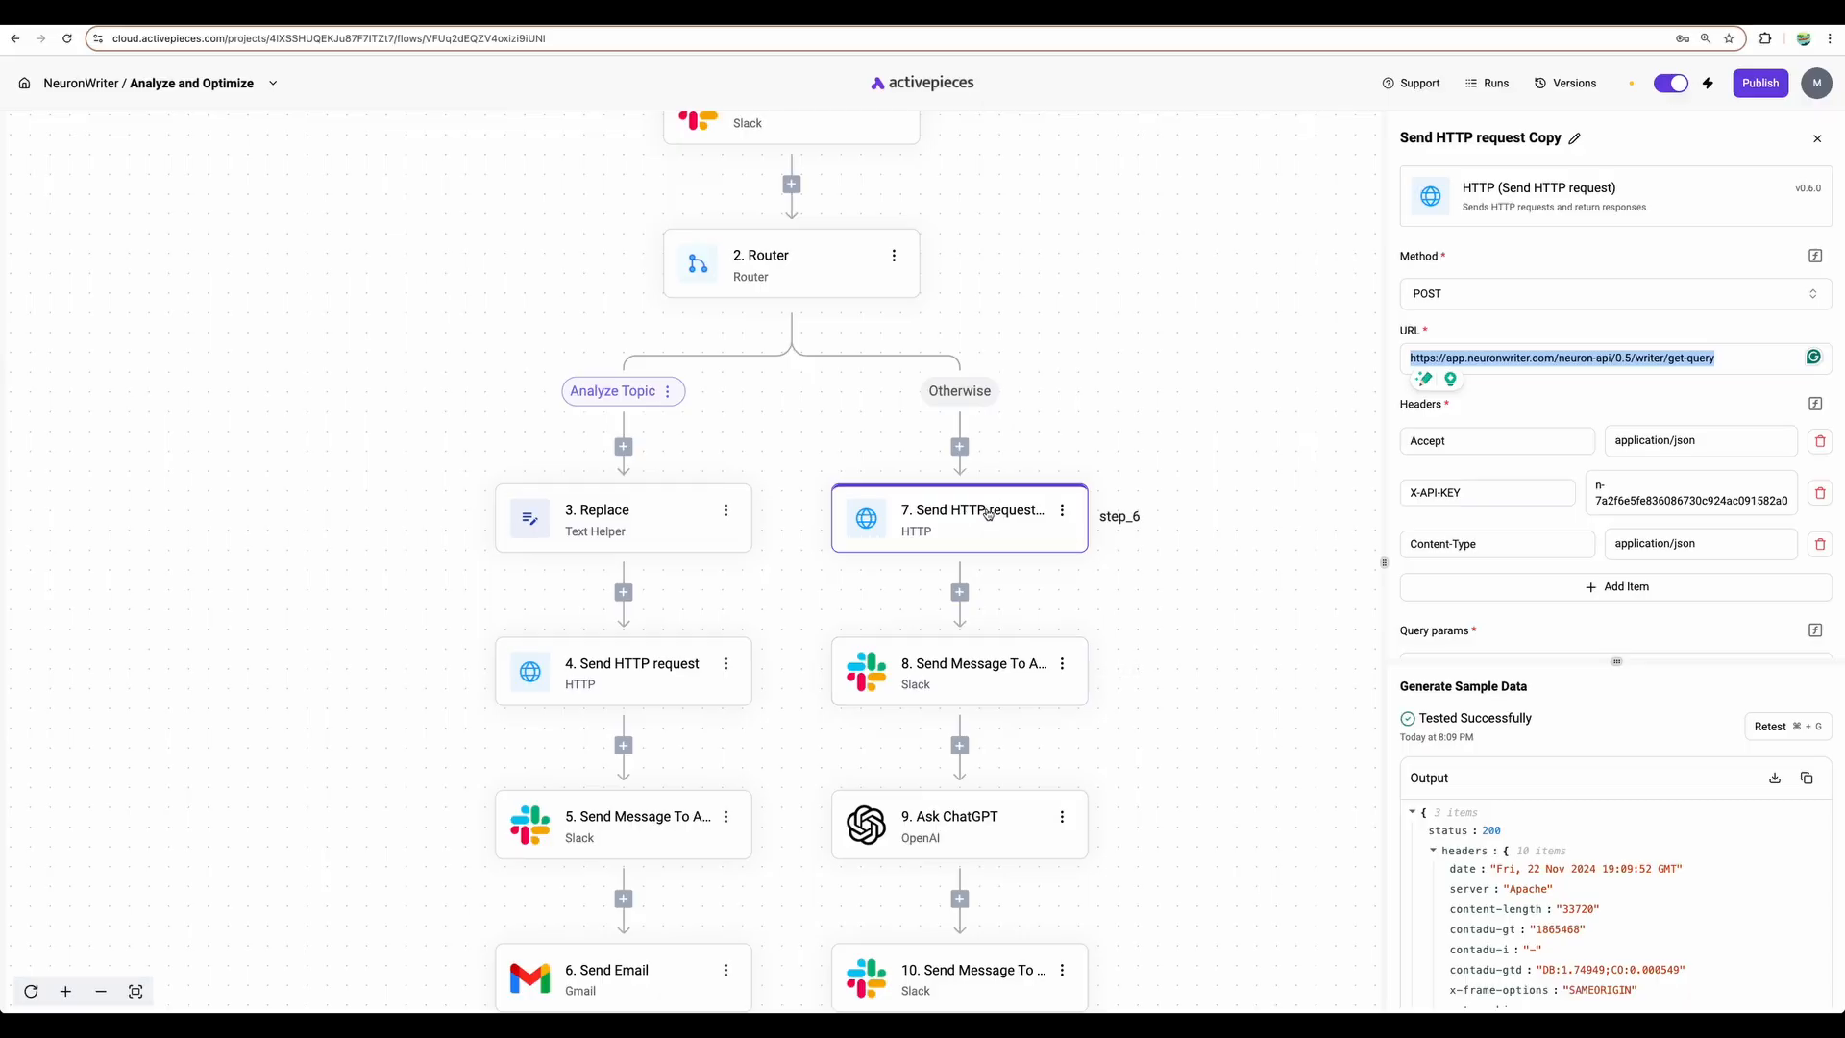
# - Open step 9 Ask ChatGPT's settings and widen the settings panel
pyautogui.click(961, 673)
pyautogui.scroll(-1, 1518, 638)
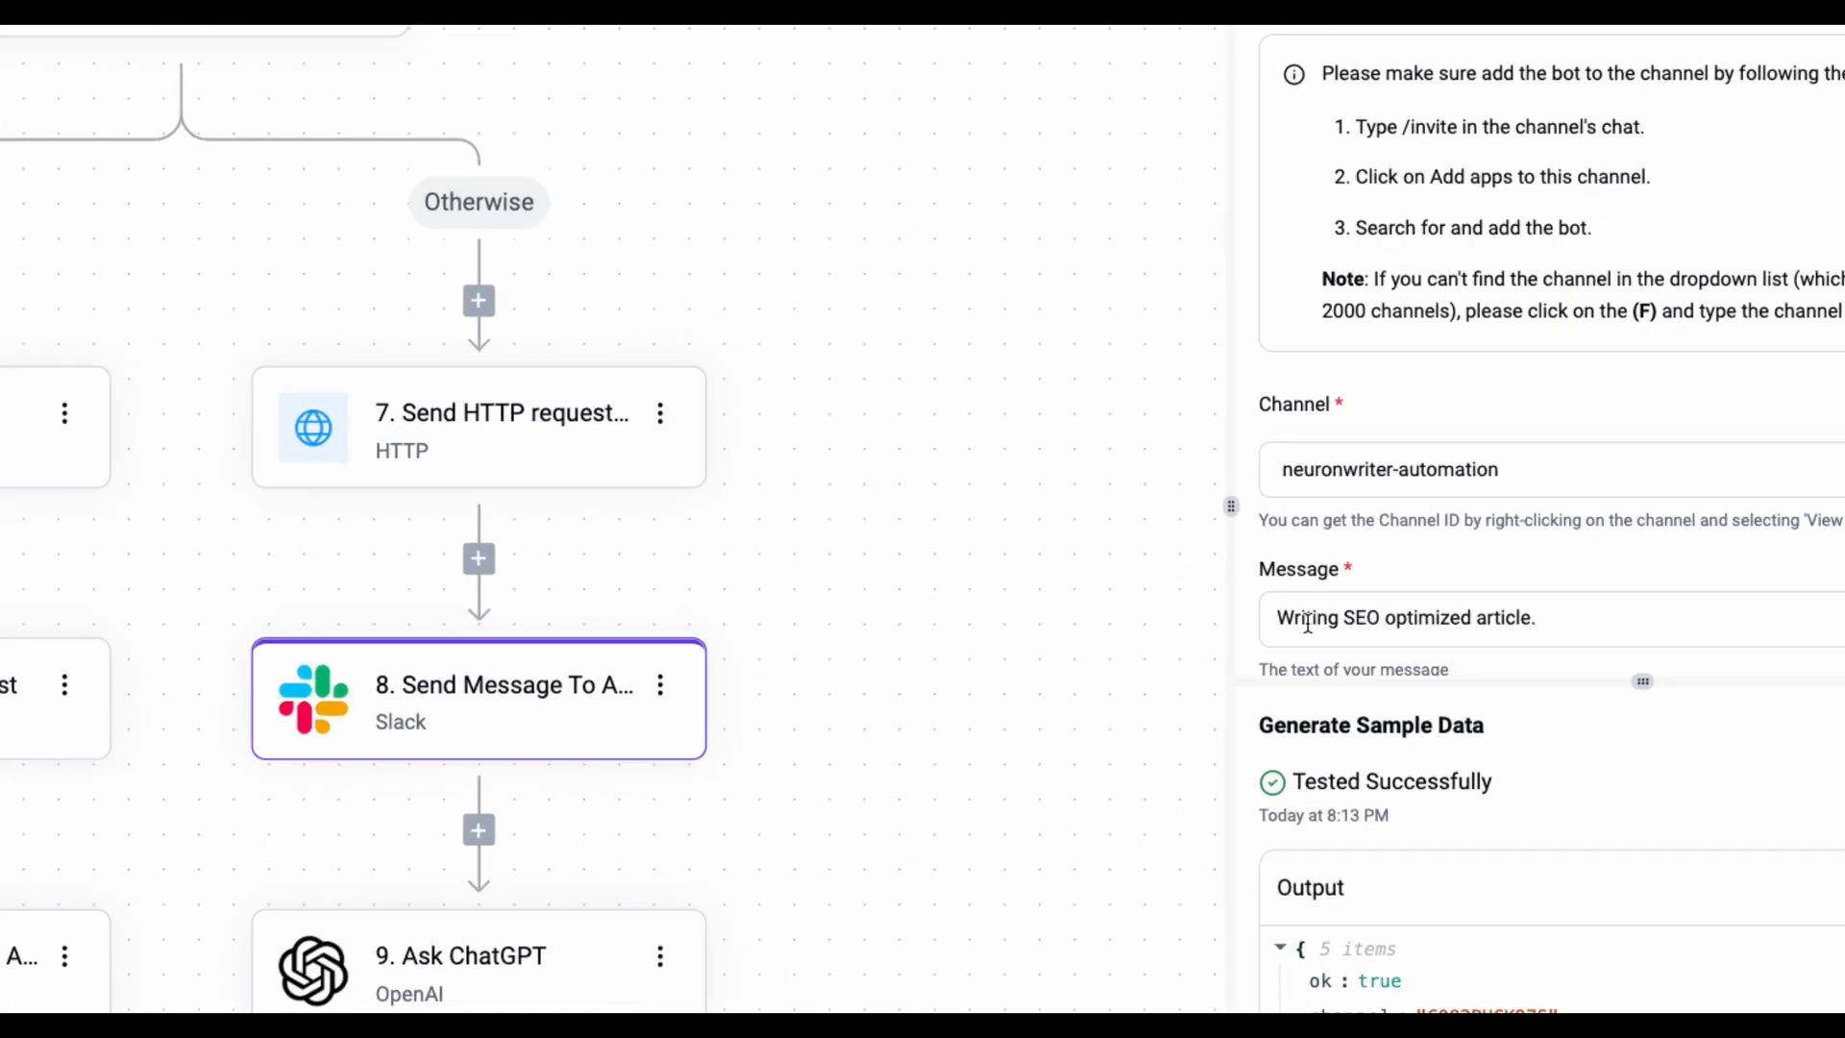
pyautogui.scroll(-4, 659, 729)
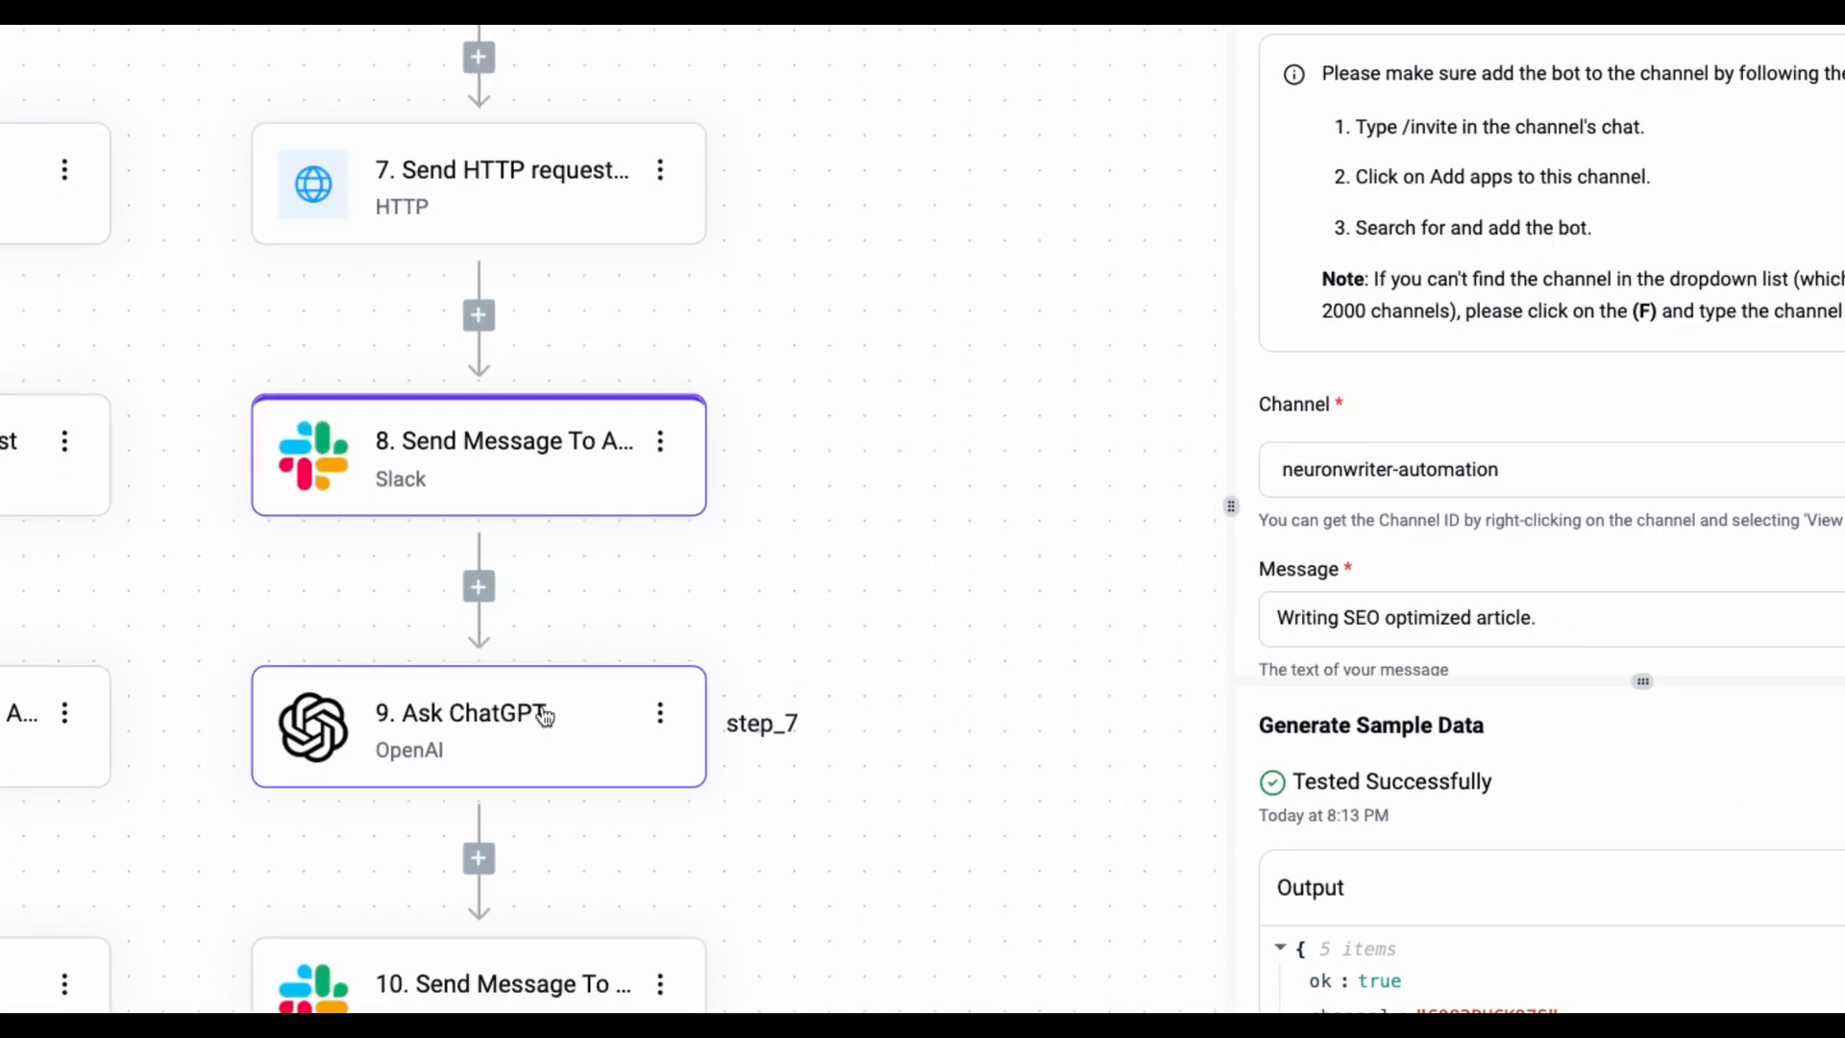
pyautogui.click(394, 637)
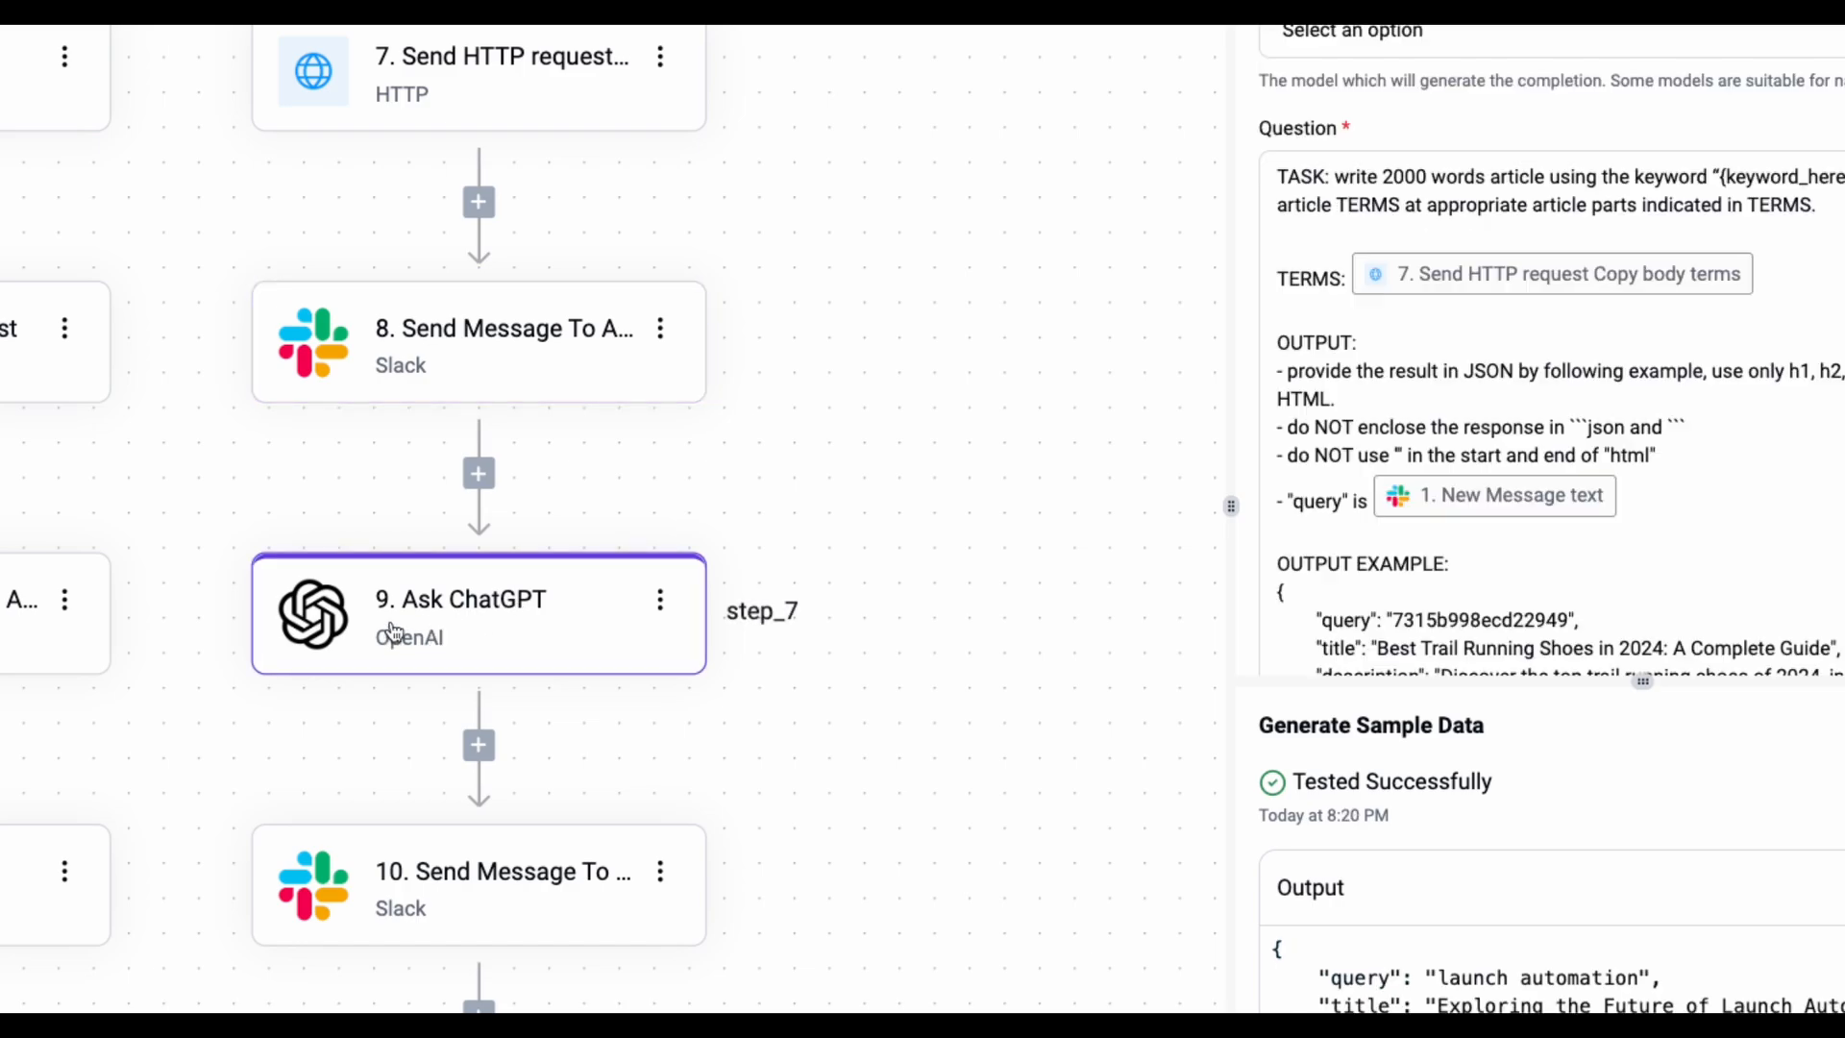
pyautogui.moveTo(1231, 506); pyautogui.dragTo(384, 502)
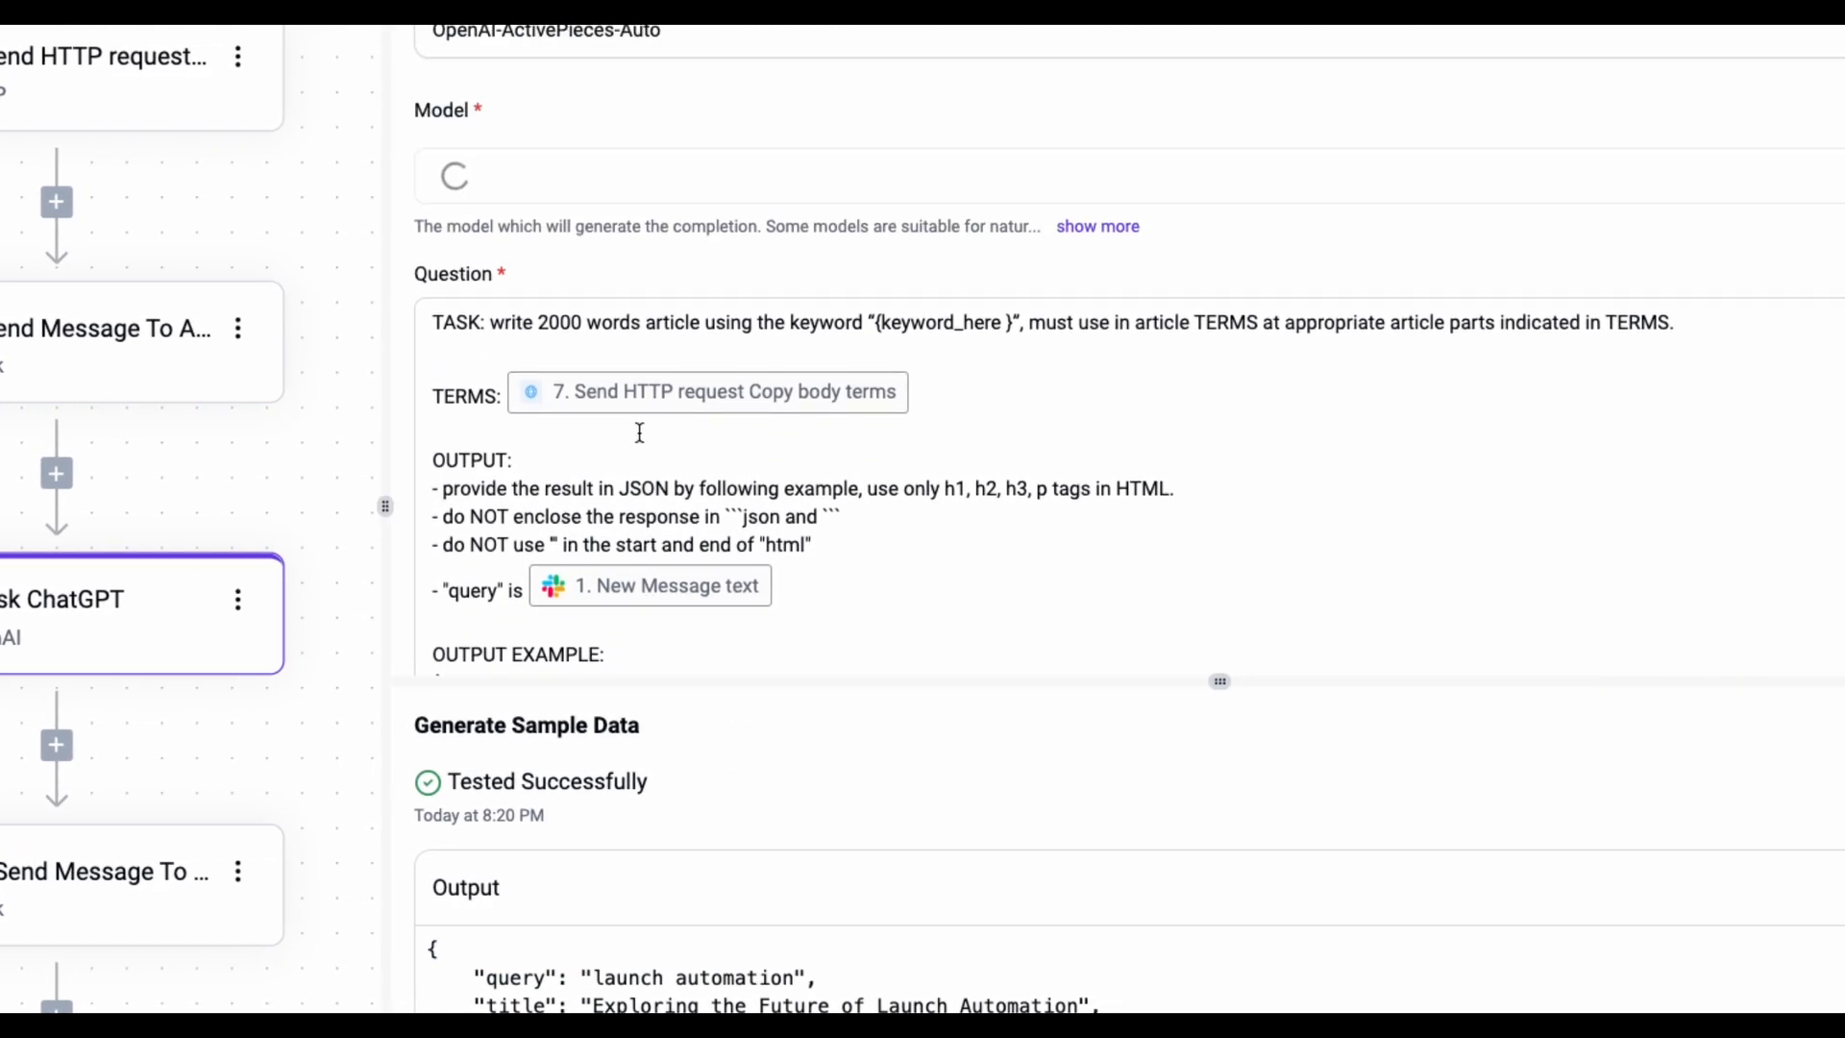
# - Review the prompt's article-length instruction, keyword placeholder and TERMS reference
pyautogui.moveTo(443, 321); pyautogui.dragTo(851, 323)
pyautogui.click(889, 323)
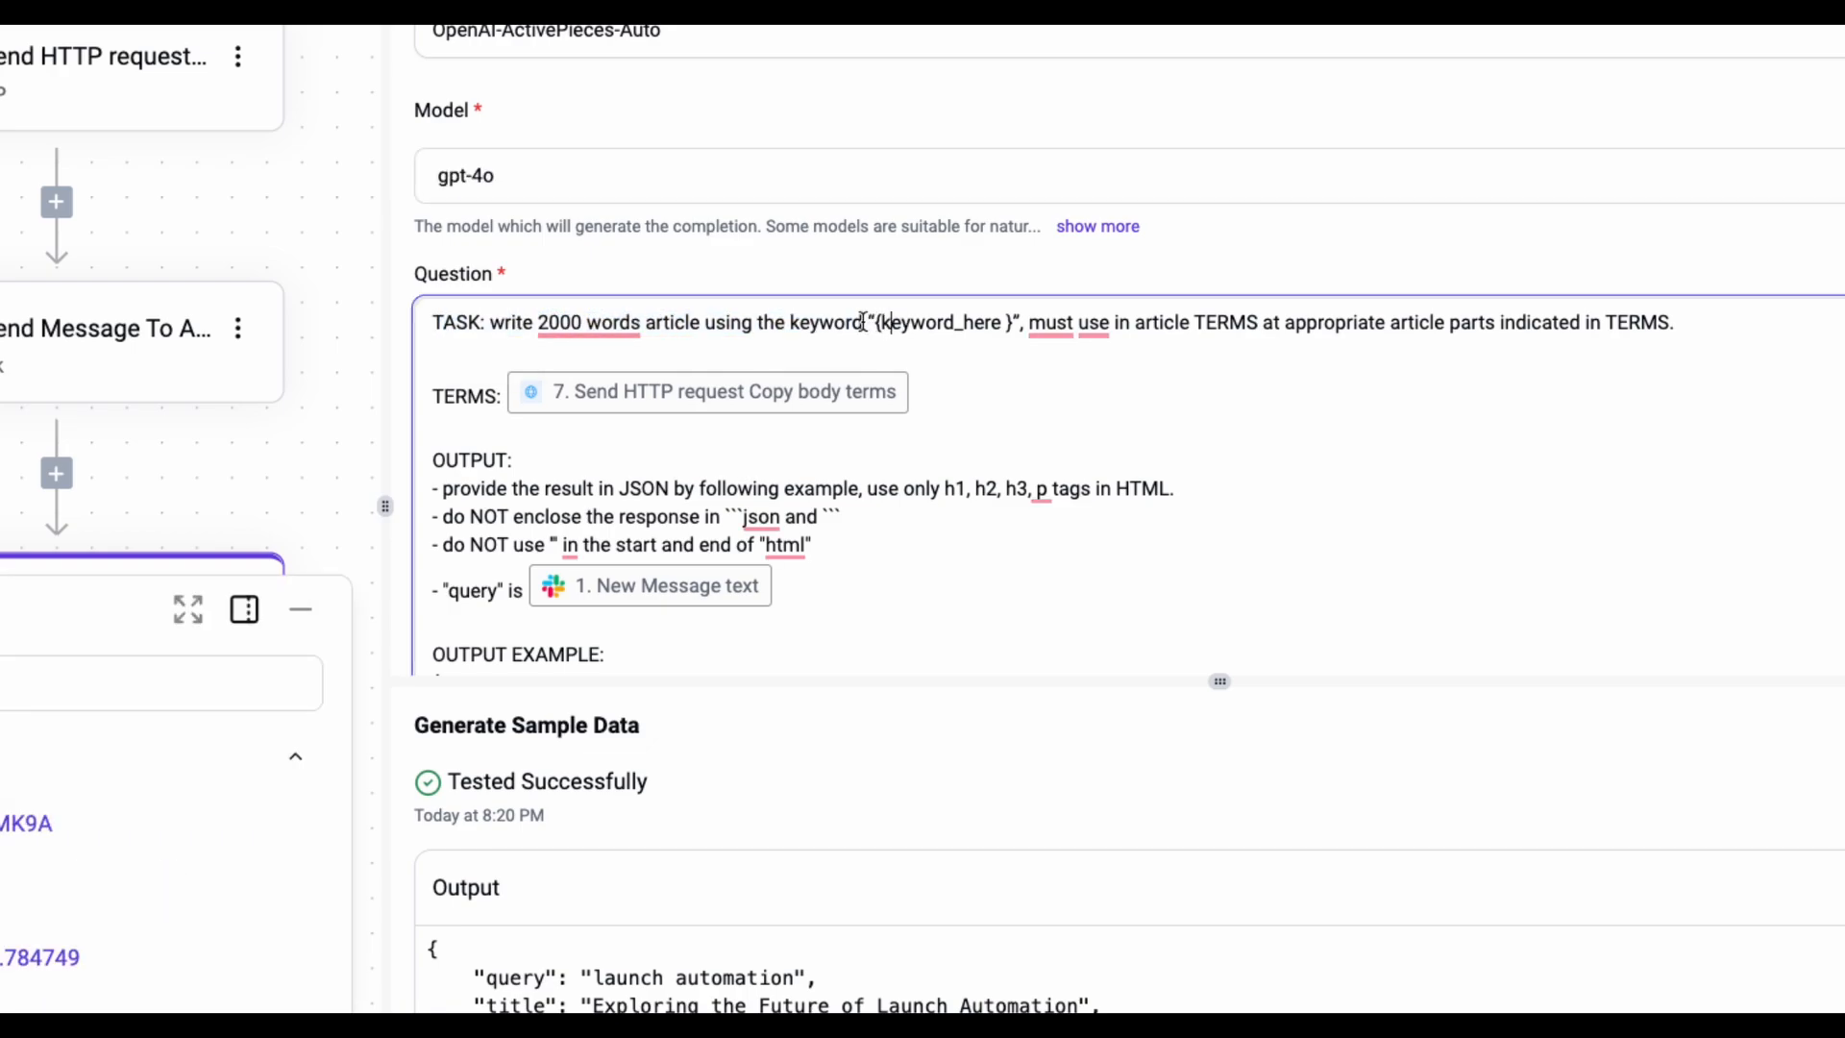
pyautogui.scroll(-5, 862, 322)
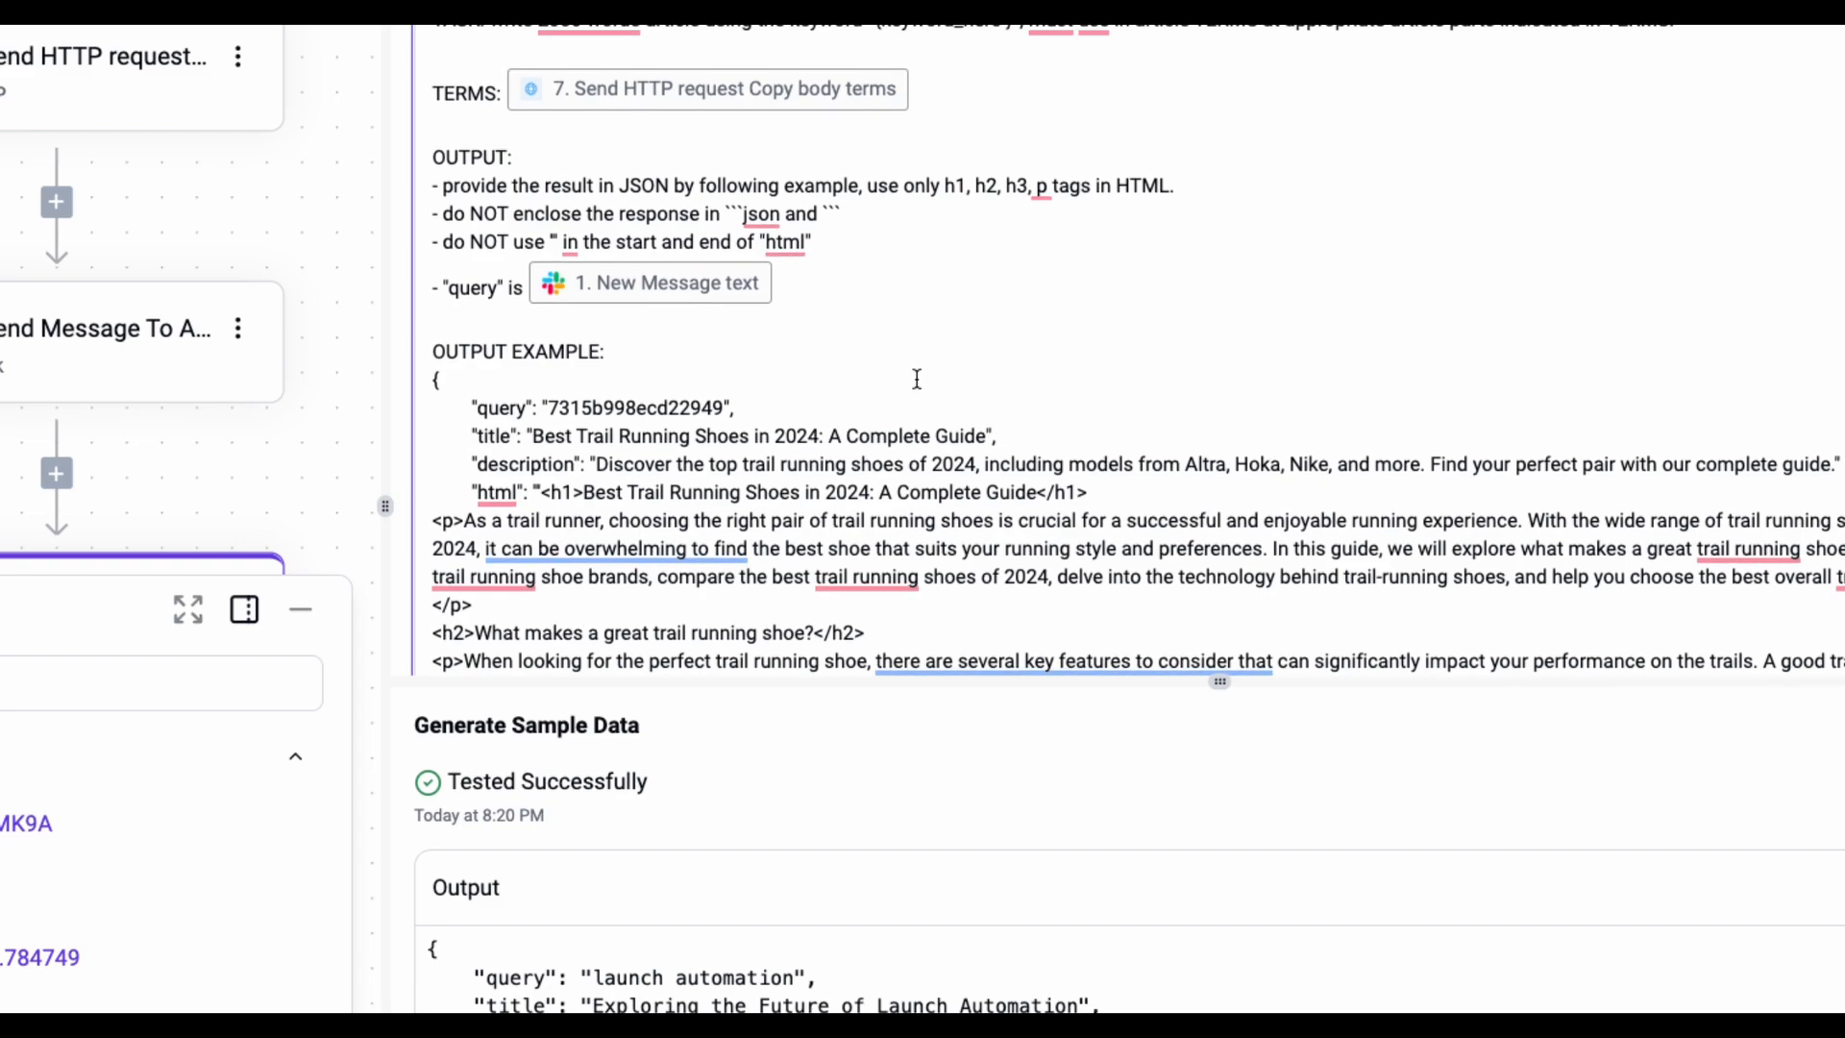
pyautogui.scroll(1, 916, 379)
pyautogui.click(704, 132)
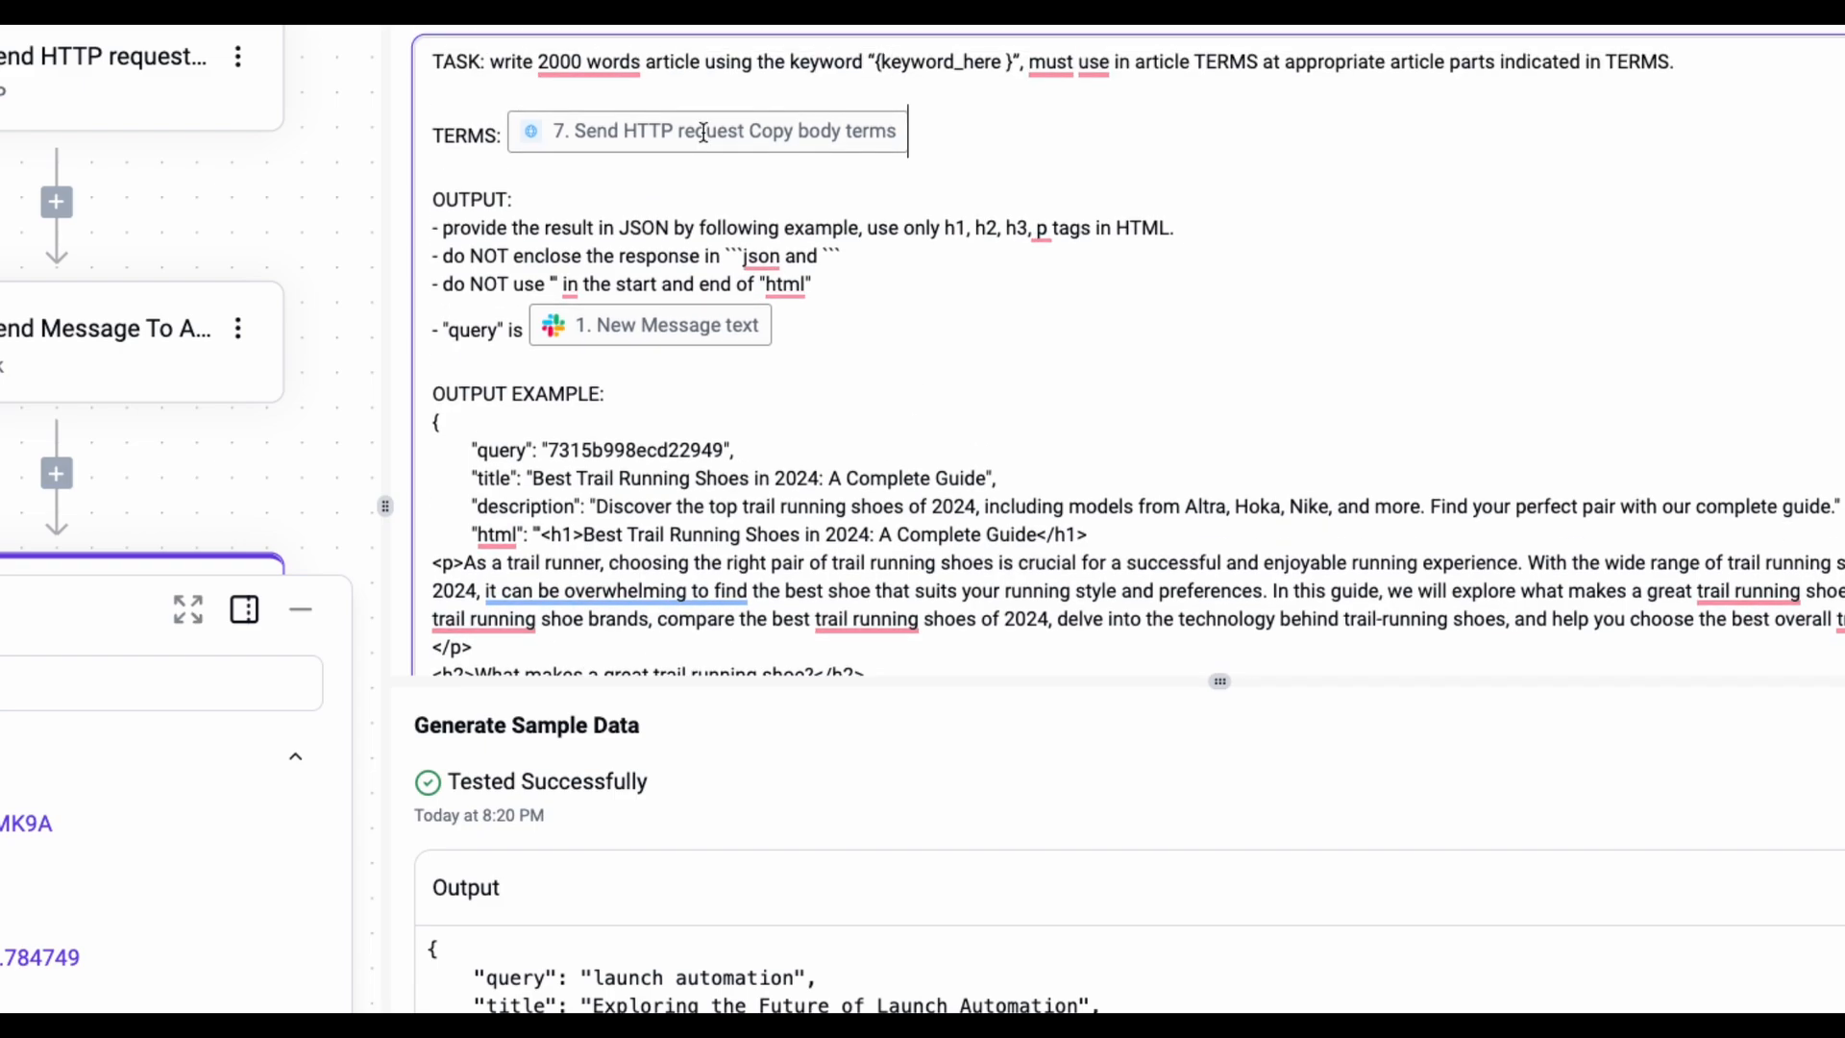
pyautogui.click(519, 131)
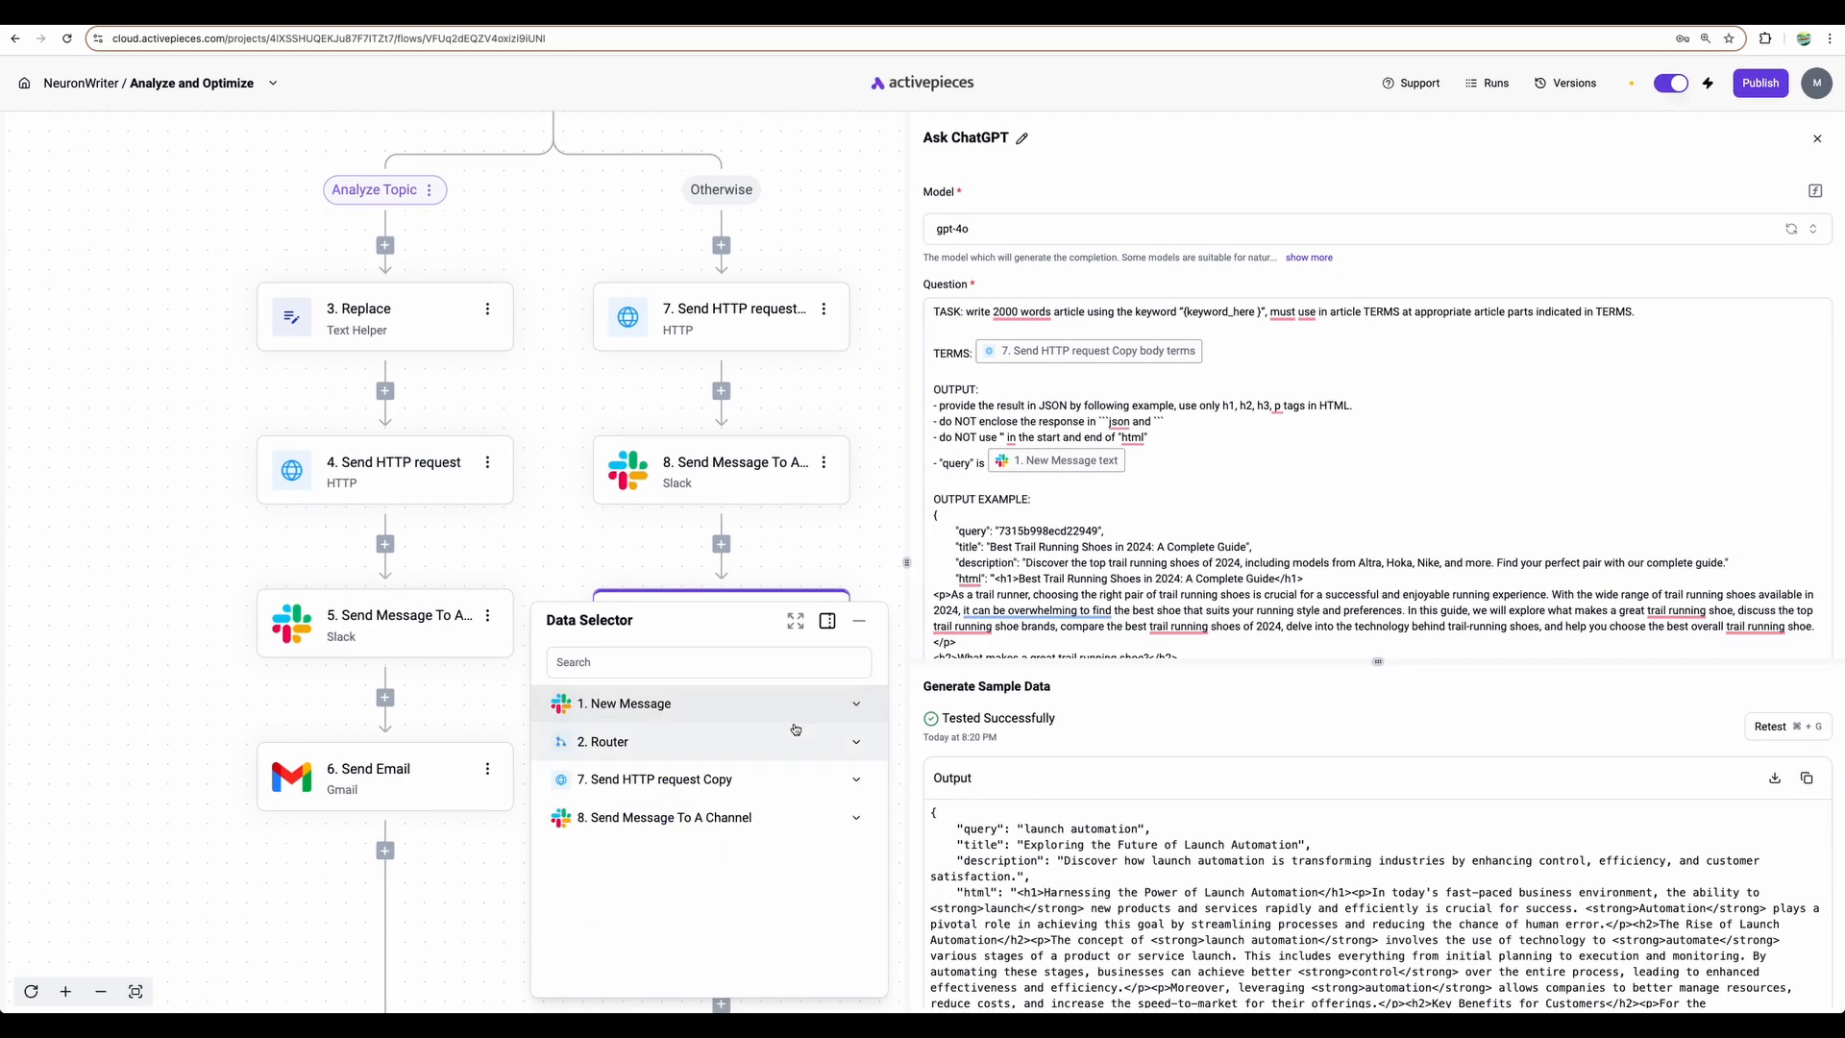
# - Expand 7. Send HTTP request Copy > body > terms in the Data Selector and browse its fields
pyautogui.click(700, 780)
pyautogui.click(755, 903)
pyautogui.scroll(-3, 759, 884)
pyautogui.click(673, 794)
pyautogui.scroll(-3, 646, 809)
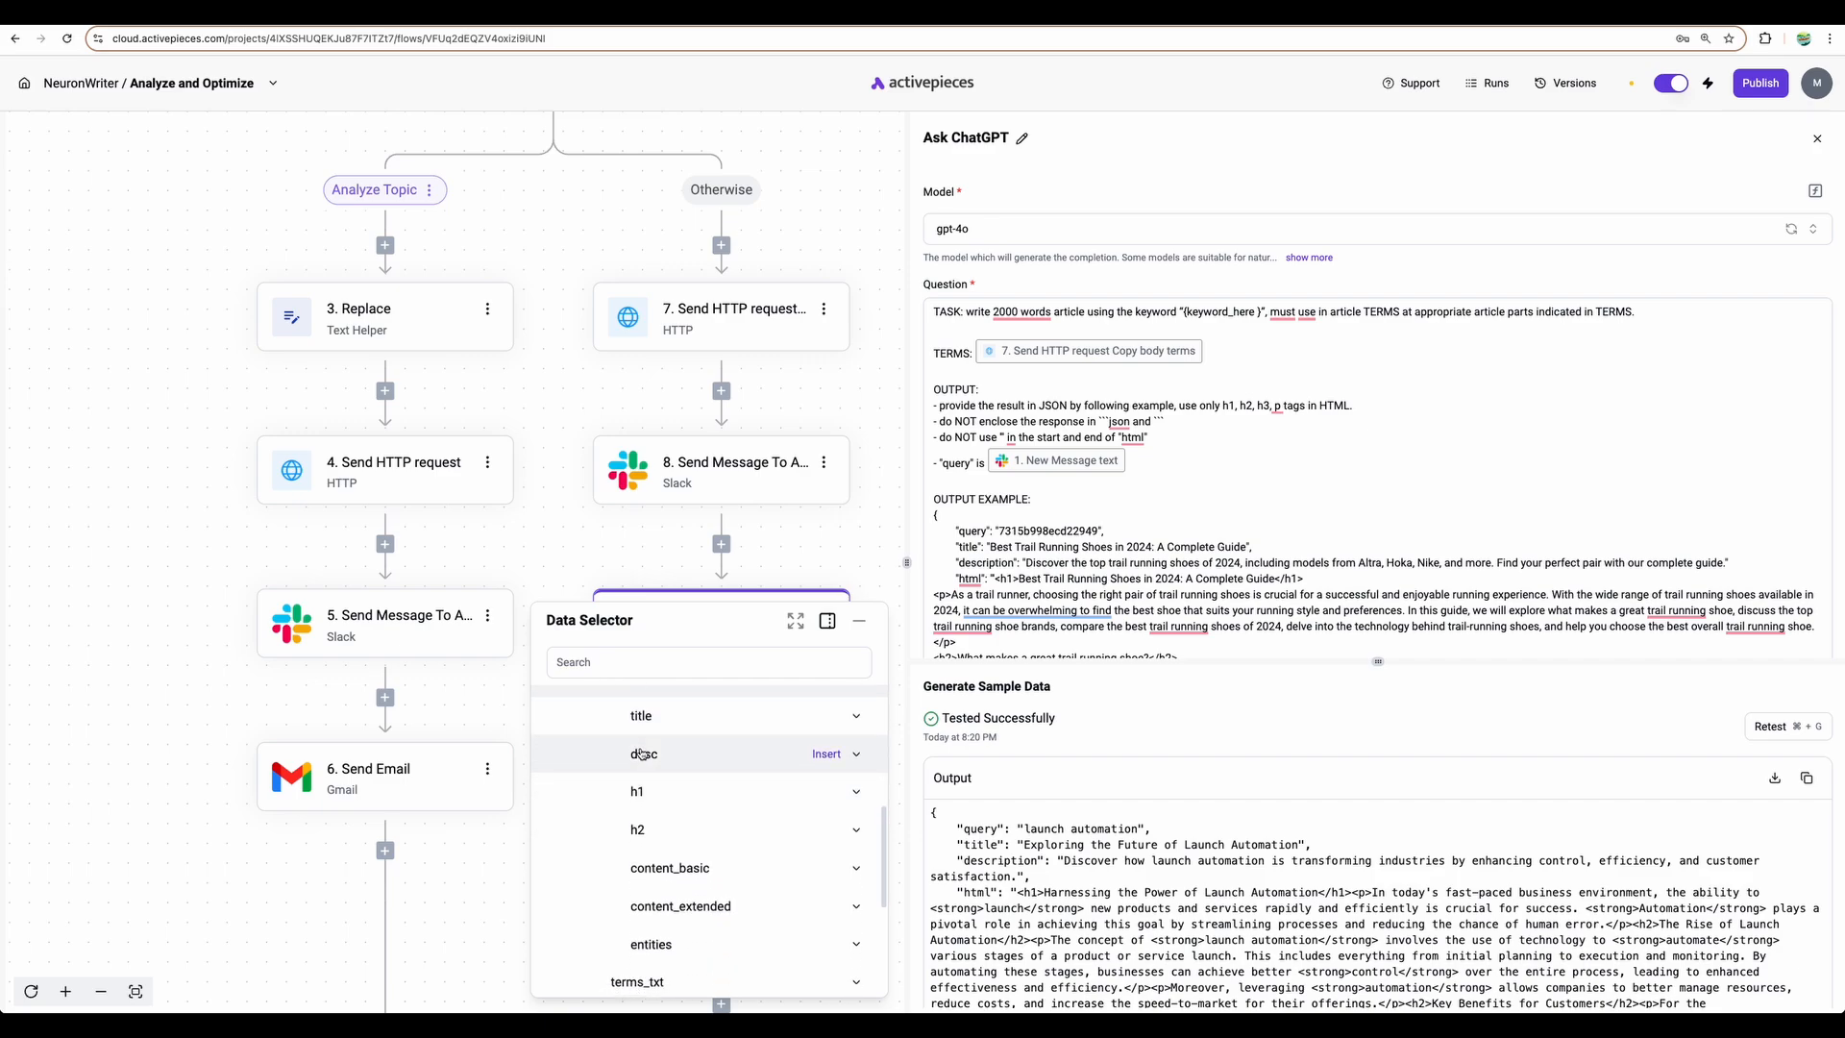
pyautogui.scroll(1, 650, 769)
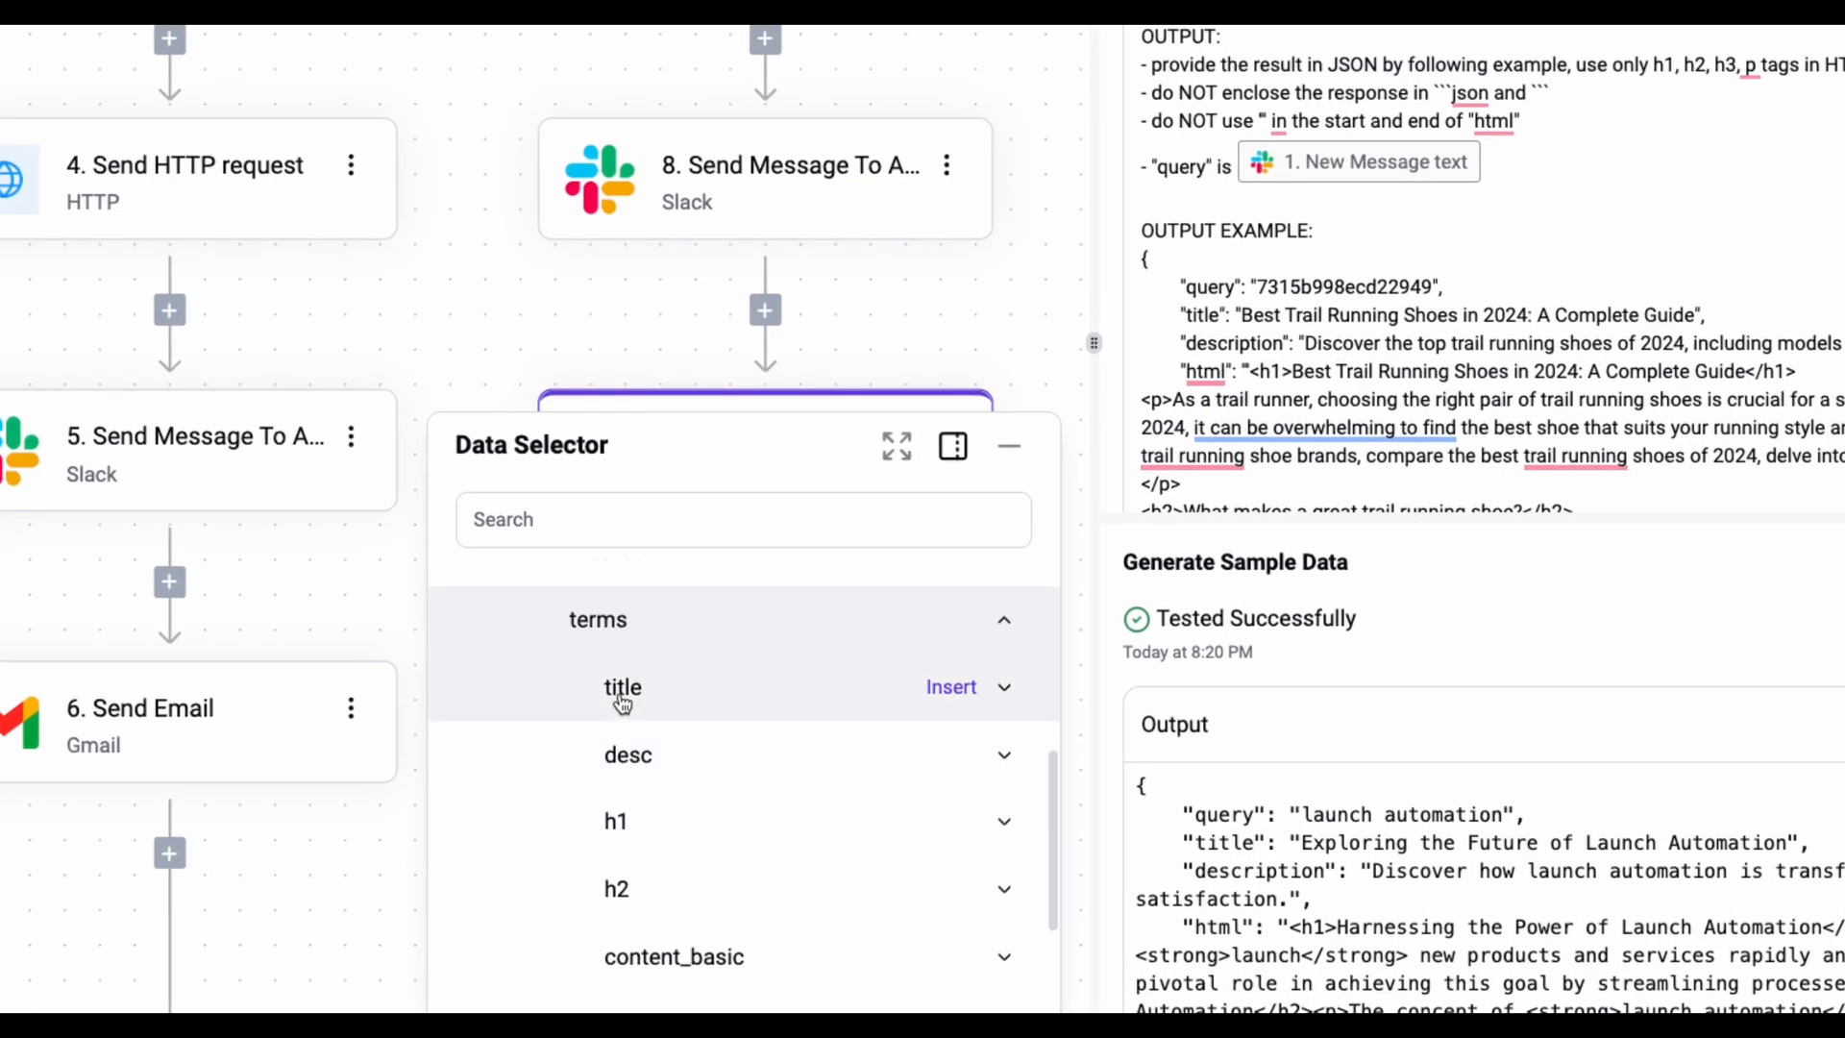
pyautogui.scroll(-1, 634, 862)
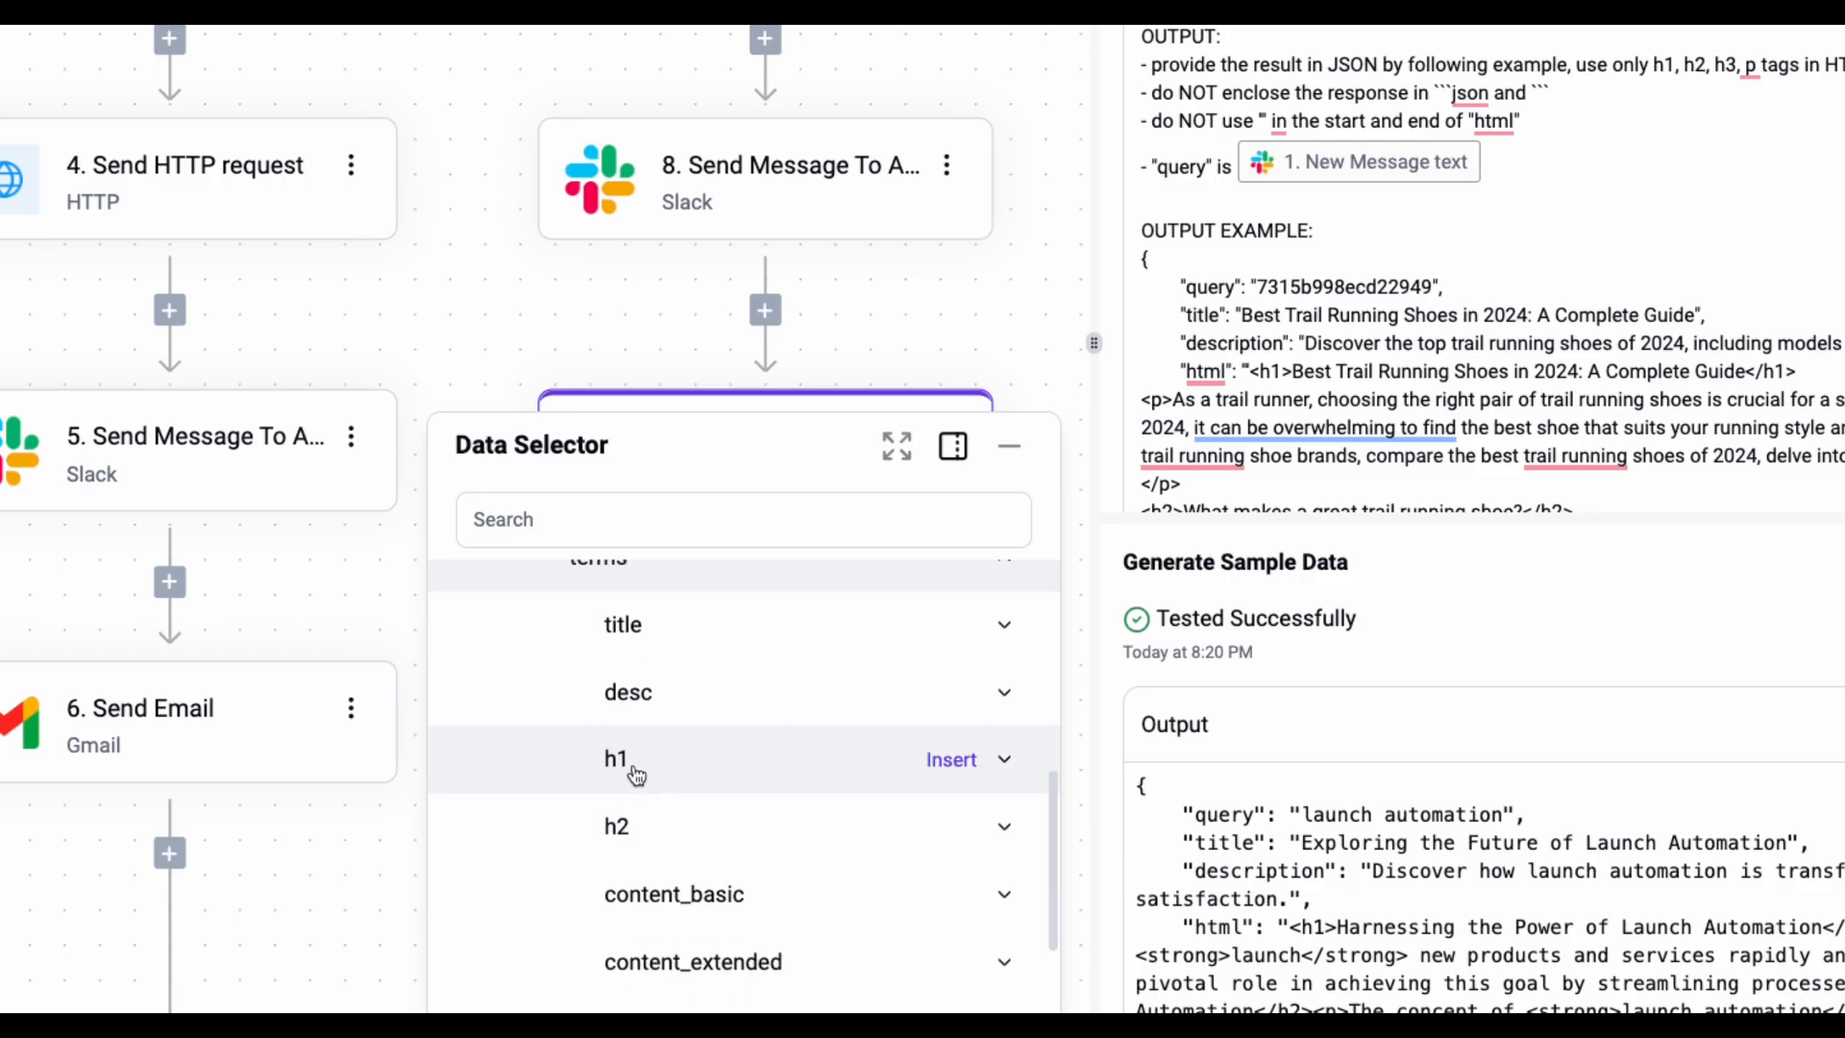
pyautogui.scroll(-3, 629, 812)
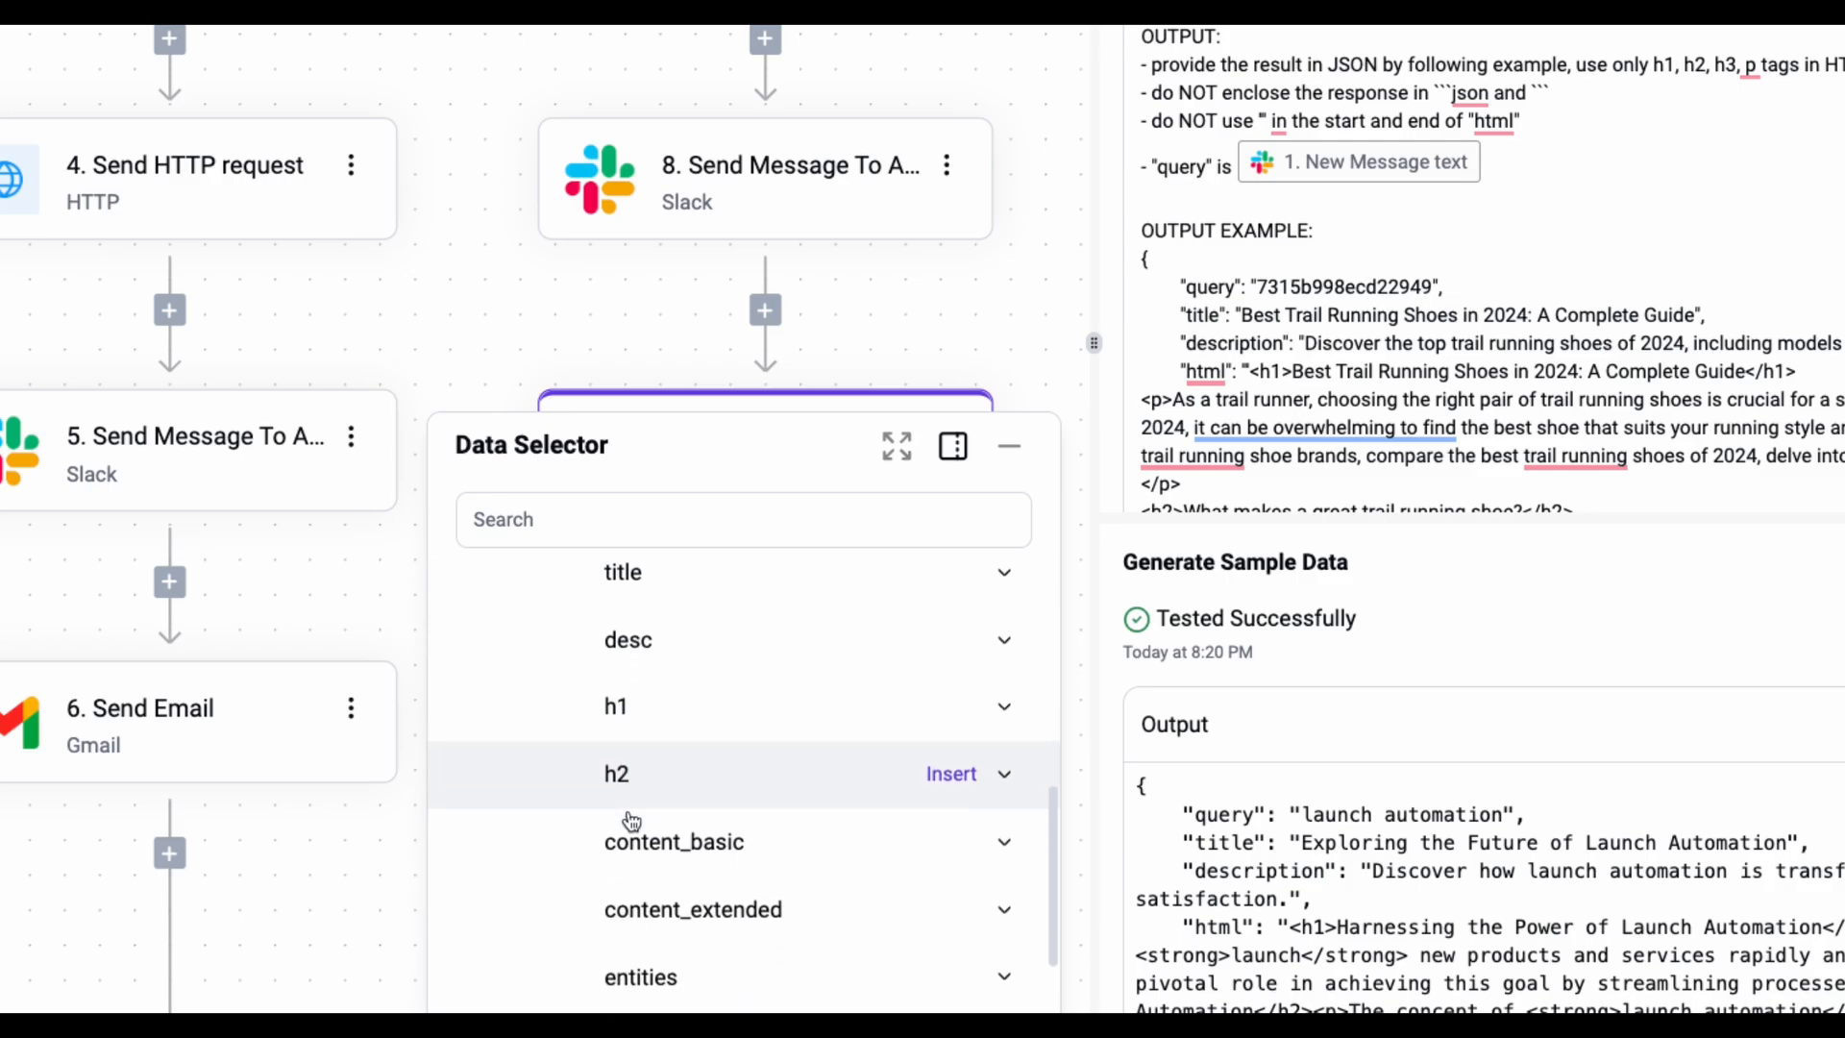
pyautogui.scroll(4, 865, 711)
pyautogui.scroll(5, 817, 685)
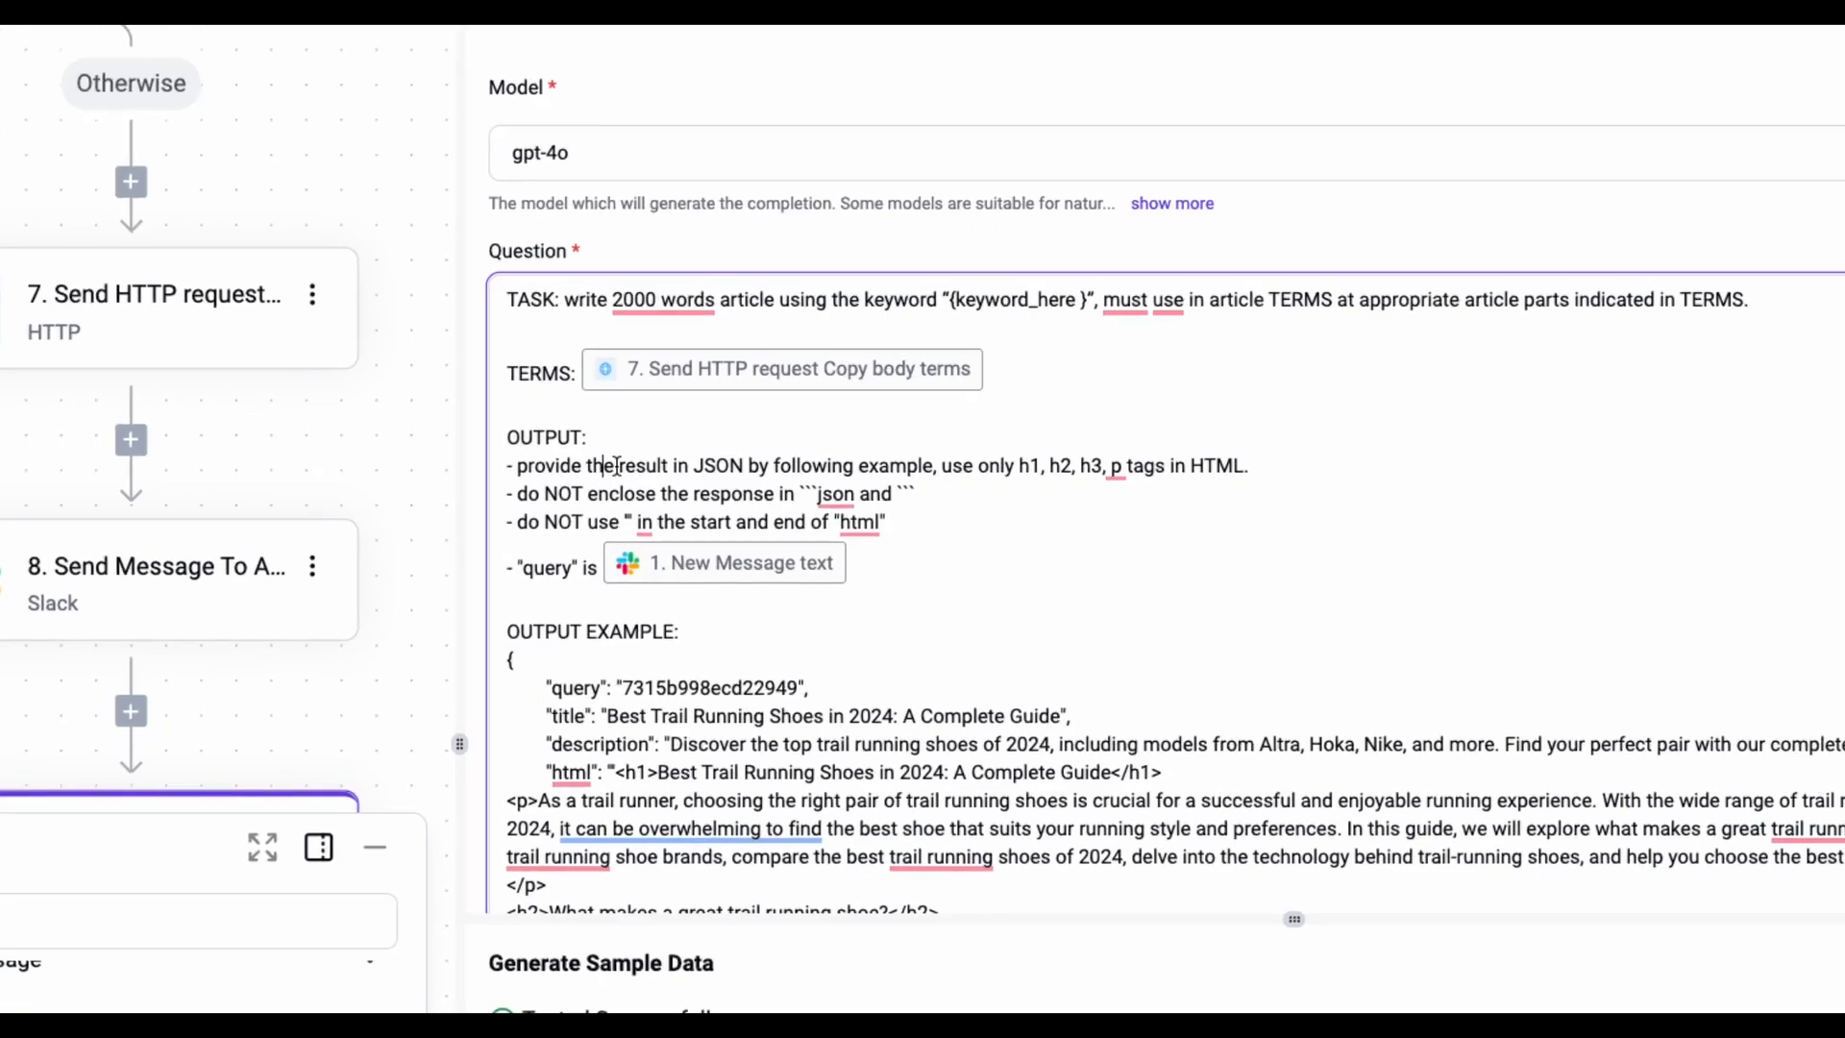
# - Select the prompt's OUTPUT EXAMPLE block showing the expected html output
pyautogui.click(889, 522)
pyautogui.scroll(-1, 889, 529)
pyautogui.scroll(-1, 889, 536)
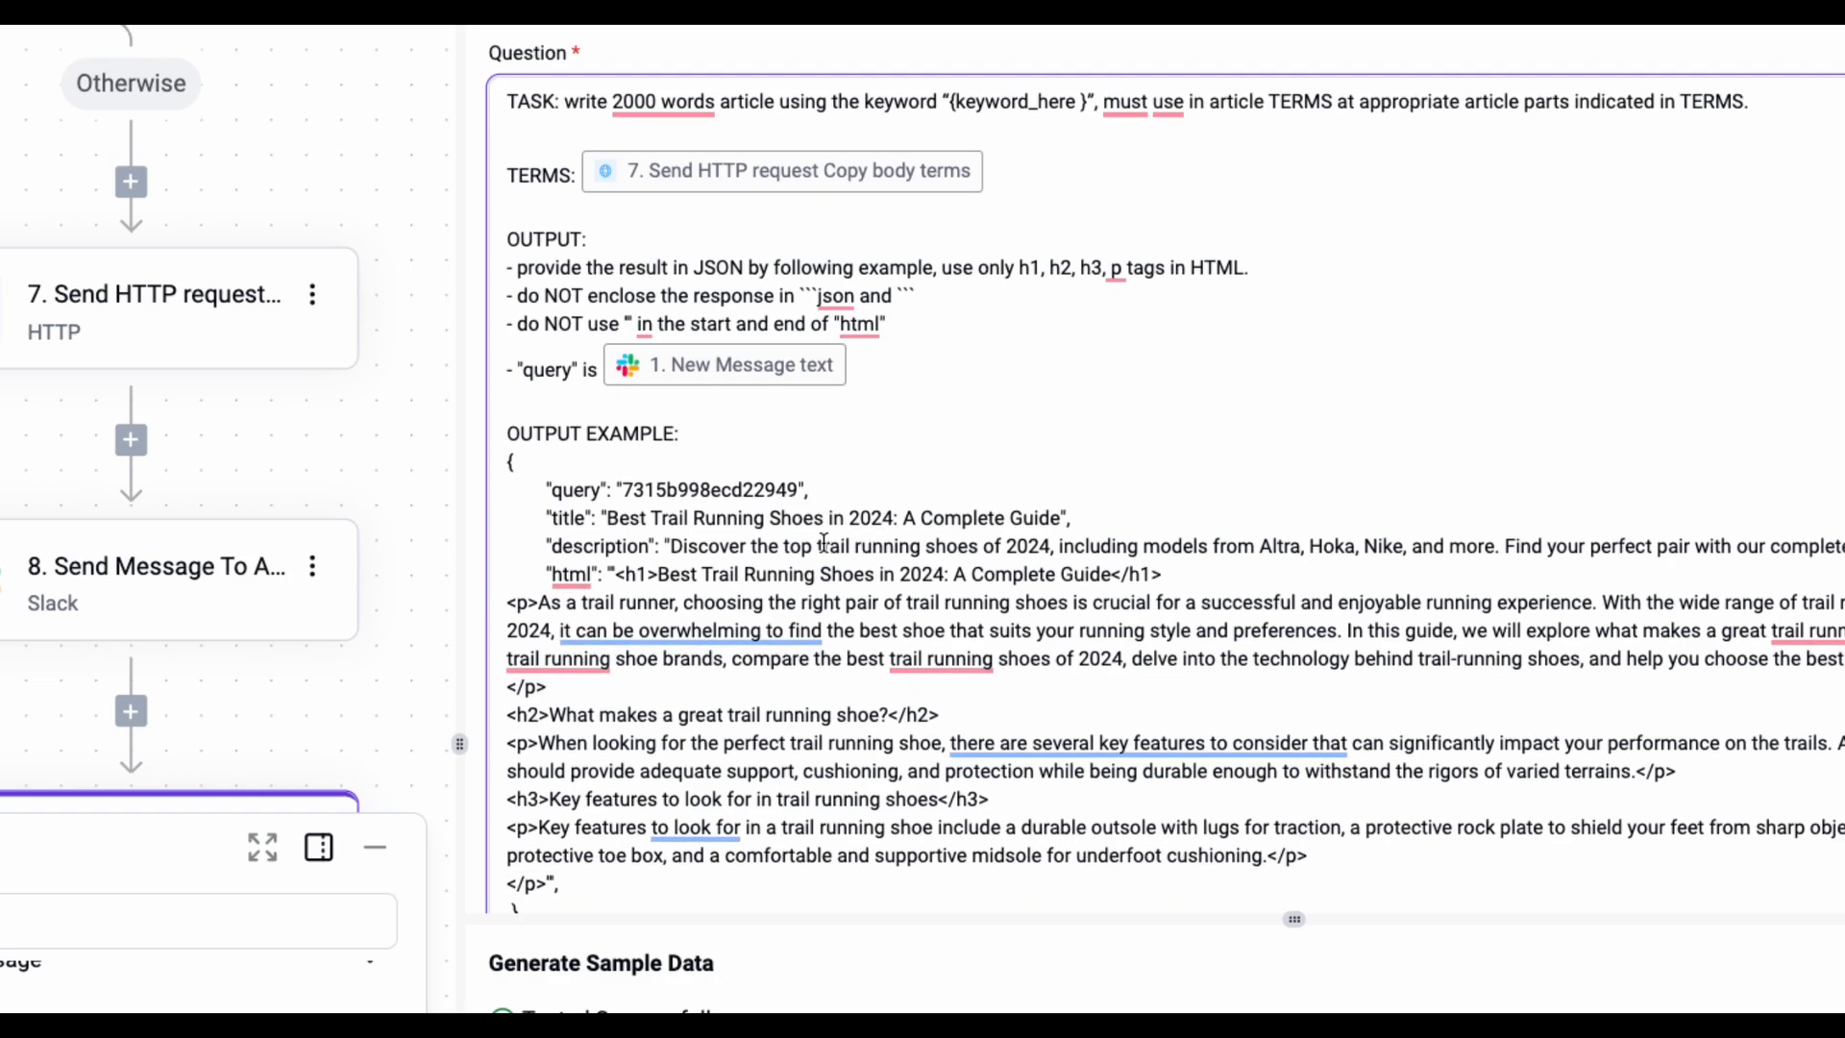
pyautogui.scroll(-1, 826, 542)
pyautogui.moveTo(508, 404); pyautogui.dragTo(637, 879)
pyautogui.scroll(-2, 698, 572)
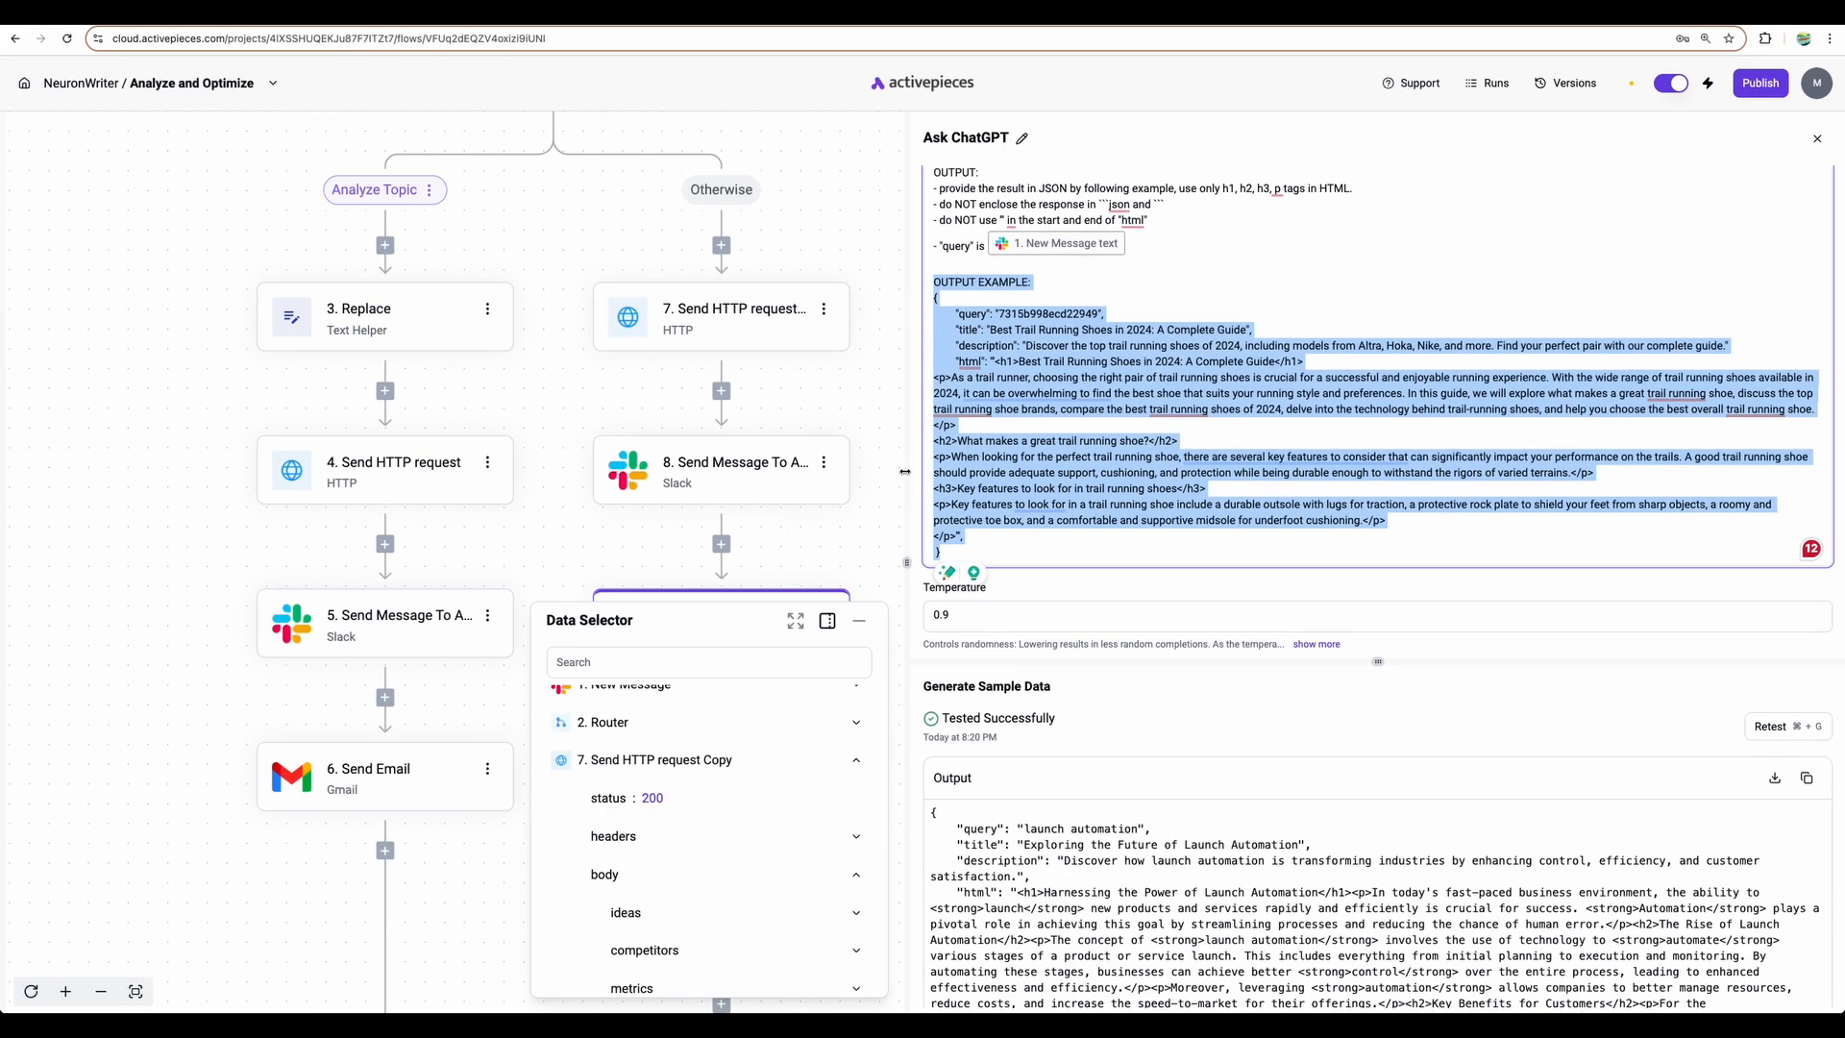
# - Open step 10's Slack message posting to the neuronwriter-automation channel
pyautogui.click(328, 706)
pyautogui.scroll(-1, 237, 832)
pyautogui.scroll(-3, 781, 611)
pyautogui.click(759, 480)
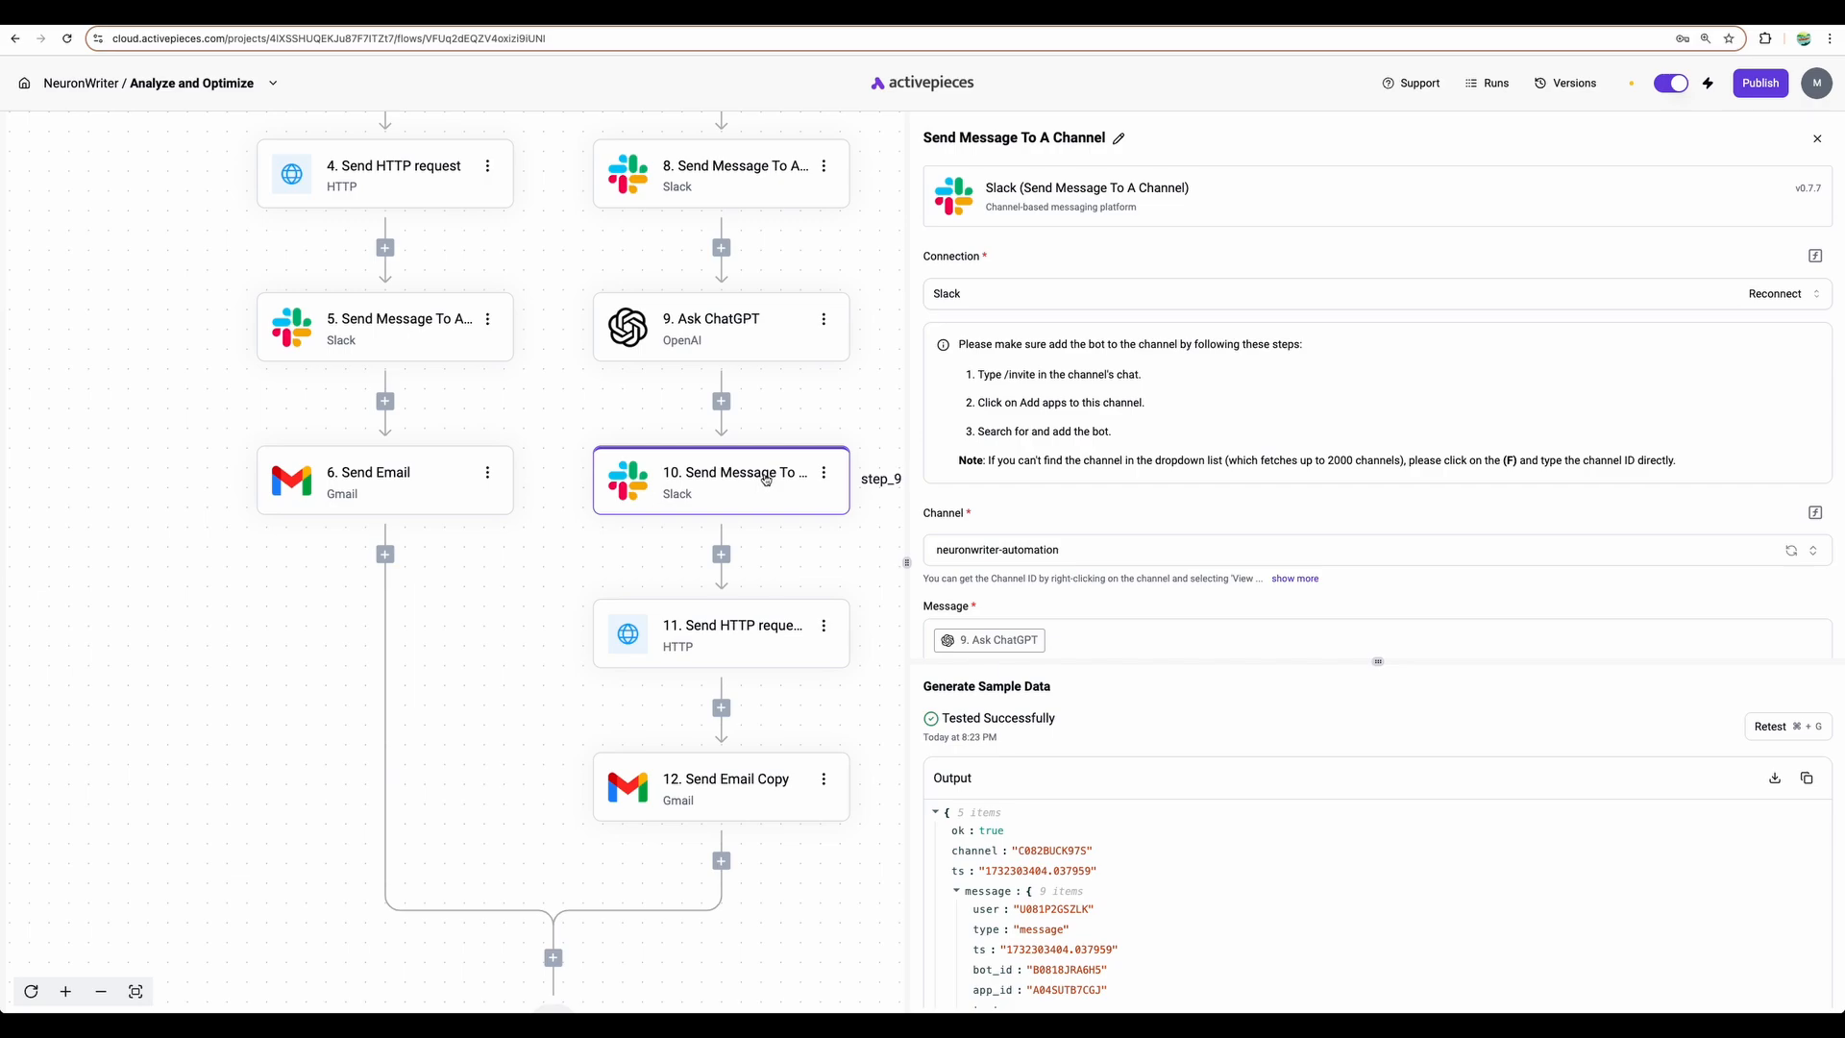
# - Inspect step 11's NeuronWriter import-content request and its JSON body
pyautogui.click(730, 630)
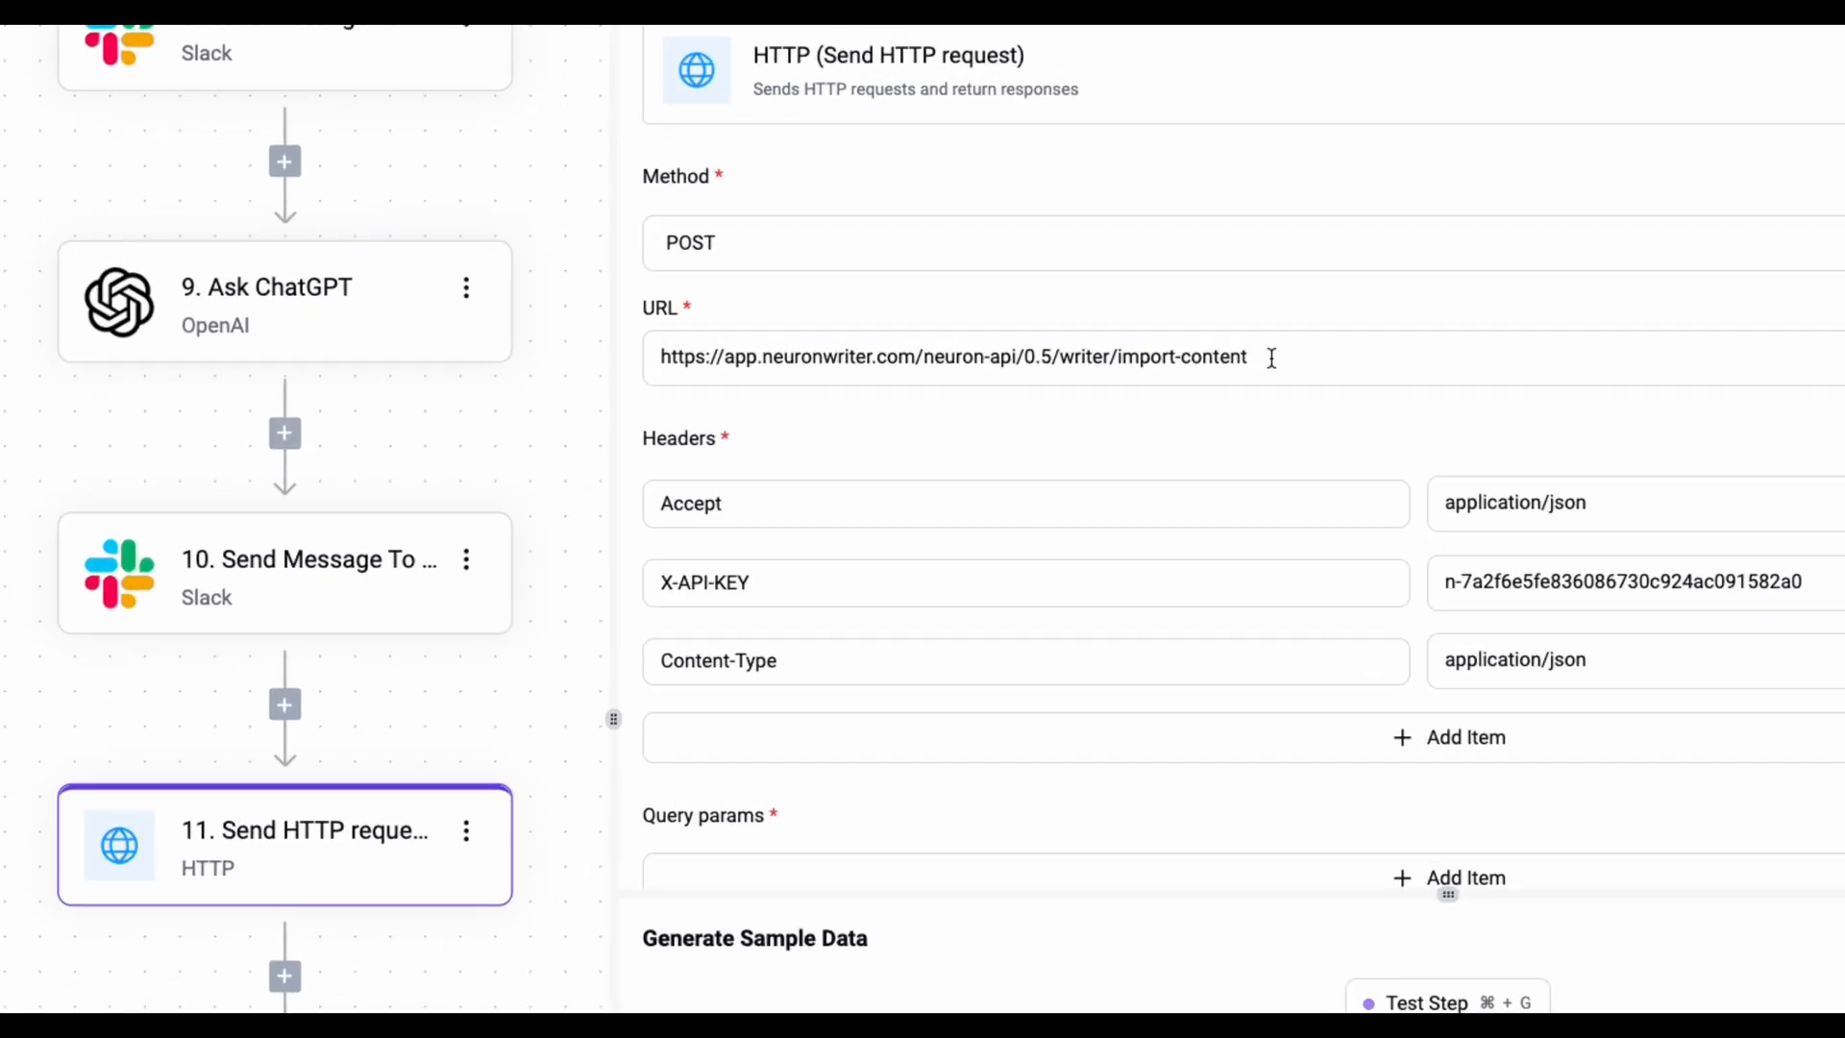
pyautogui.scroll(-7, 1063, 522)
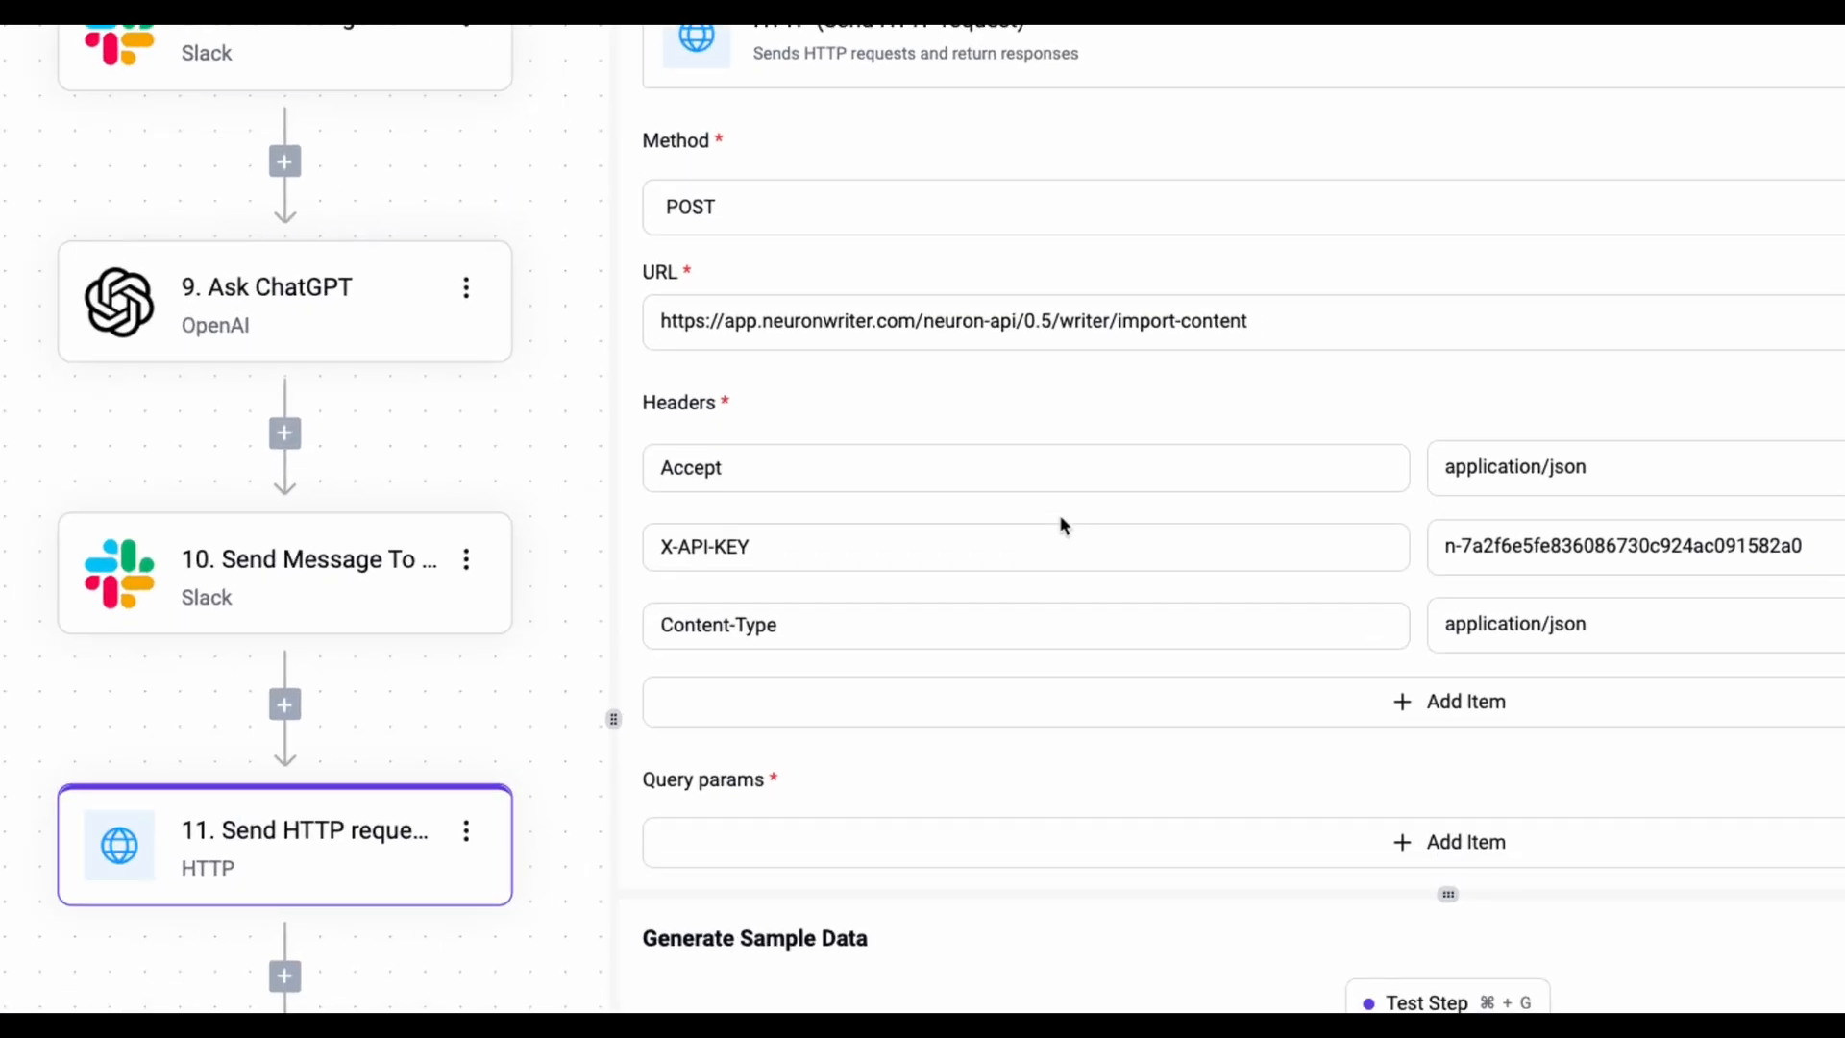
pyautogui.scroll(1, 961, 504)
pyautogui.click(816, 519)
# - Reopen Ask ChatGPT and review its test output with query, title, description and html
pyautogui.click(363, 358)
pyautogui.scroll(-7, 851, 573)
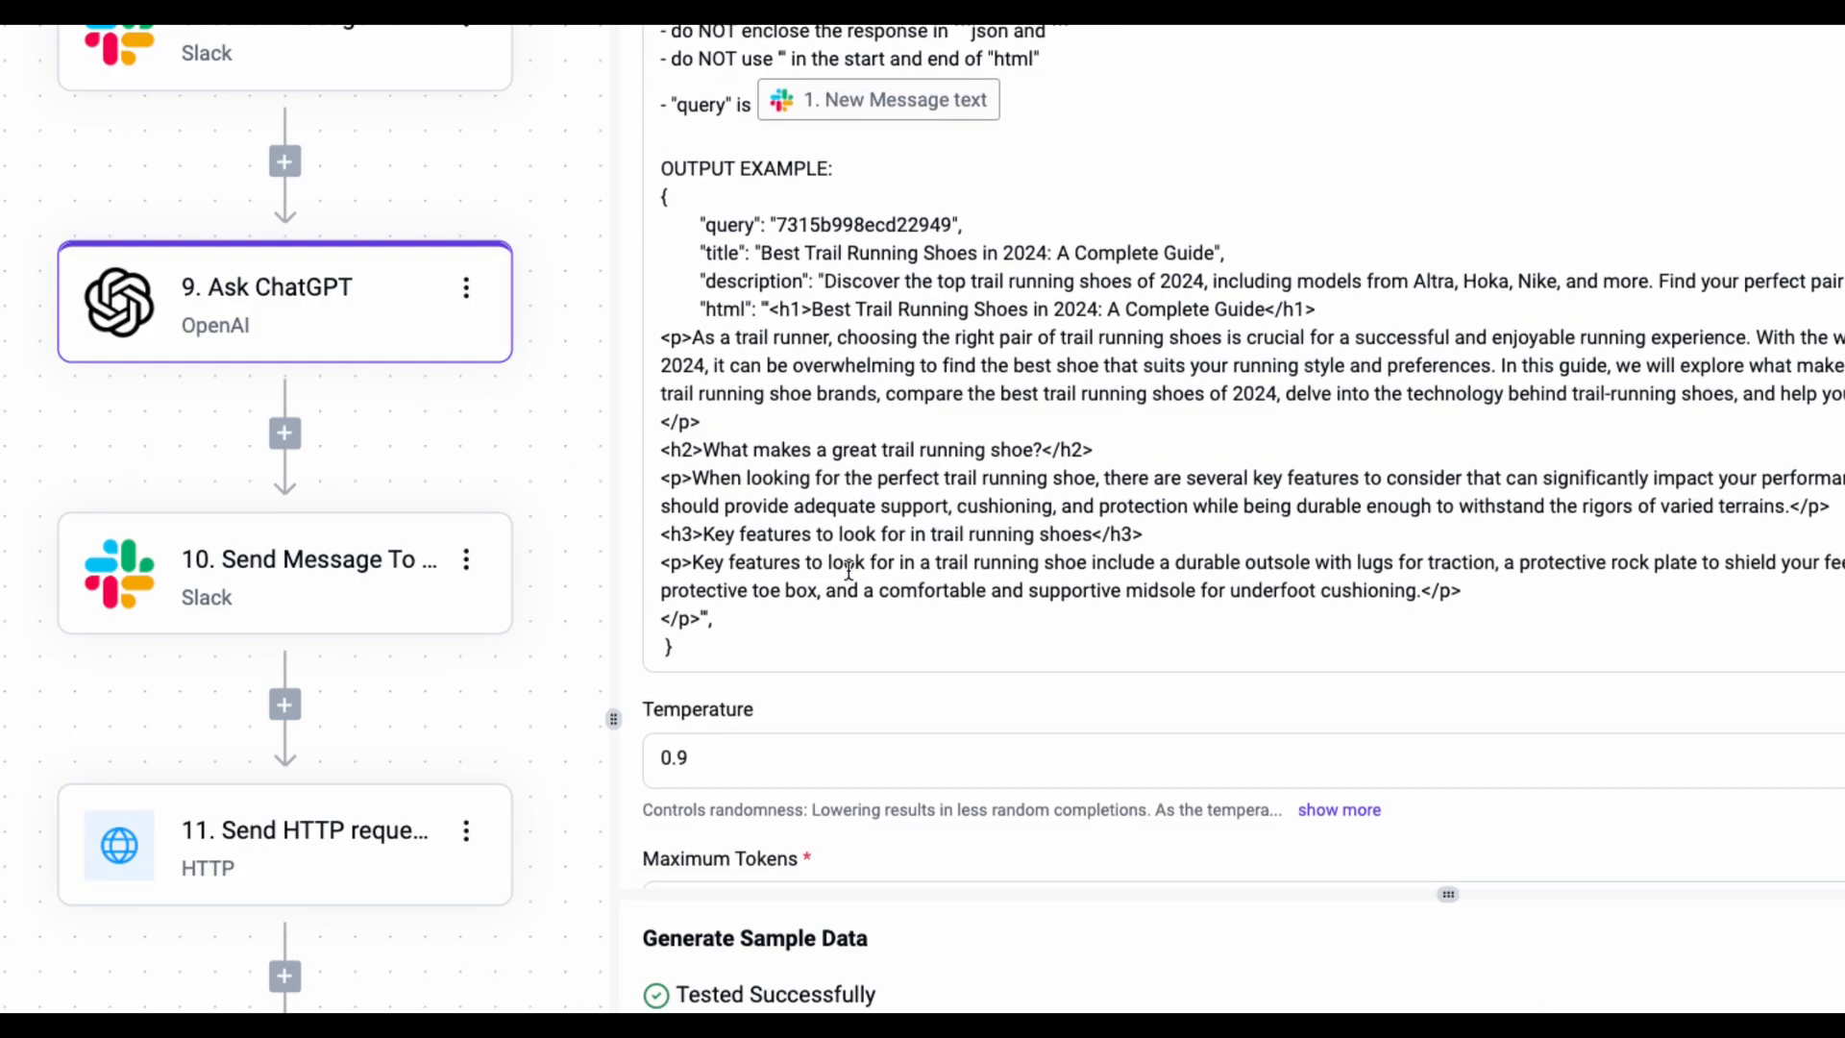
pyautogui.moveTo(662, 200); pyautogui.dragTo(676, 652)
pyautogui.scroll(-3, 363, 539)
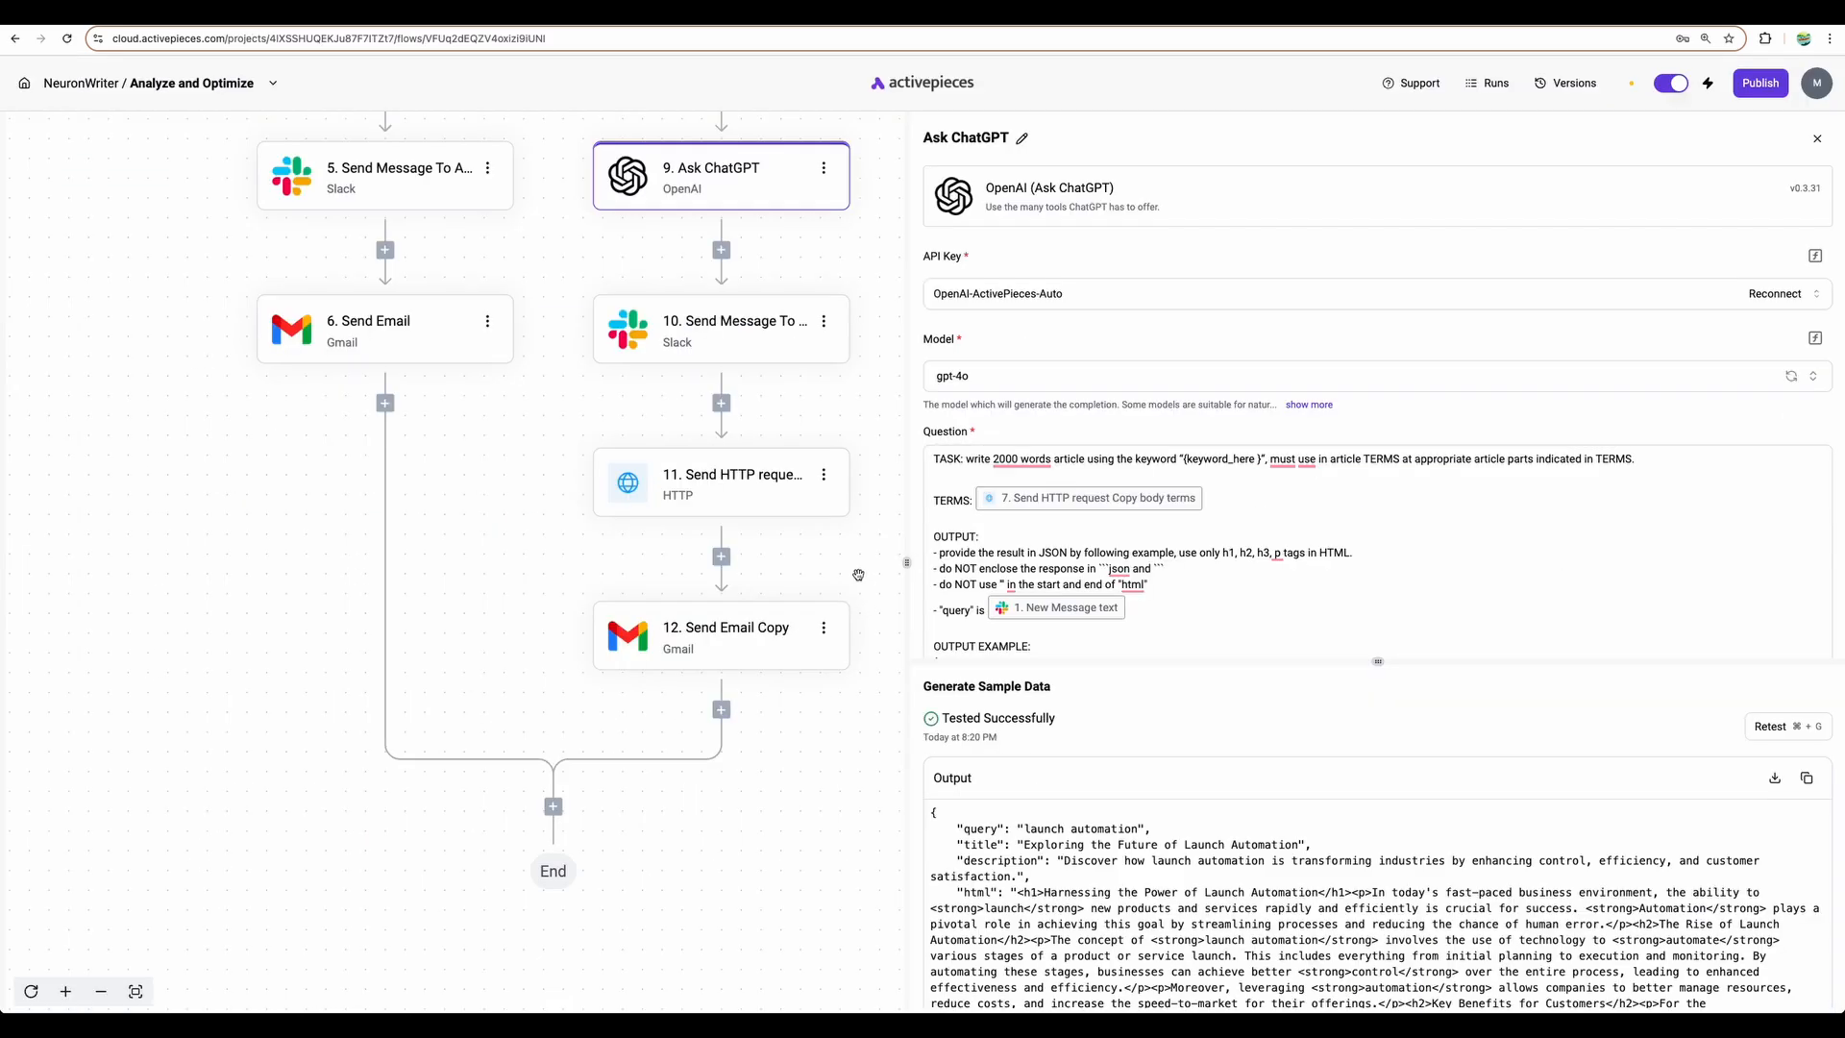
pyautogui.scroll(3, 751, 442)
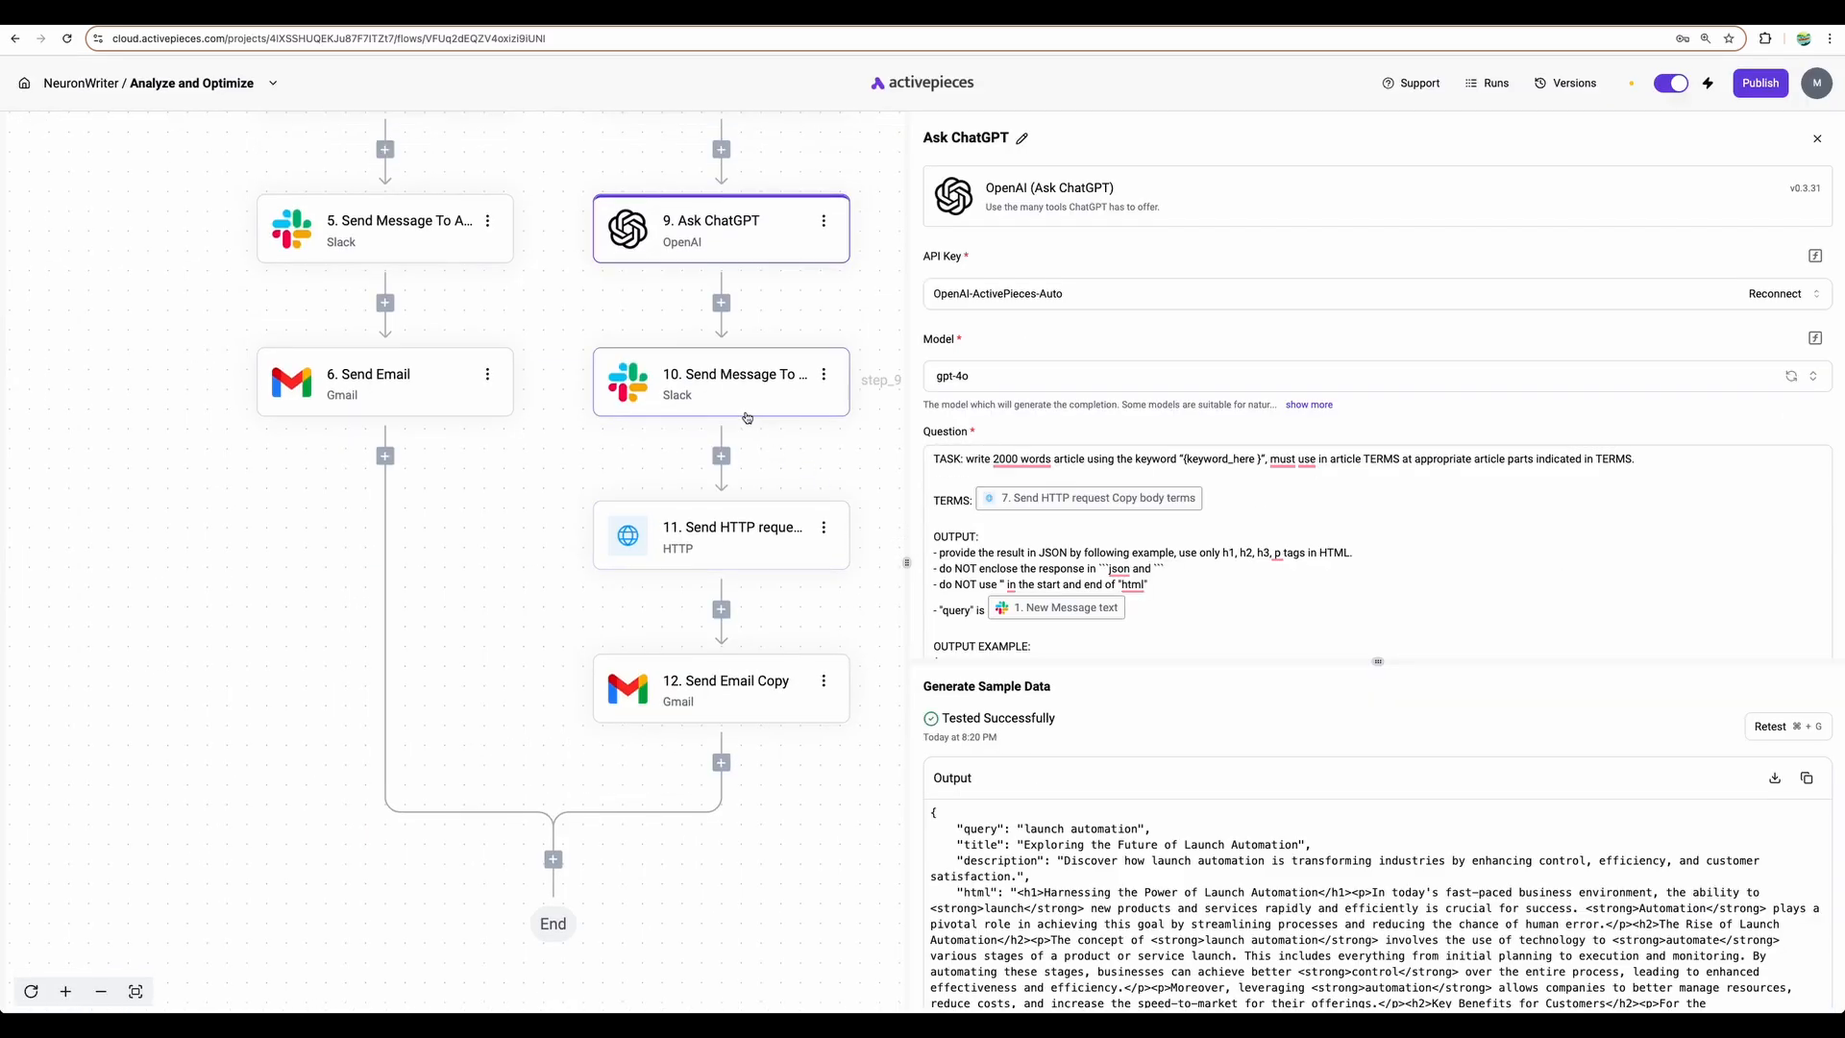
pyautogui.scroll(1, 751, 442)
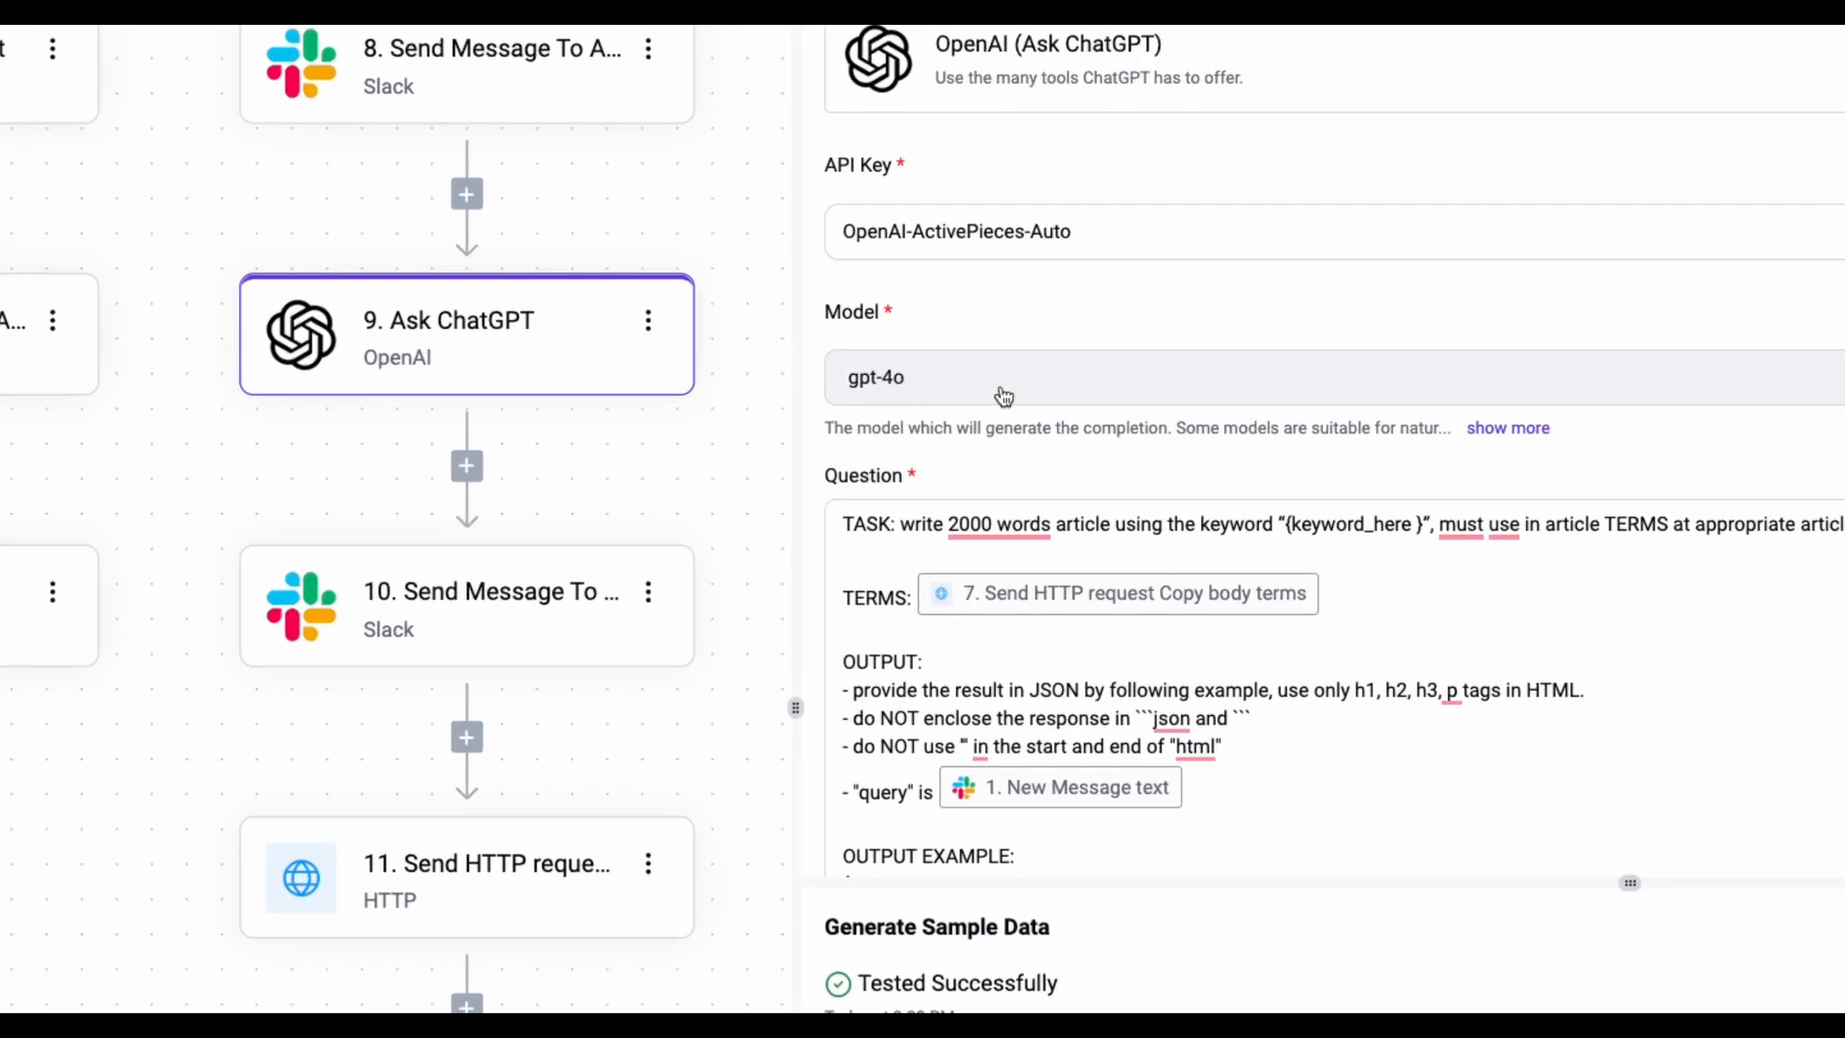
pyautogui.click(1347, 732)
pyautogui.scroll(-2, 1347, 732)
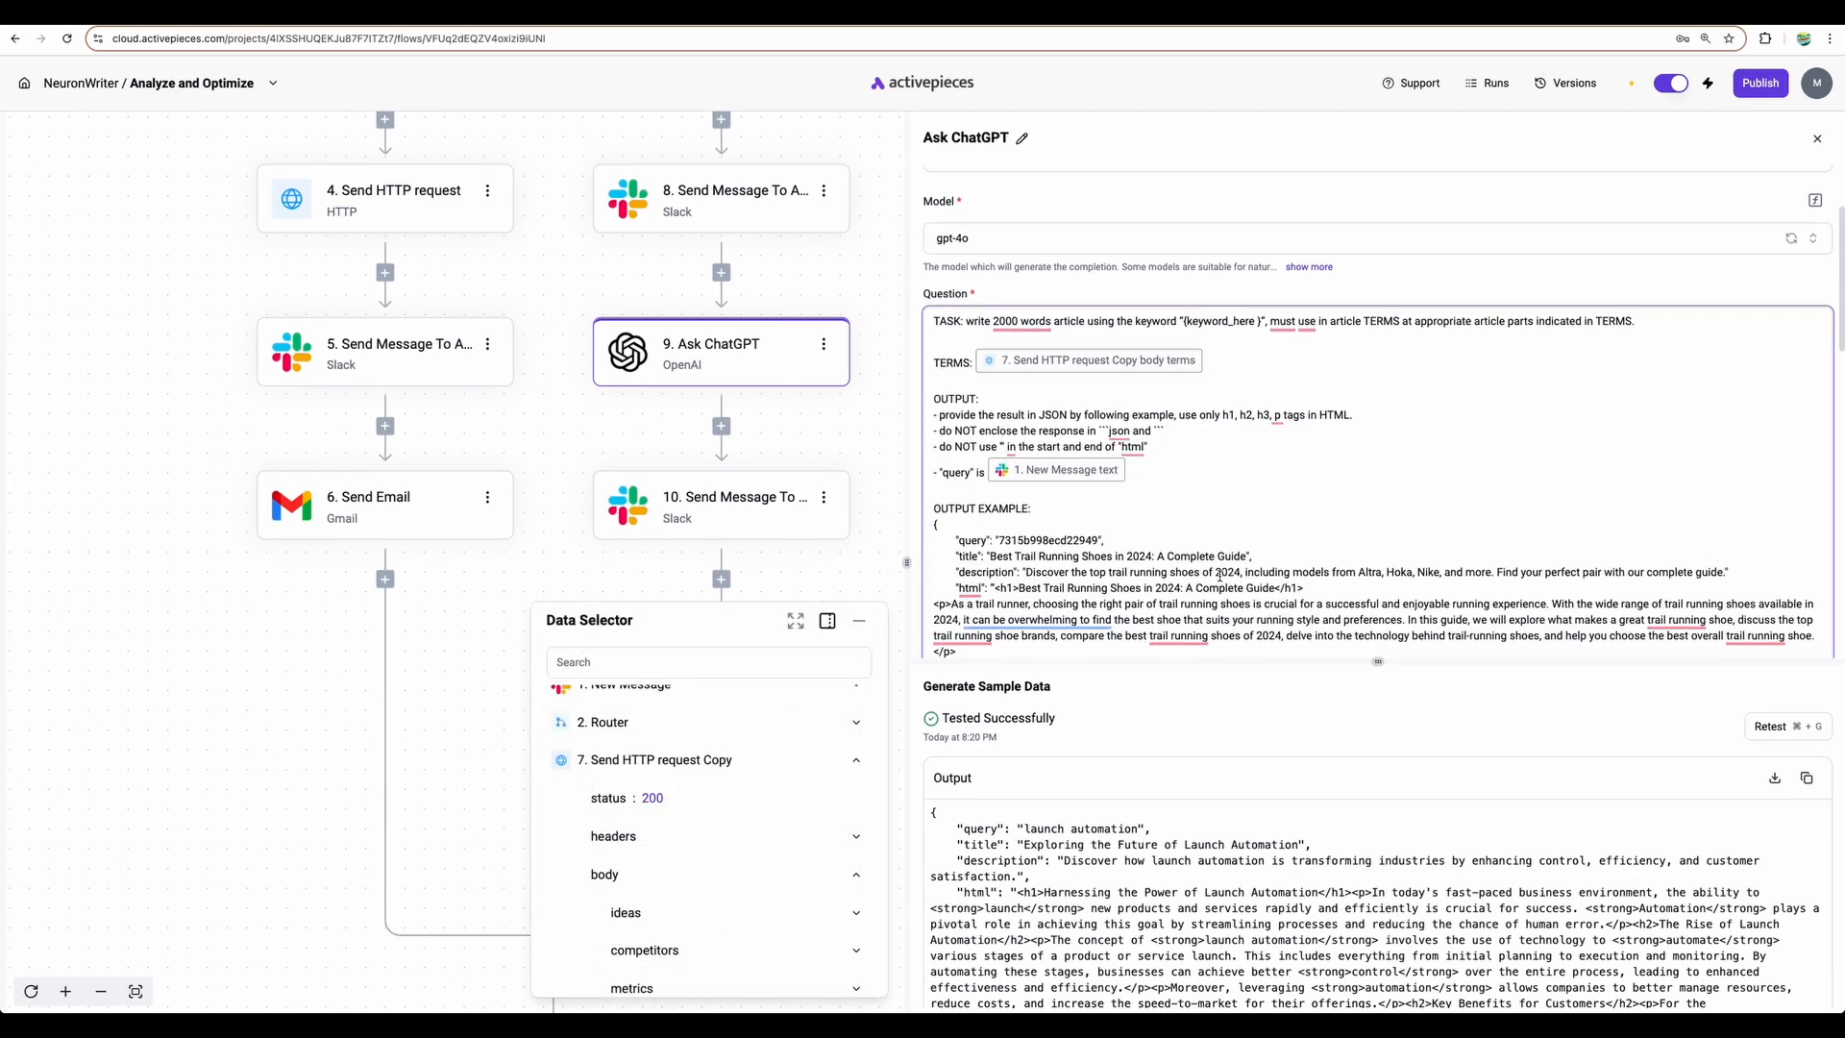
pyautogui.scroll(-1, 1219, 577)
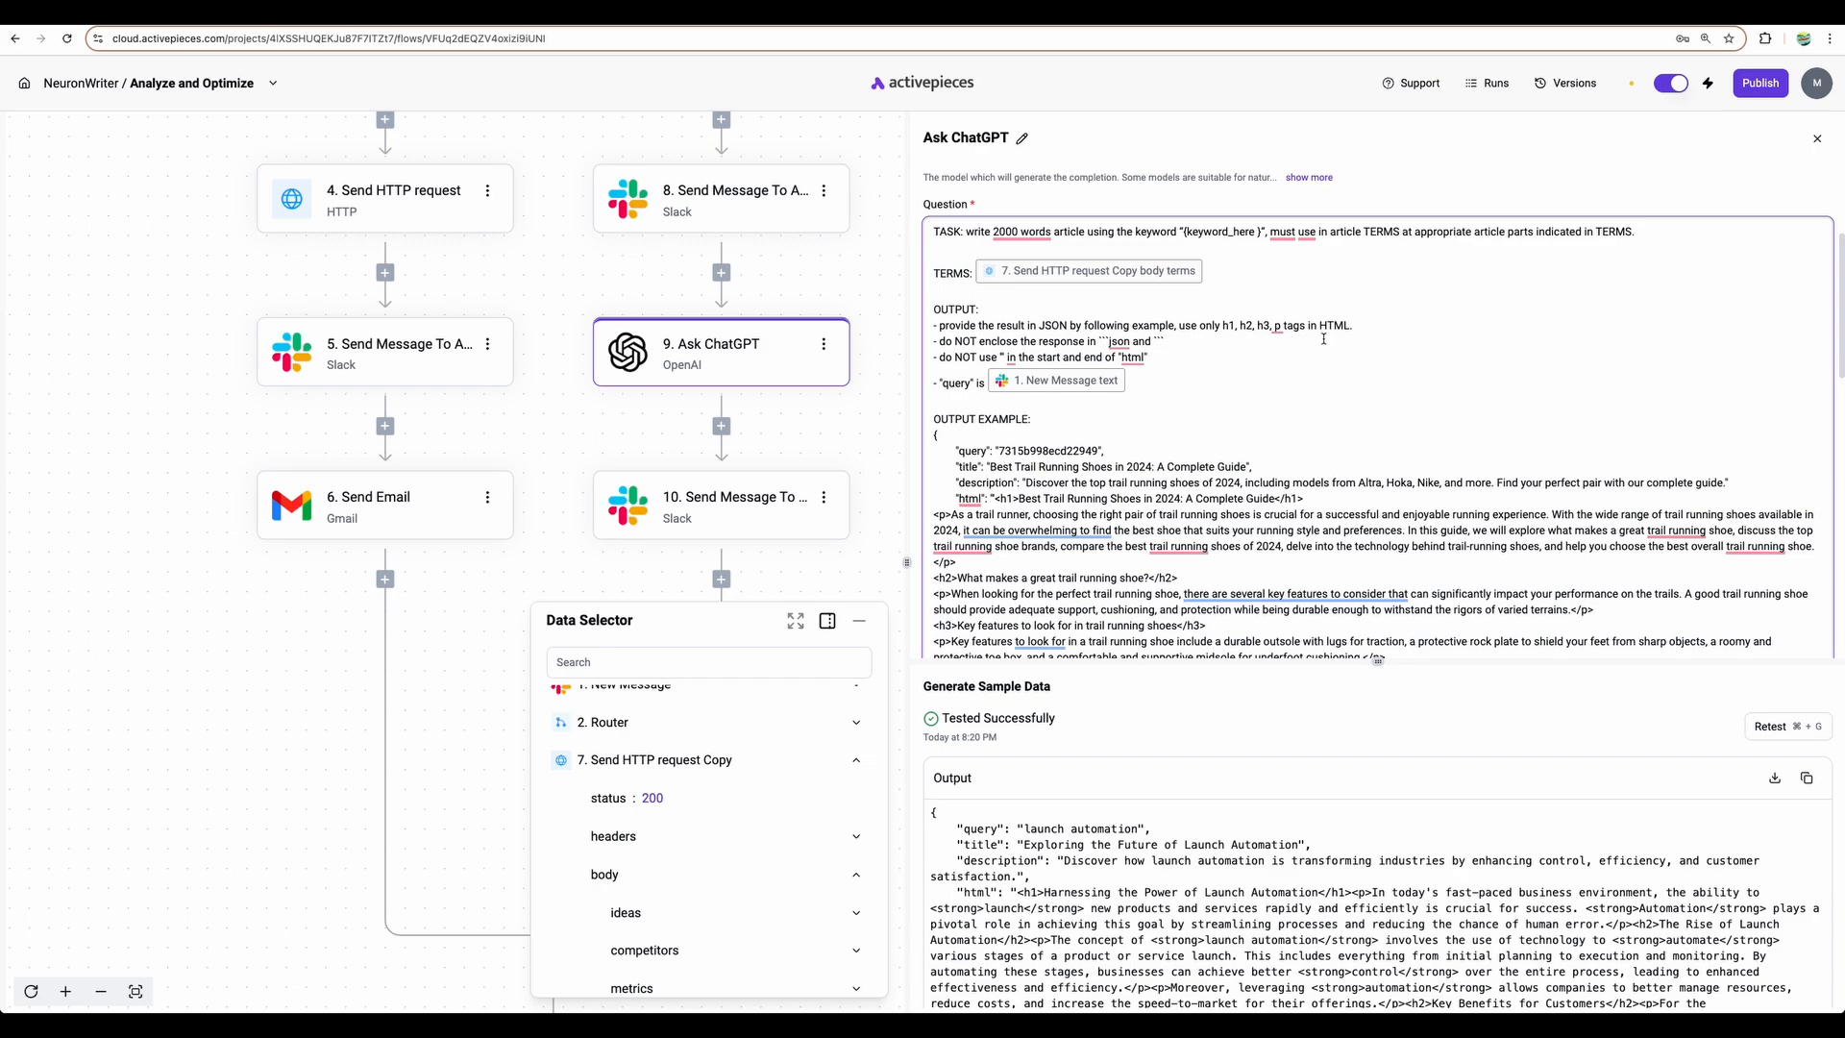
pyautogui.scroll(2, 1323, 337)
pyautogui.moveTo(1288, 375)
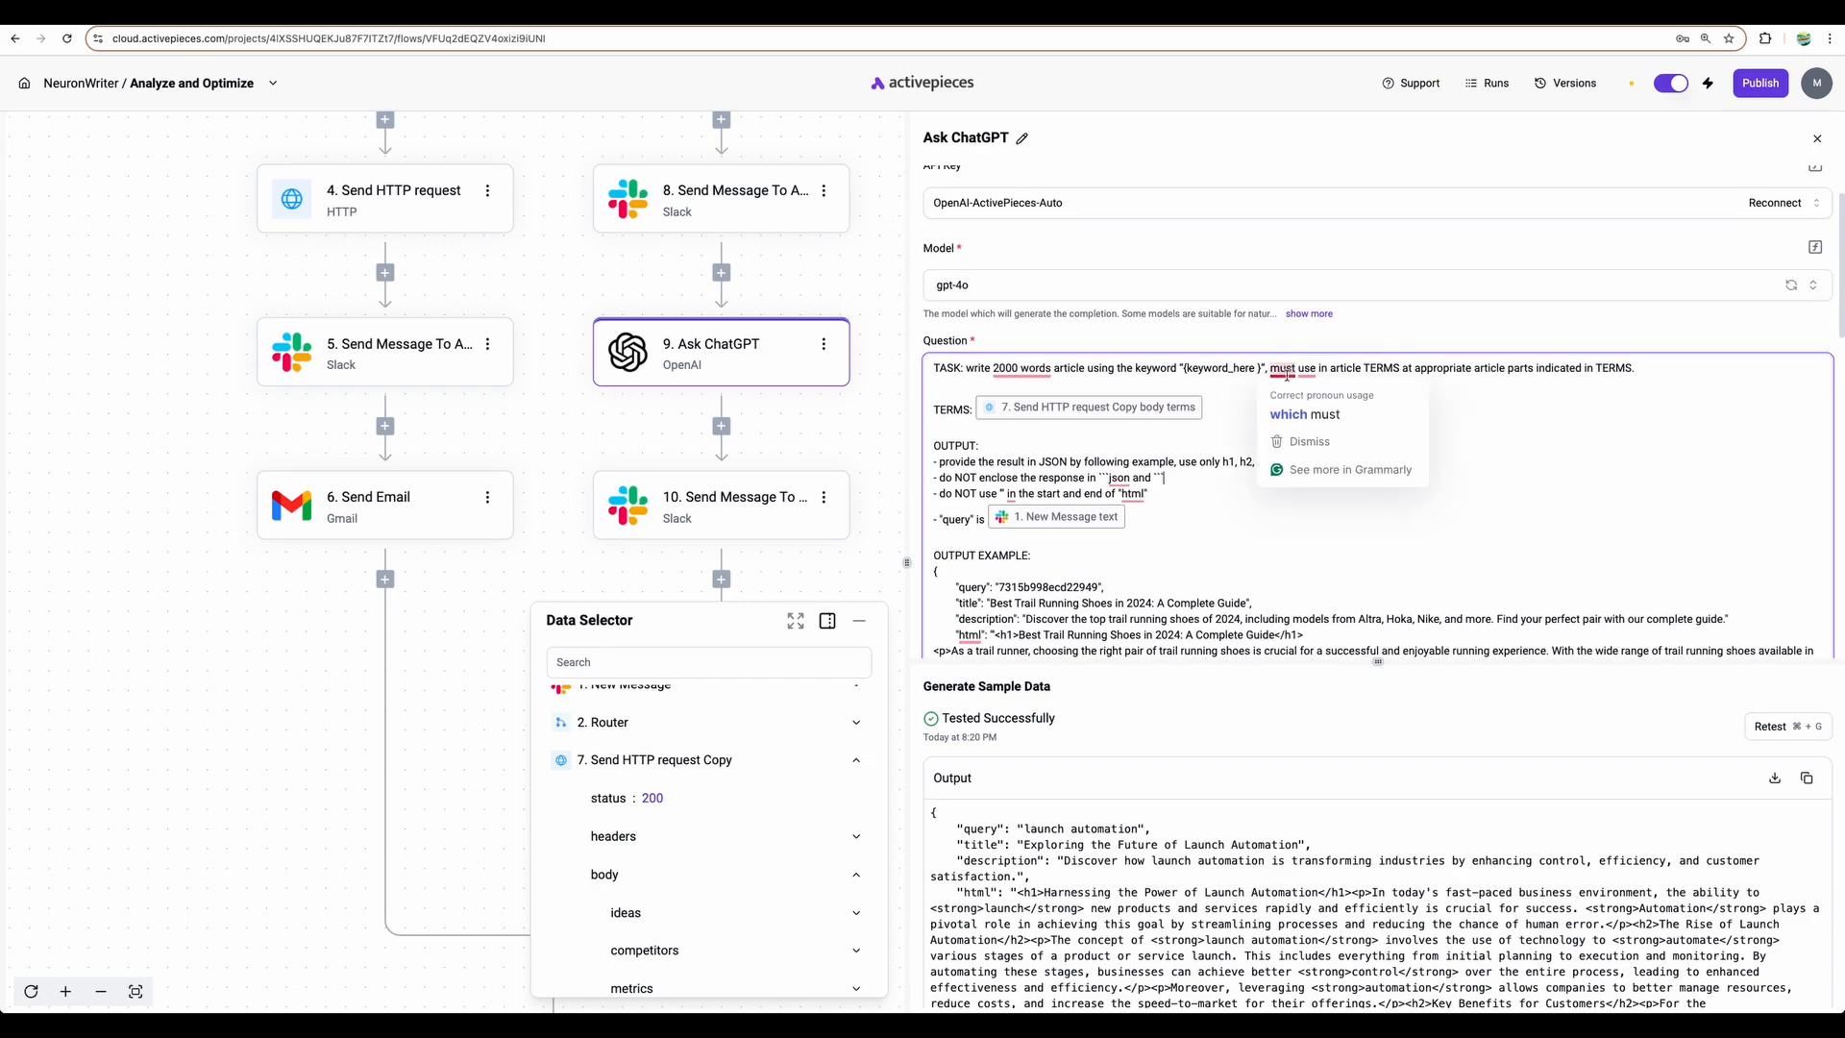
pyautogui.click(1530, 394)
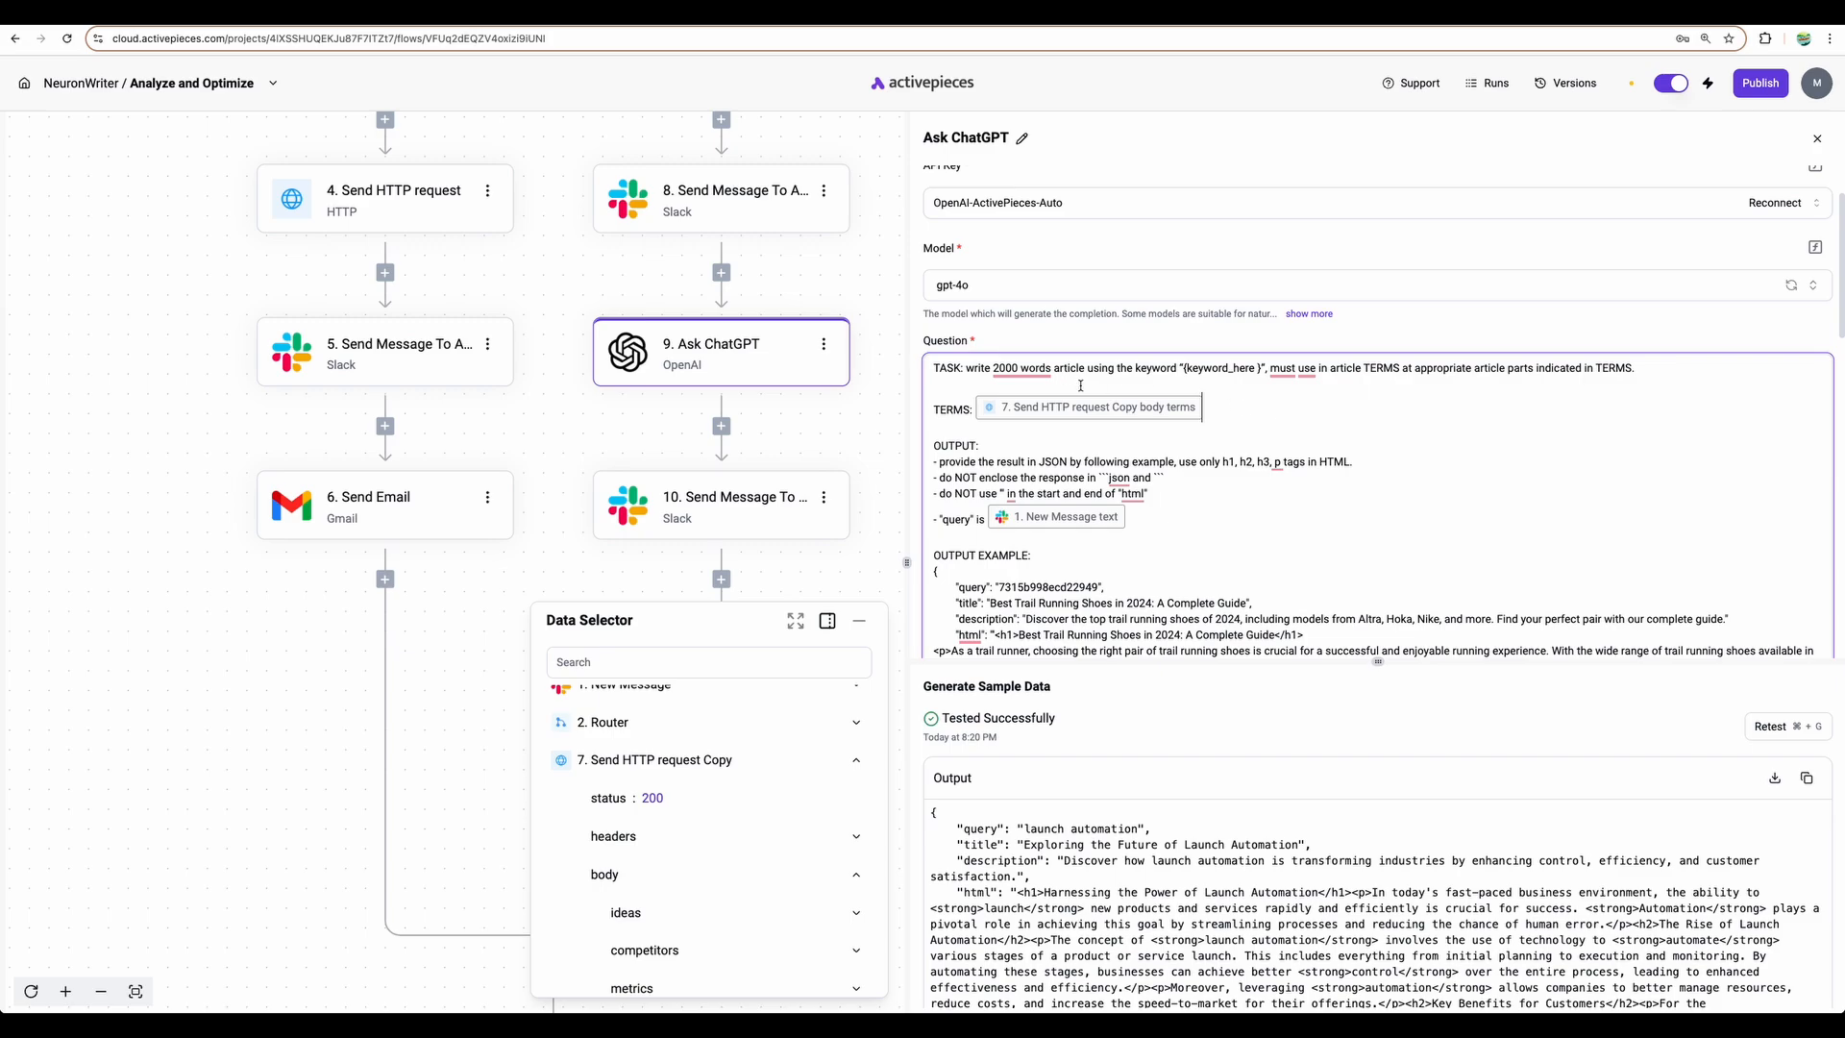
pyautogui.moveTo(1003, 374)
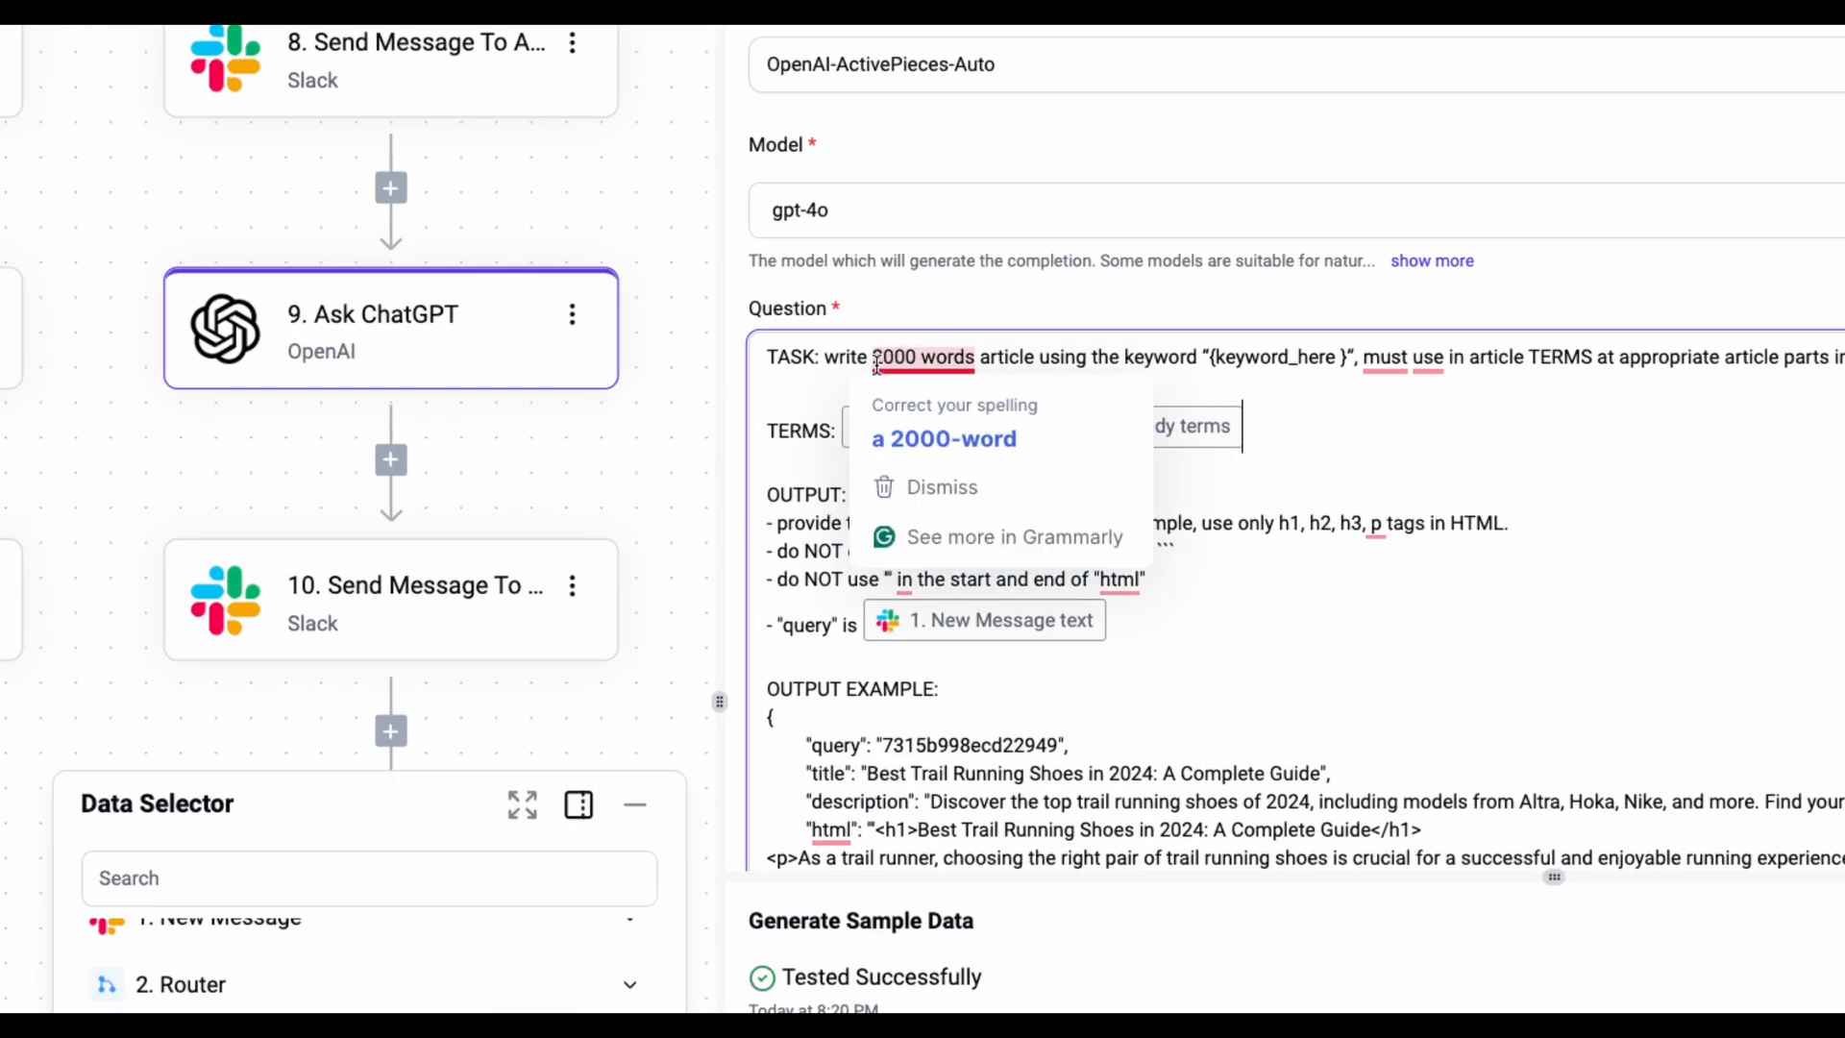
pyautogui.click(829, 381)
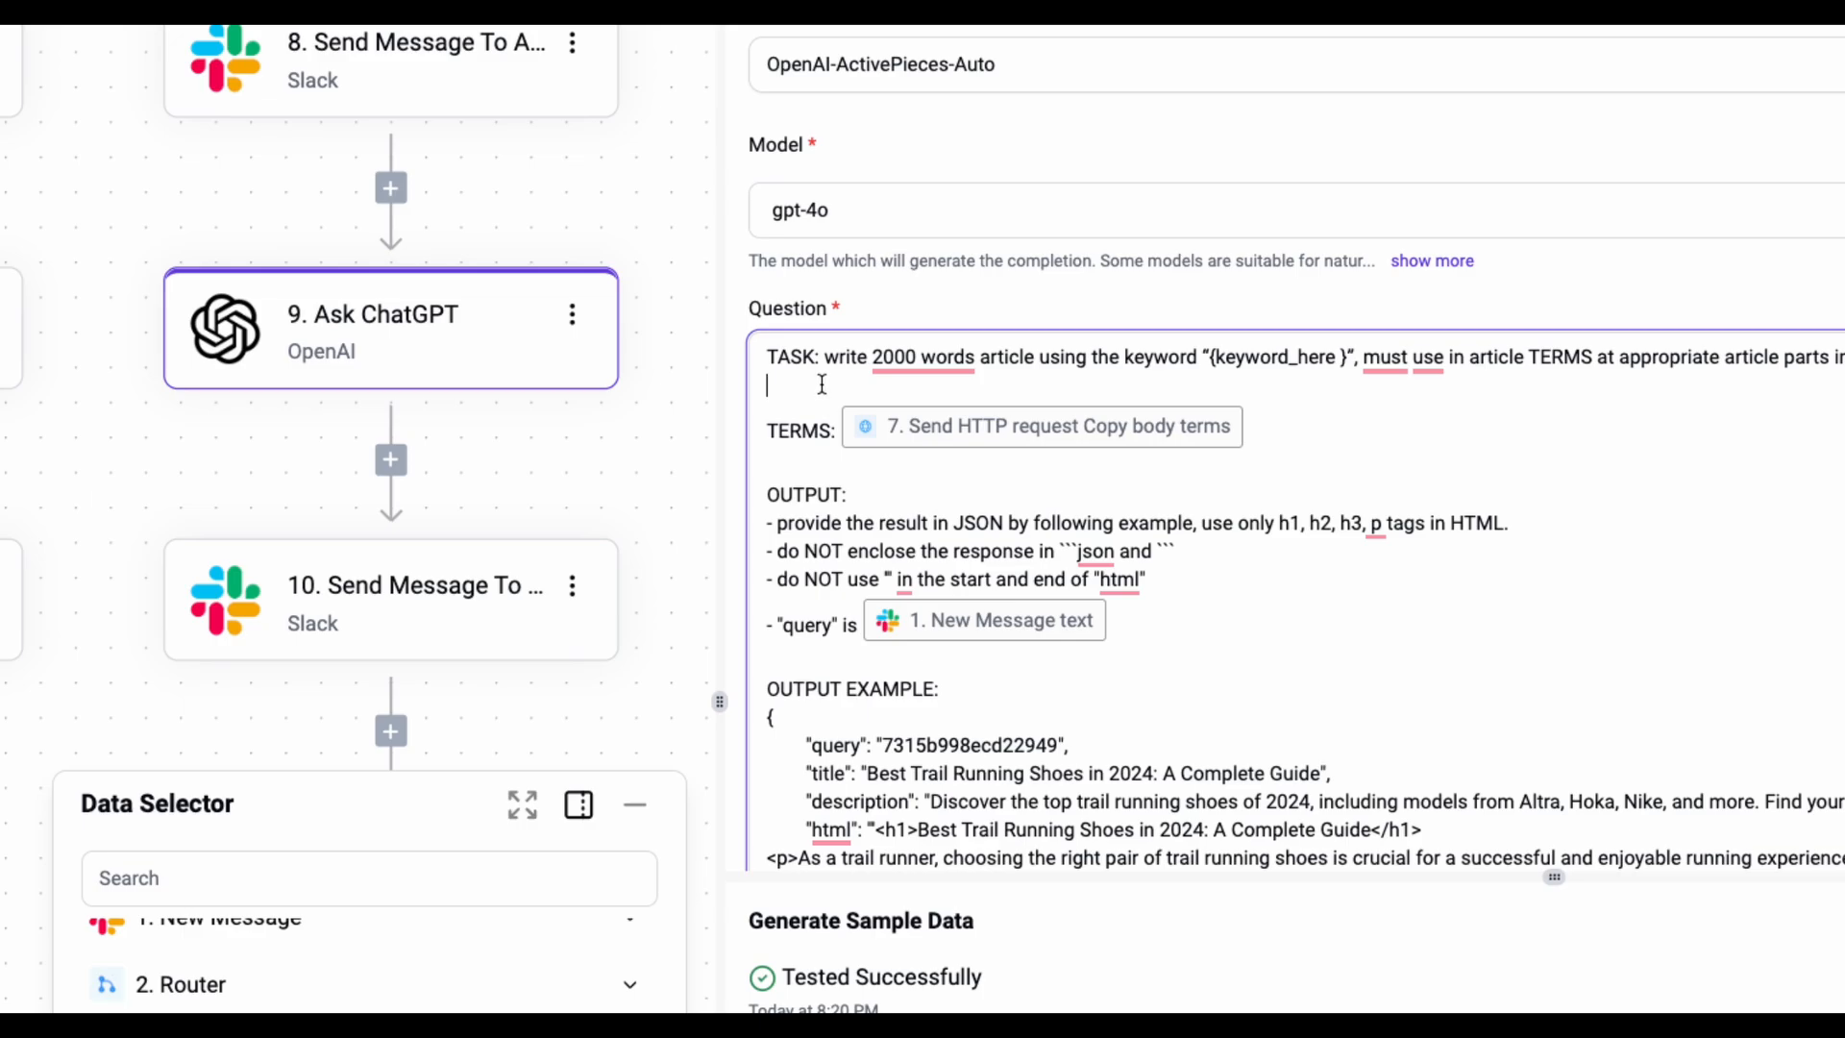
pyautogui.scroll(-8, 1220, 567)
pyautogui.scroll(5, 1197, 546)
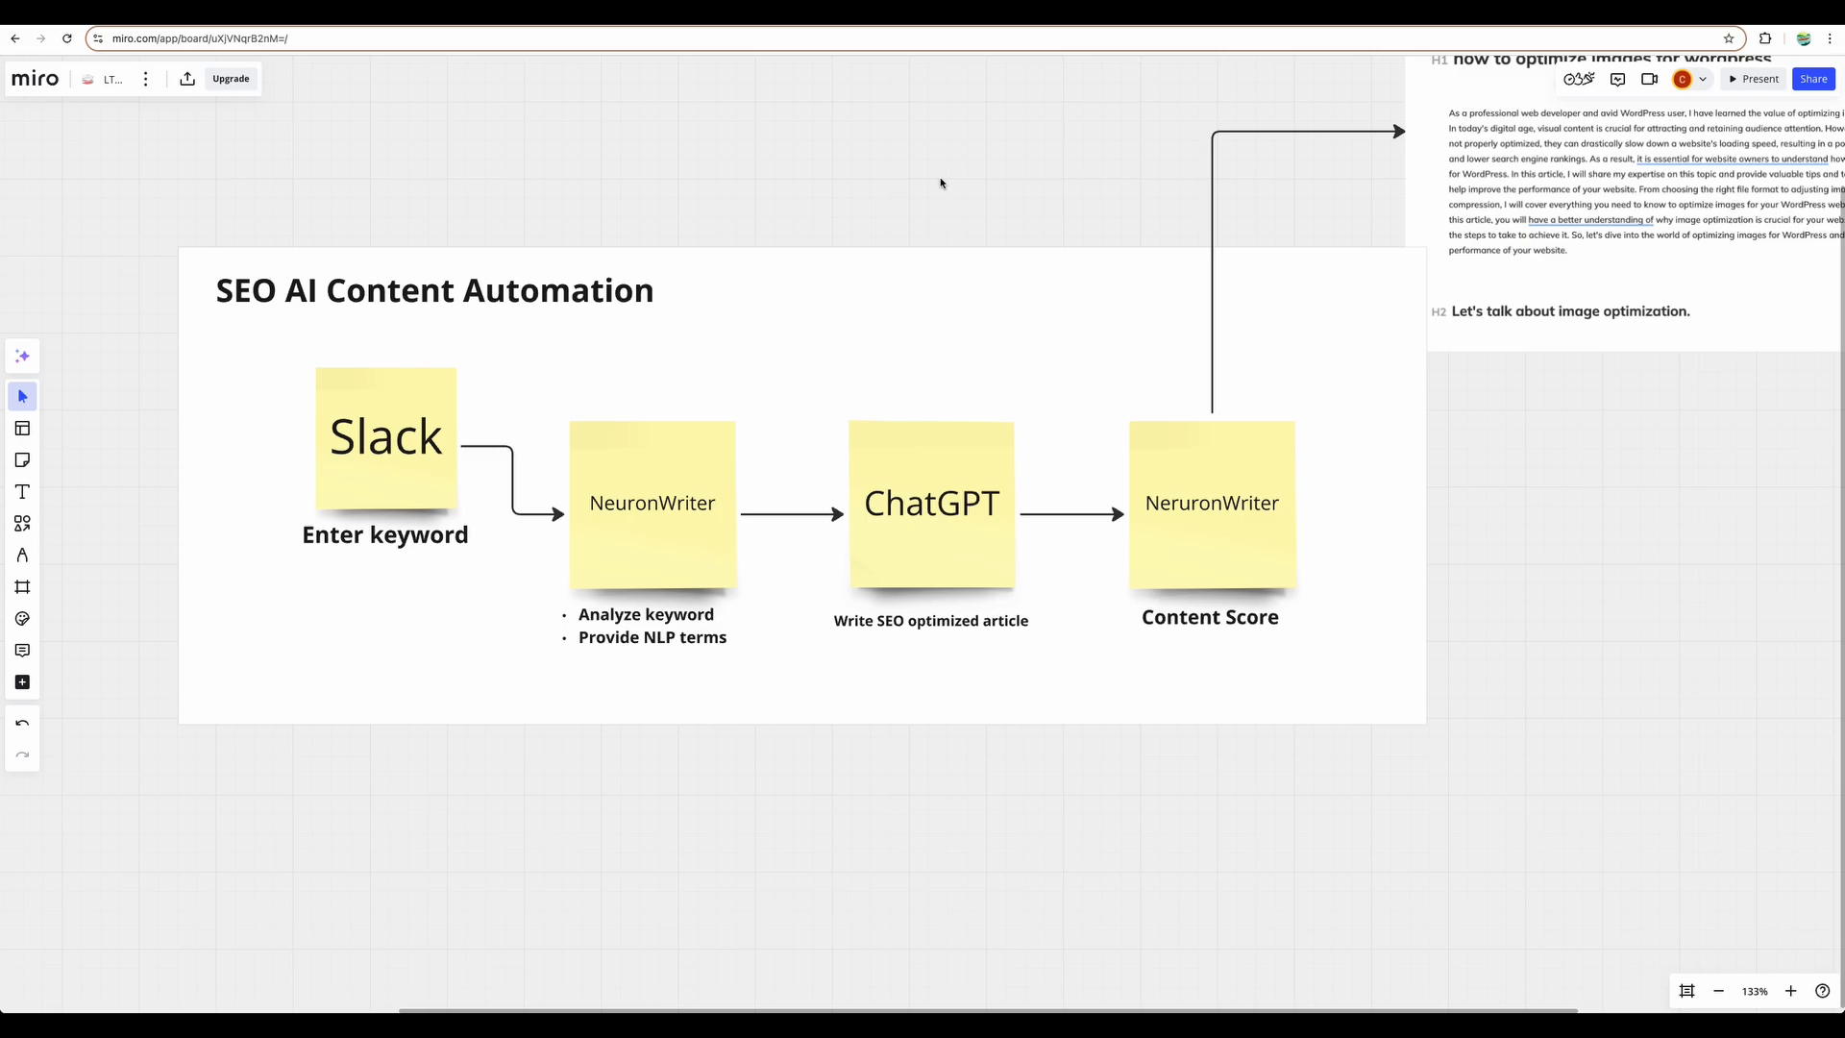
# - Pan the Miro automation diagram and select, then deselect, the Slack sticky note
pyautogui.moveTo(944, 179)
pyautogui.mouseDown()
pyautogui.moveTo(927, 153)
pyautogui.moveTo(938, 180)
pyautogui.mouseUp()
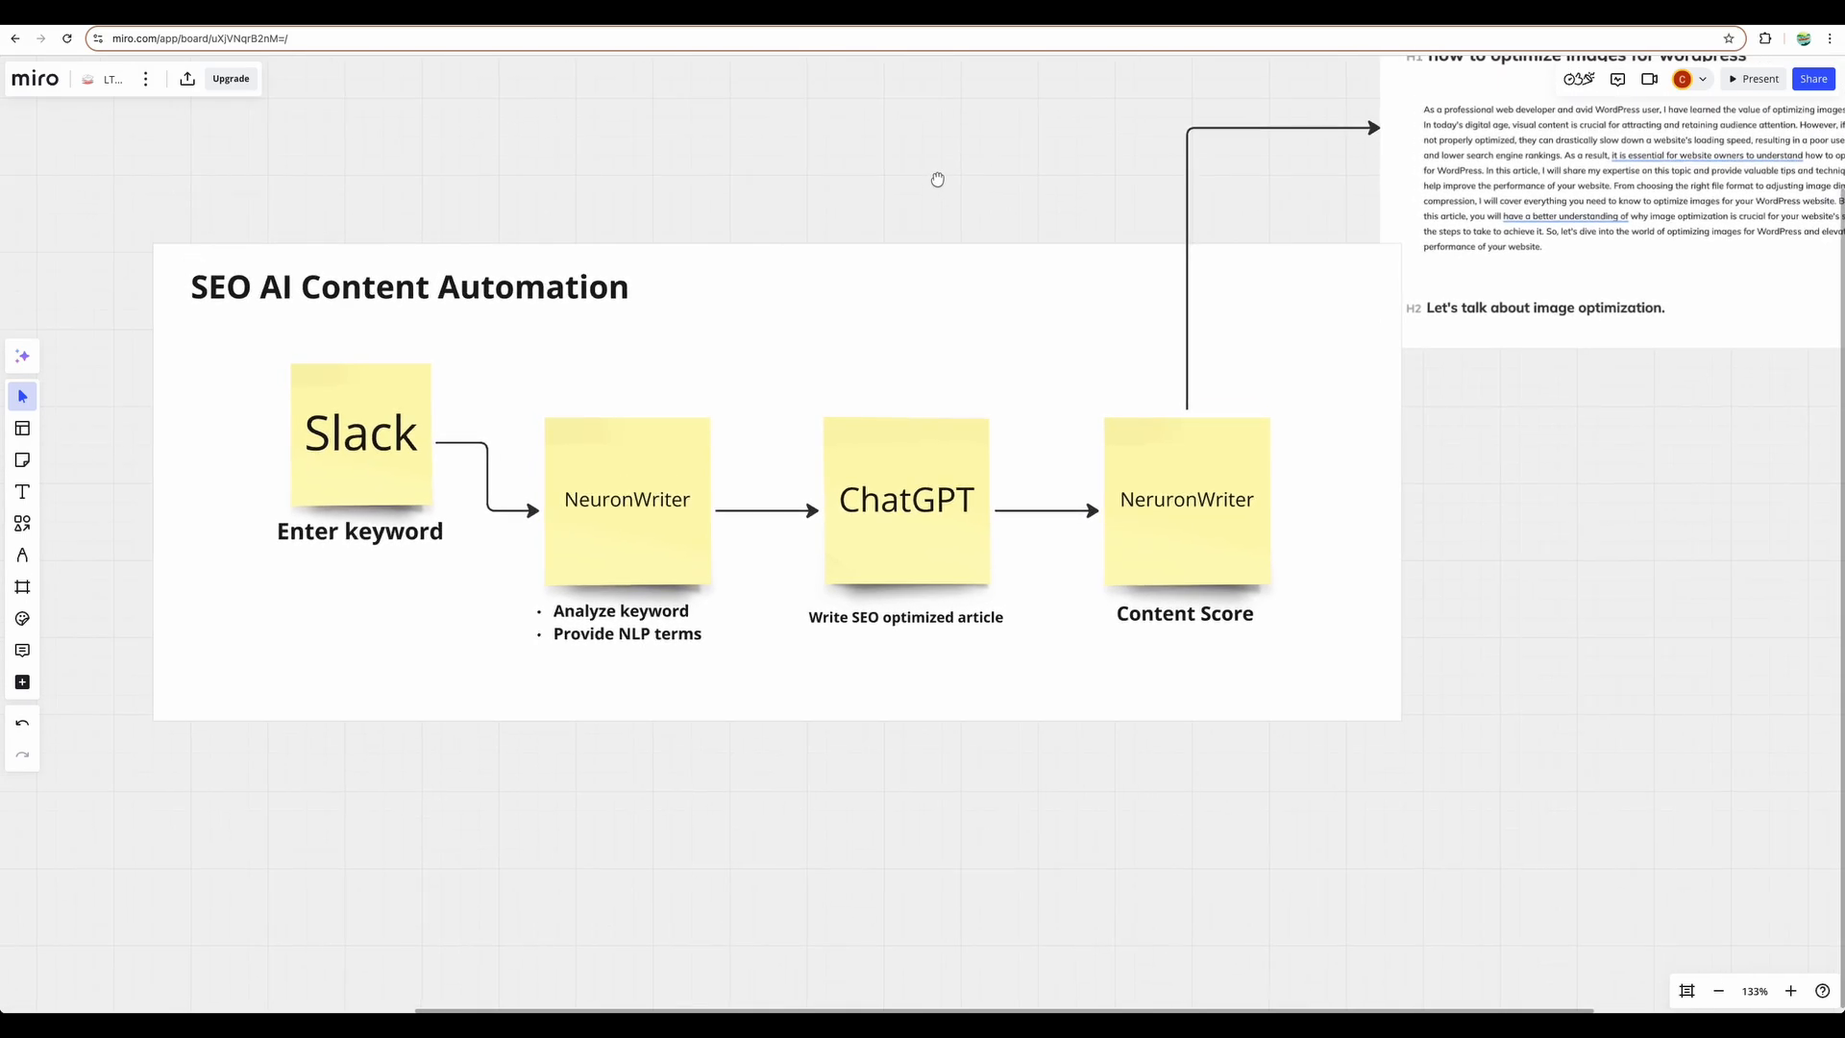
pyautogui.click(363, 443)
pyautogui.click(683, 360)
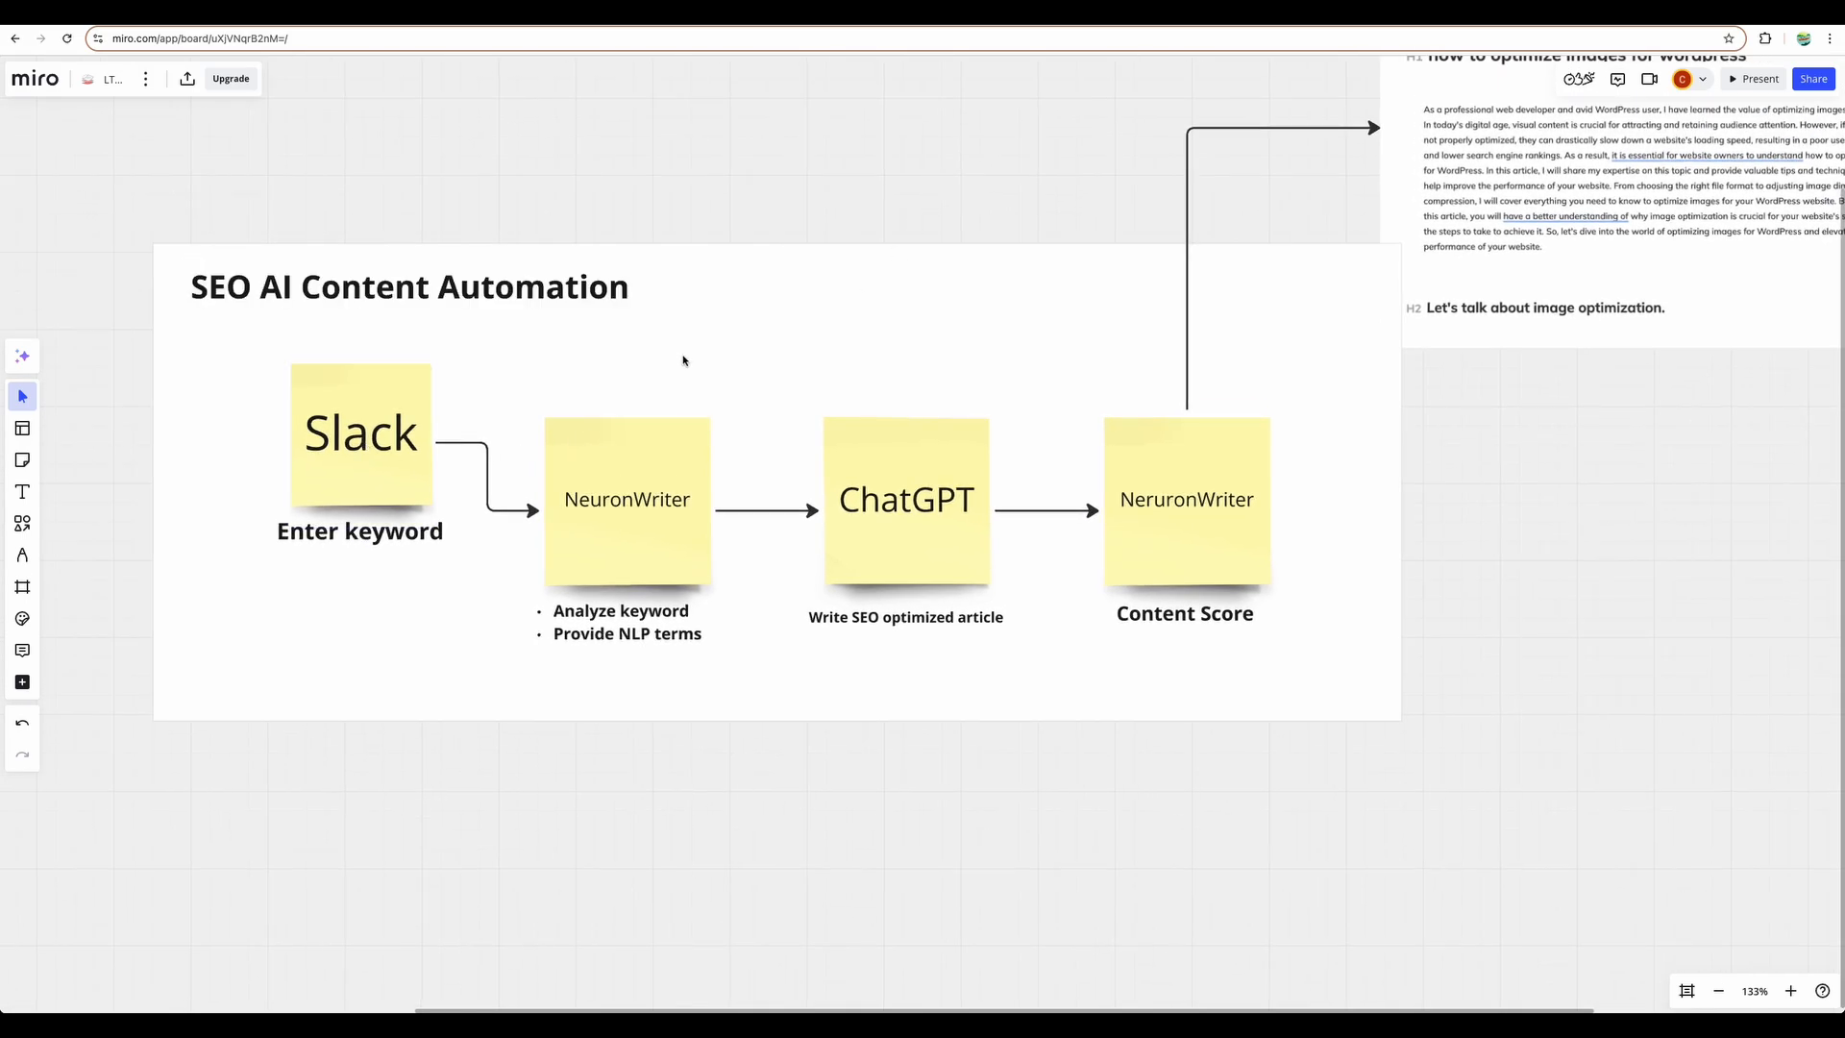